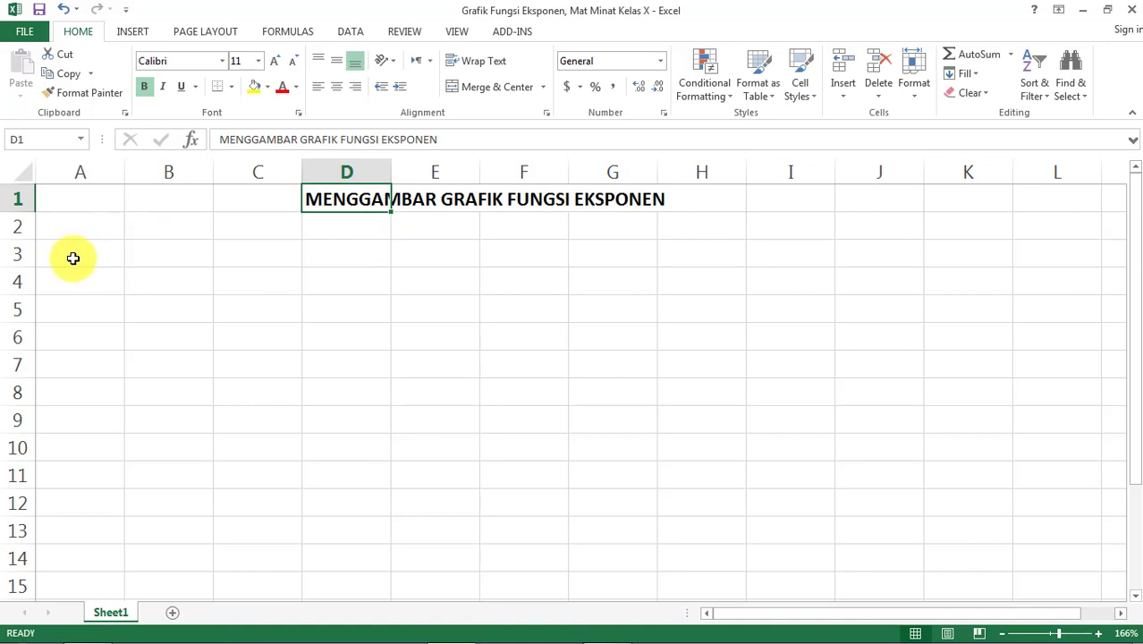
Step: Enter the instruction "Gambarkan grafik fungsi eksponen berikut!" in cell A3
left_click(73, 257)
type("G")
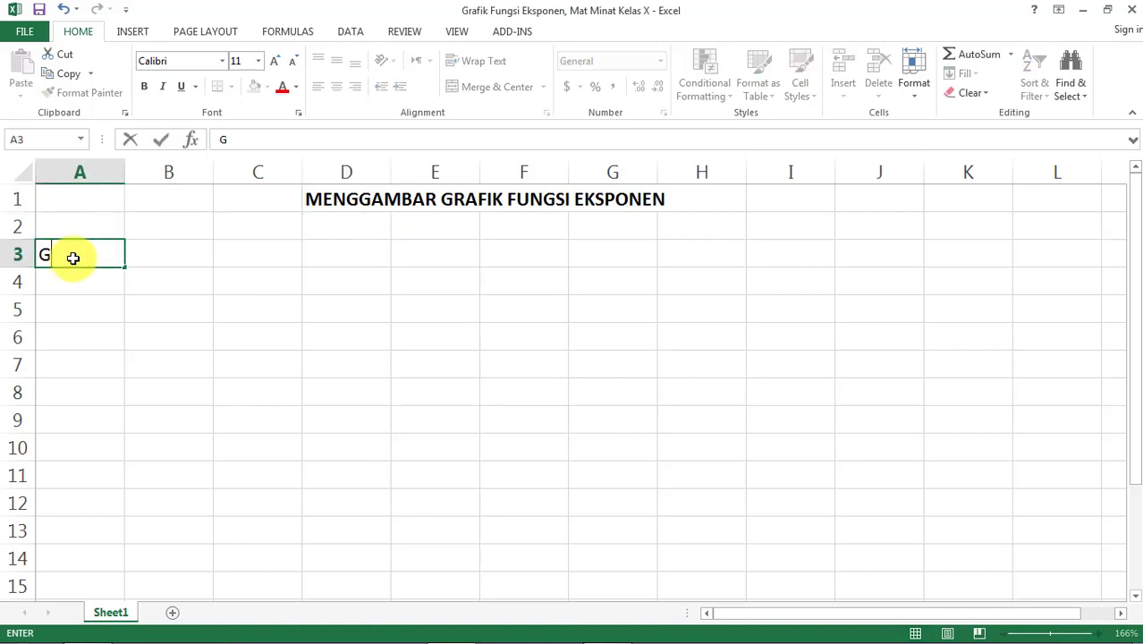
type("ambar")
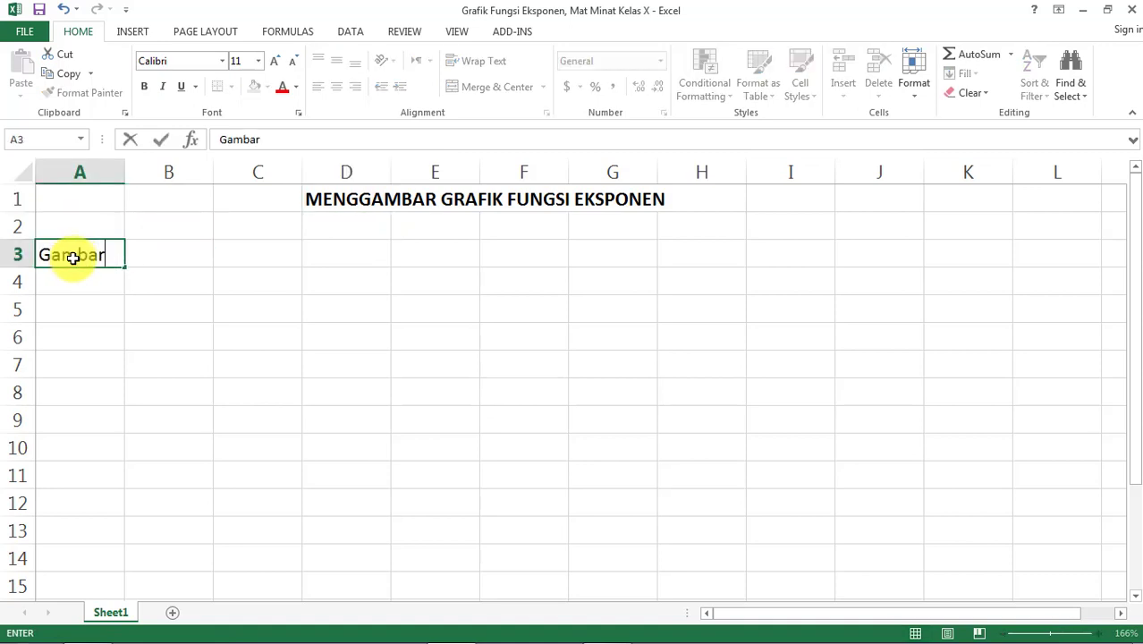
type("kan grafi")
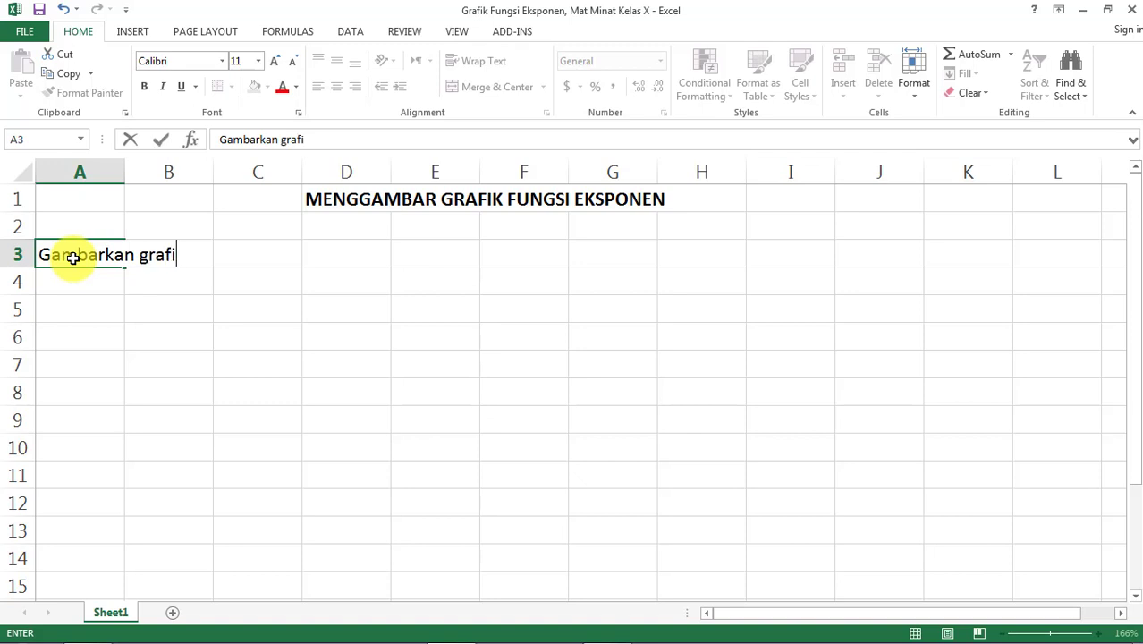
type("k fungsi ")
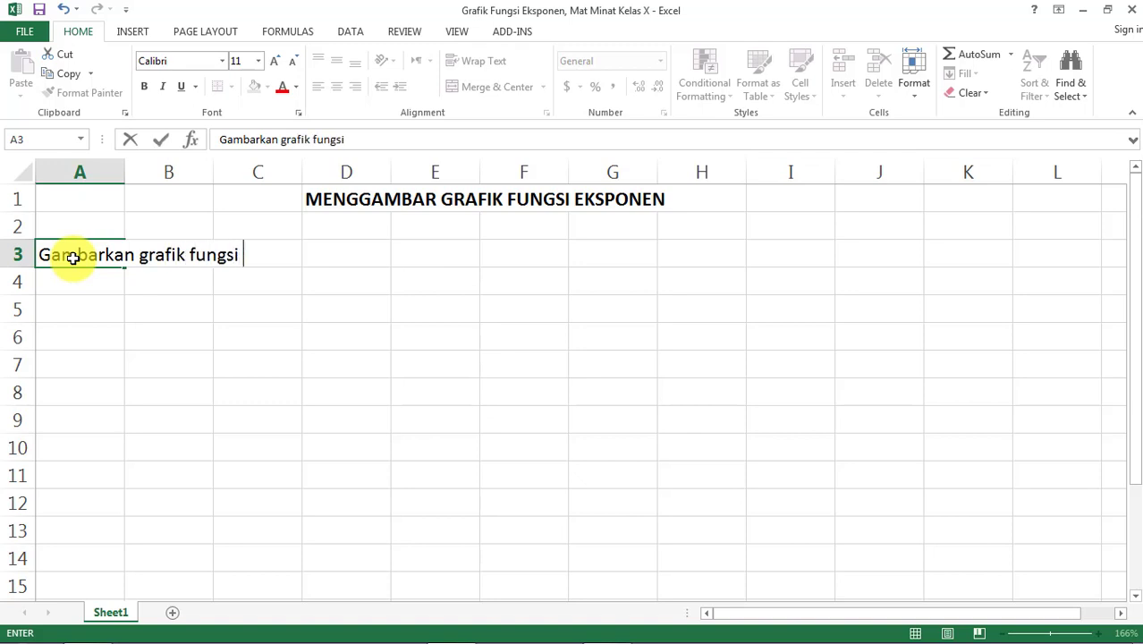
type("eksponen be")
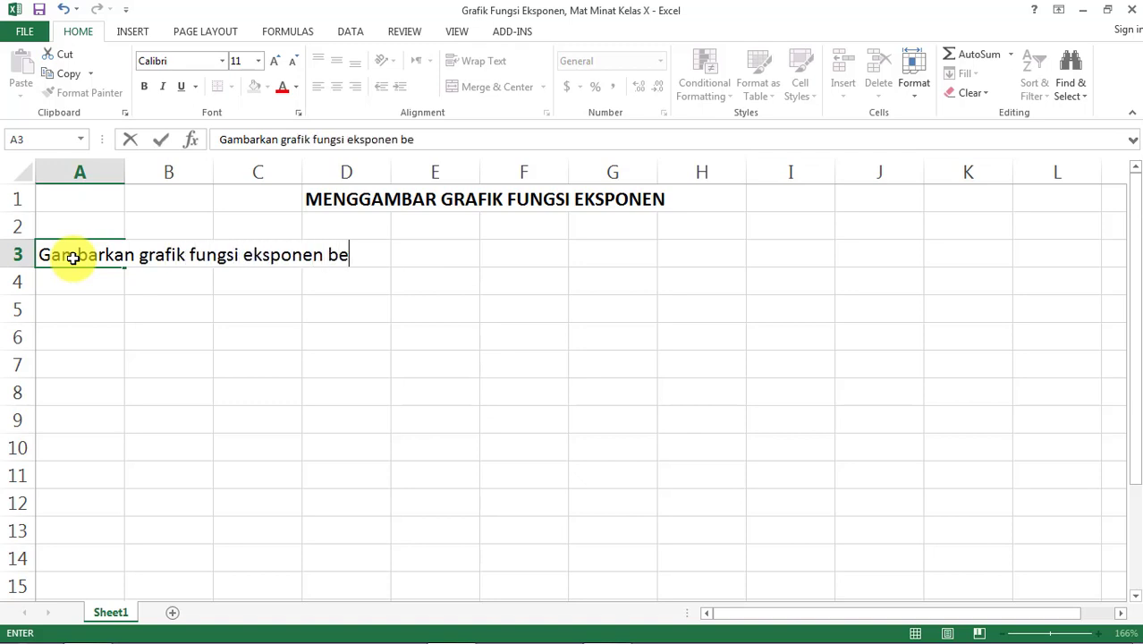
type("rikut!")
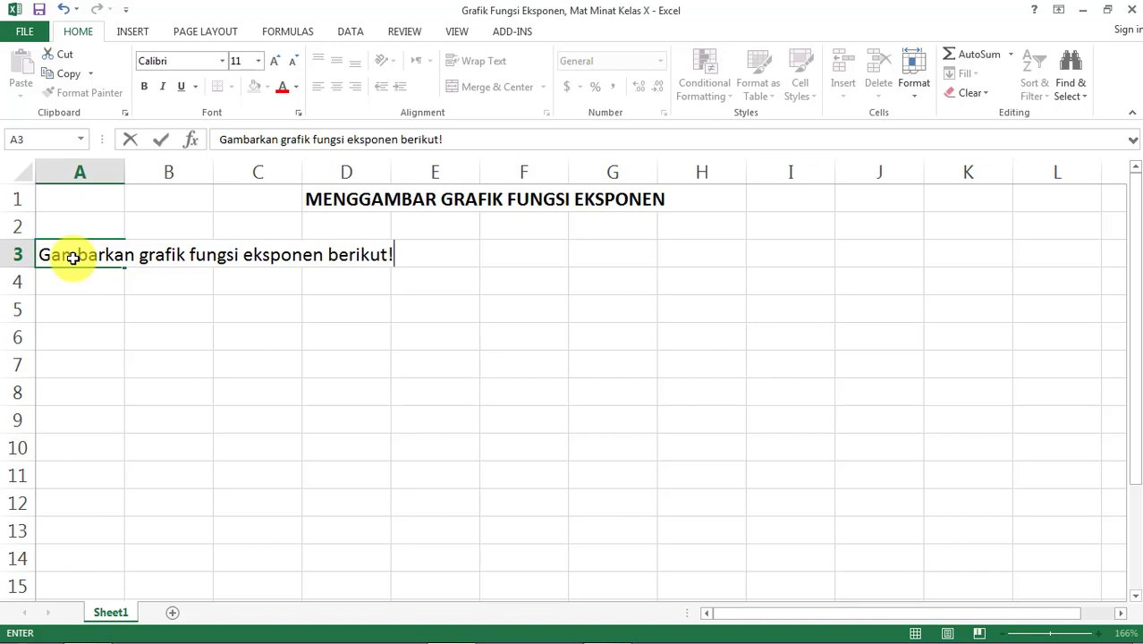
key("Return")
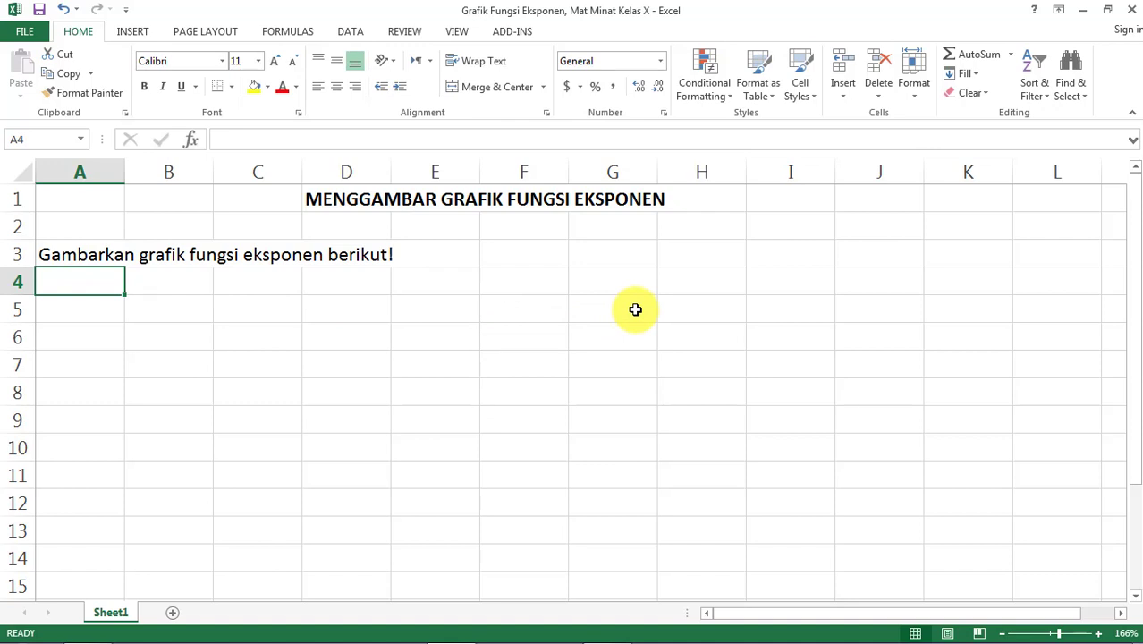
Step: Enter the first function as "1. f(x) = 2x" in cell A4
type("1. ")
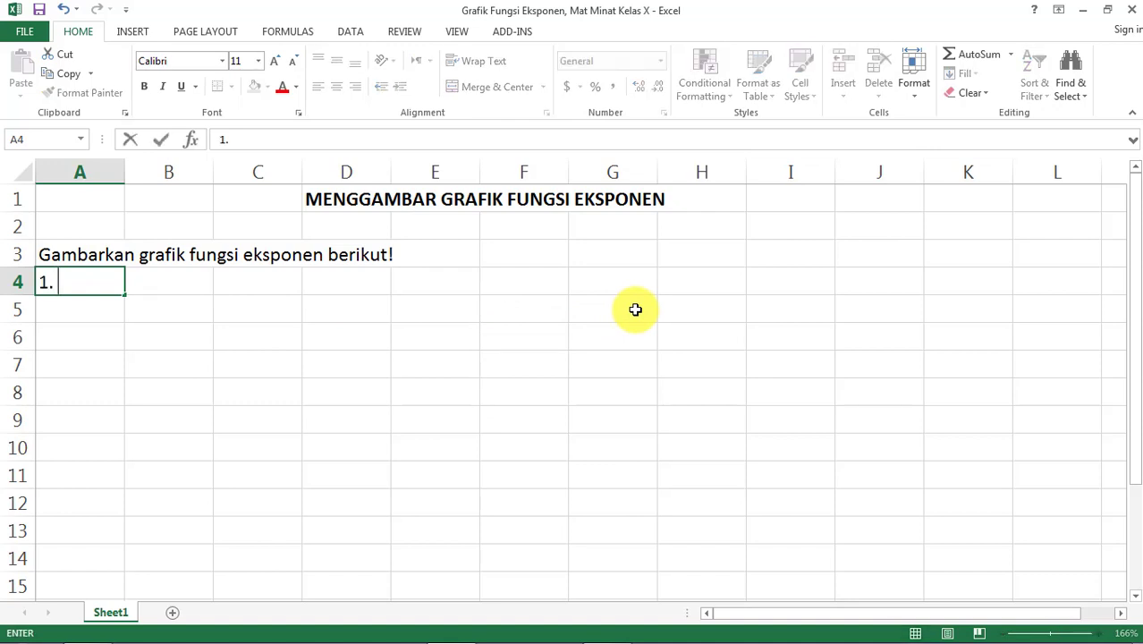
type("f(x) = 2x")
key("Return")
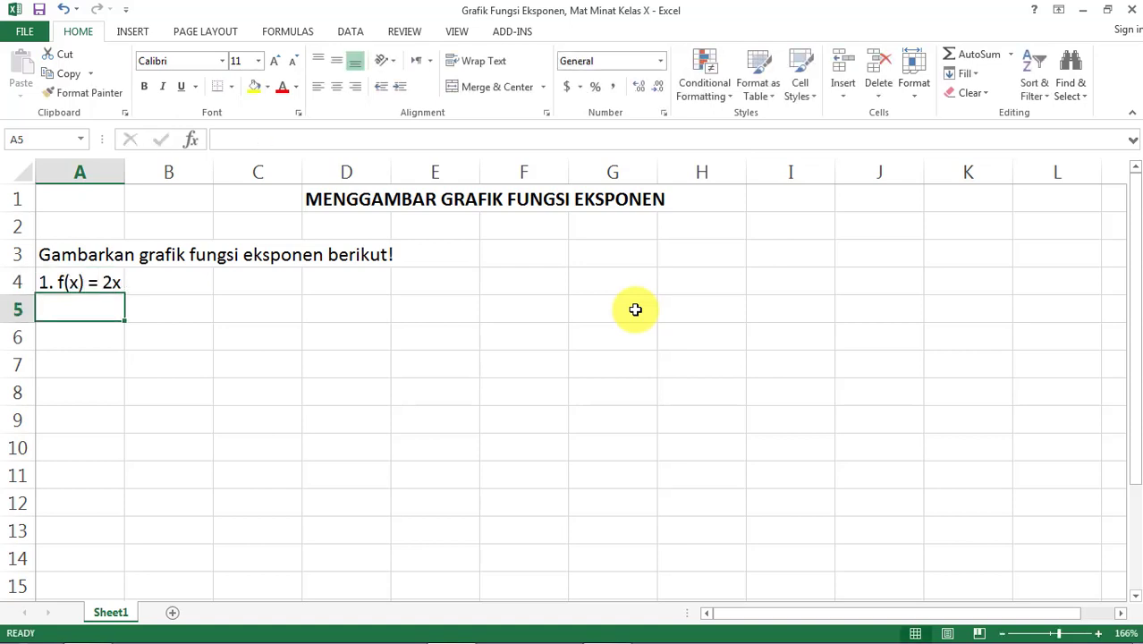
Step: Format only the x after the 2 in cell A4 as superscript
key("Up")
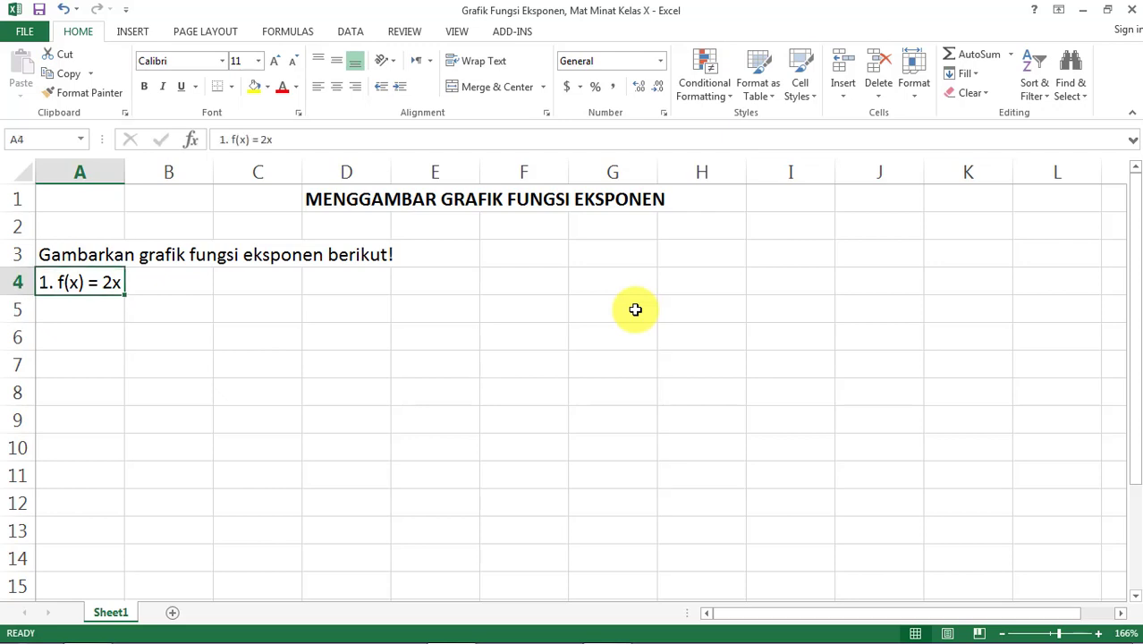
left_click(310, 140)
key("shift+Left")
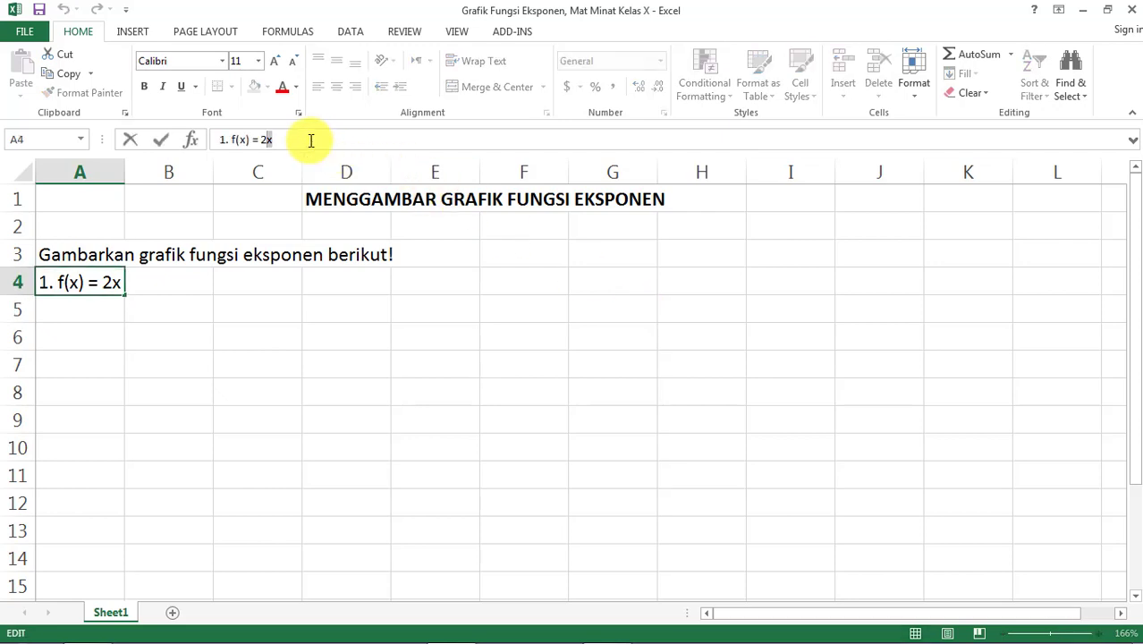
left_click(914, 89)
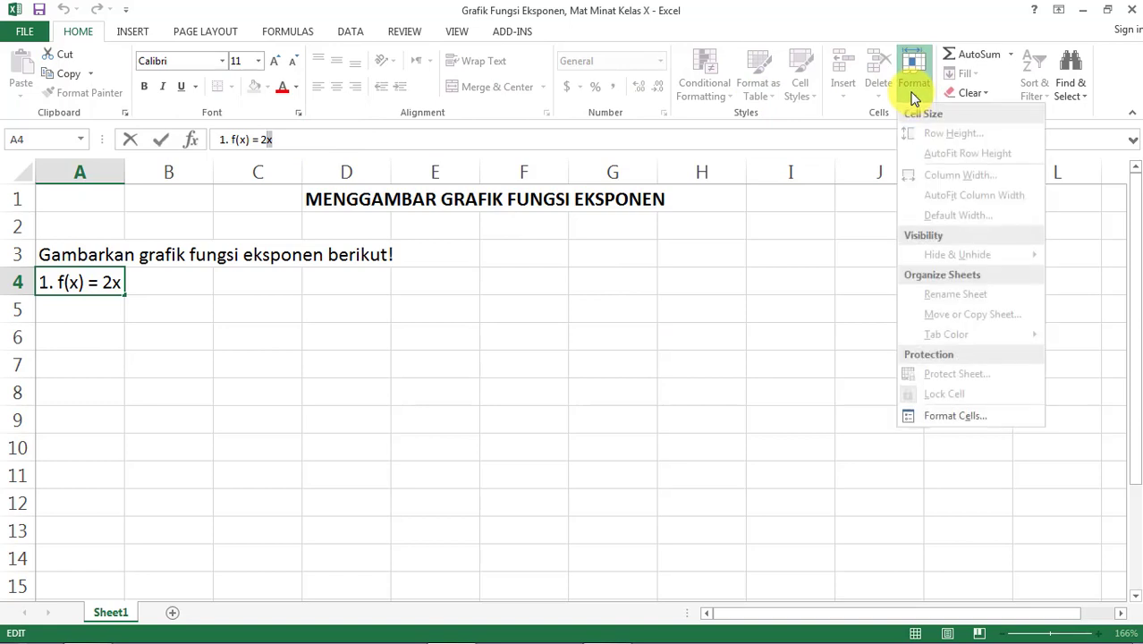
left_click(939, 419)
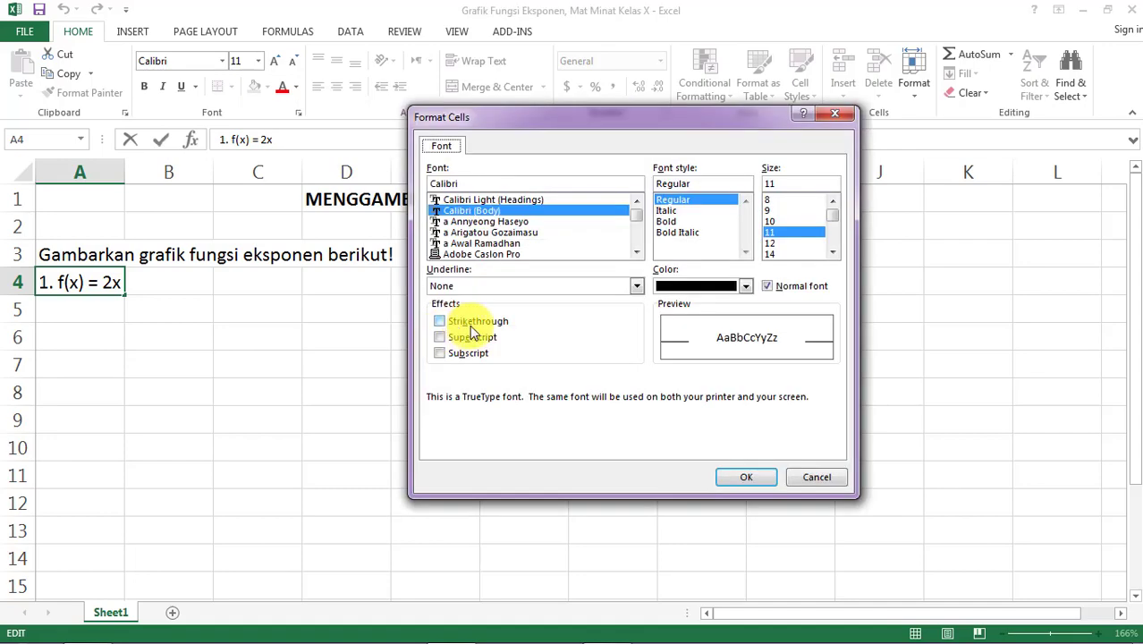
left_click(462, 339)
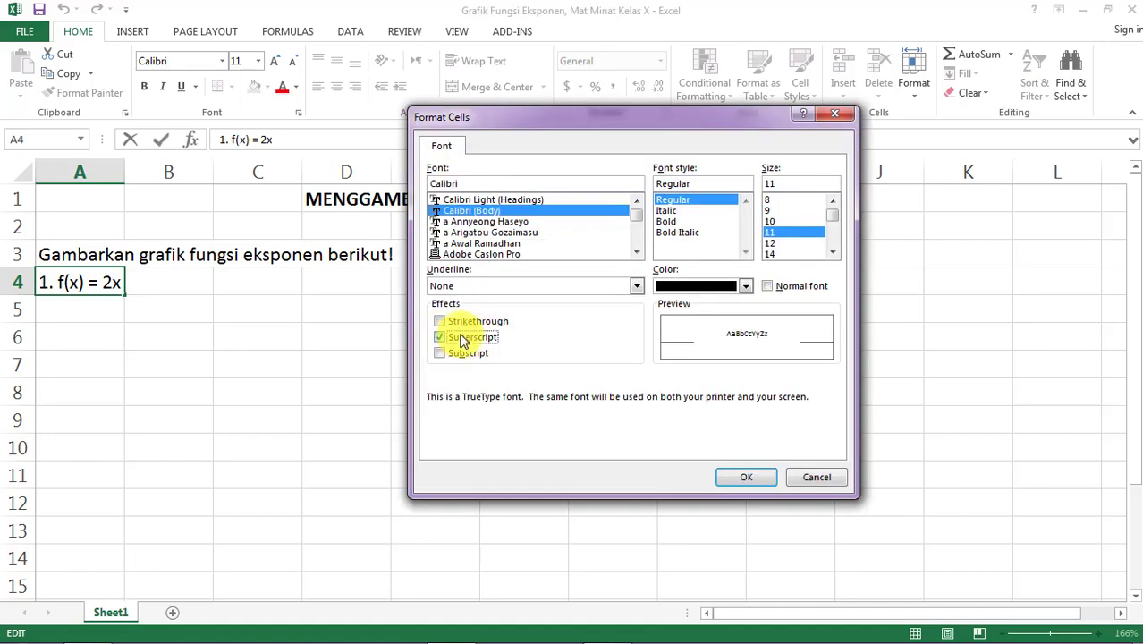
left_click(748, 477)
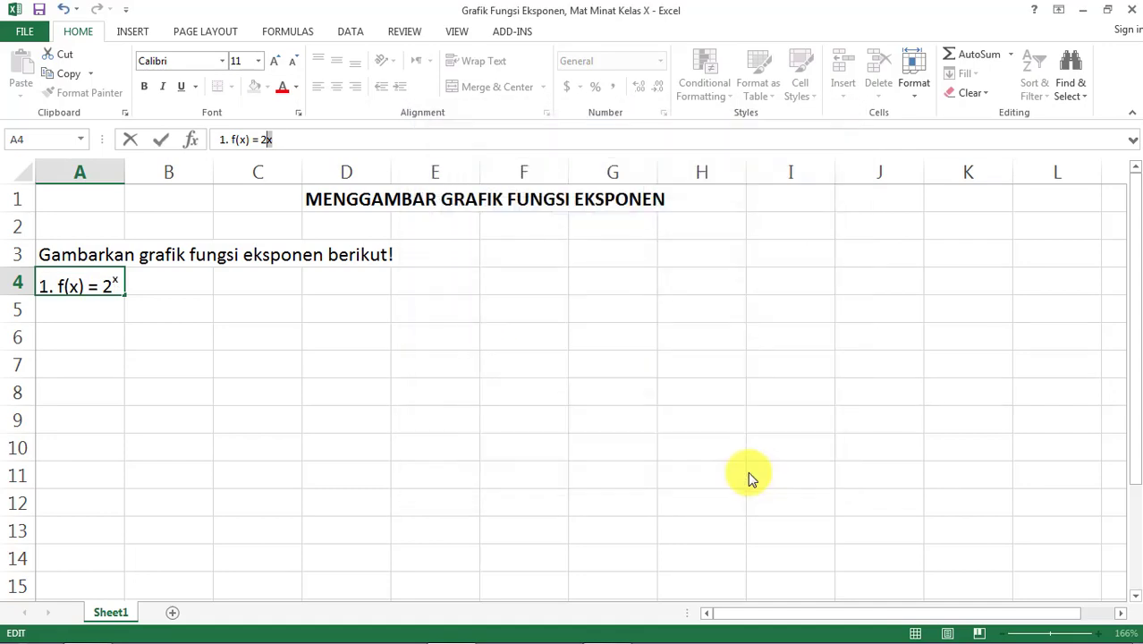
key("Return")
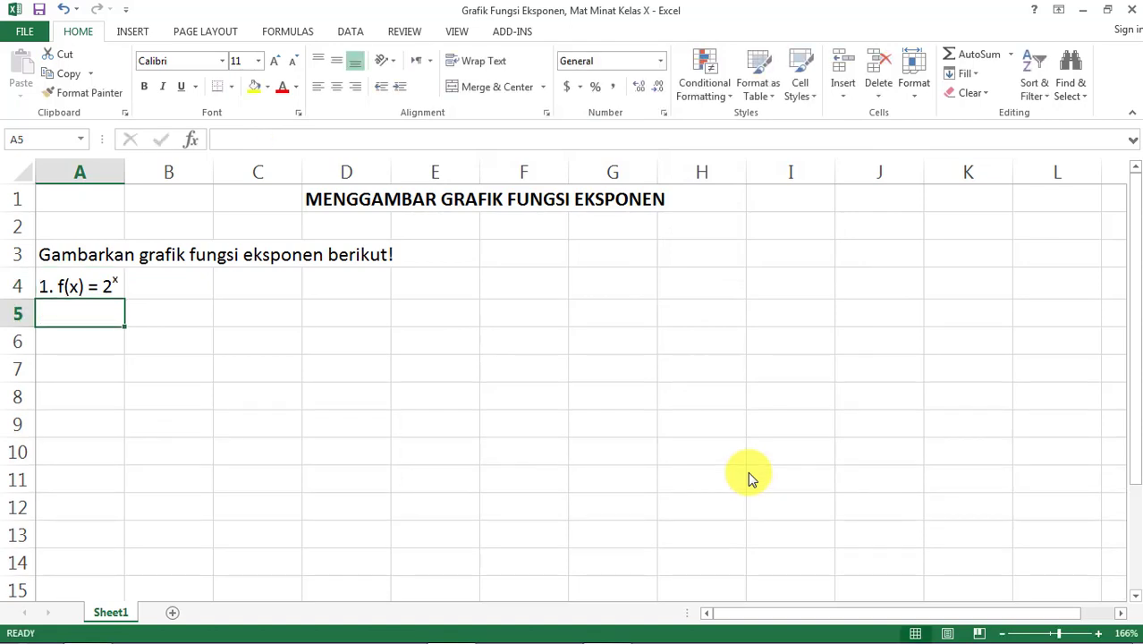
Step: Delete the superscript x at the end of cell A4 and re-enter it as plain text
key("Up")
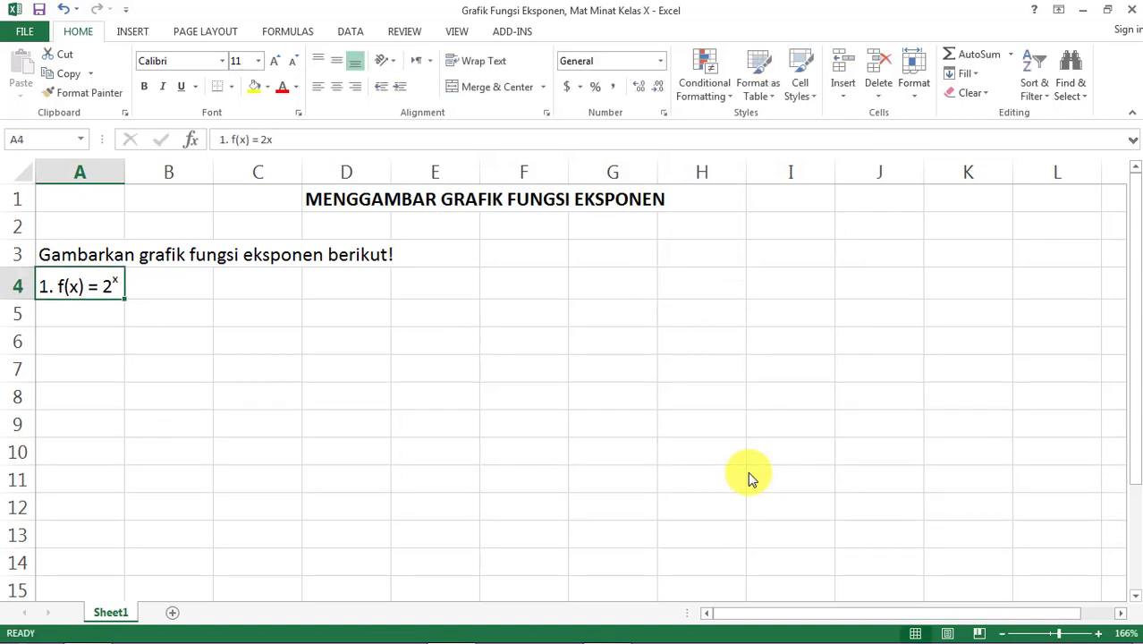
left_click(292, 139)
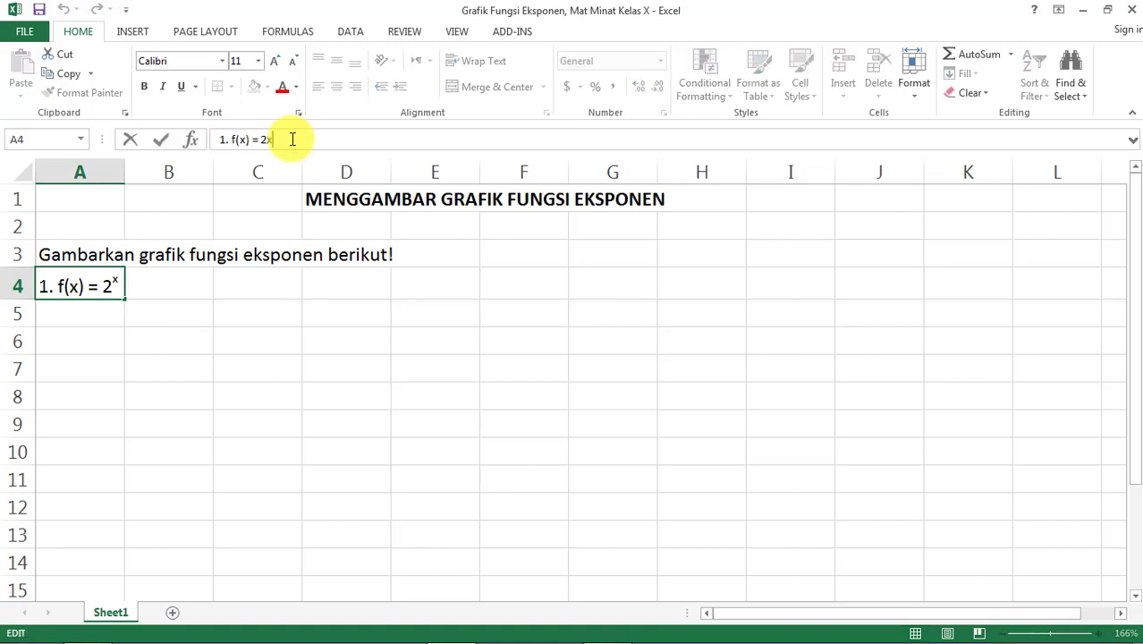
key("BackSpace")
key("Return")
key("Up")
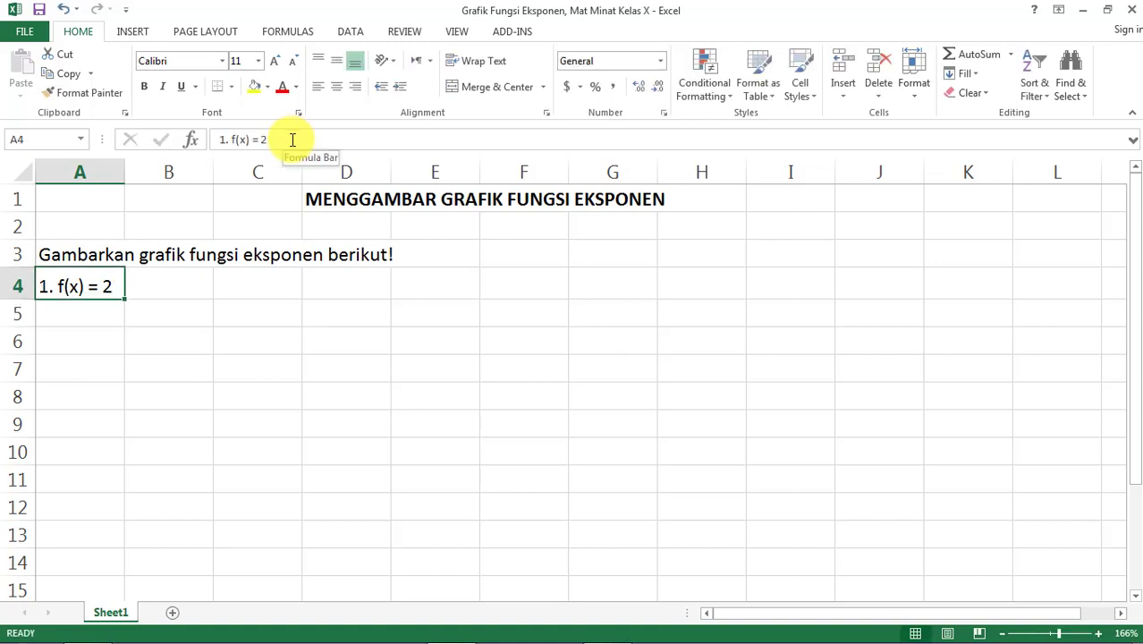
left_click(293, 139)
type("x")
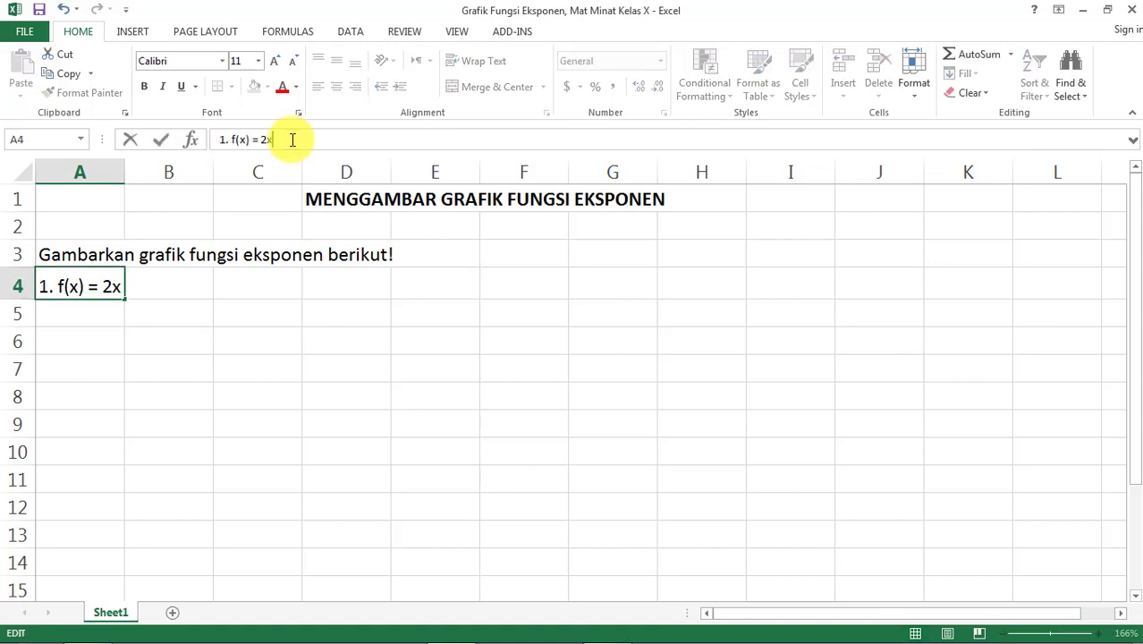
key("Return")
Step: Apply the Superscript font effect to the final x of the function in cell A4
key("Up")
left_click(292, 139)
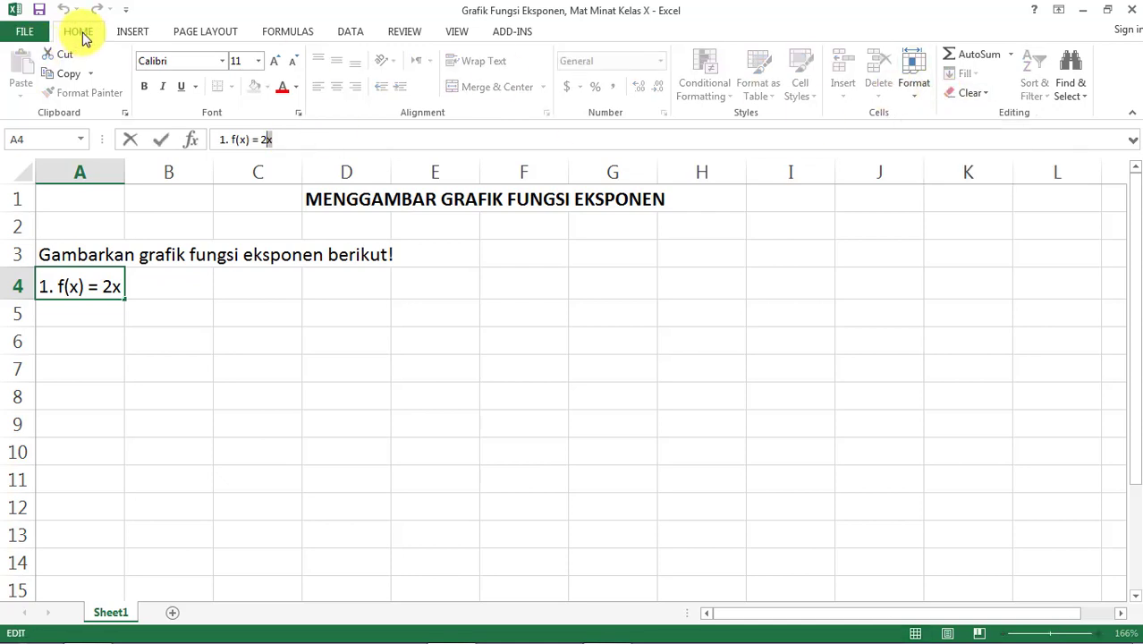
left_click(913, 89)
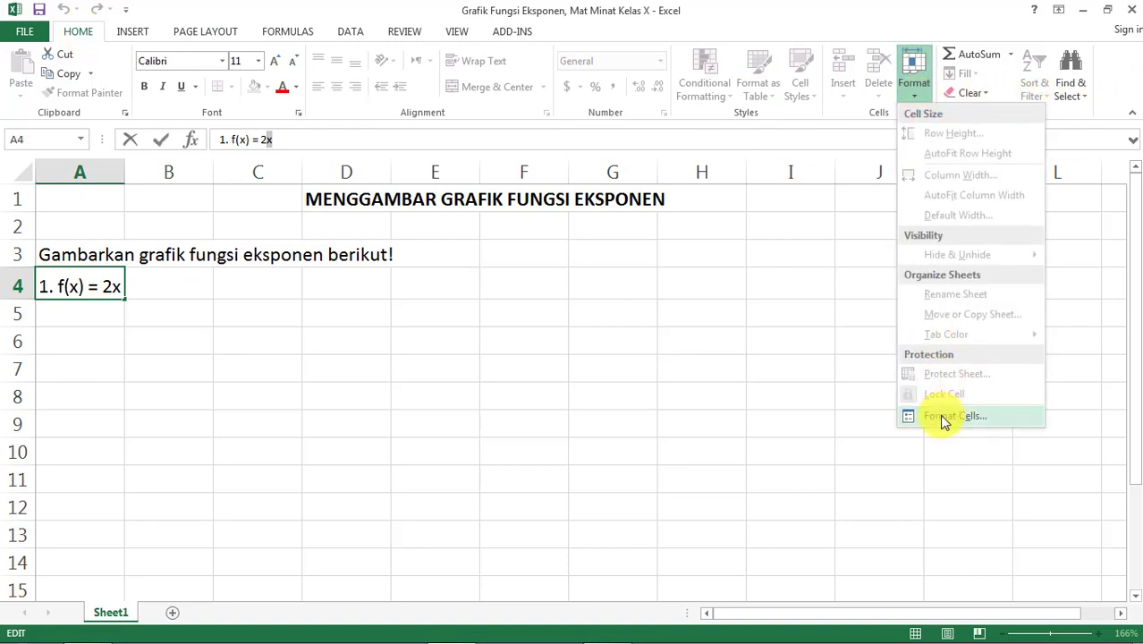
left_click(912, 95)
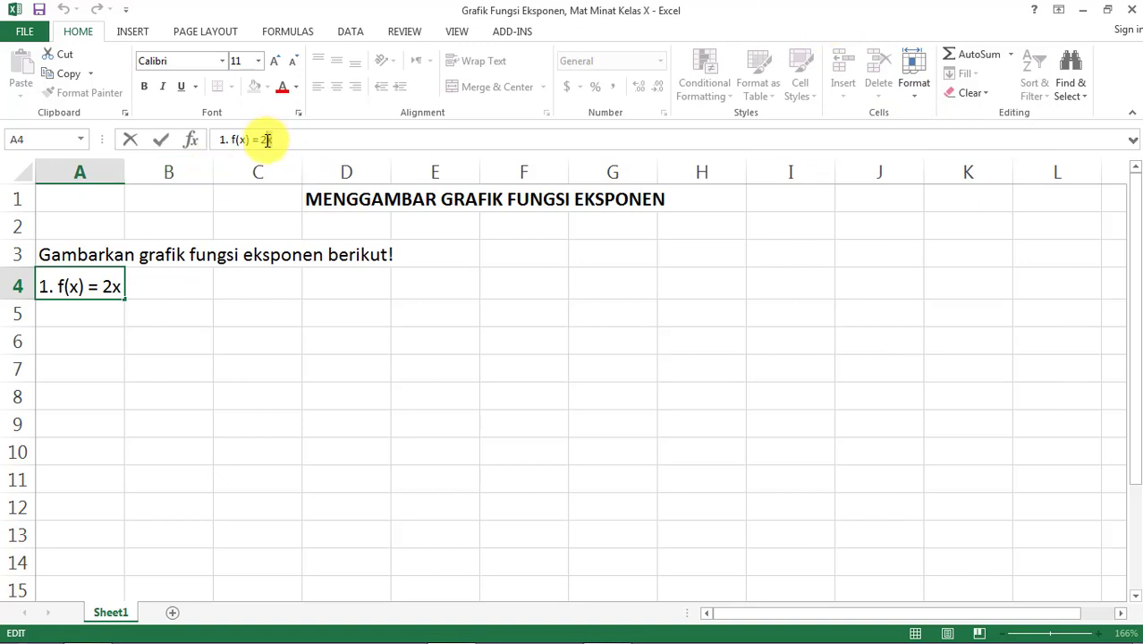
right_click(266, 140)
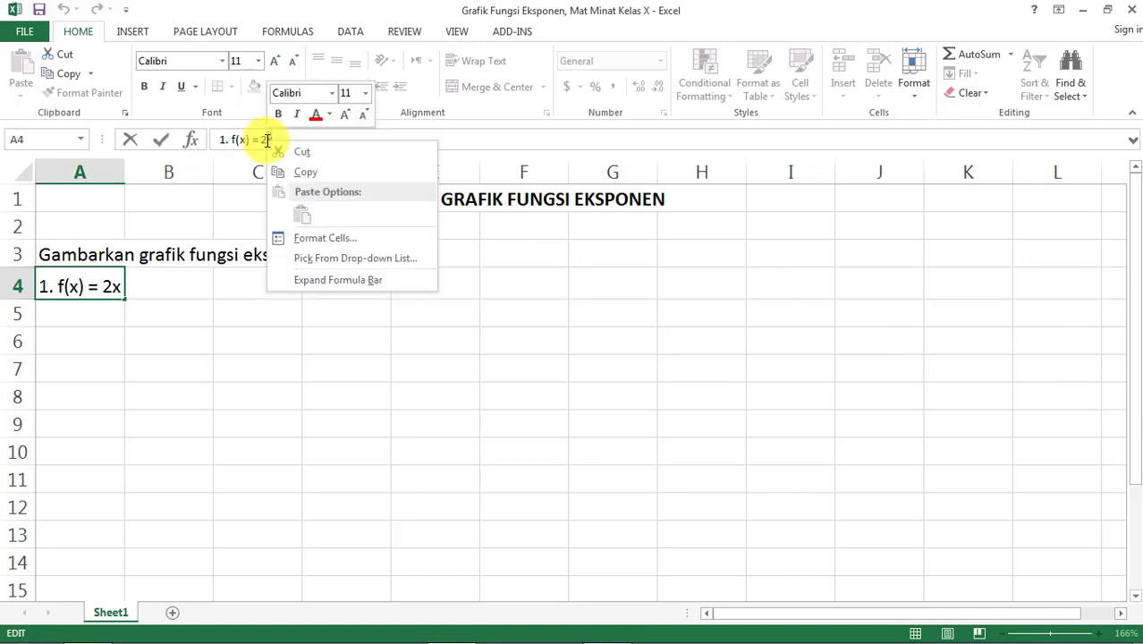
left_click(324, 239)
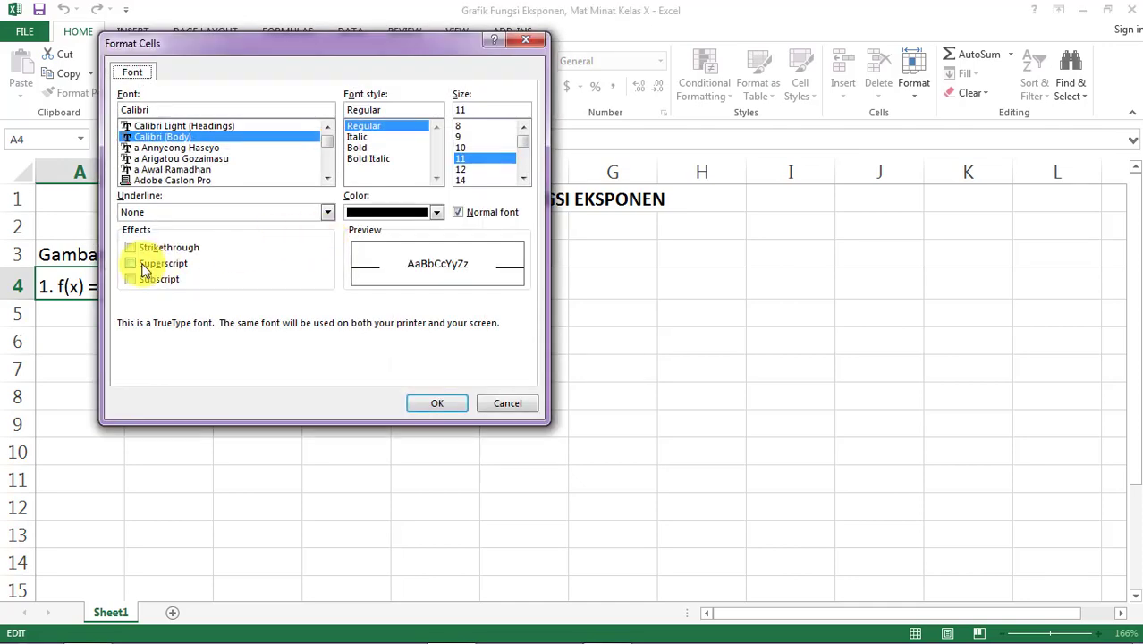
left_click(143, 267)
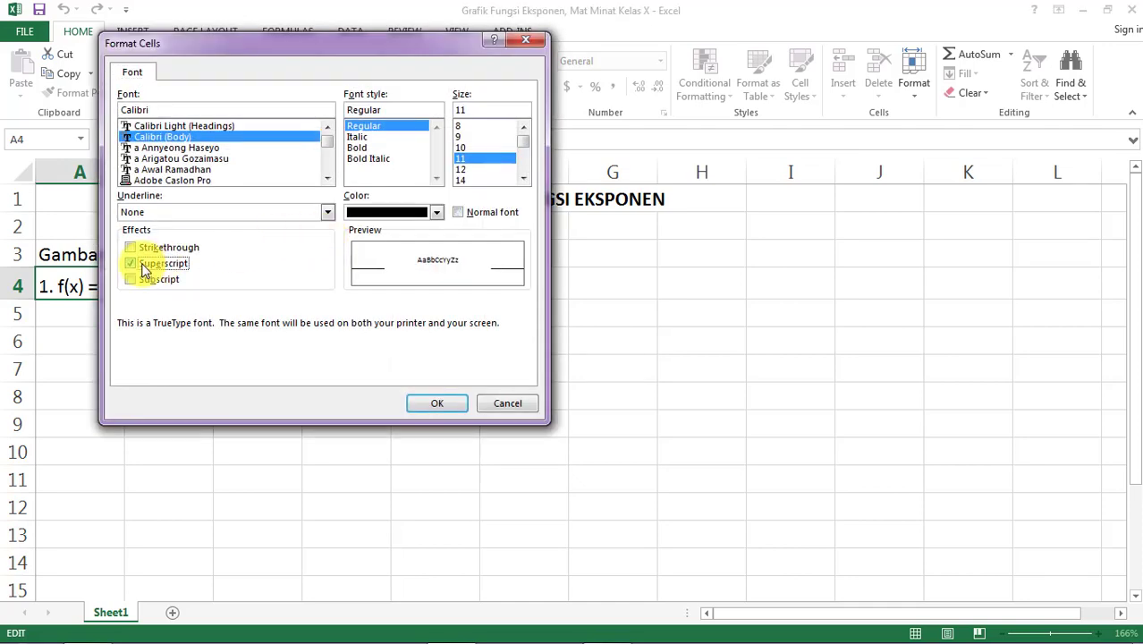
left_click(436, 403)
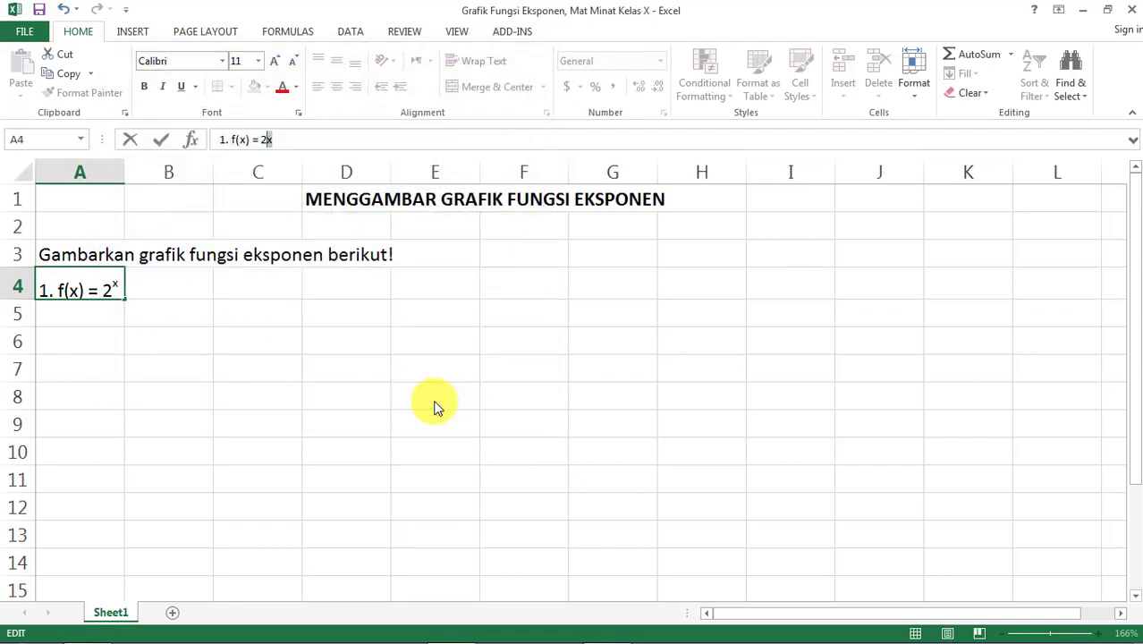
key("Return")
Step: Enter the second function as "2. g(x) = 2x+3" in cell A5
type("2")
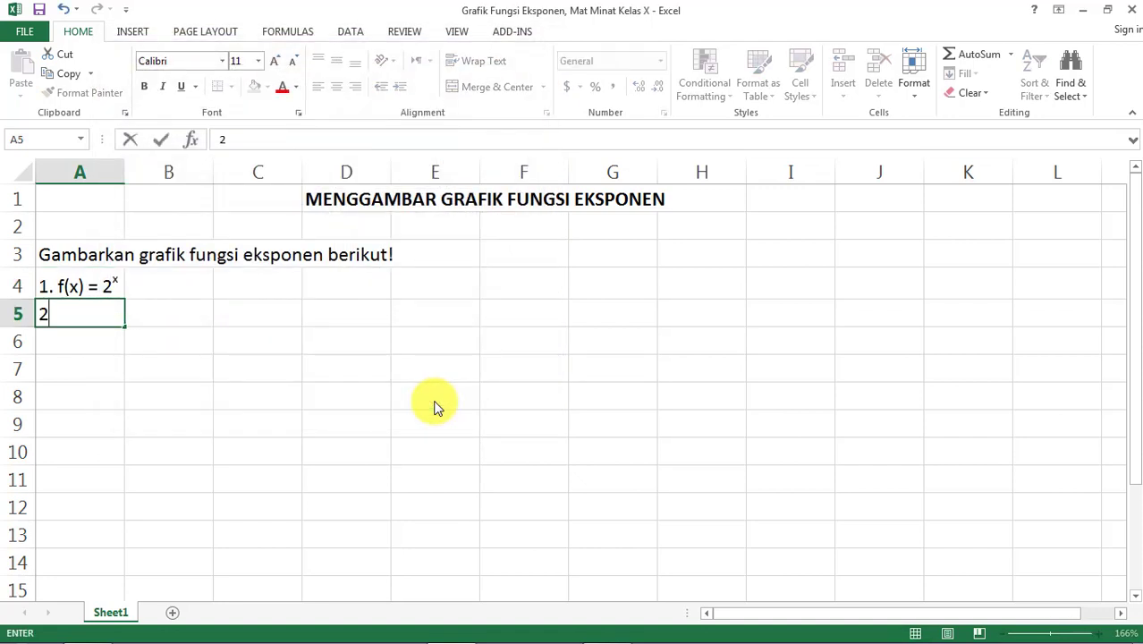
type(". g(x) = ")
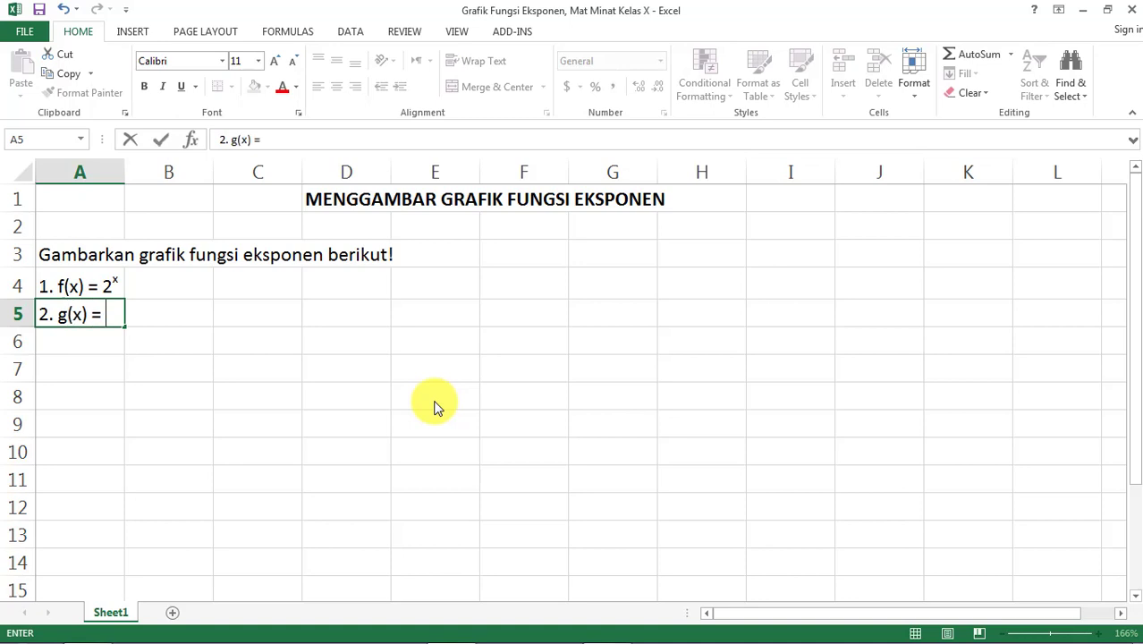
type("2x+3")
key("Return")
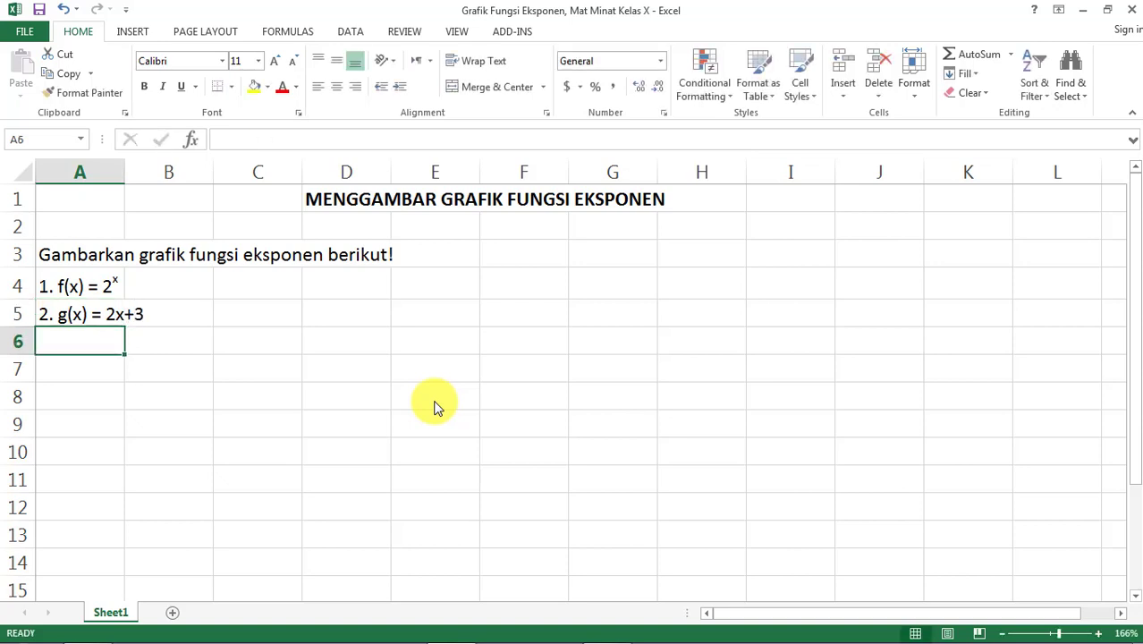
Step: Format the exponent x+3 of the g(x) function in cell A5 as superscript
key("Up")
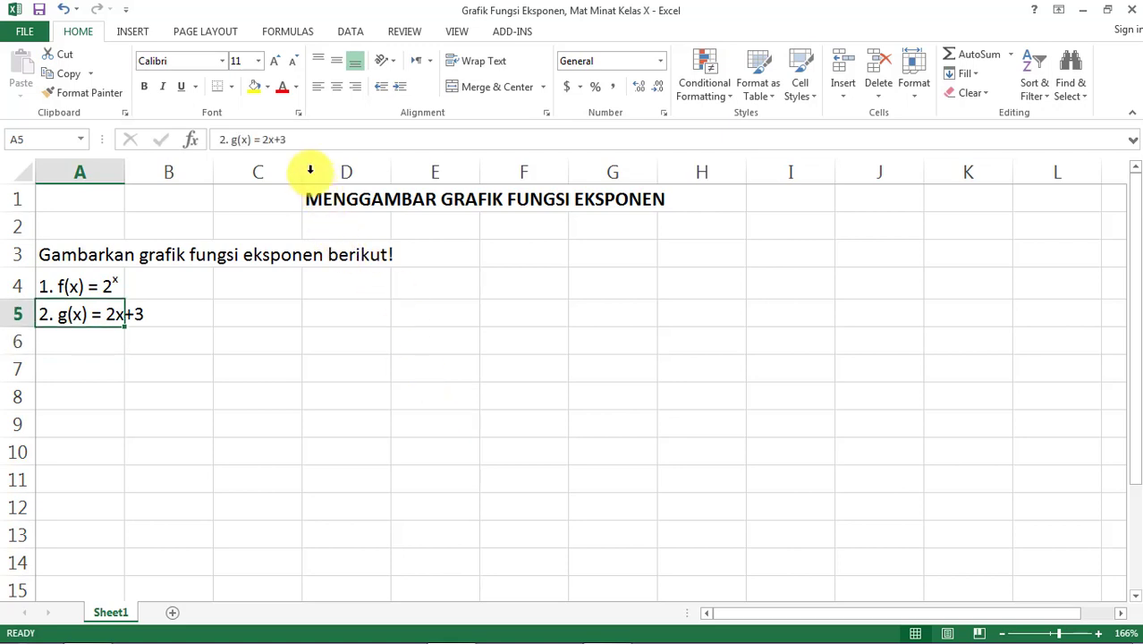
left_click(299, 141)
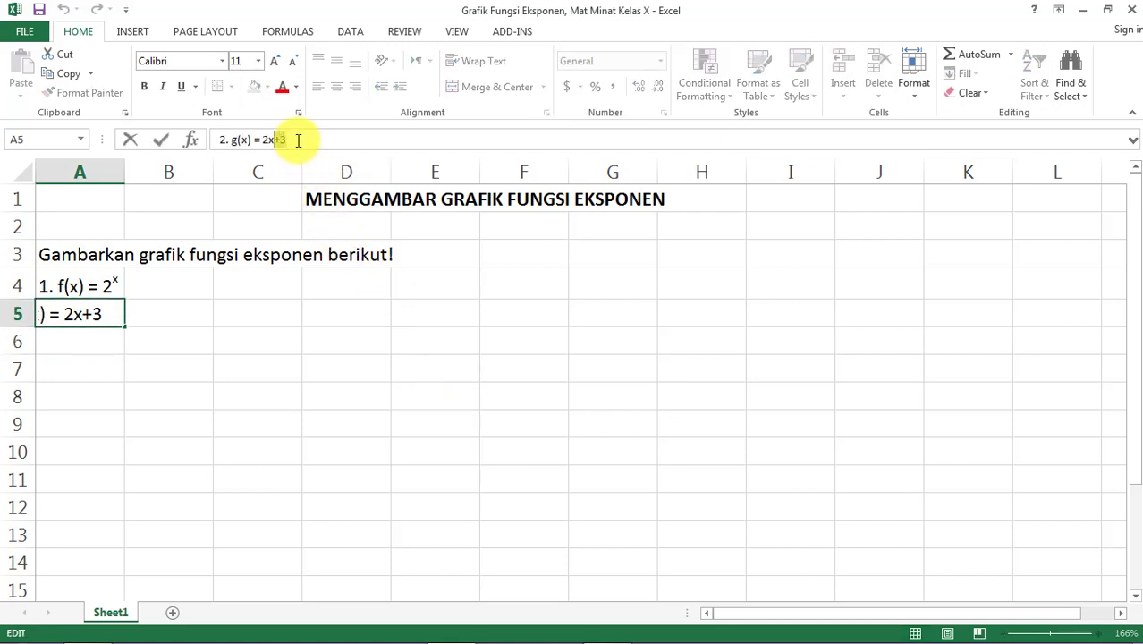
key("shift+Left")
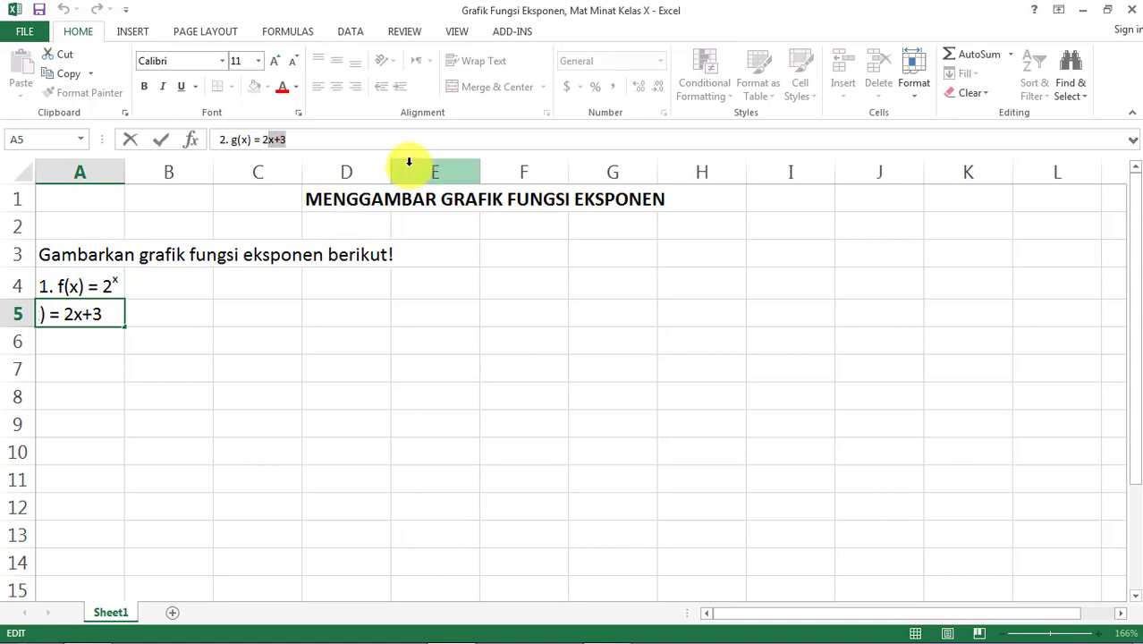
left_click(909, 100)
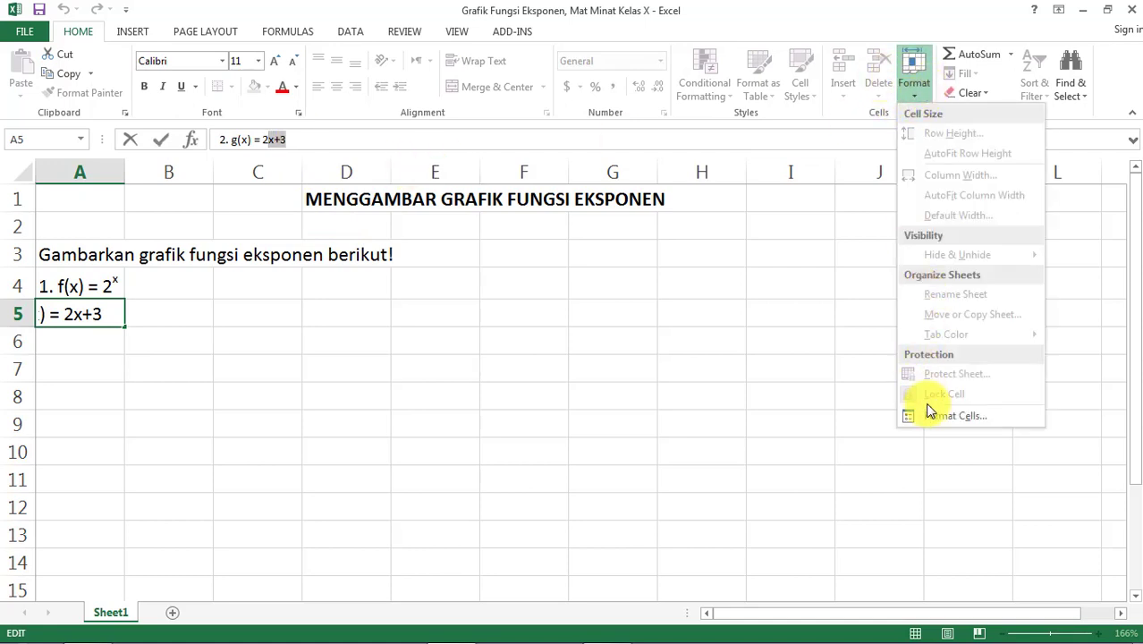
left_click(946, 417)
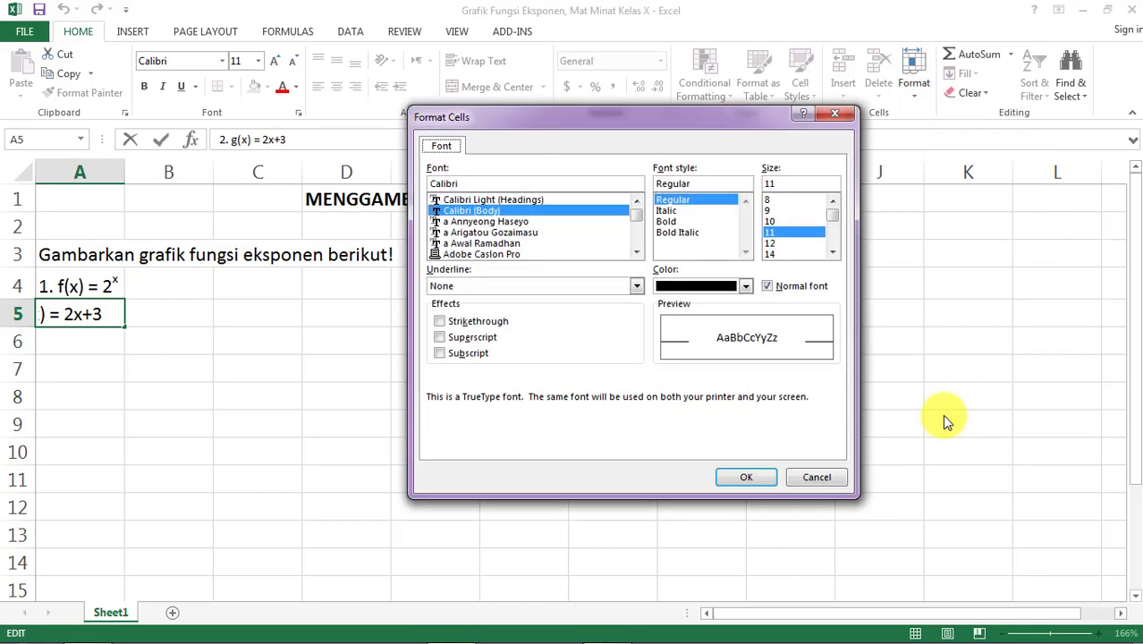
left_click(465, 340)
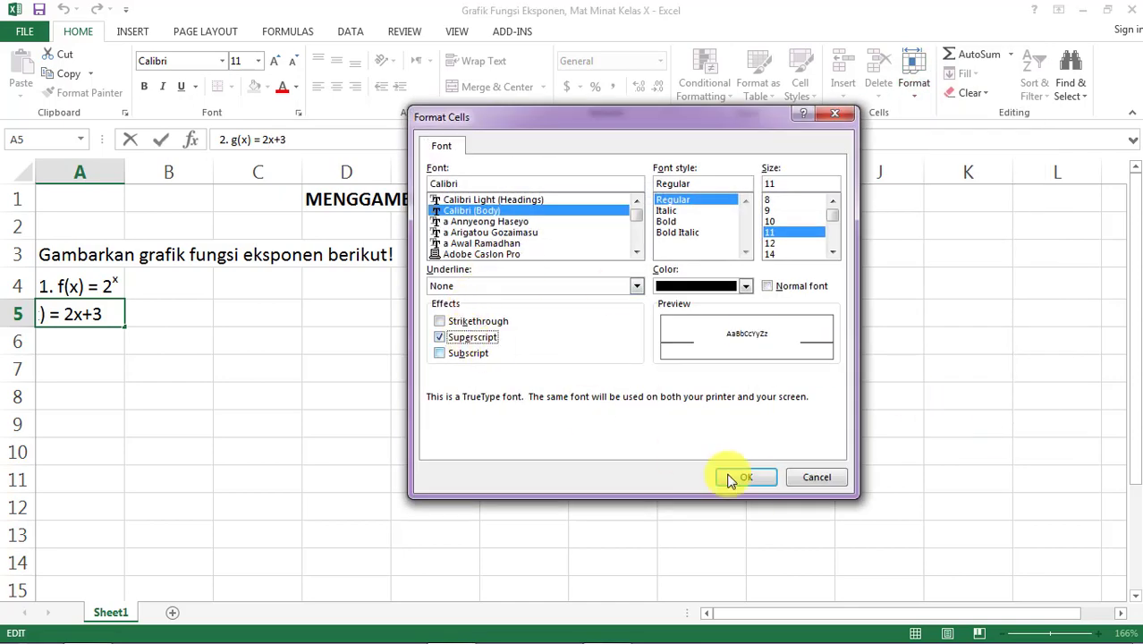
left_click(754, 477)
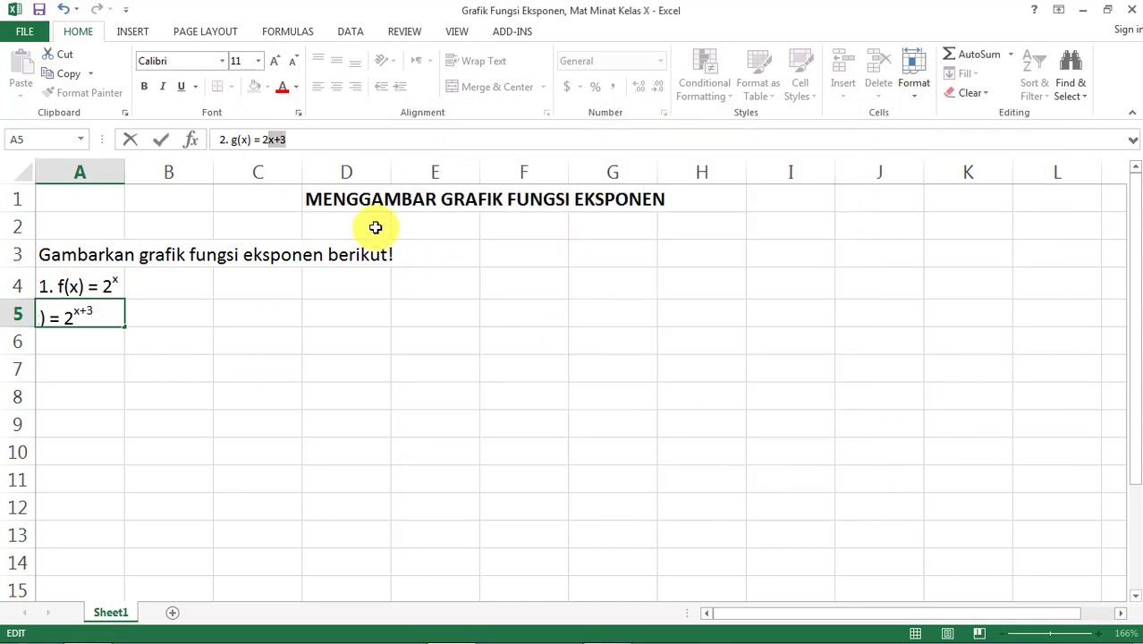
Step: Check the font effects of the selected x+3 in the Format Cells dialog and close it without changes
left_click(912, 99)
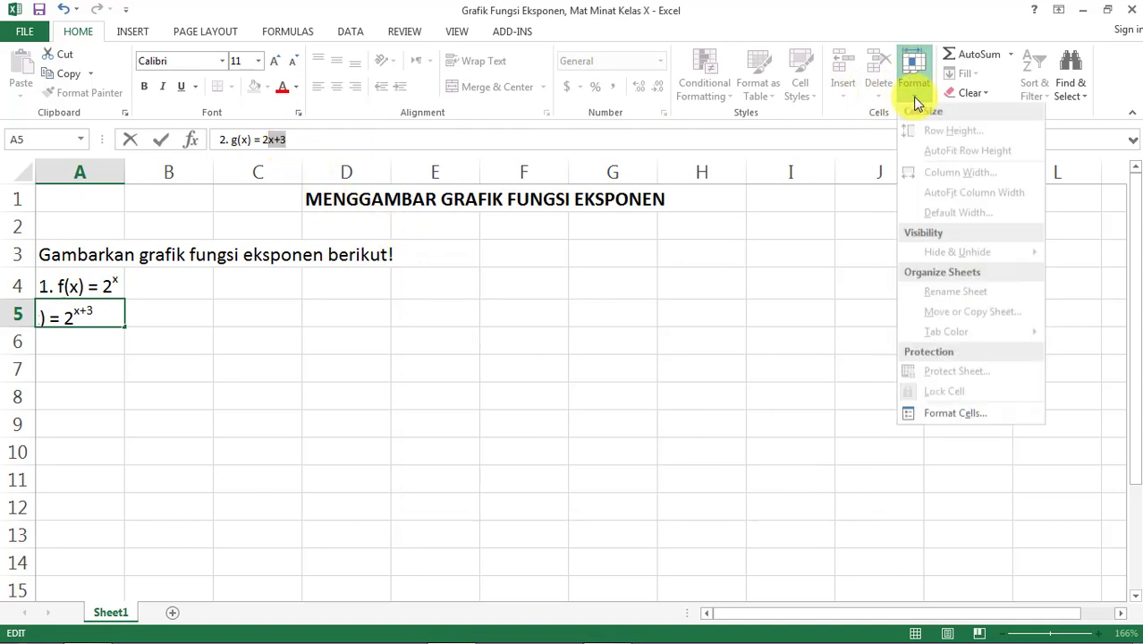
right_click(280, 141)
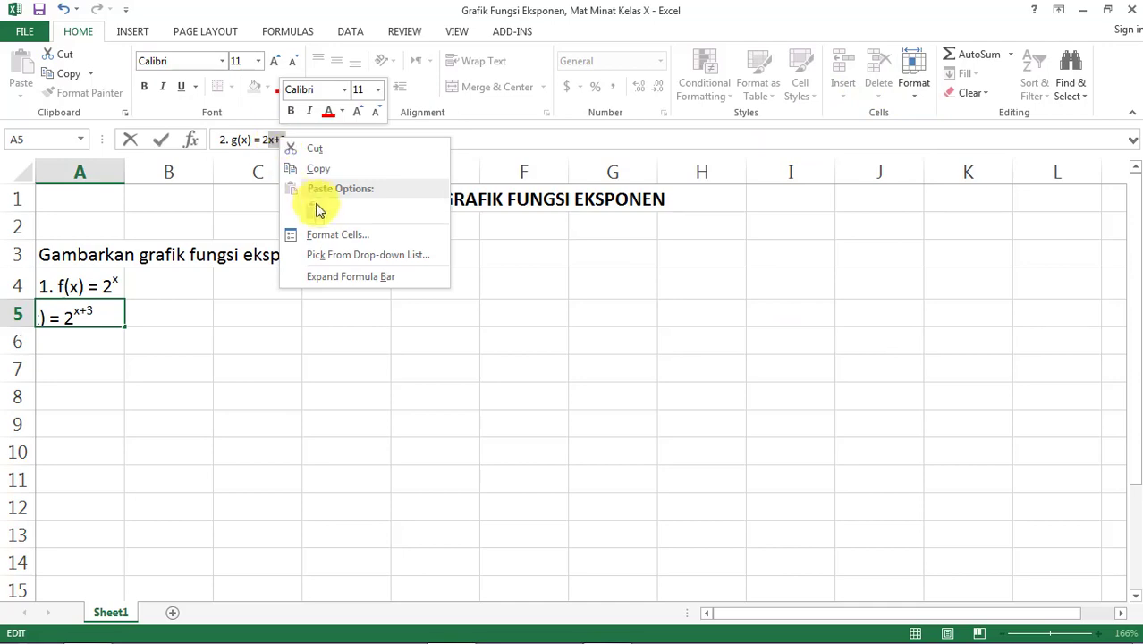
left_click(329, 236)
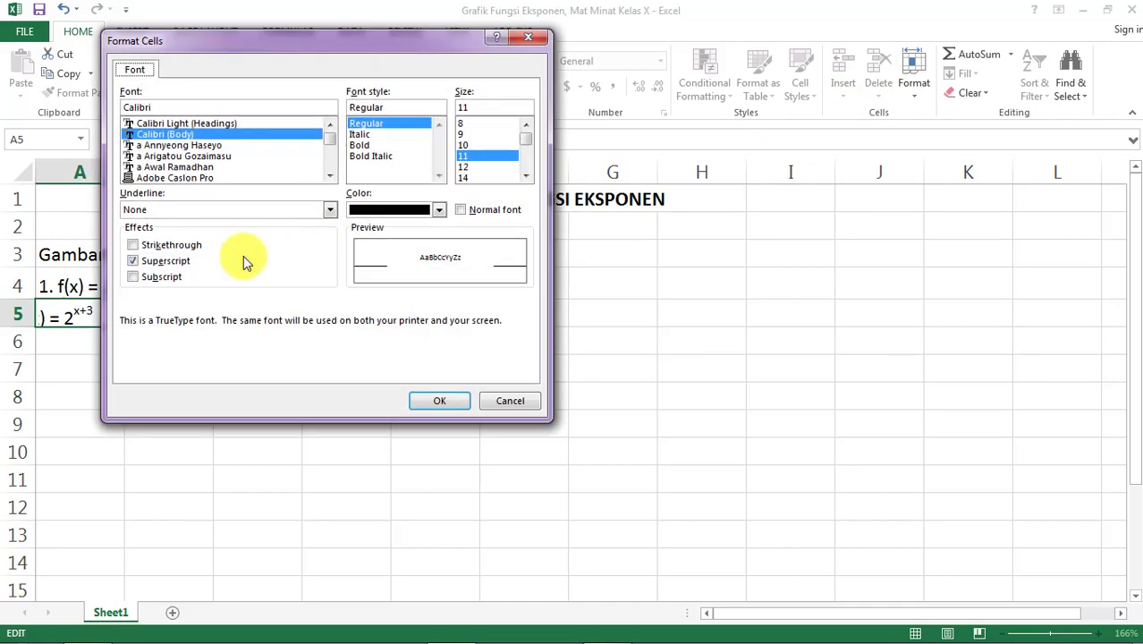
left_click(528, 36)
Step: Commit cell A5 and enter the third function as "3. h(x) = 2x+3" in cell A6
key("Return")
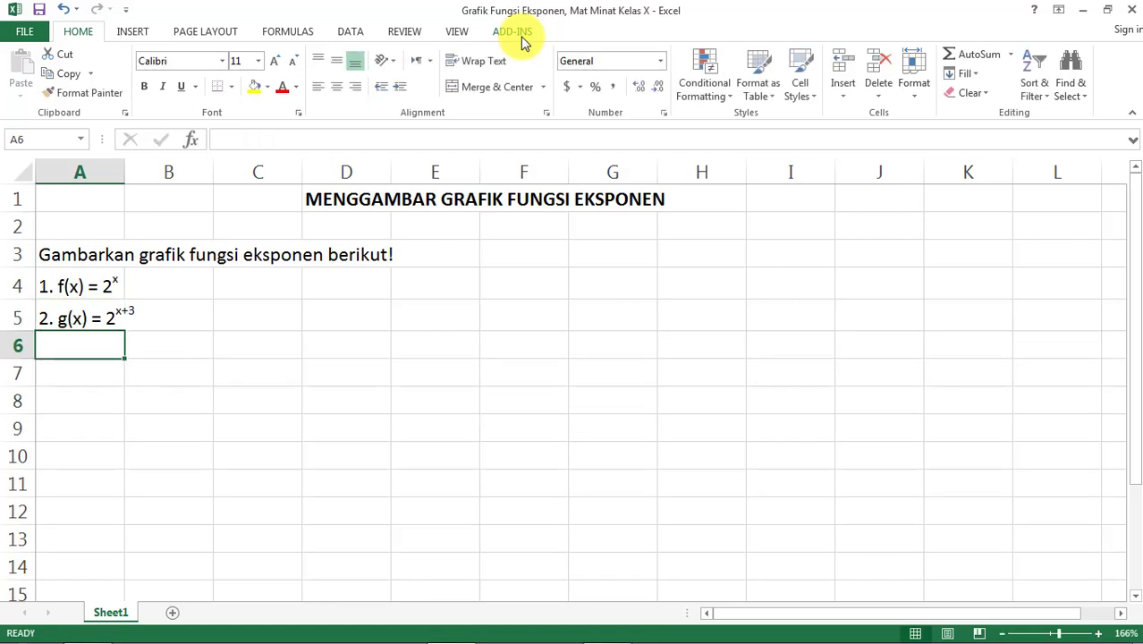
type("3. h")
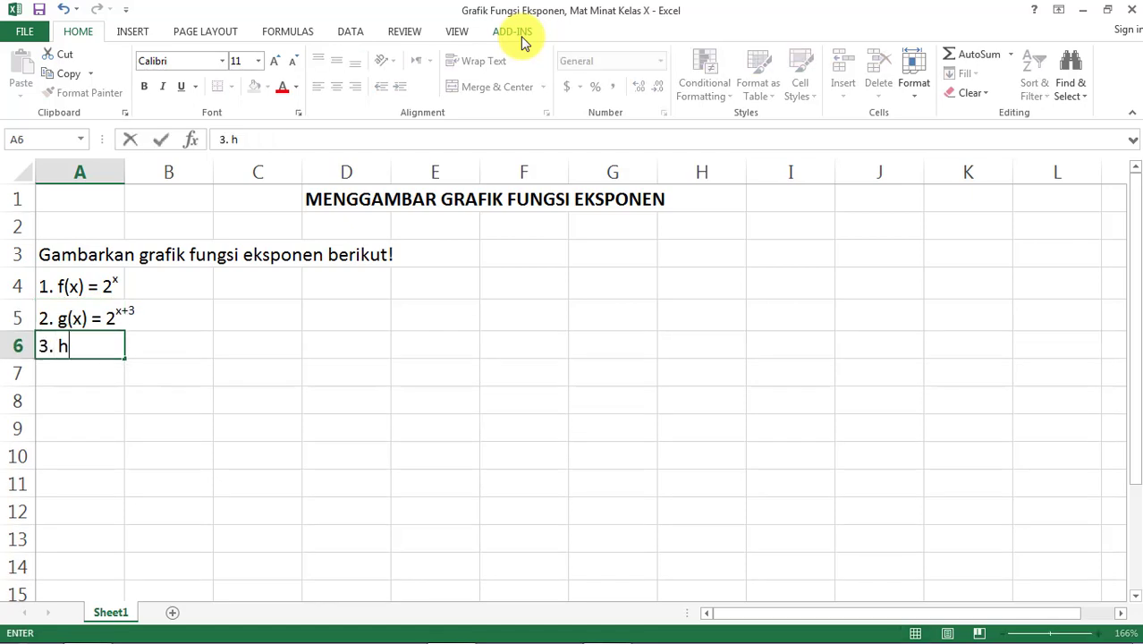
type("(x) = 2")
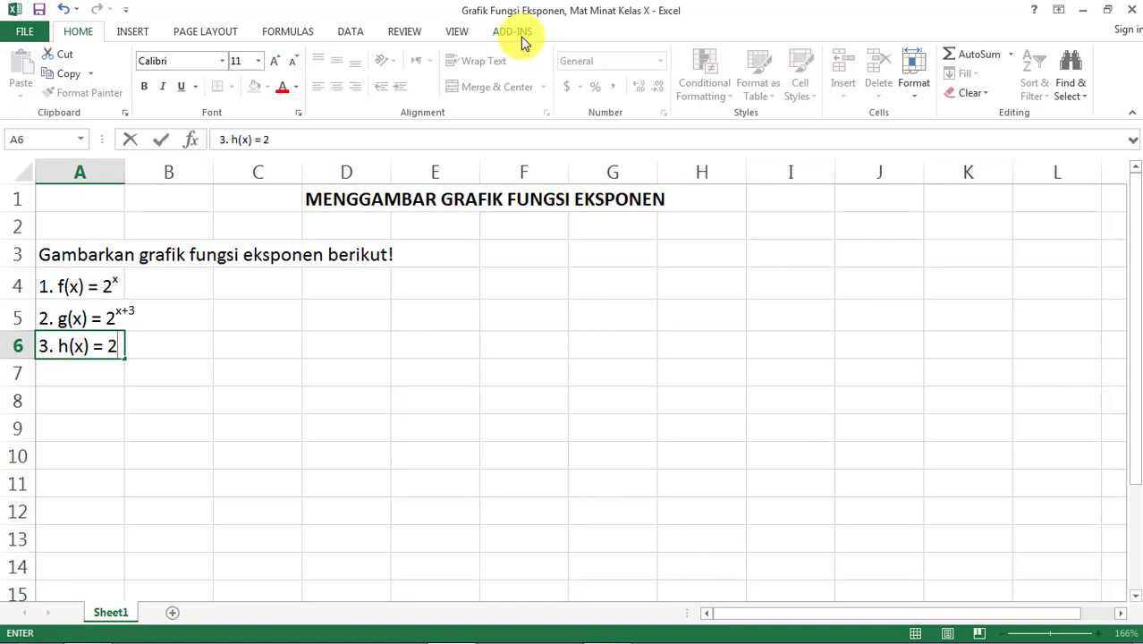
type("x+3")
key("Return")
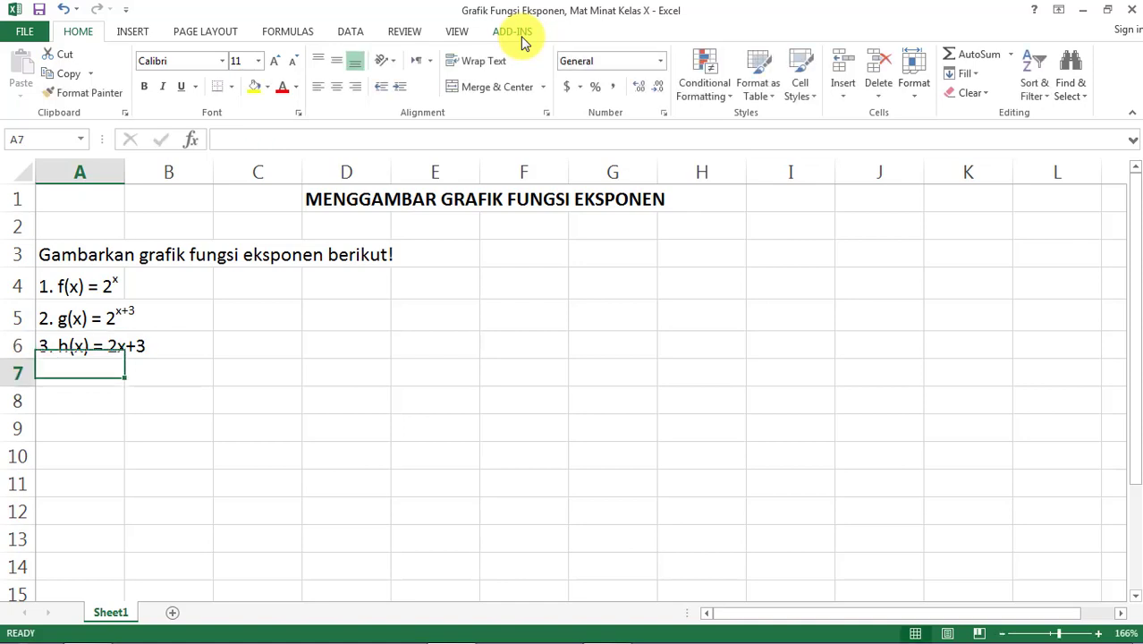
Step: Format only the x after the 2 in cell A6 as superscript, leaving +3 as normal text
key("Up")
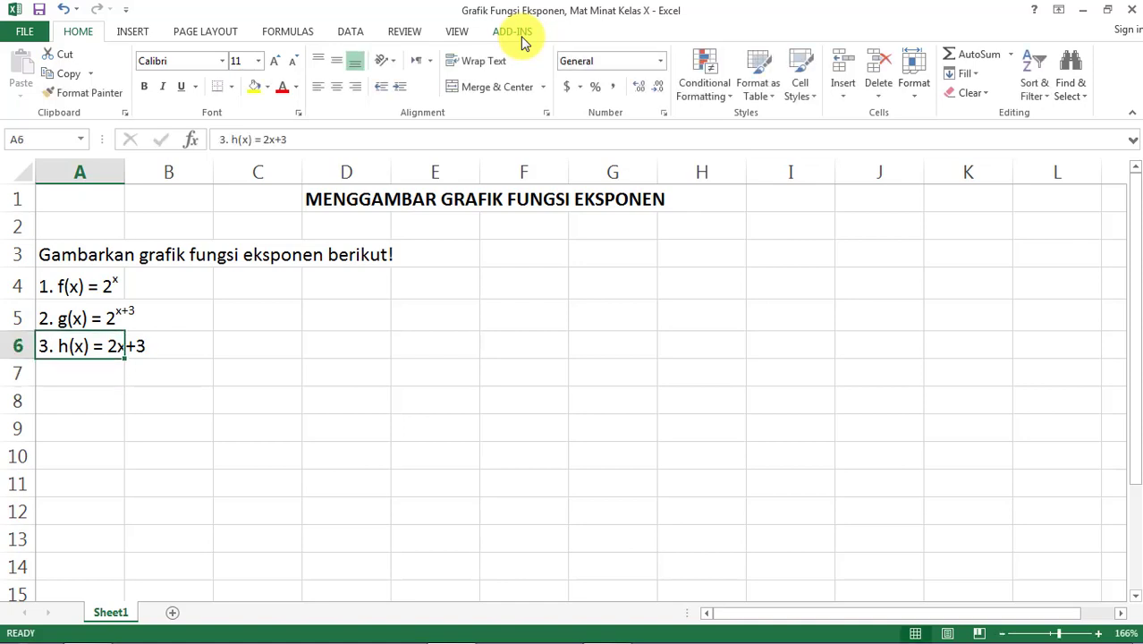
left_click(266, 139)
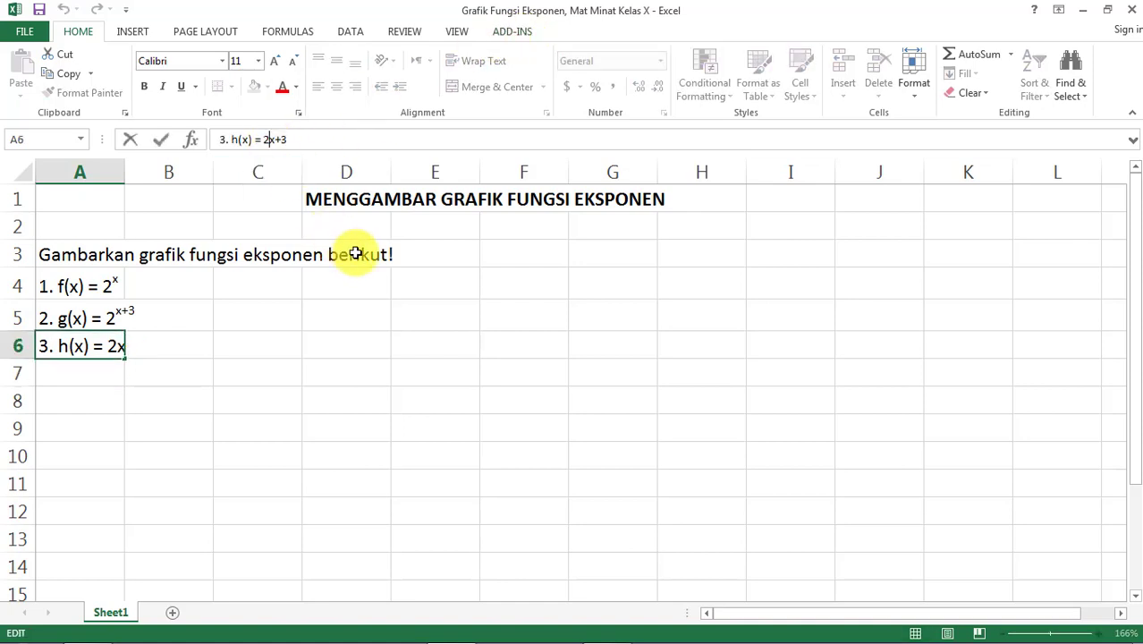
key("shift+Right")
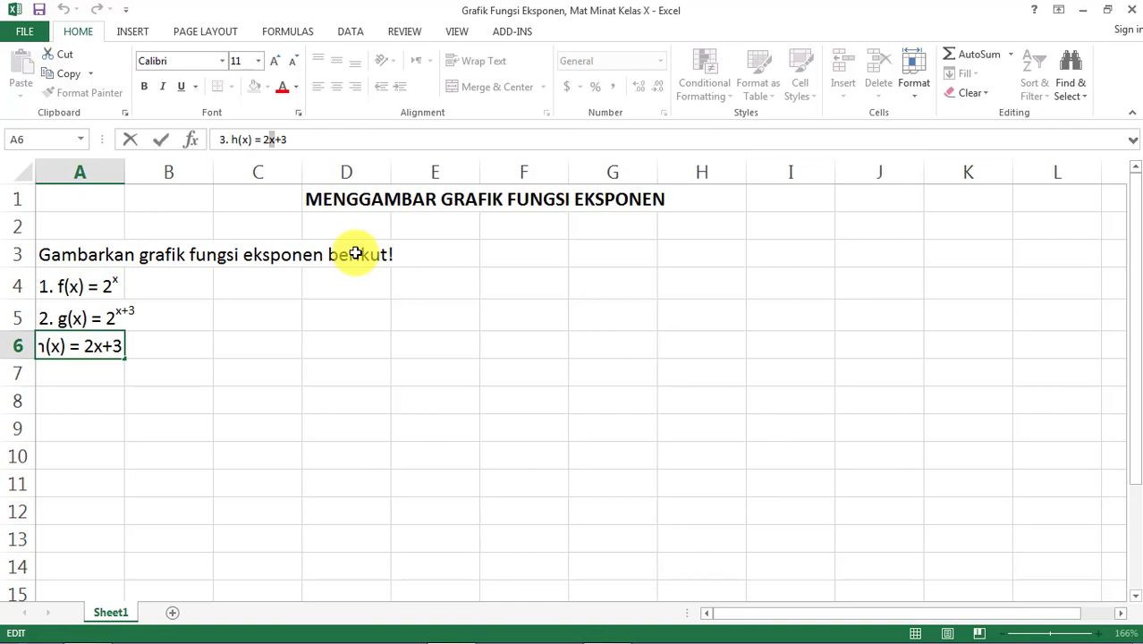
right_click(272, 140)
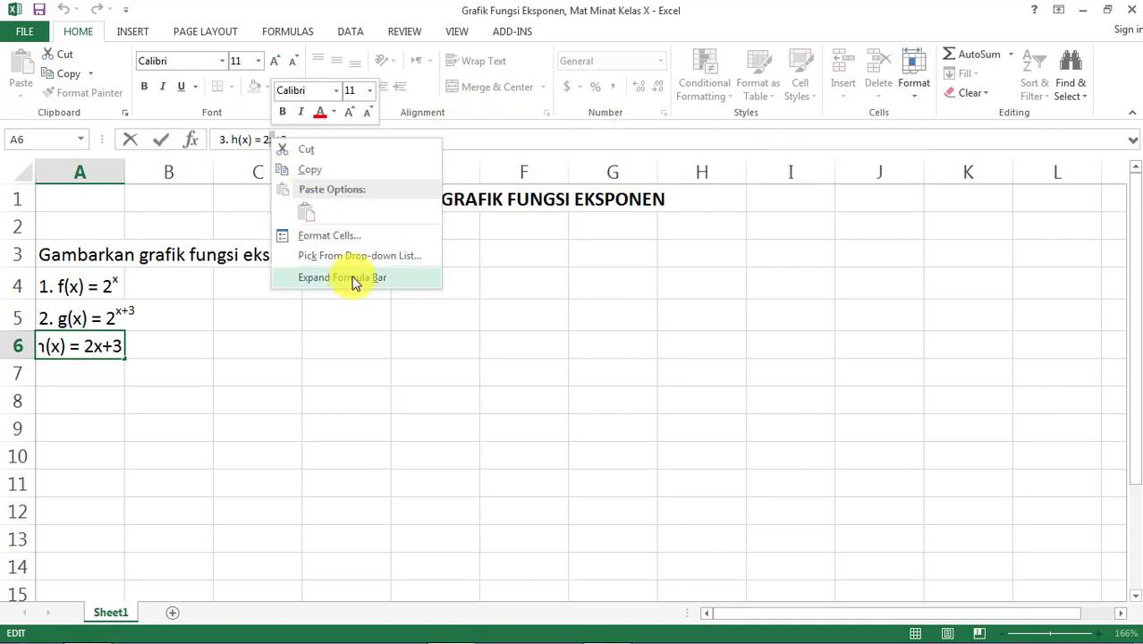
left_click(345, 235)
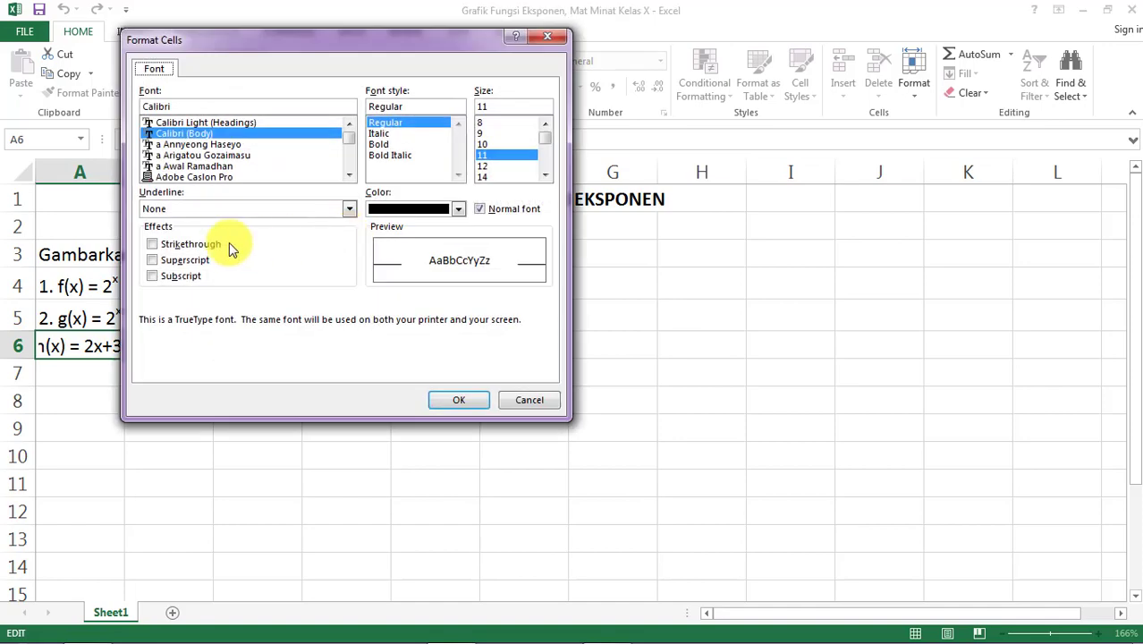
left_click(176, 260)
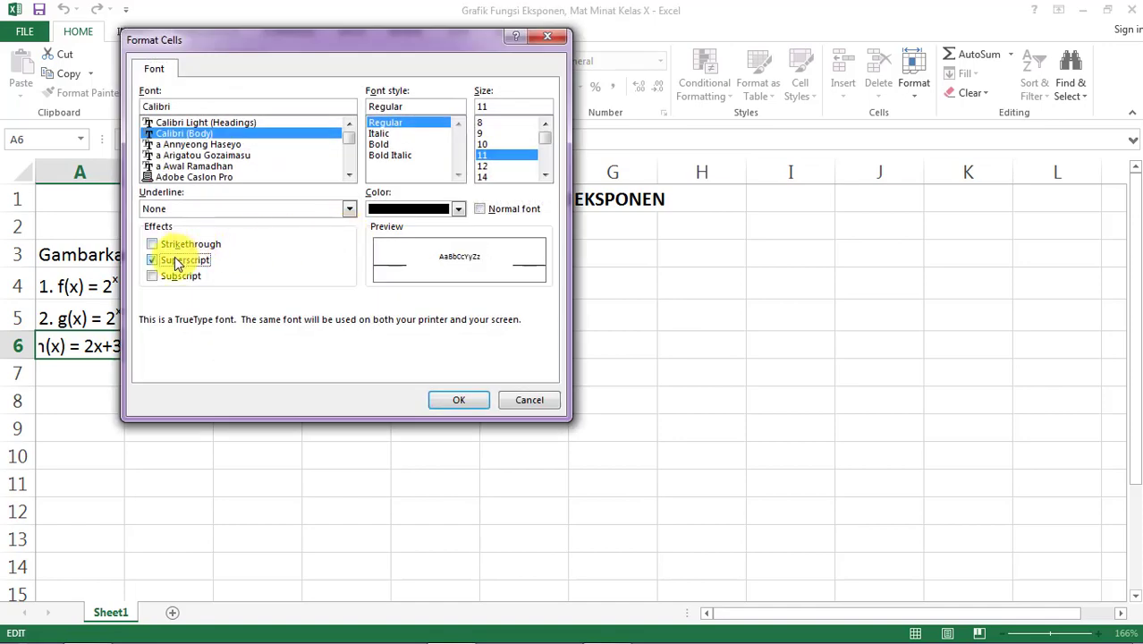
left_click(456, 399)
key("Return")
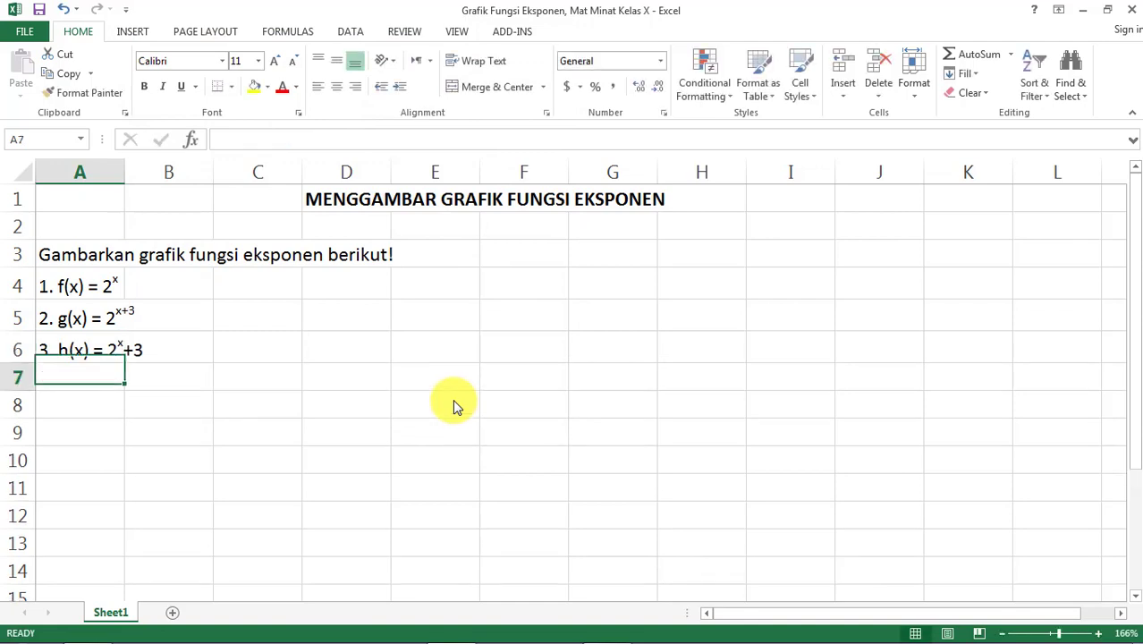
Step: Enter the fourth function as "4. i(x) = (1/2)x" in cell A7
type("4.")
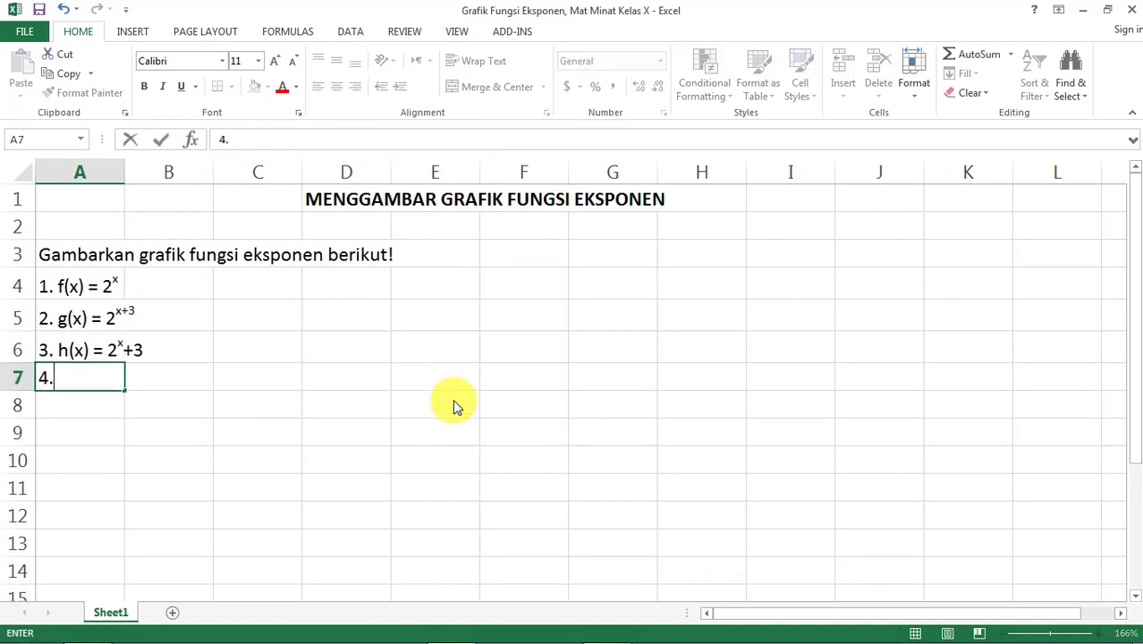
type(" i(x) = (")
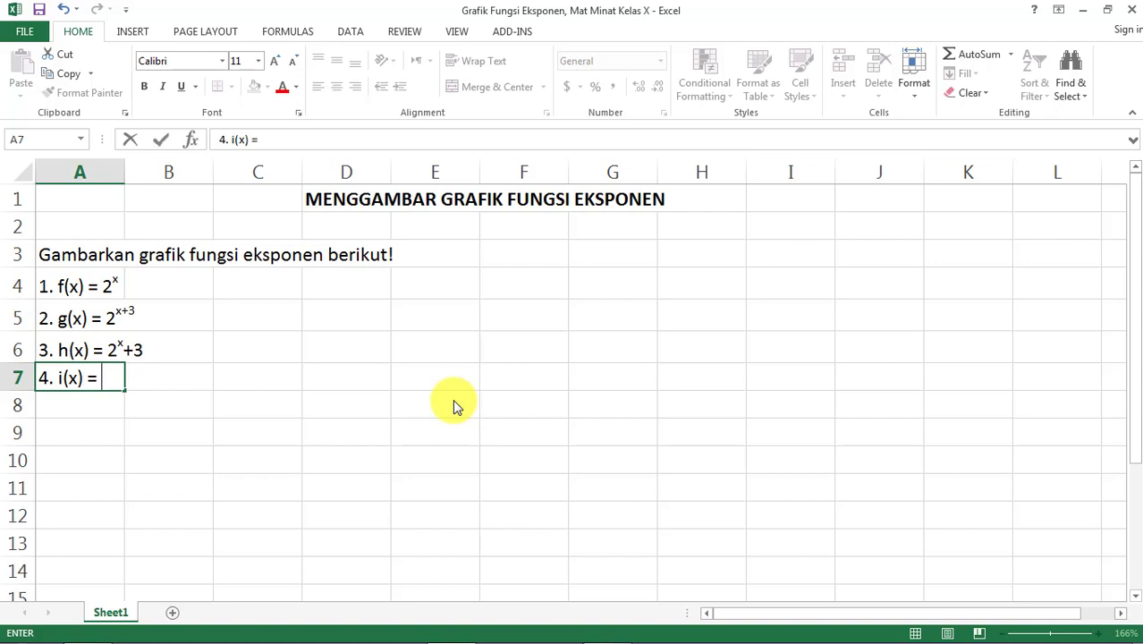
type("1")
key("BackSpace")
type("(1/2")
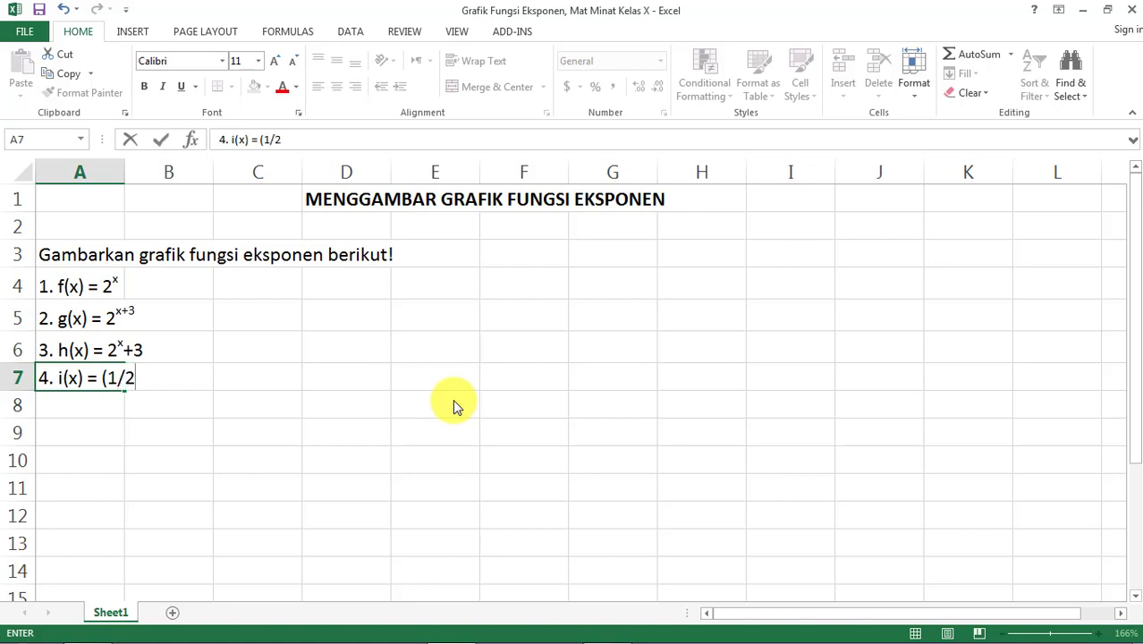
type(")x")
key("Return")
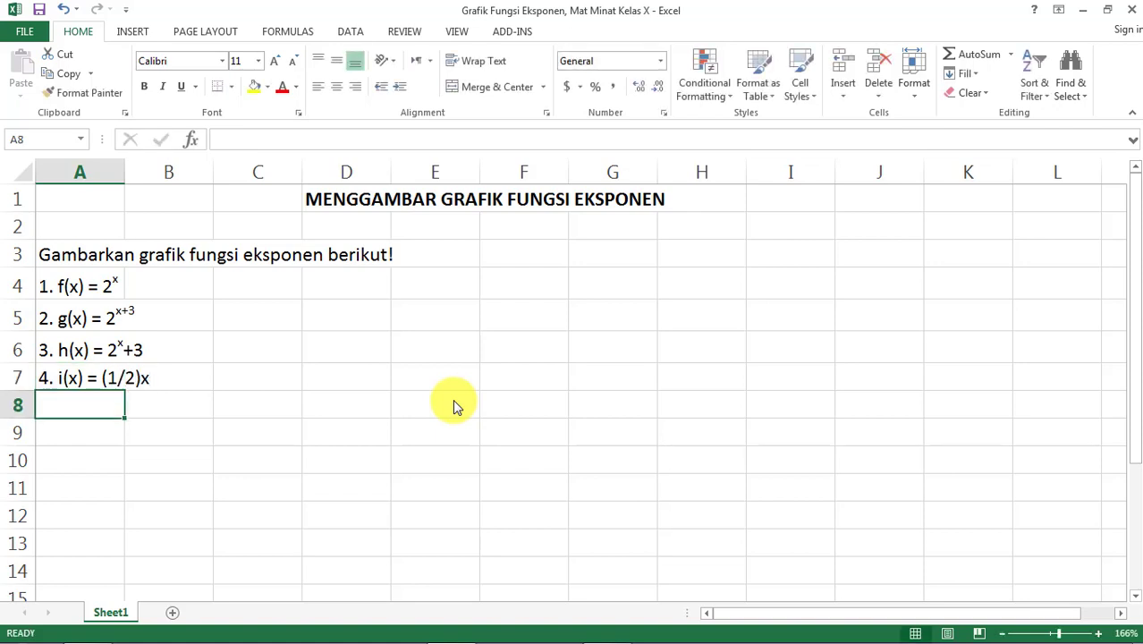
Step: Apply the Superscript font effect to the final x of the function in cell A7
key("Up")
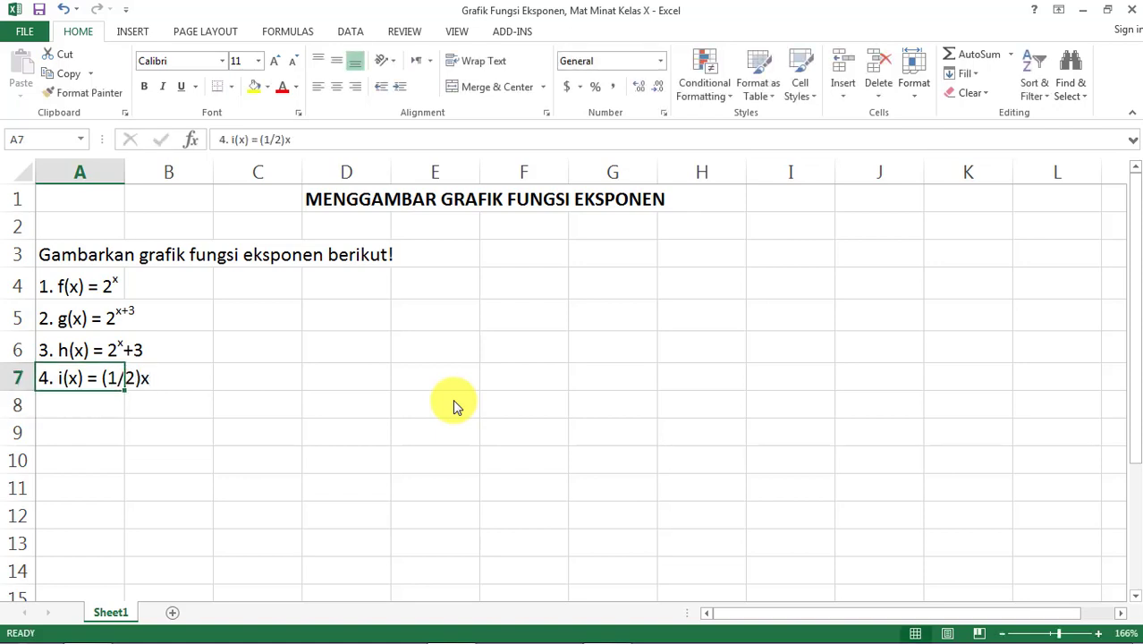
left_click(311, 143)
key("shift+Left")
key("shift+Left")
key("shift+Left")
key("shift+Left")
key("shift+Left")
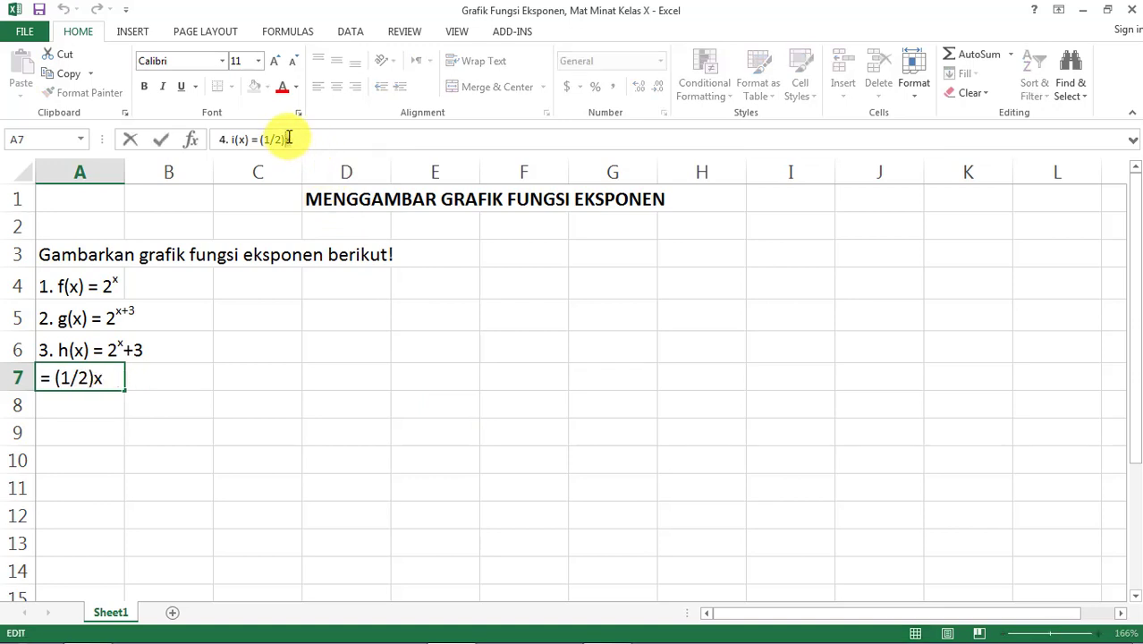
left_click(906, 95)
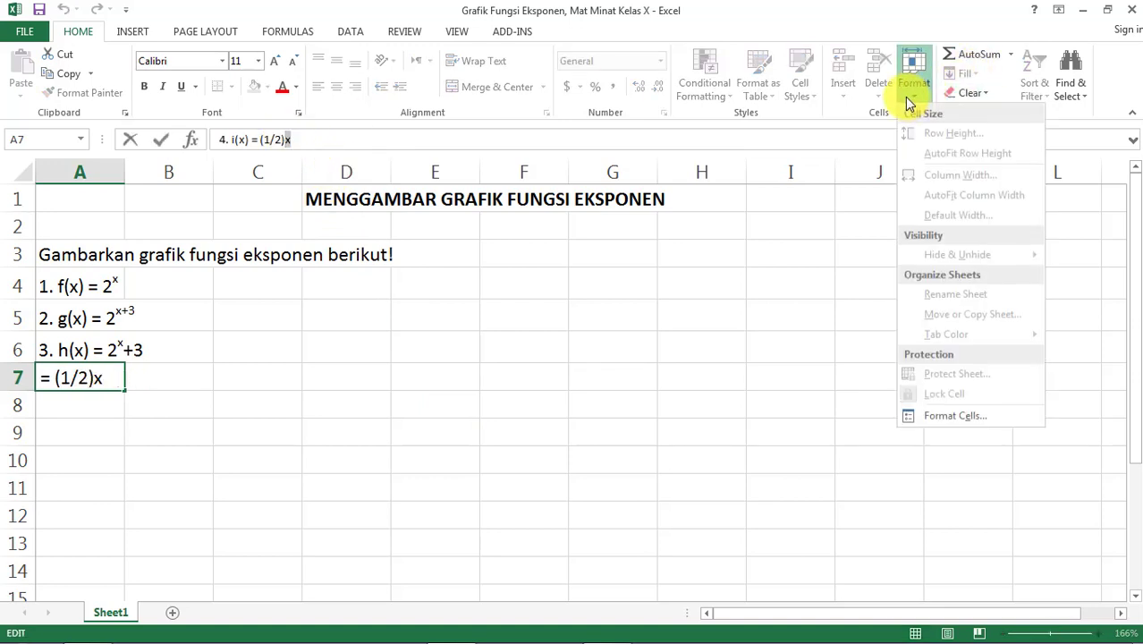
left_click(932, 416)
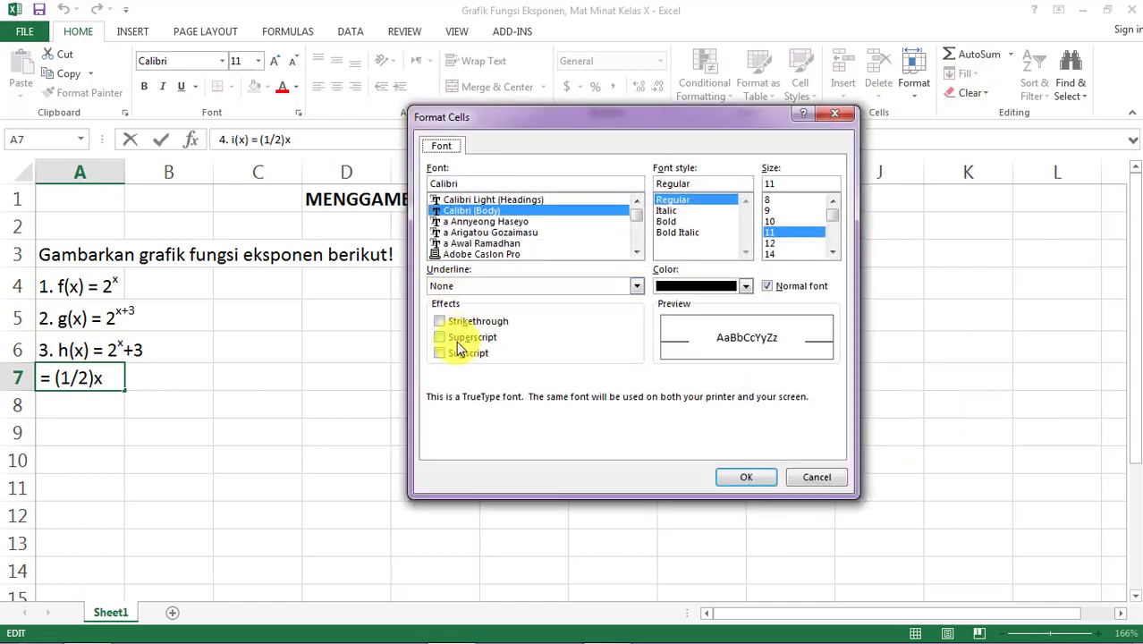
left_click(459, 339)
key("Return")
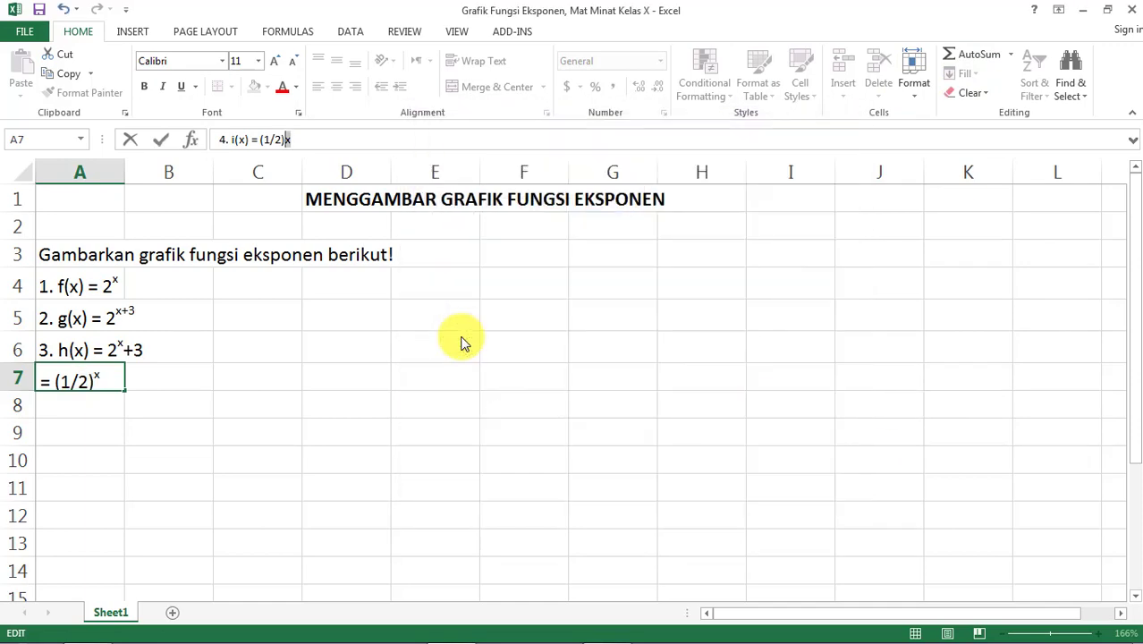
key("Return")
Step: Remove the parentheses around 1/2 in cell A7, keeping the superscript x
key("Up")
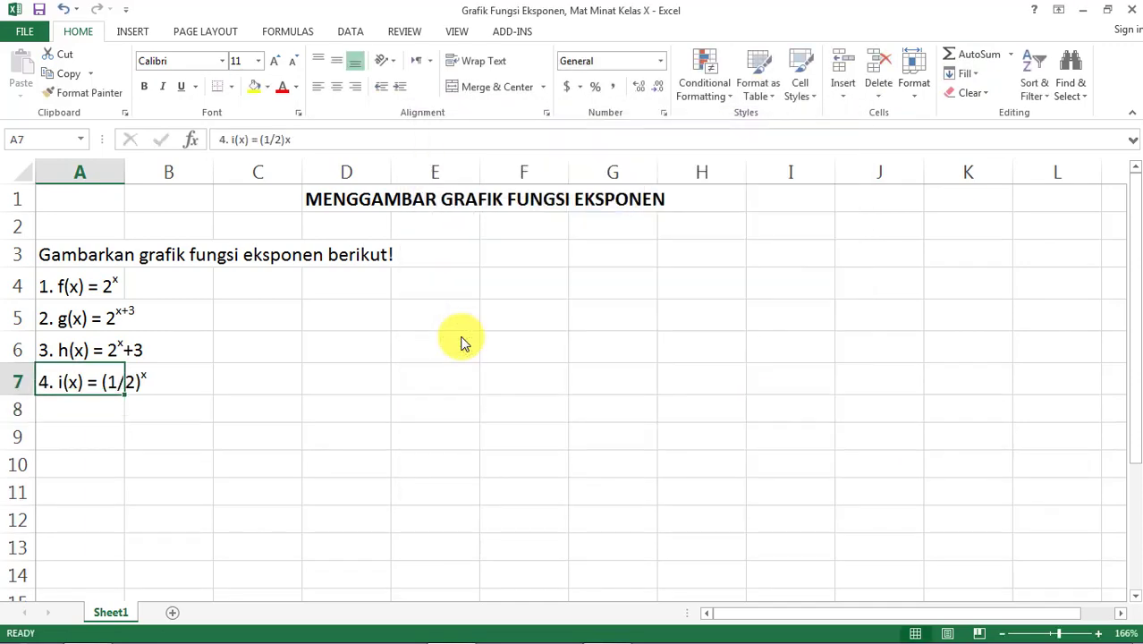
left_click(285, 139)
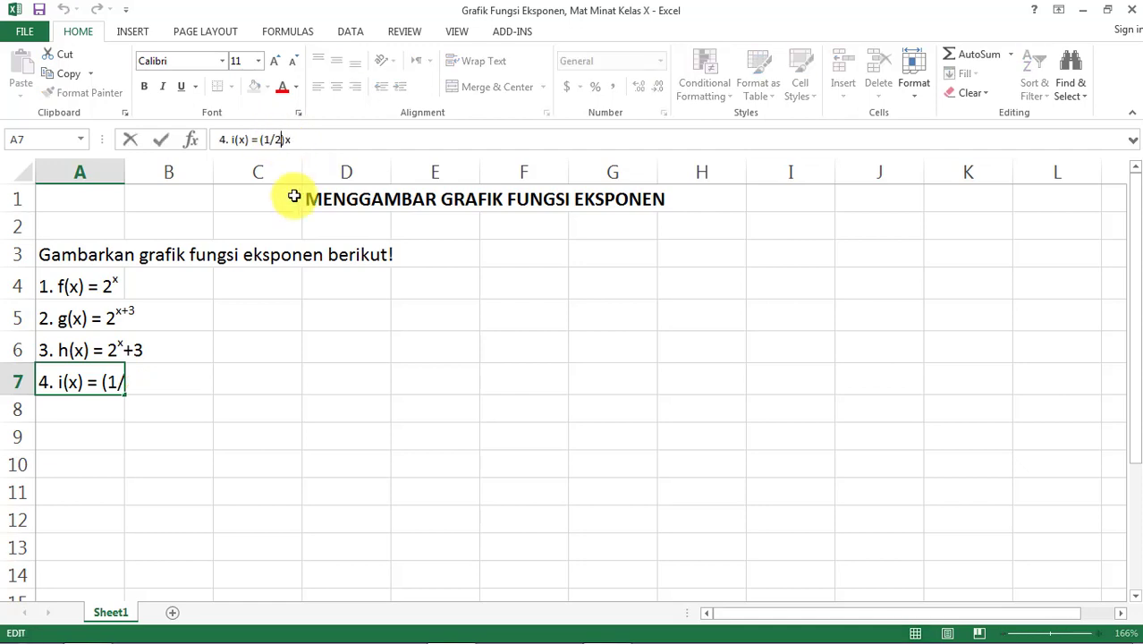
key("BackSpace")
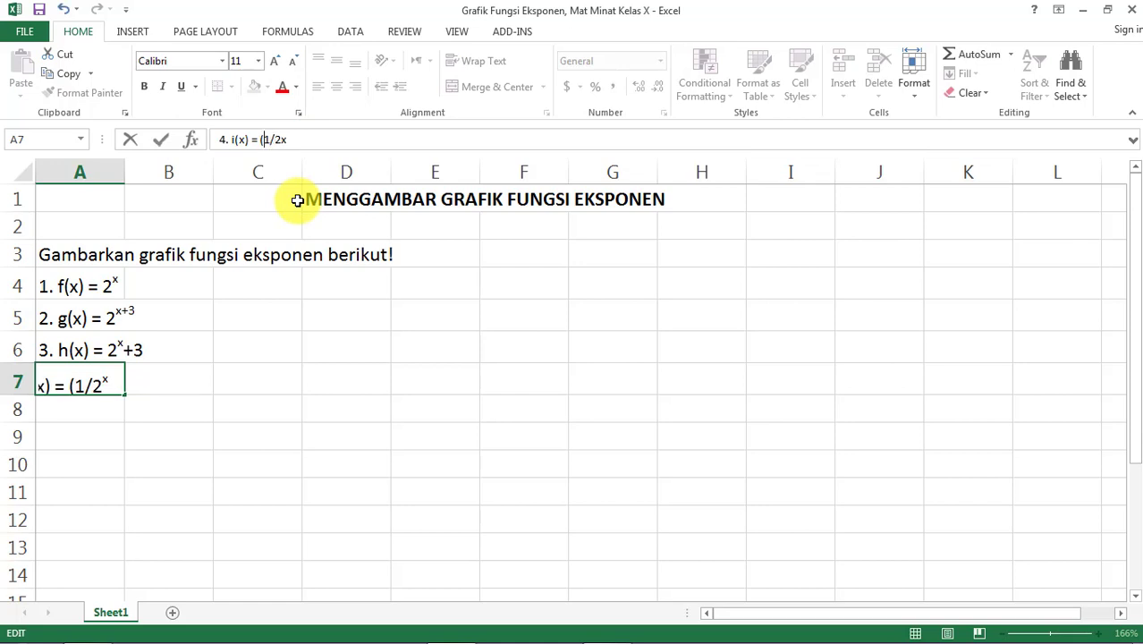
key("BackSpace")
key("Return")
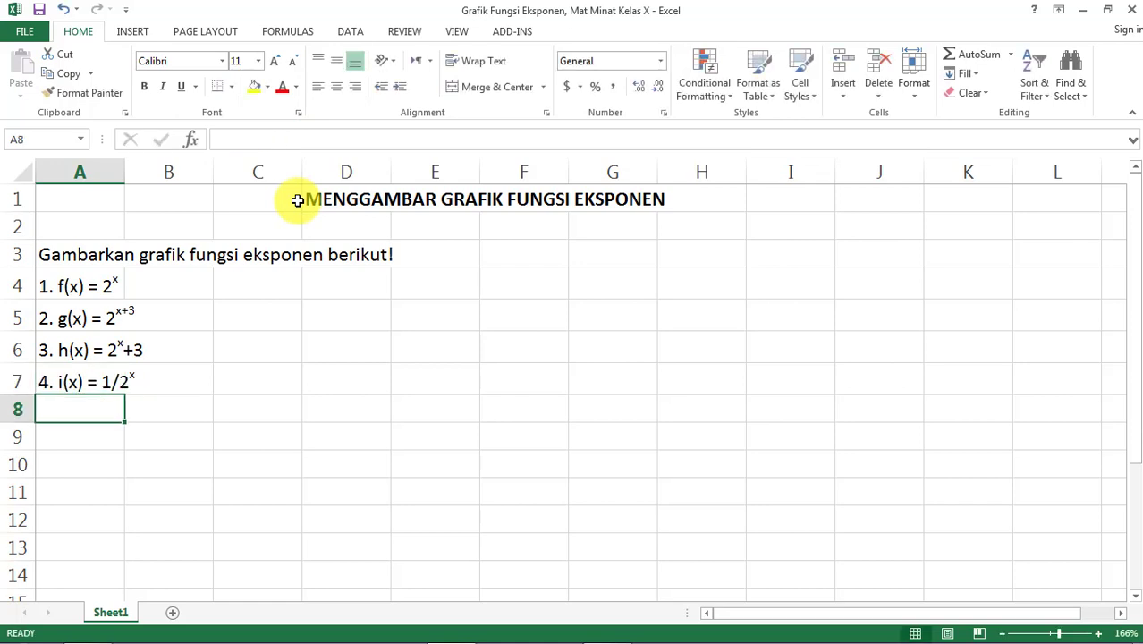
key("Up")
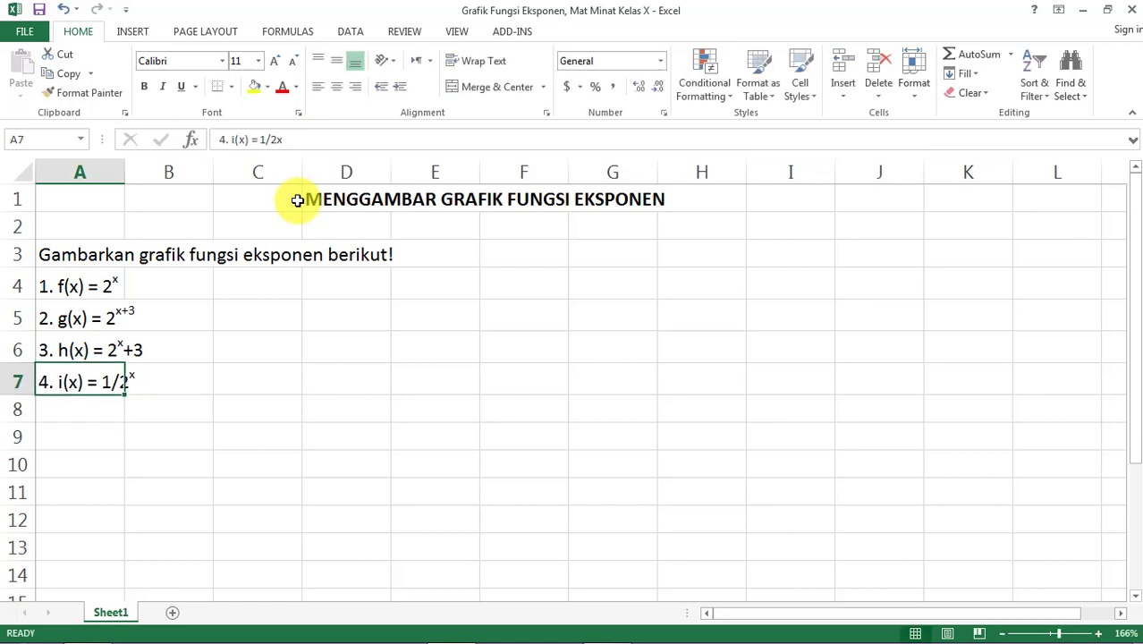
left_click(323, 292)
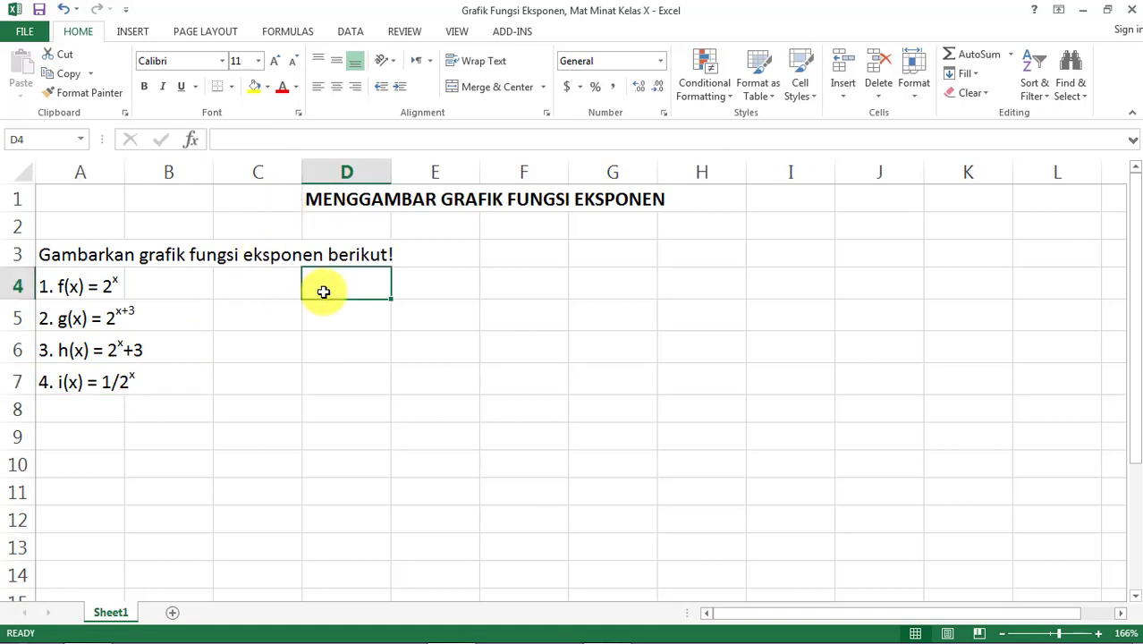
left_click(173, 614)
right_click(161, 614)
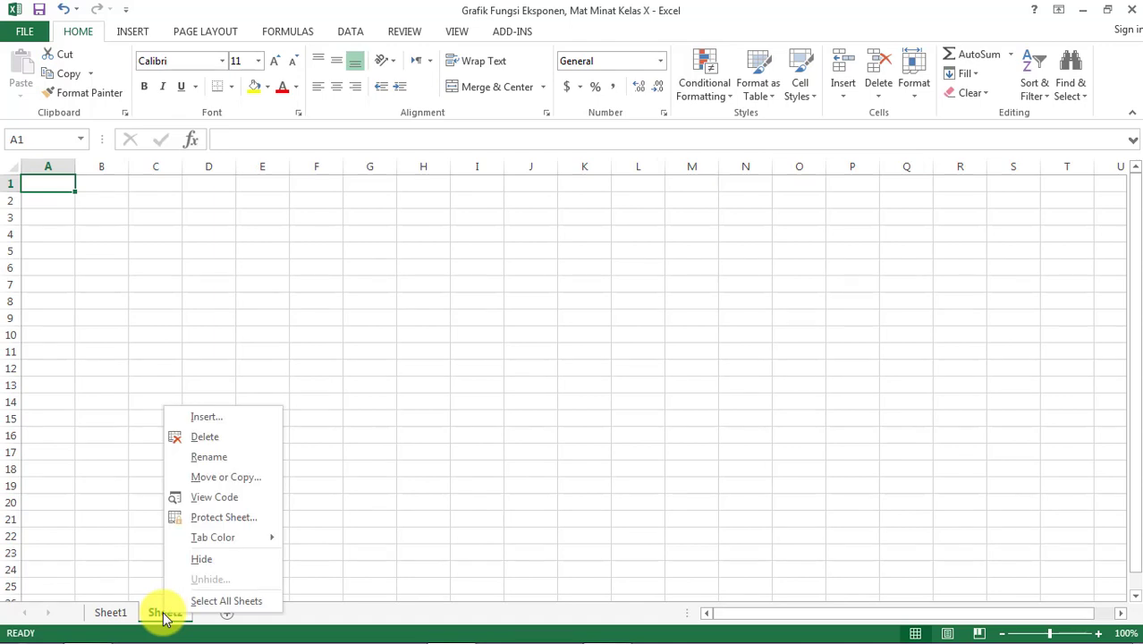
left_click(208, 457)
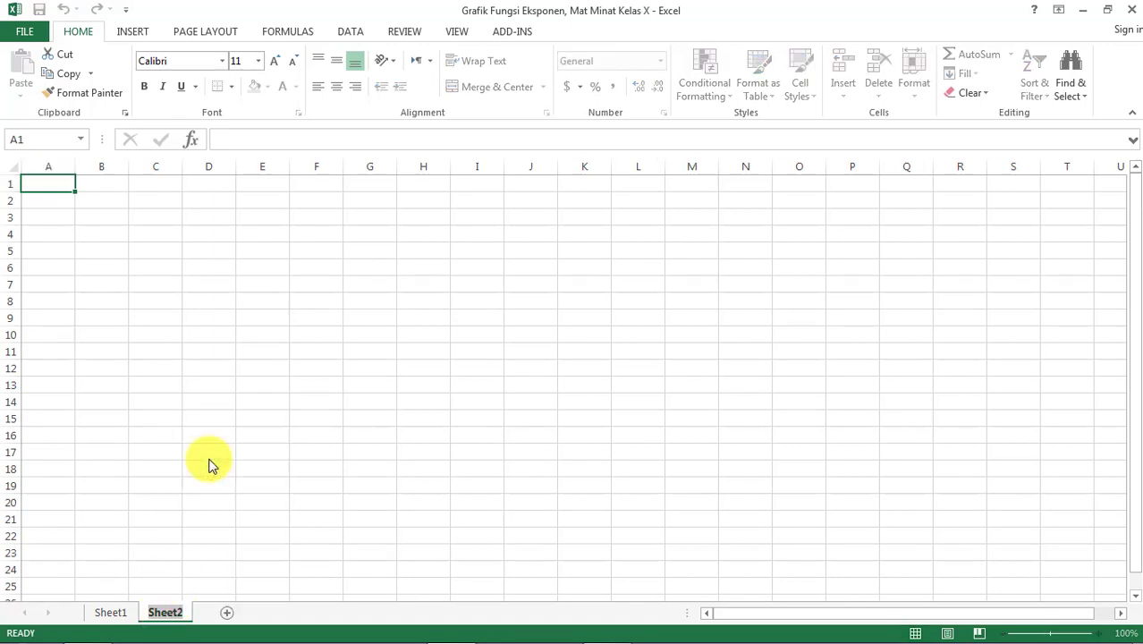
key("BackSpace")
key("Return")
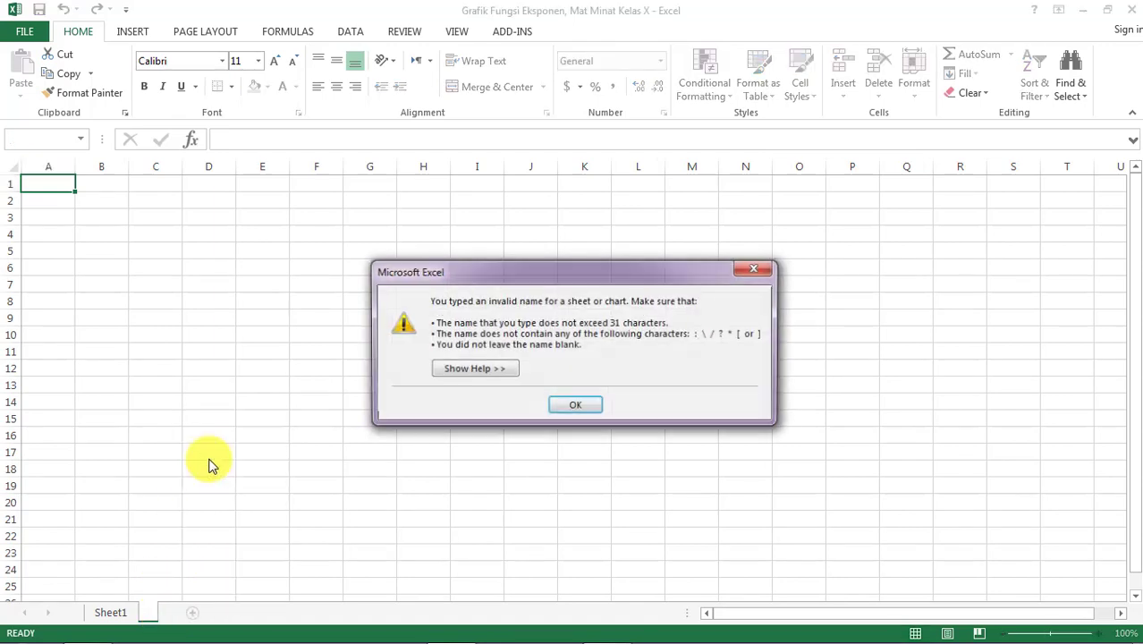
left_click(580, 407)
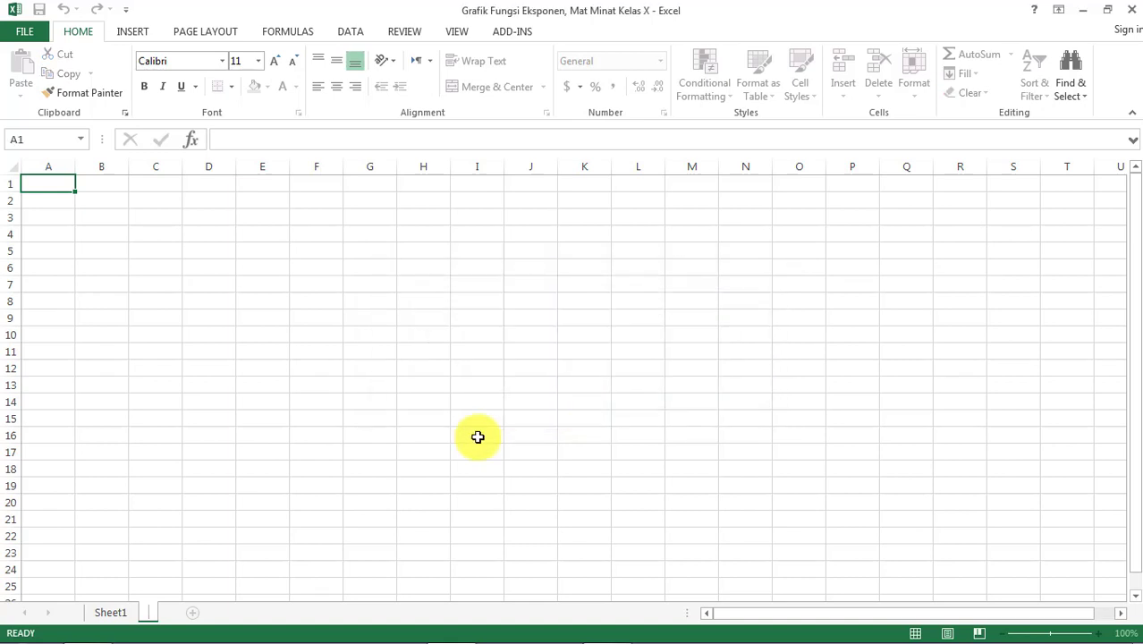
type("s")
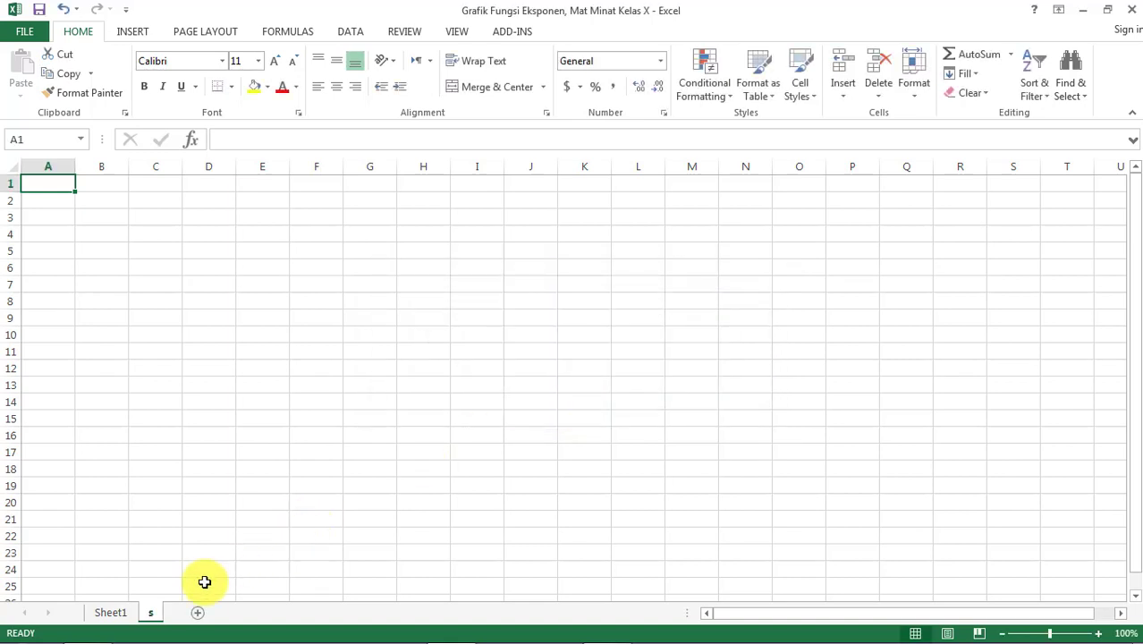
right_click(152, 613)
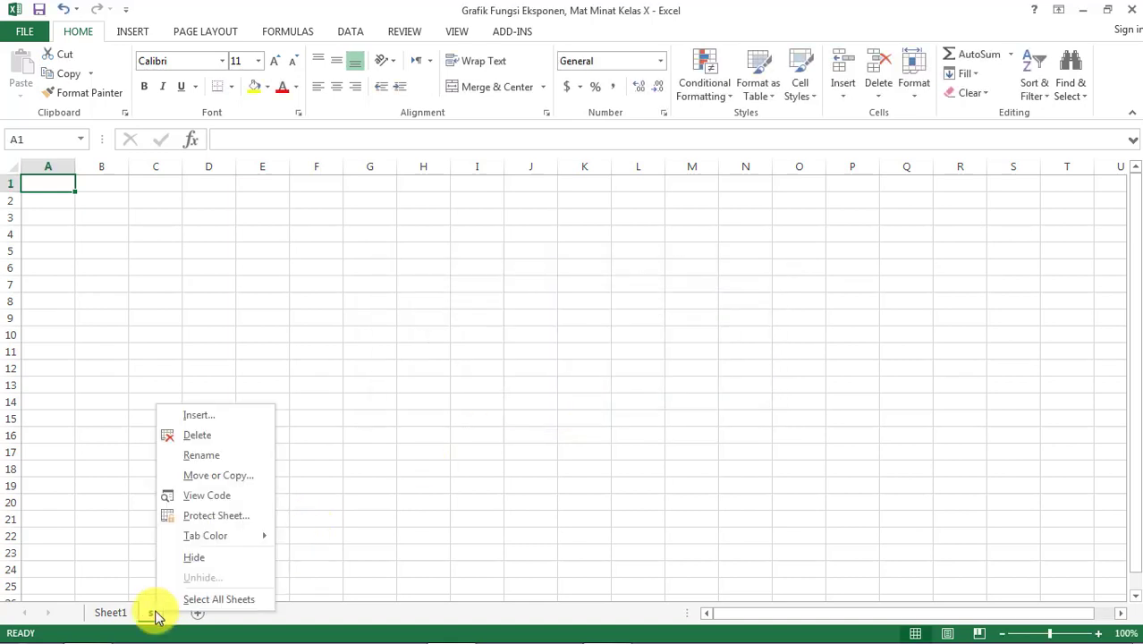
left_click(199, 436)
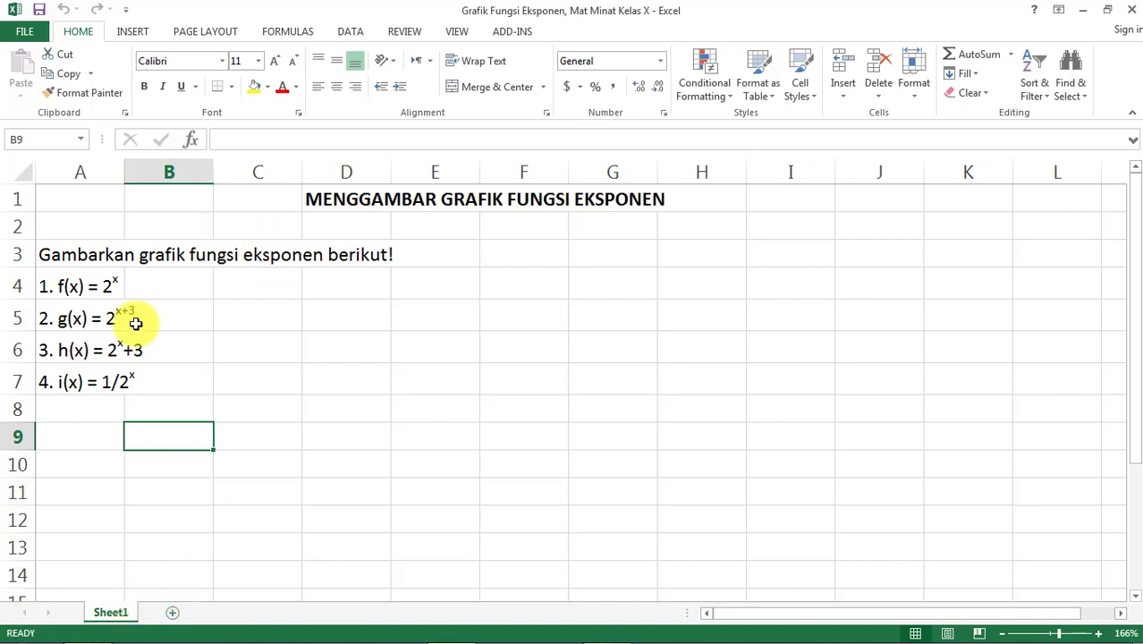
Step: Add a new worksheet after Sheet1 and rename it "f(x)"
left_click(174, 617)
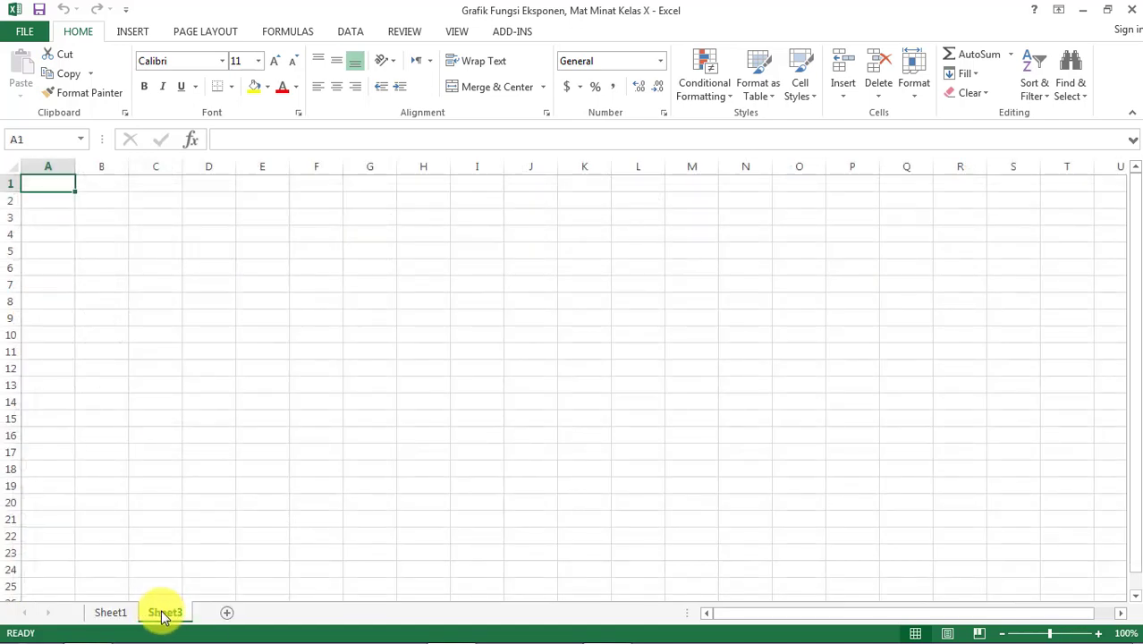
right_click(164, 616)
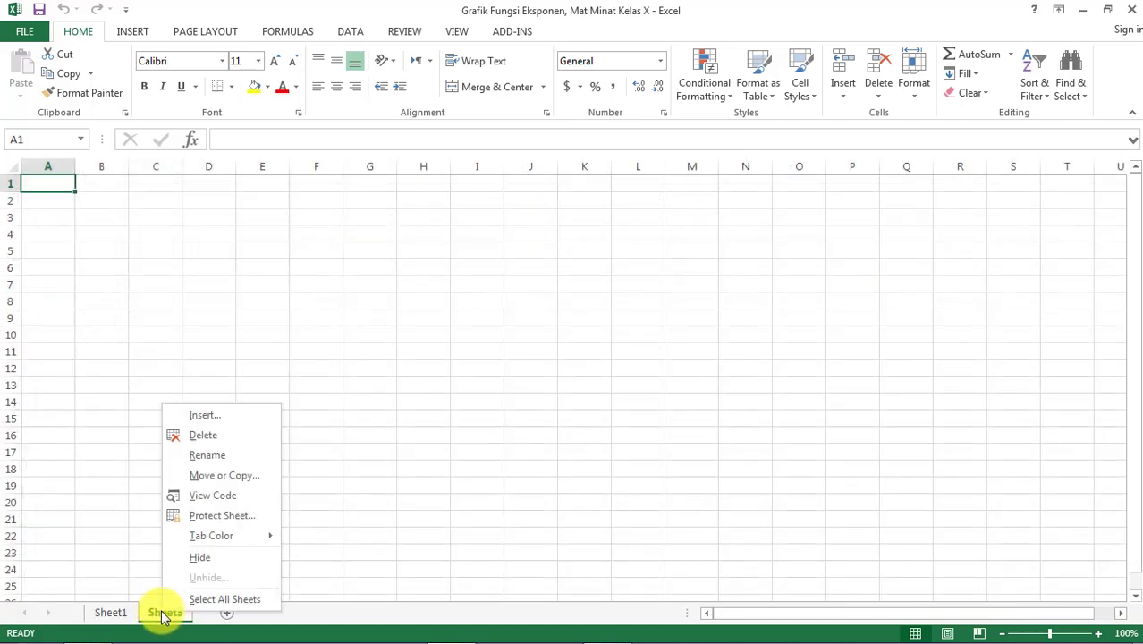
left_click(208, 456)
key("BackSpace")
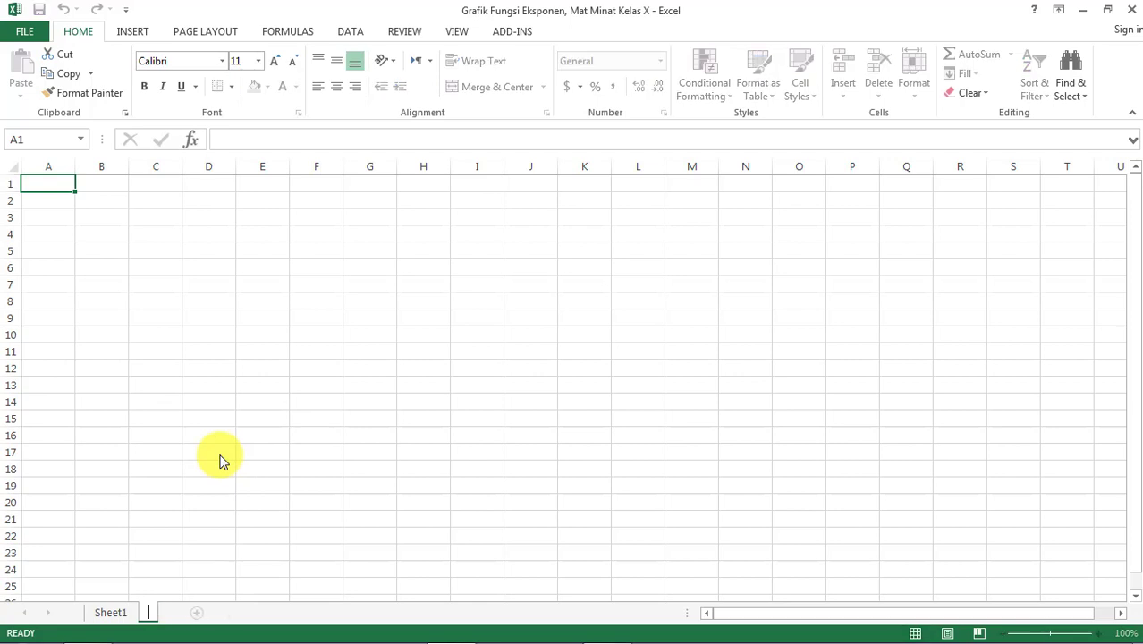
type("G")
key("BackSpace")
type("f(x)")
key("Return")
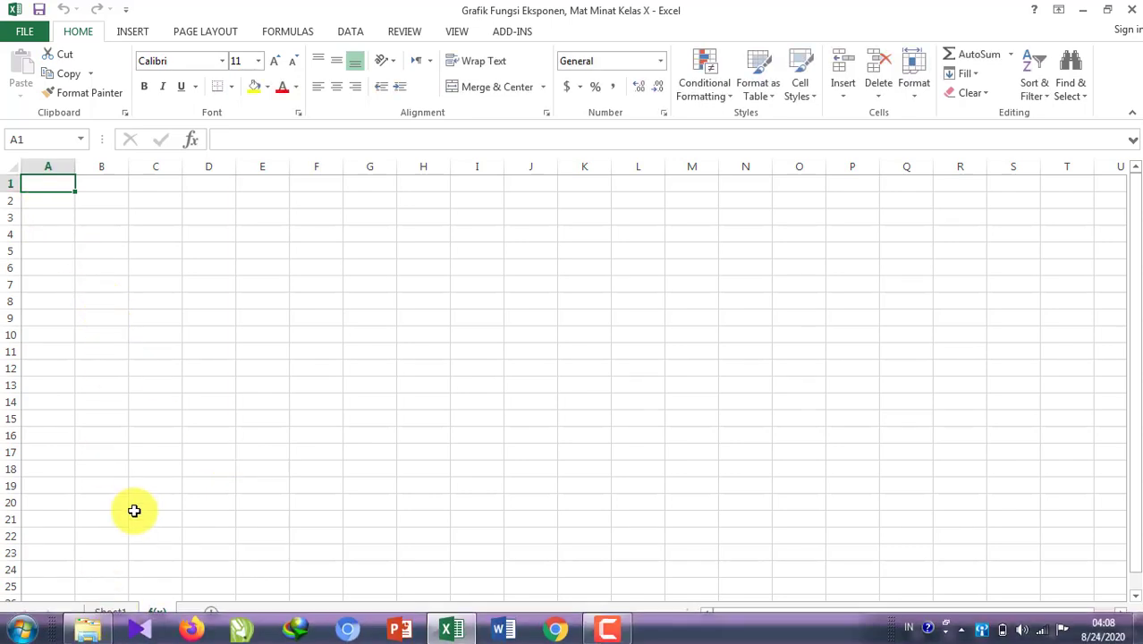
Step: Copy the first function from cell A4 of Sheet1 into cell A1 of the f(x) sheet
left_click(108, 613)
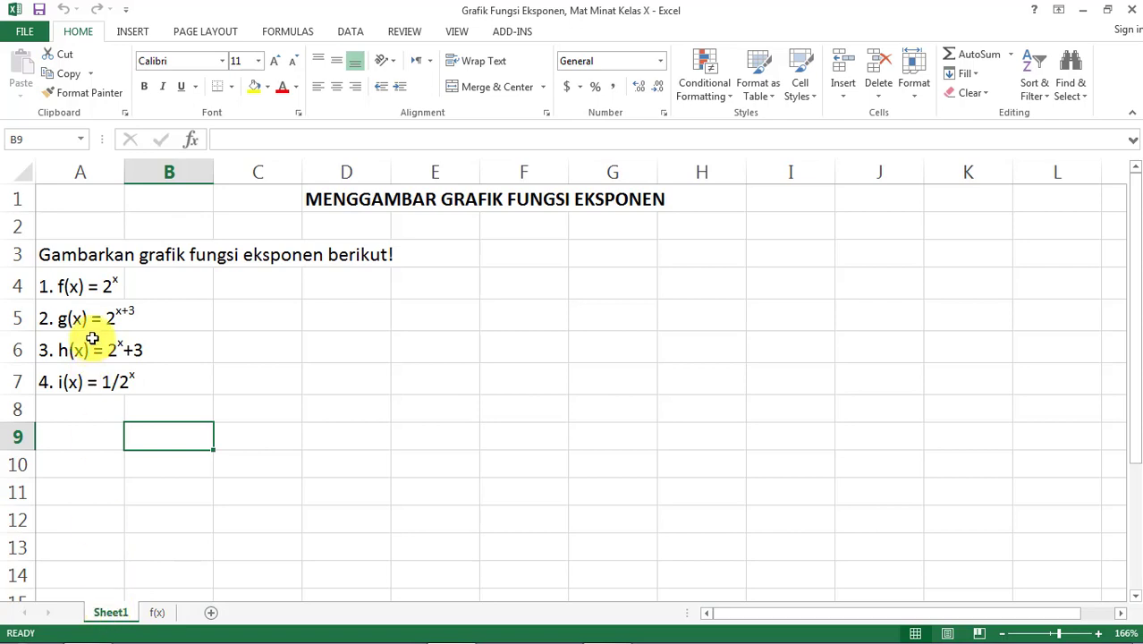
left_click(56, 285)
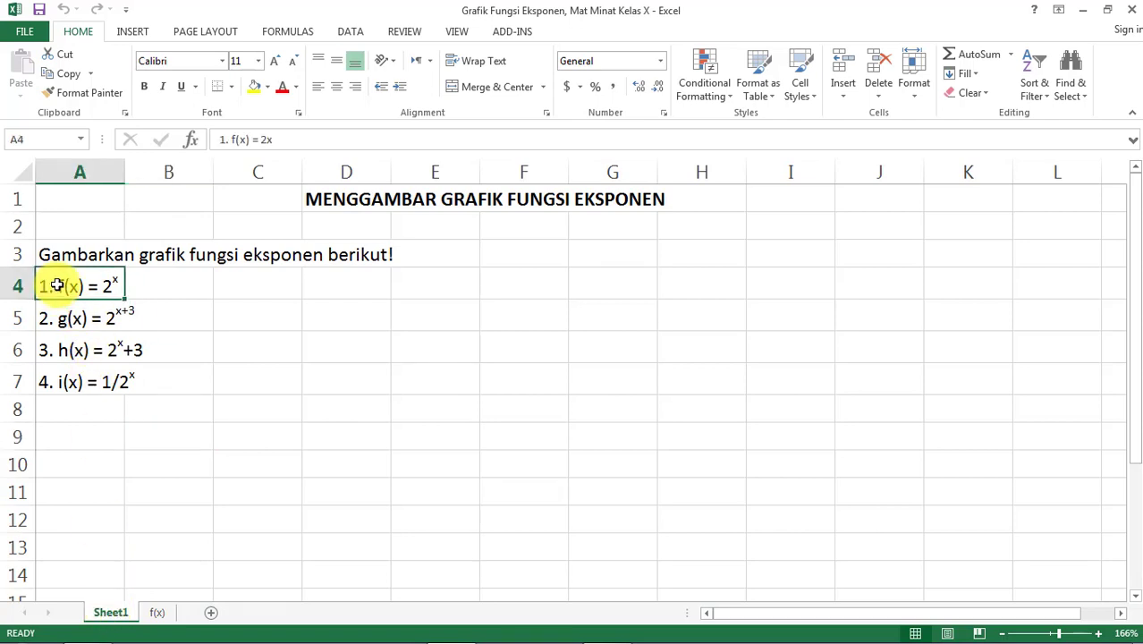
key("ctrl+c")
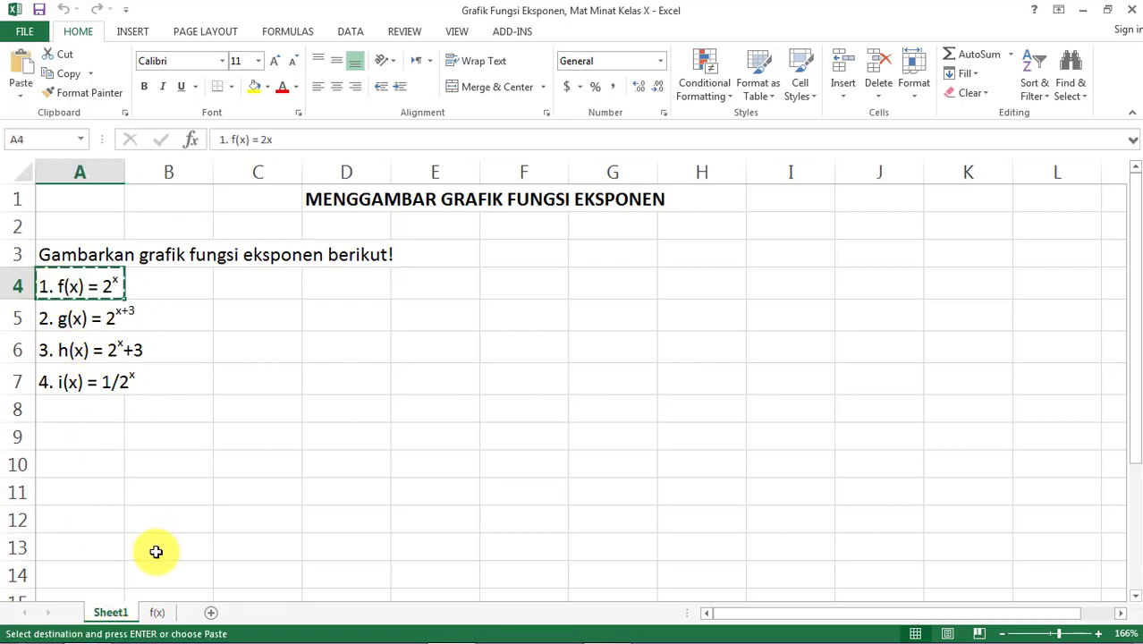
left_click(159, 613)
key("ctrl+v")
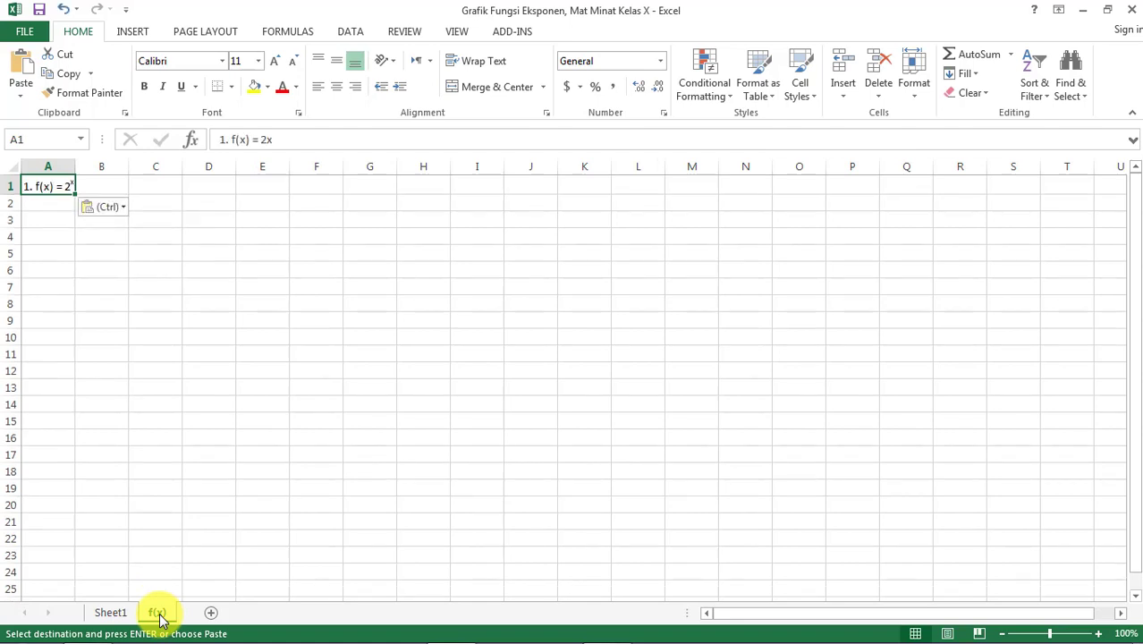
left_click(147, 391)
left_click(176, 318)
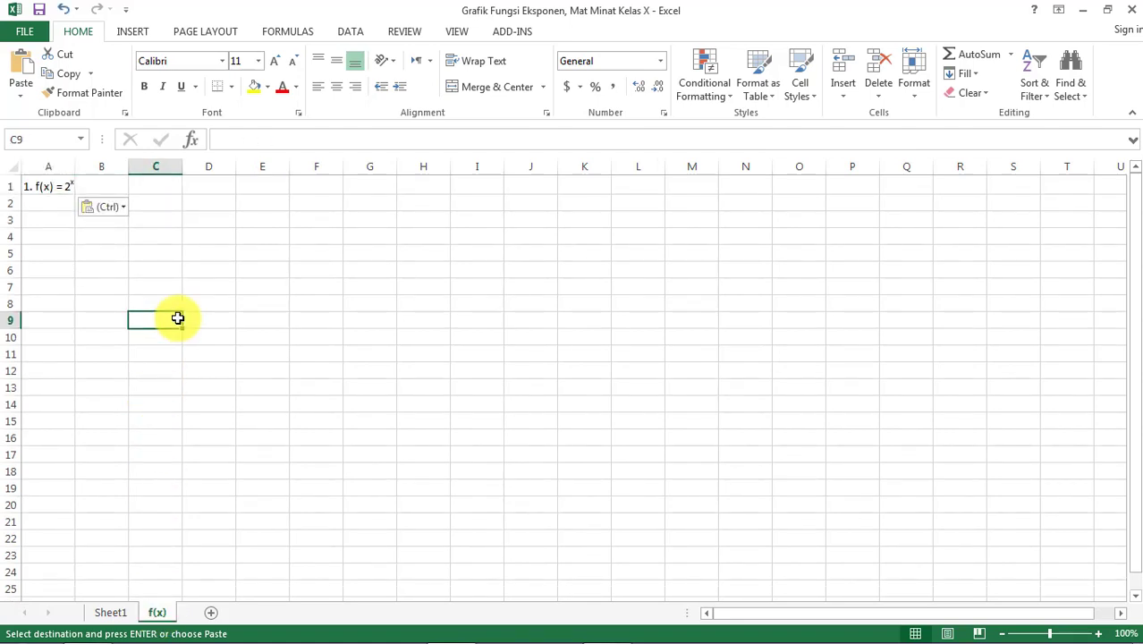
Step: Set the font size of all cells on Sheet1 to 16, including the title and the function list
left_click(111, 614)
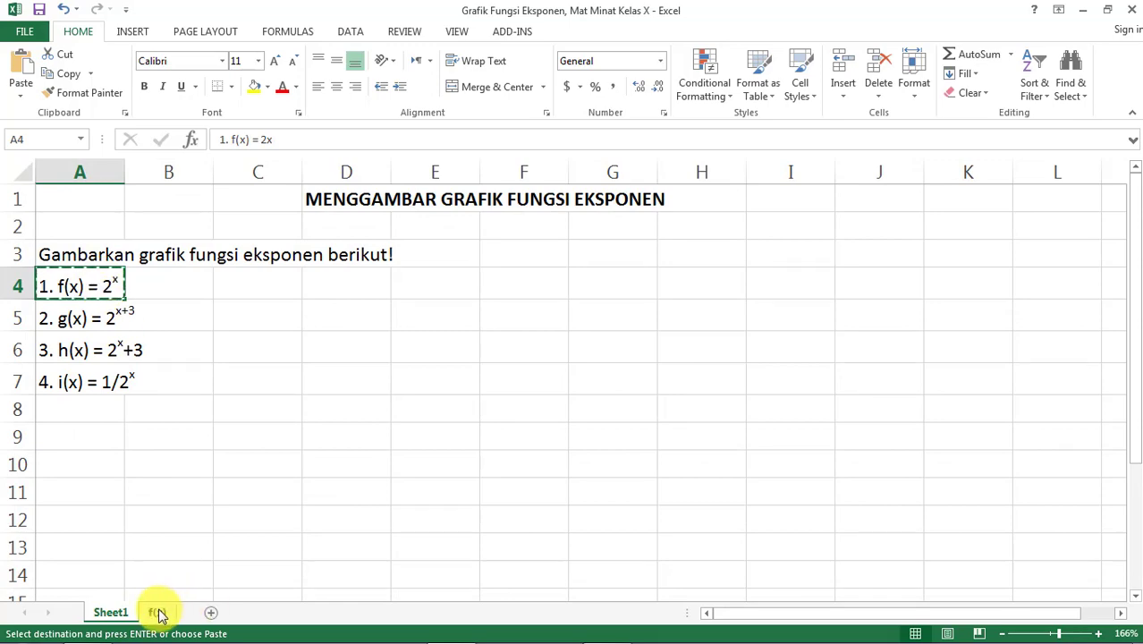
left_click(1048, 634)
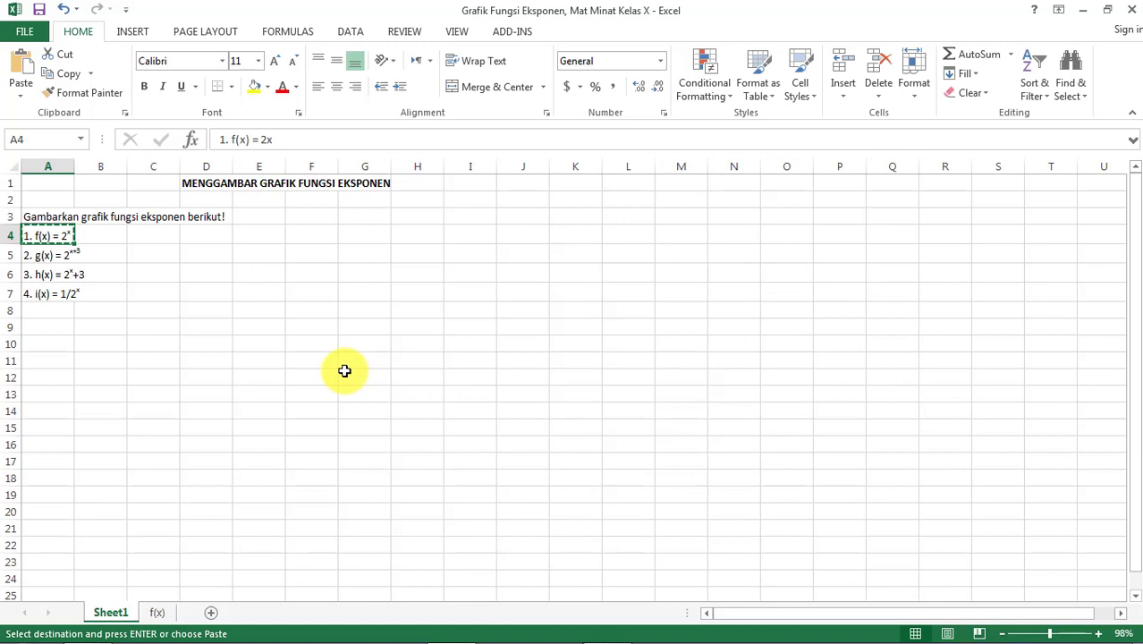
key("ctrl+a")
left_click(243, 60)
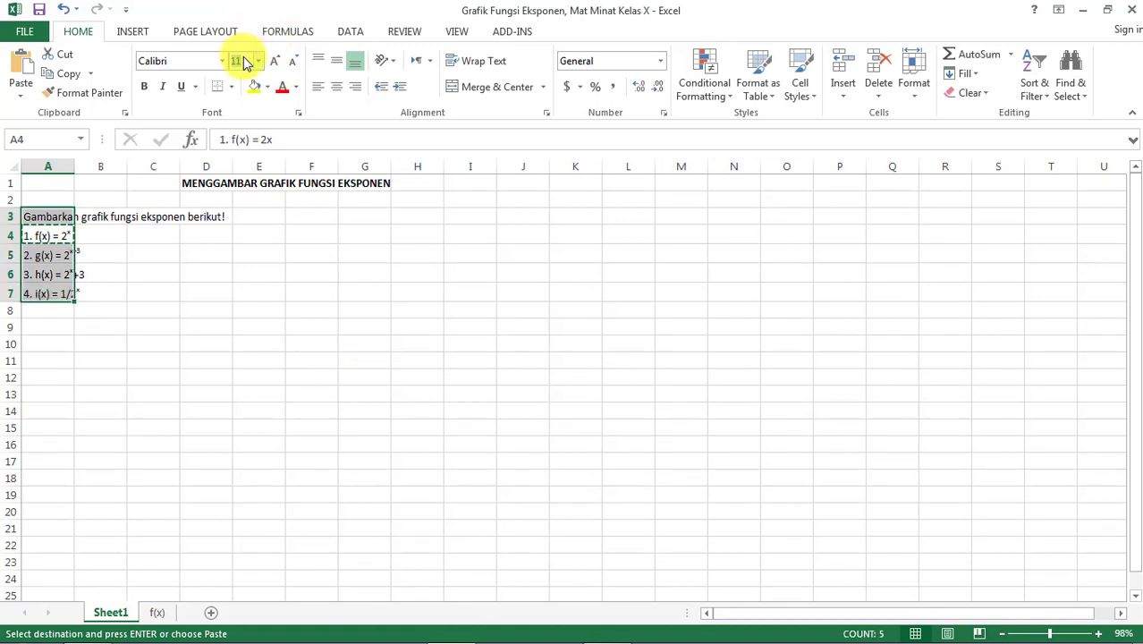
type("16")
key("Return")
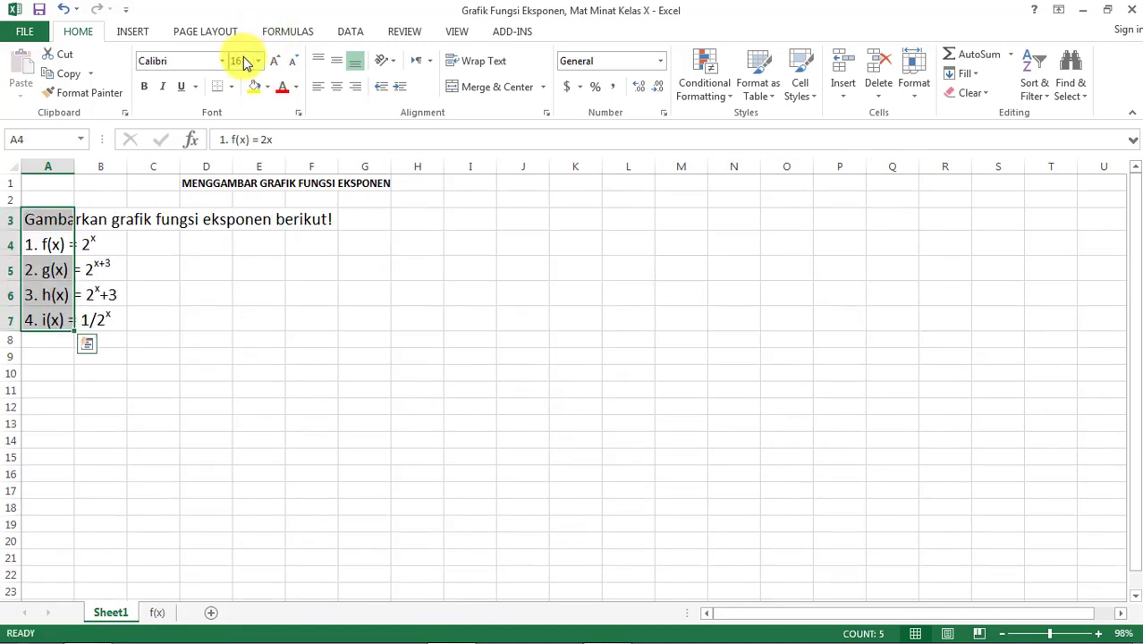
left_click(233, 273)
key("ctrl+a")
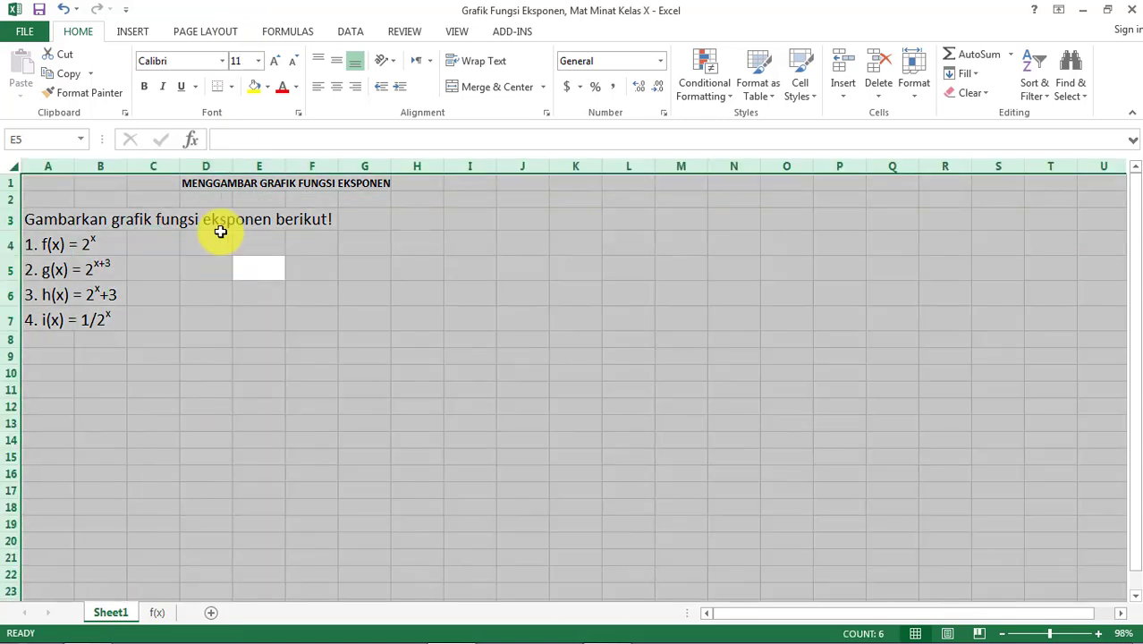
left_click(237, 61)
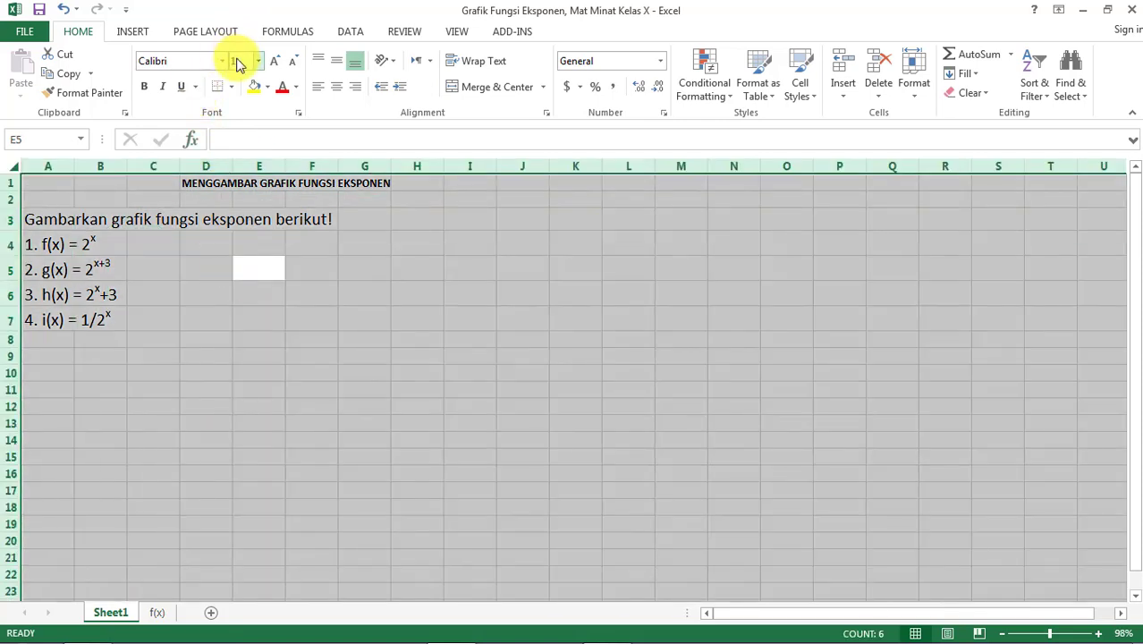
key("Return")
left_click(246, 398)
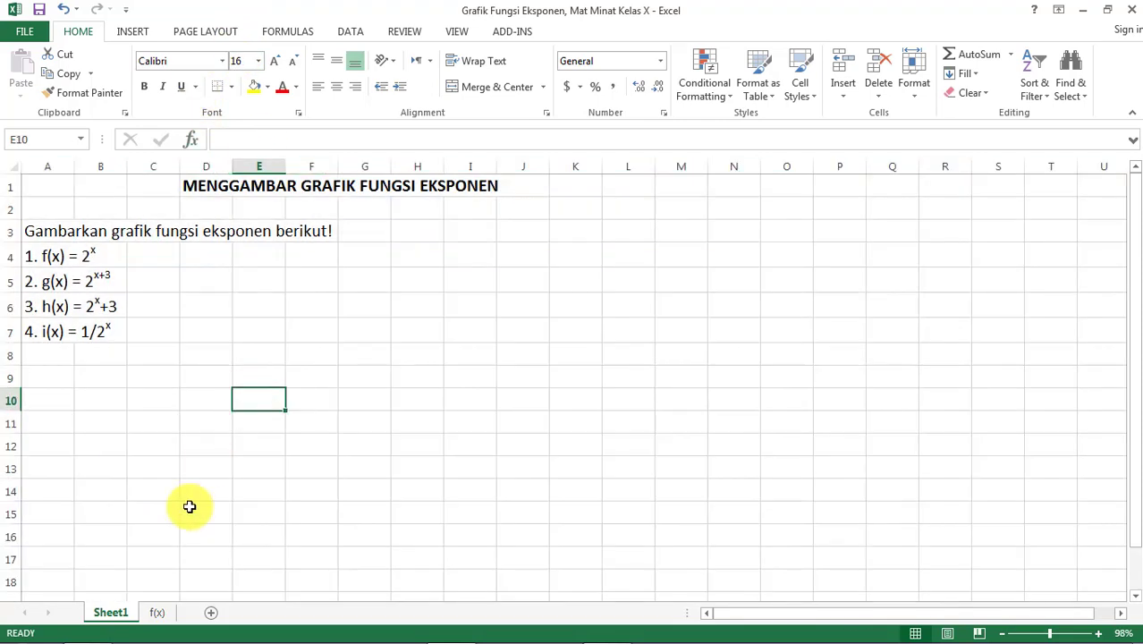
Step: Set the font size of all cells on the f(x) sheet to 16
left_click(156, 612)
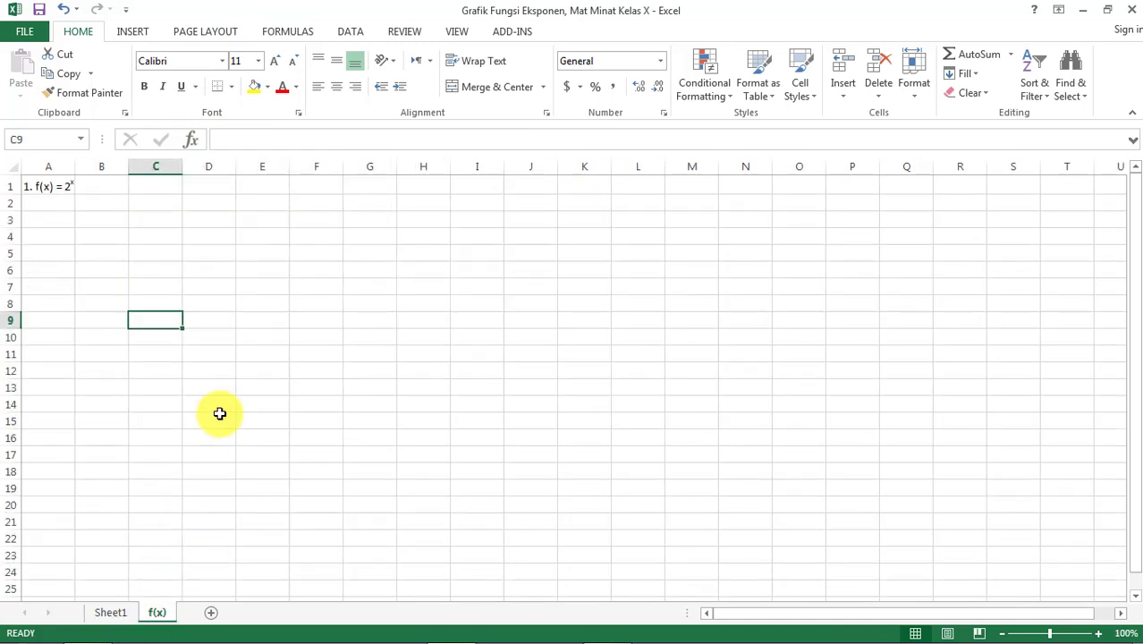
key("ctrl+a")
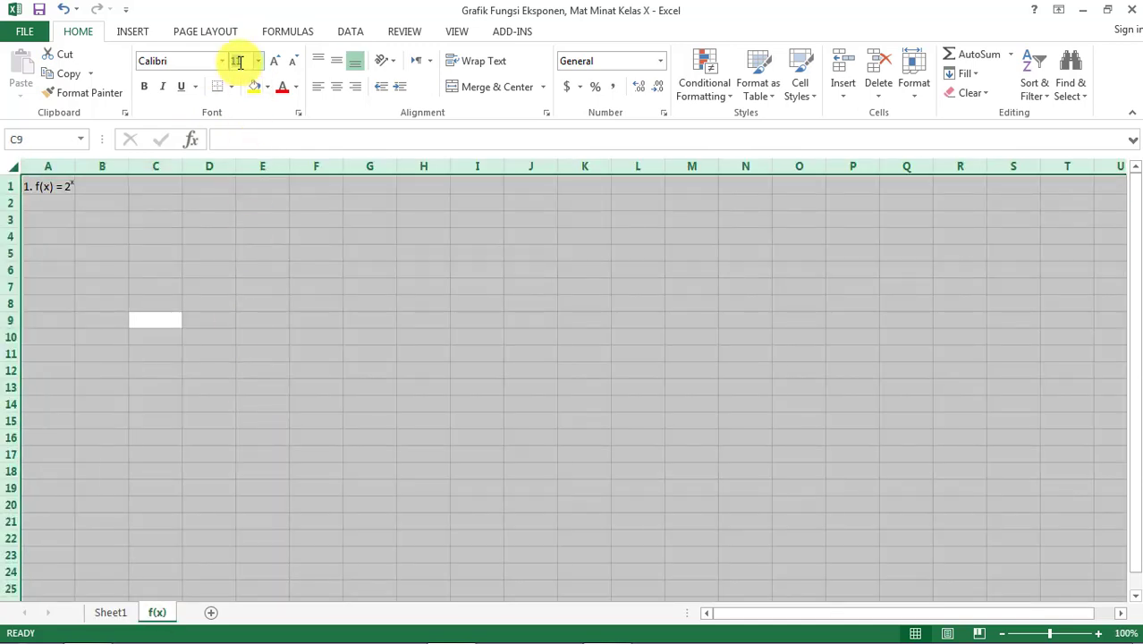
key("Return")
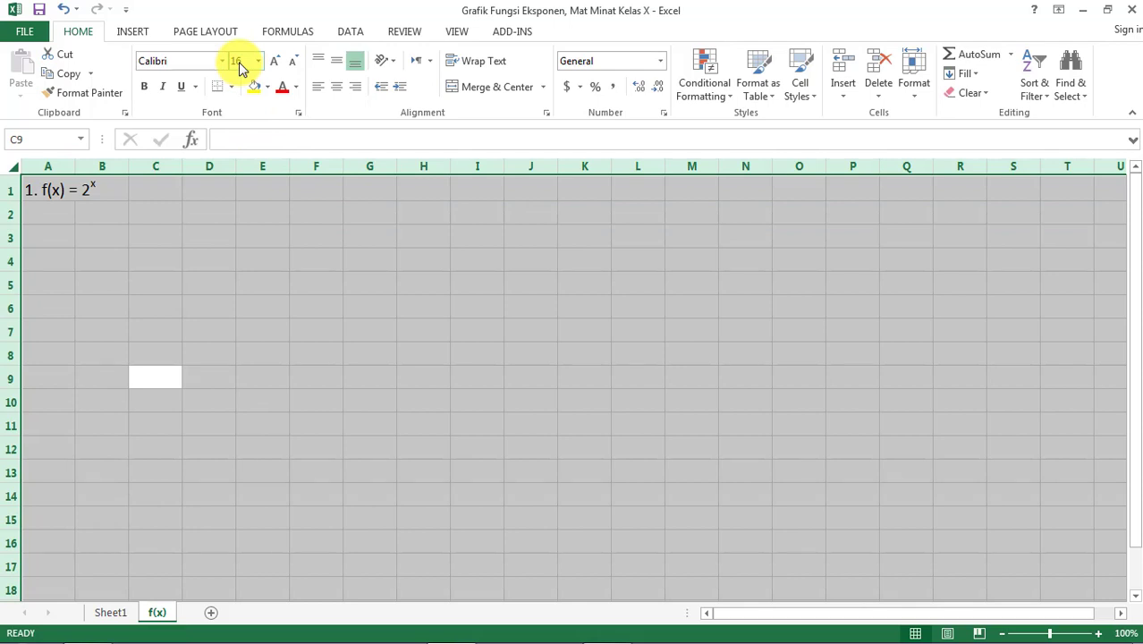
left_click(213, 320)
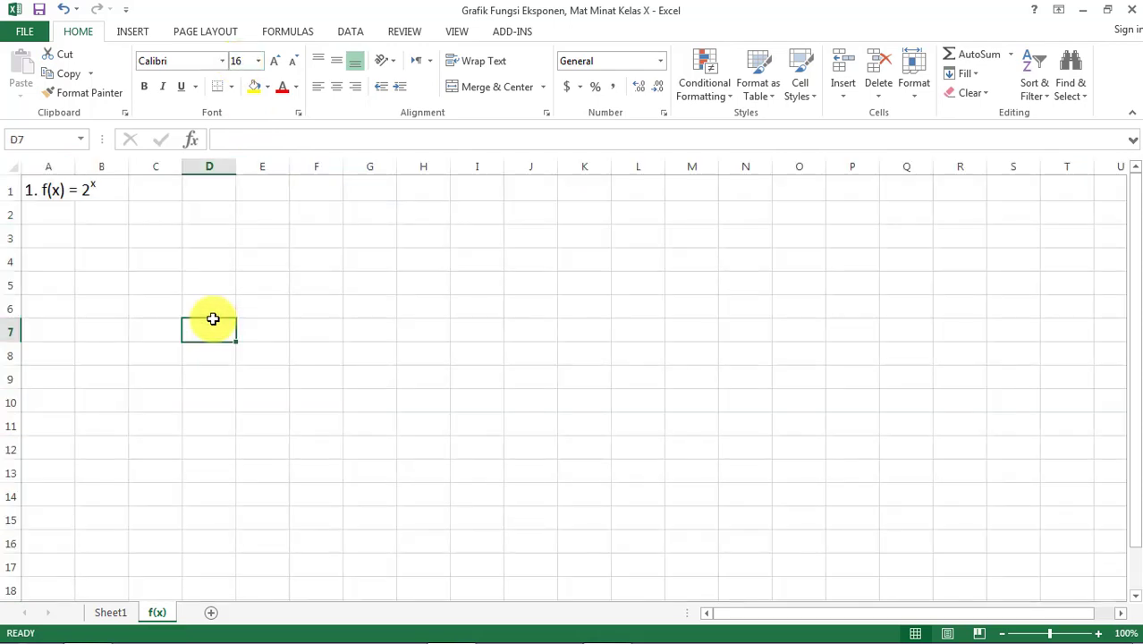
Step: Enter the column headings "x" in cell A3 and "f(x)" in cell B3 of the f(x) sheet
left_click(42, 215)
left_click(49, 240)
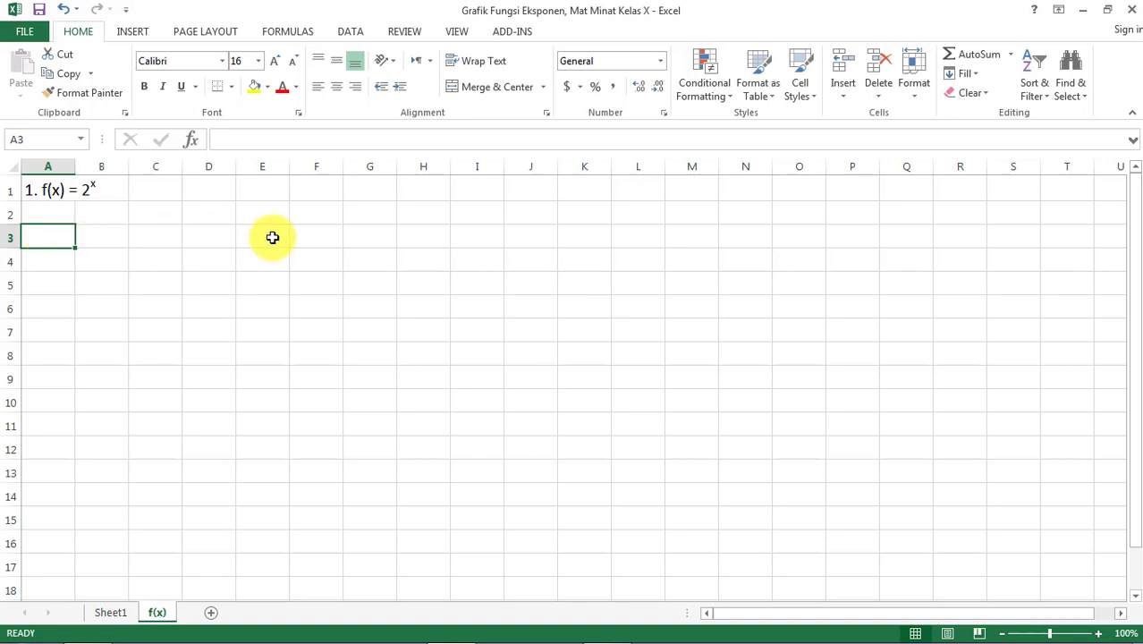
type("x")
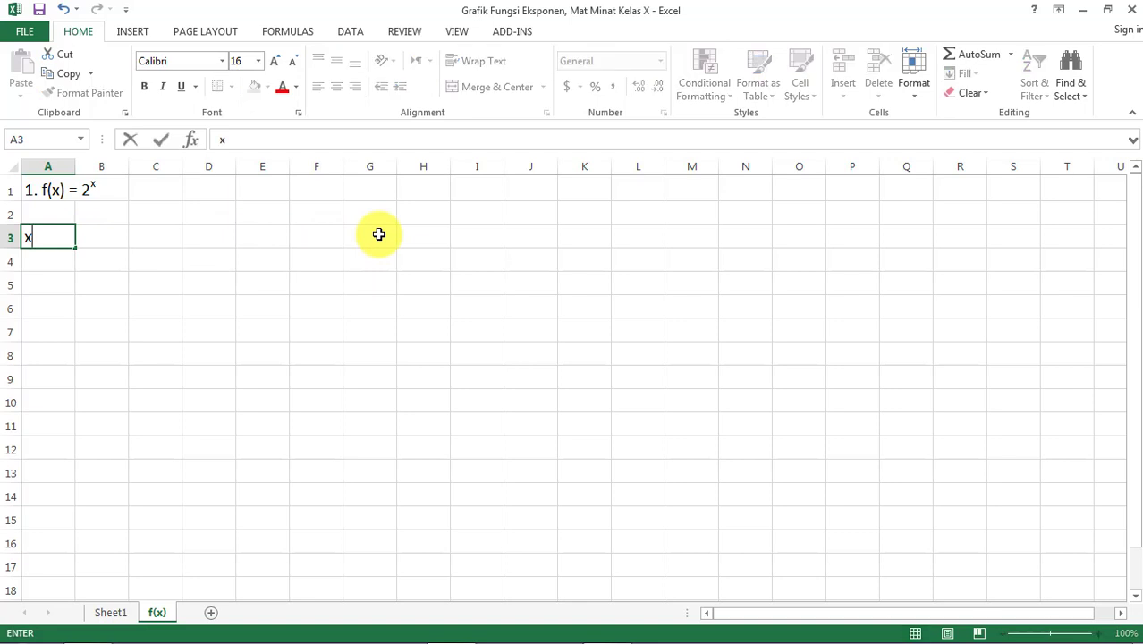
key("Tab")
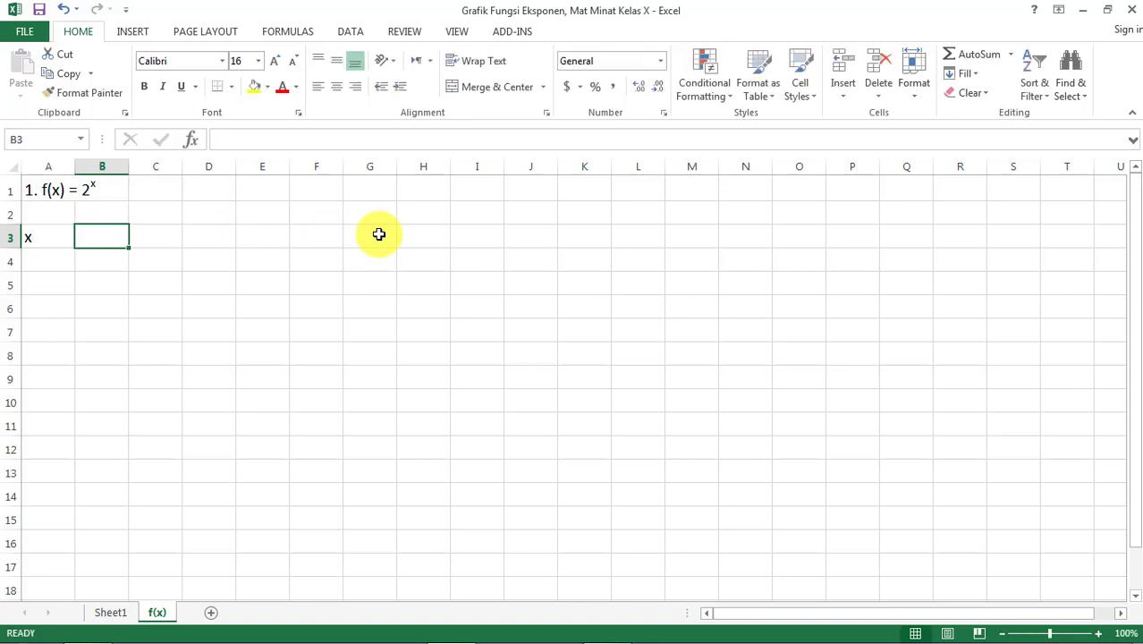
type("f(x)")
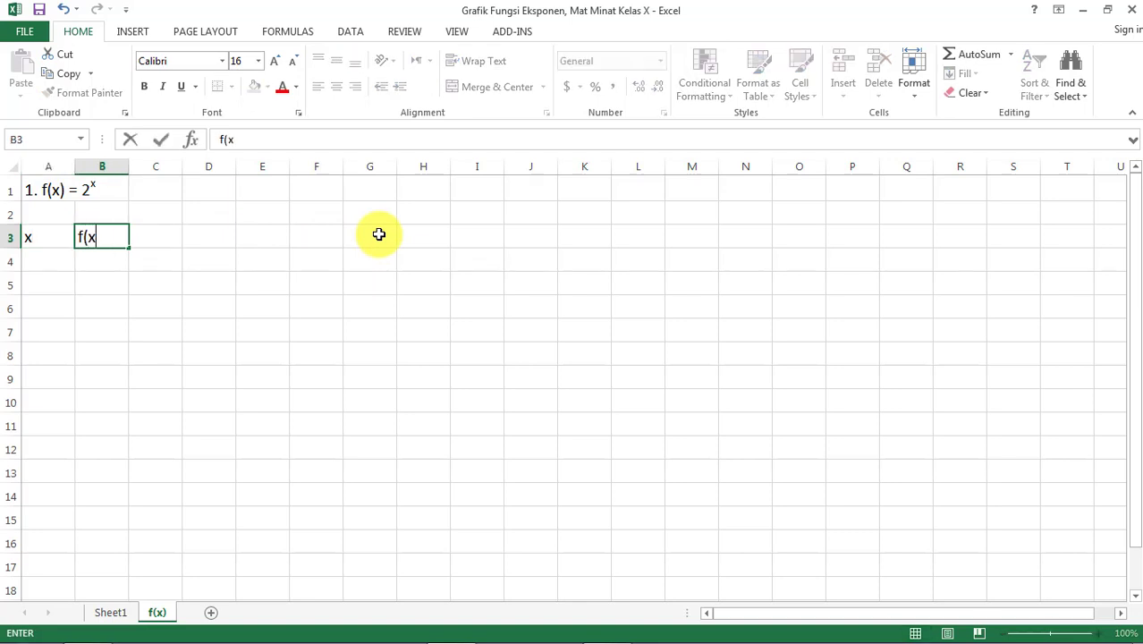
key("Return")
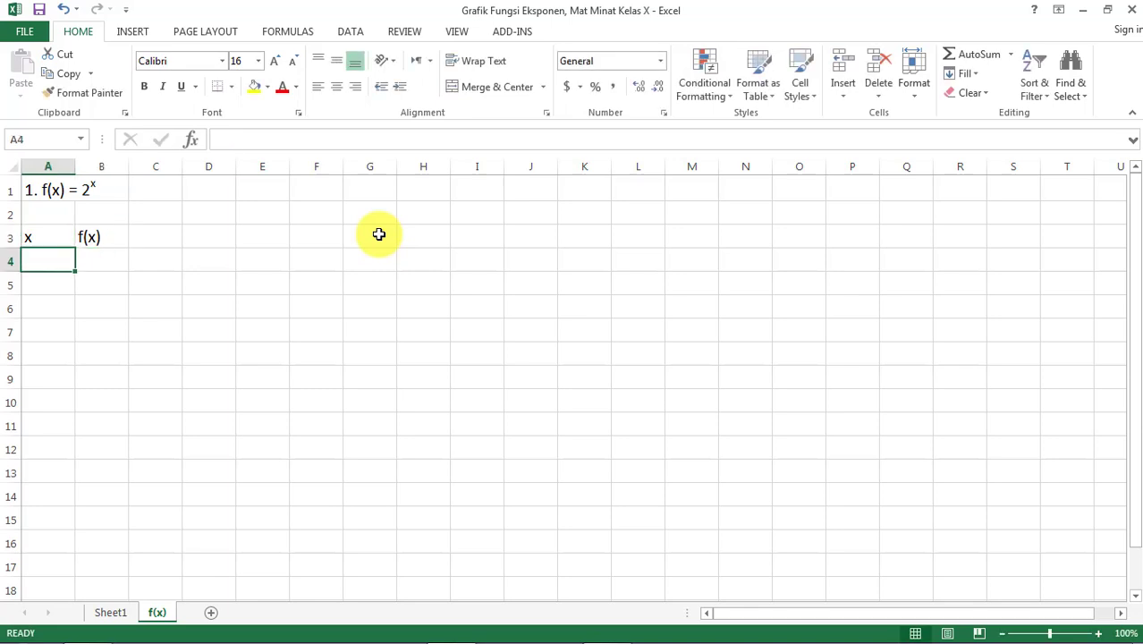
Step: Enter the row labels "x" in cell D3 and "f(x)" in cell D4 for a horizontal table layout
left_click_drag(156, 239, 490, 280)
left_click(219, 239)
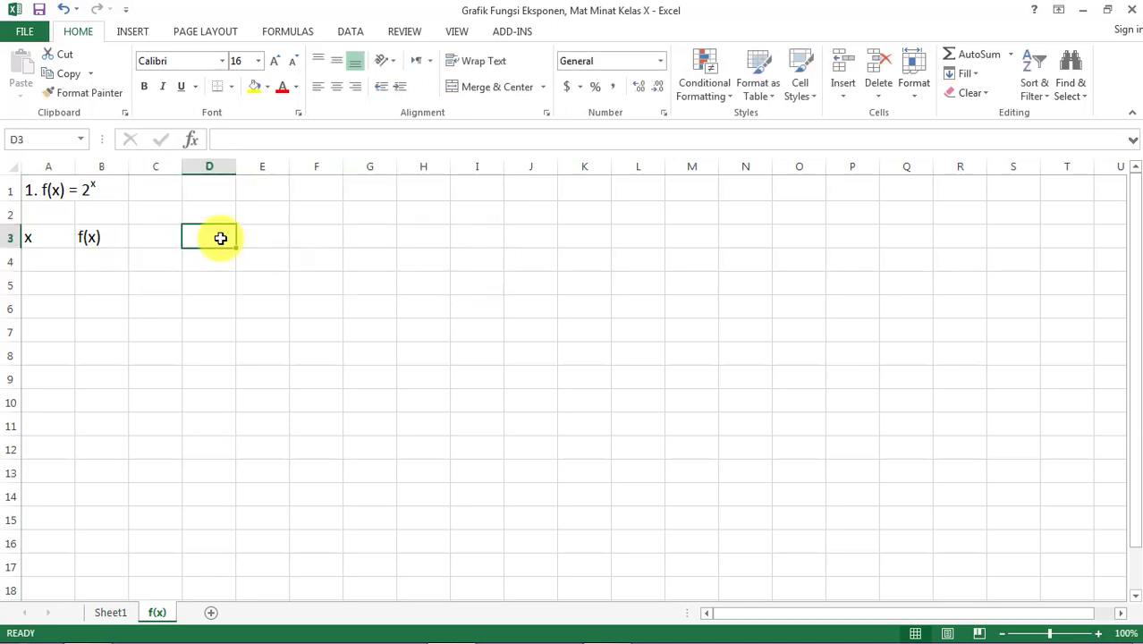
type("x")
key("Return")
type("f(")
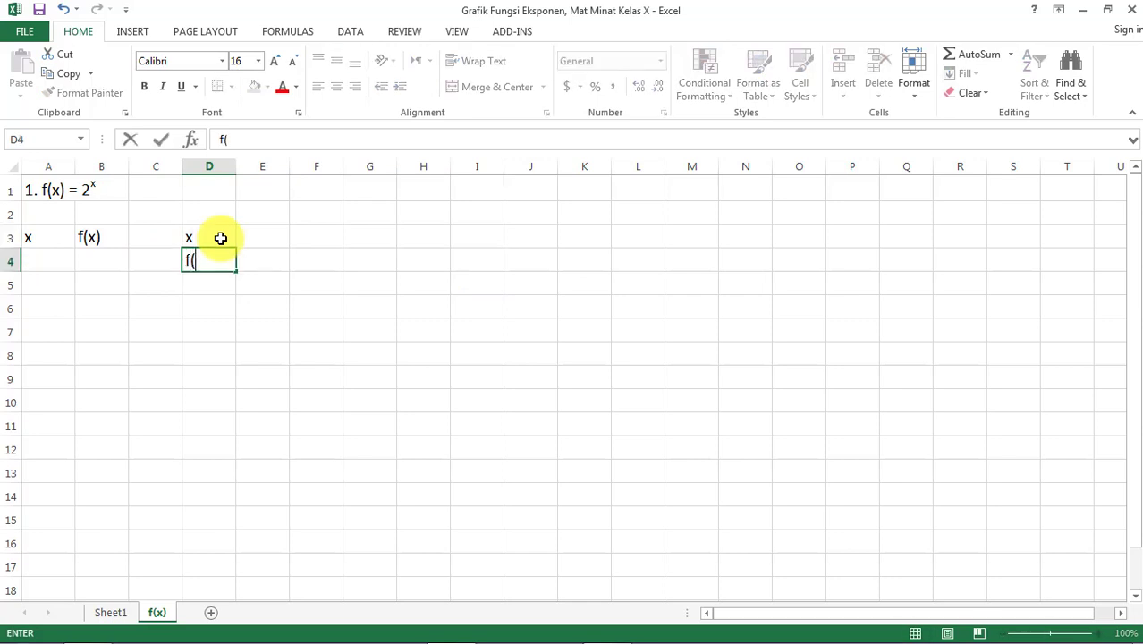
type("x)")
key("Tab")
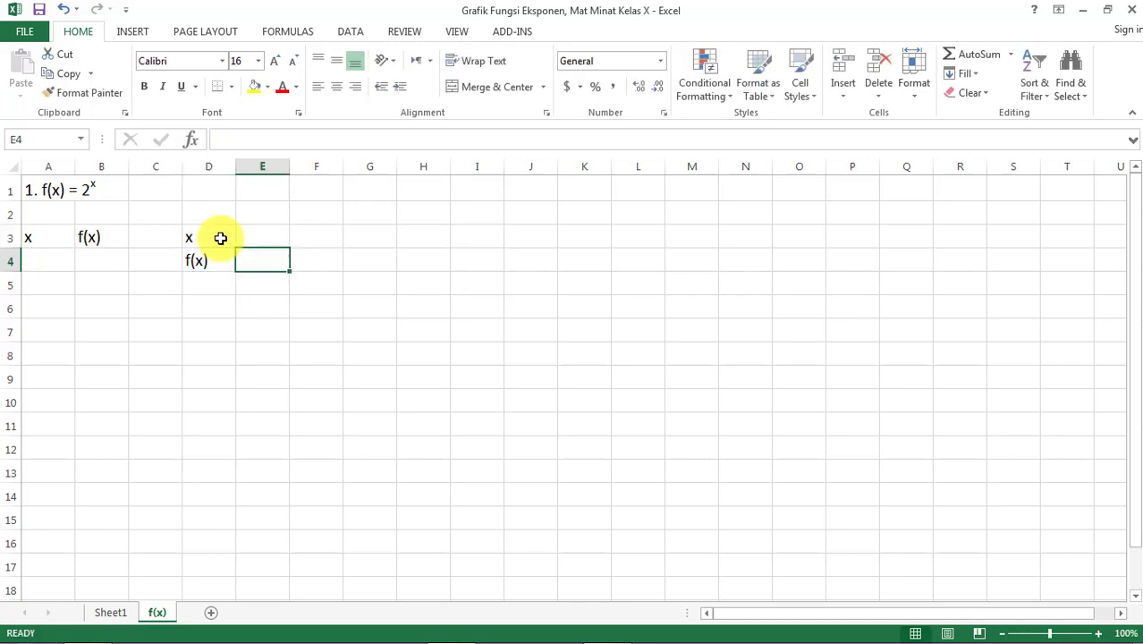
Step: Enter the x values 1, 2, 3 and 4 in cells E3 to H3 of the horizontal table
key("Up")
type("1")
key("Tab")
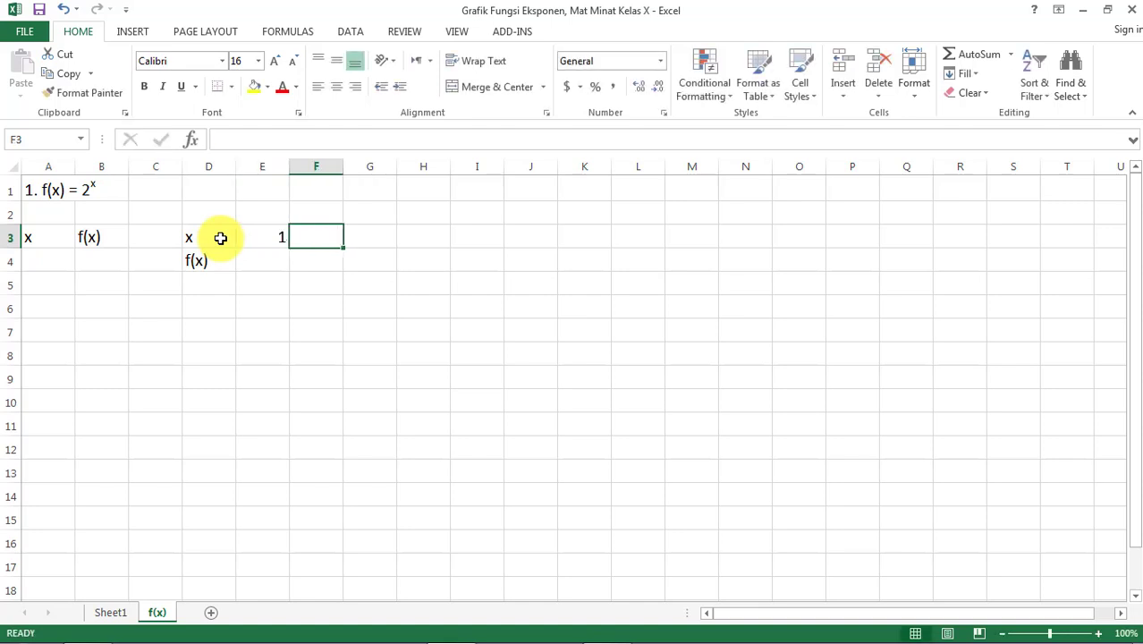
type("2")
key("Tab")
type("3")
key("Tab")
type("4")
key("Return")
Step: Enter the sample f(x) values -4, -6 and -8 in cells E4 to G4 of the horizontal table
key("Left")
key("Left")
key("Left")
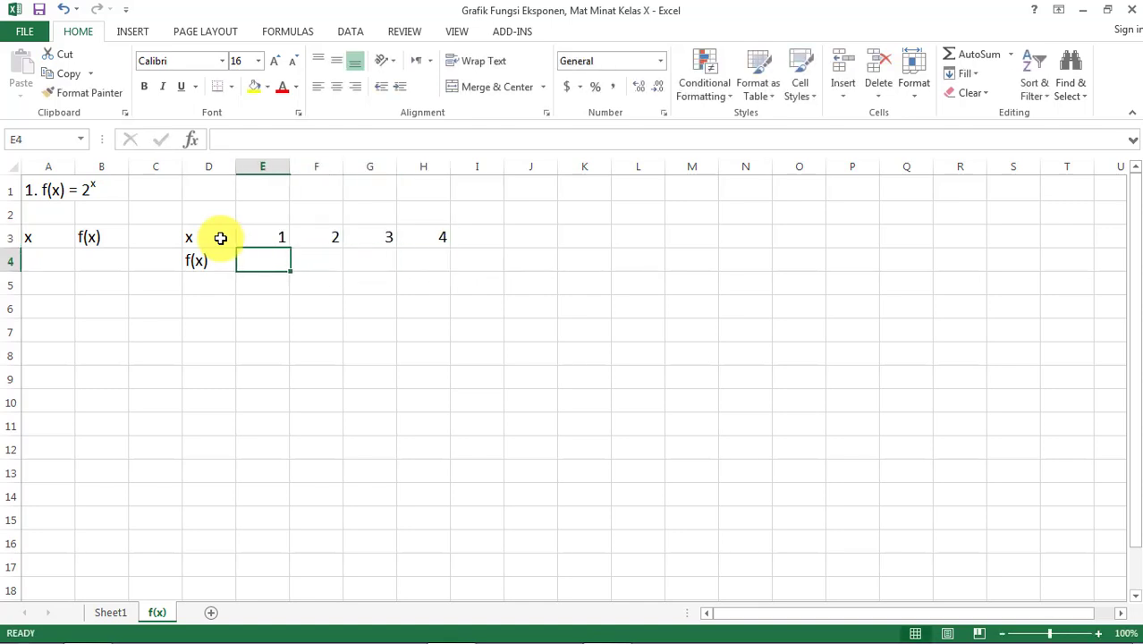
type("-4")
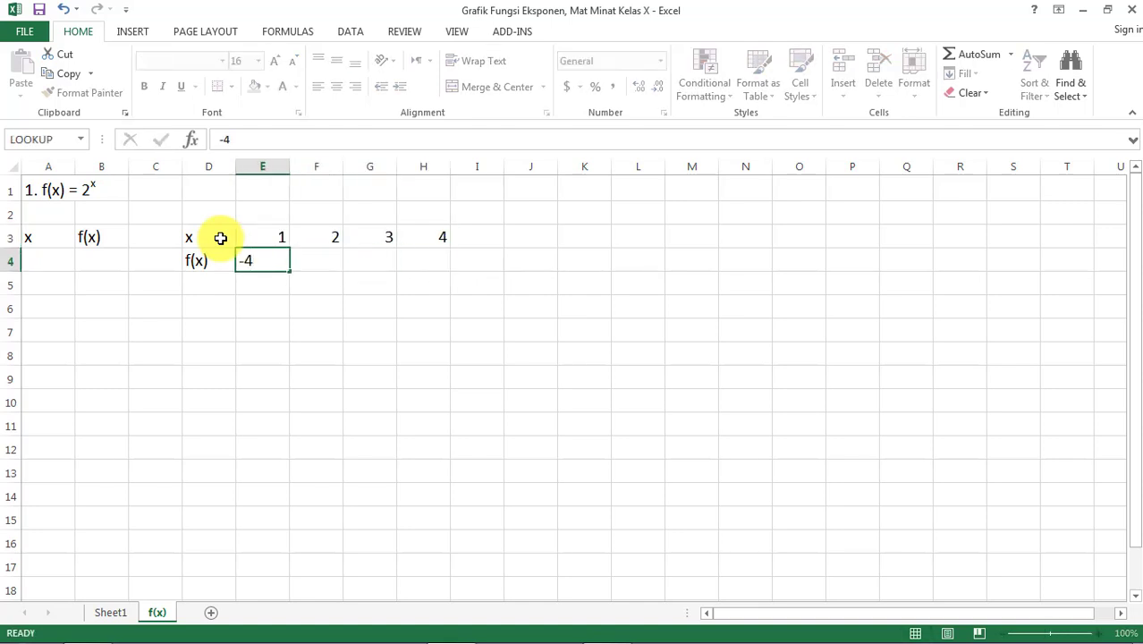
key("Tab")
type("-6")
key("Tab")
type("-7")
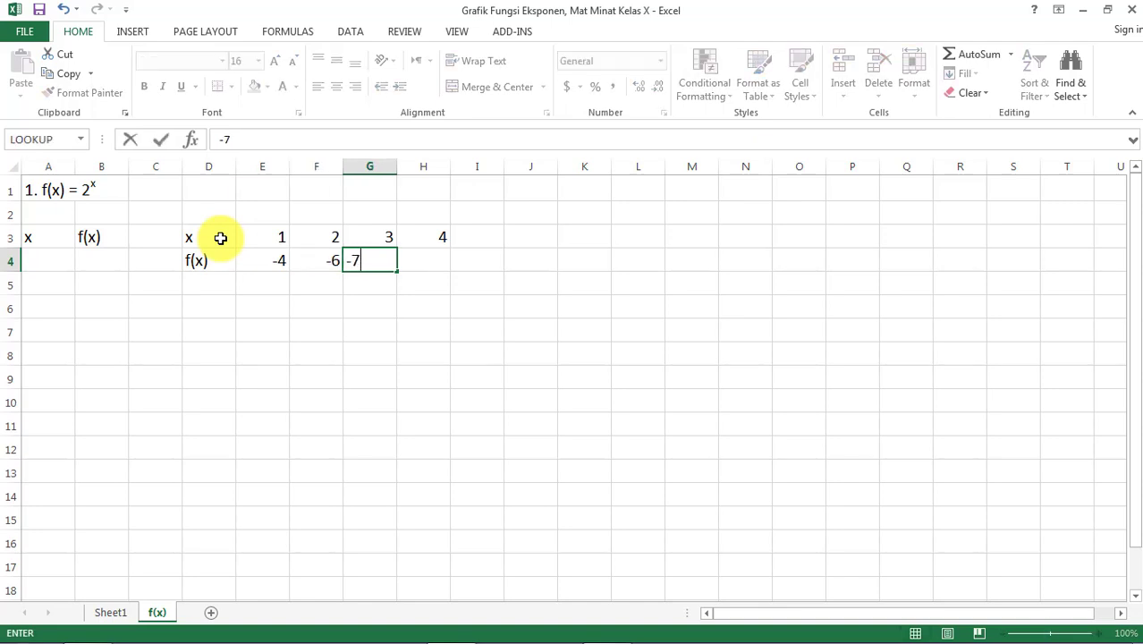
key("BackSpace")
type("8")
key("Tab")
key("Left")
key("Left")
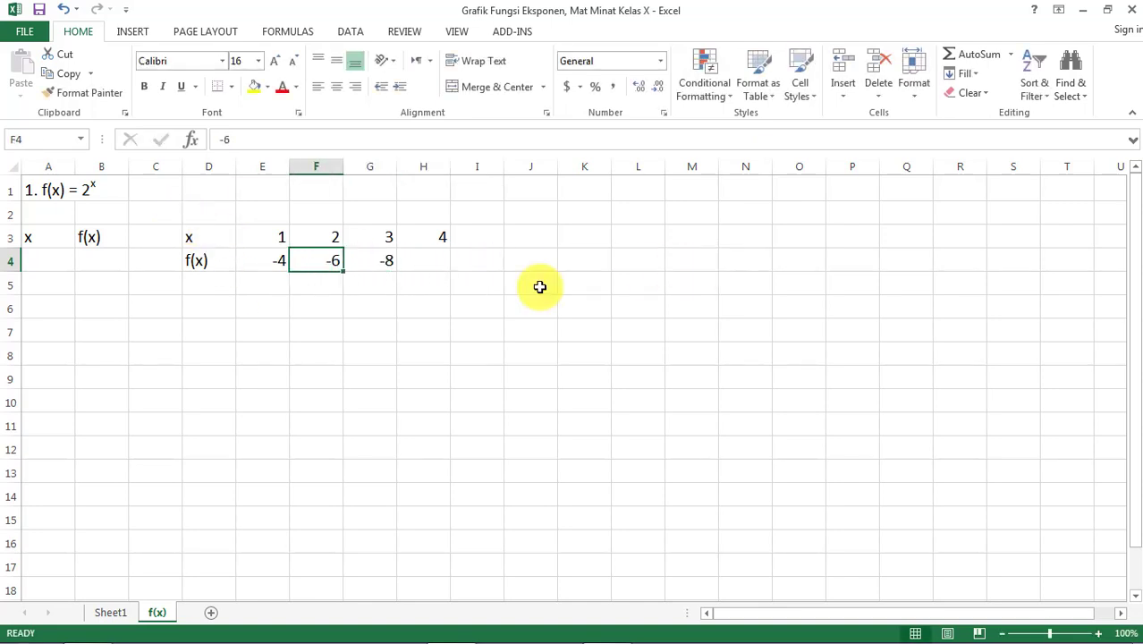
Step: Clear the horizontal sample table from cells D3 to J4
left_click_drag(208, 235, 555, 263)
key("Delete")
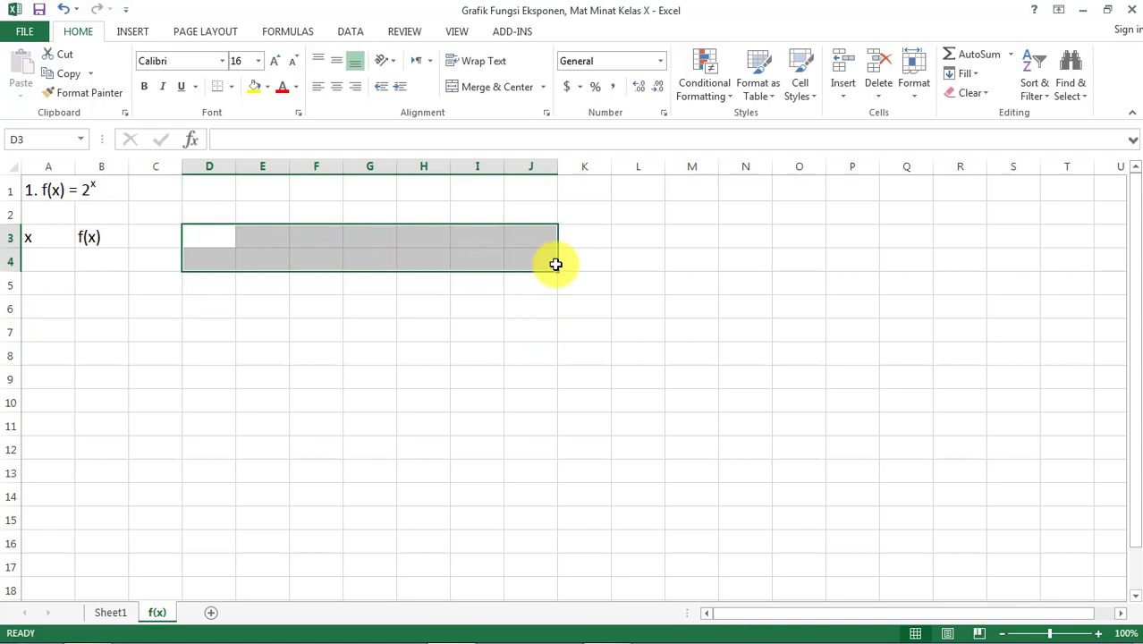
left_click(294, 379)
Step: Enter the x values -4, -3 and -2 in cells A4 to A6 of the vertical table
left_click(38, 242)
left_click_drag(24, 244, 97, 432)
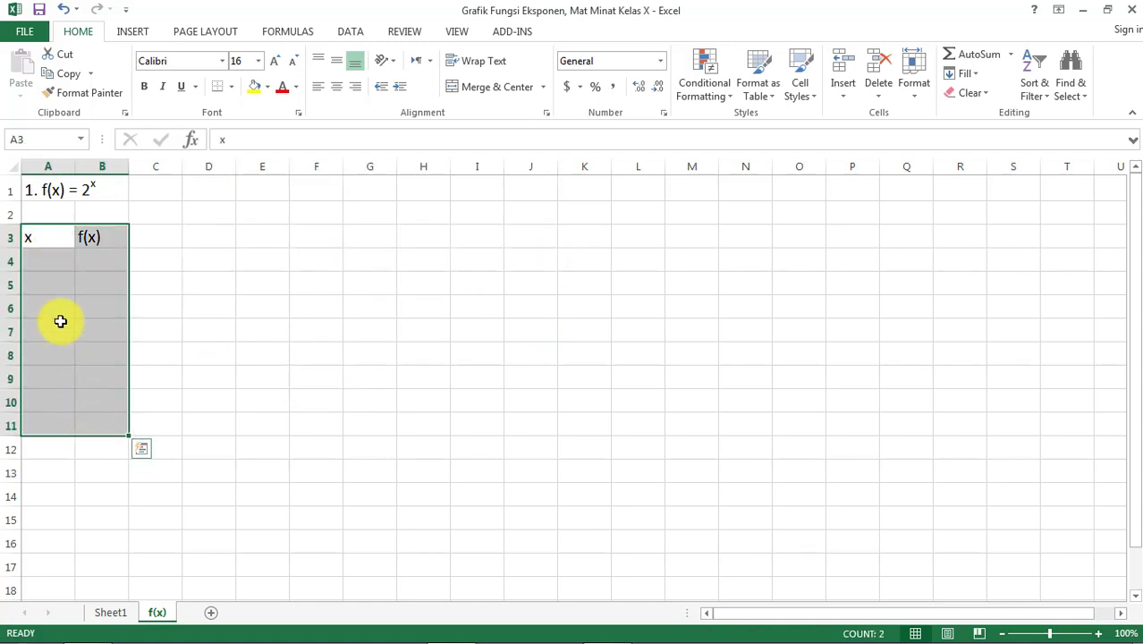
left_click(47, 260)
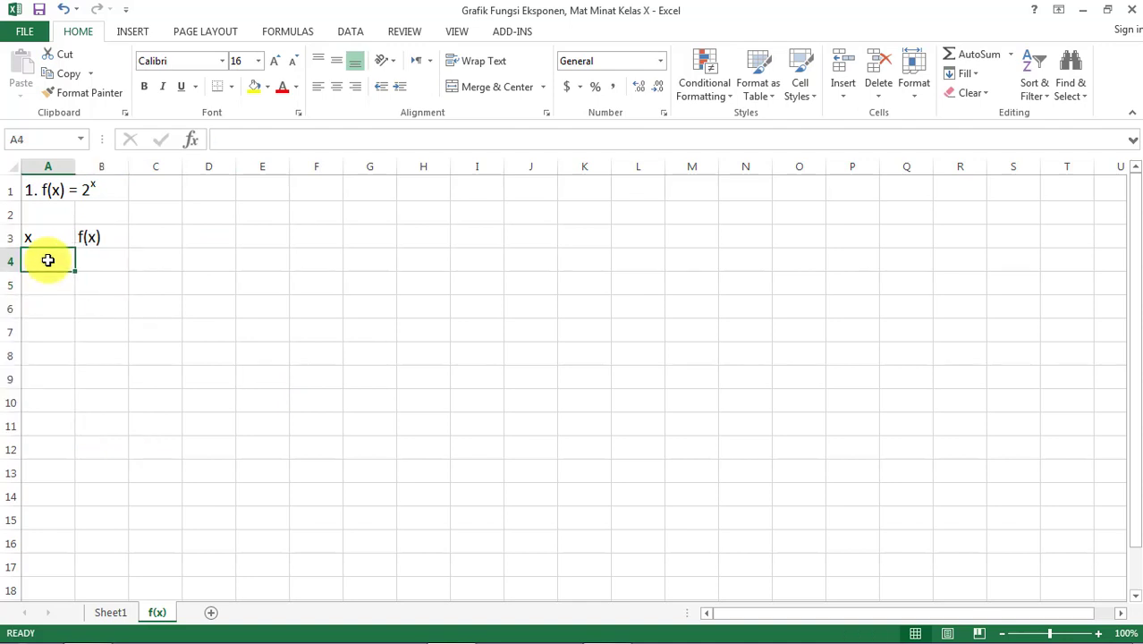
type("-")
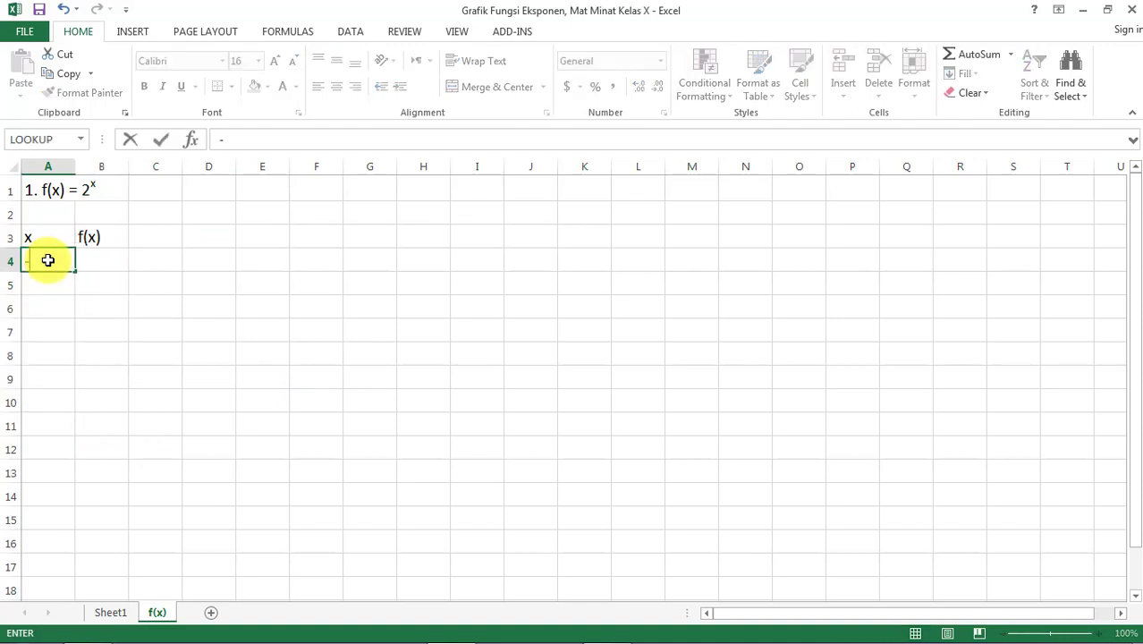
type("4")
key("Return")
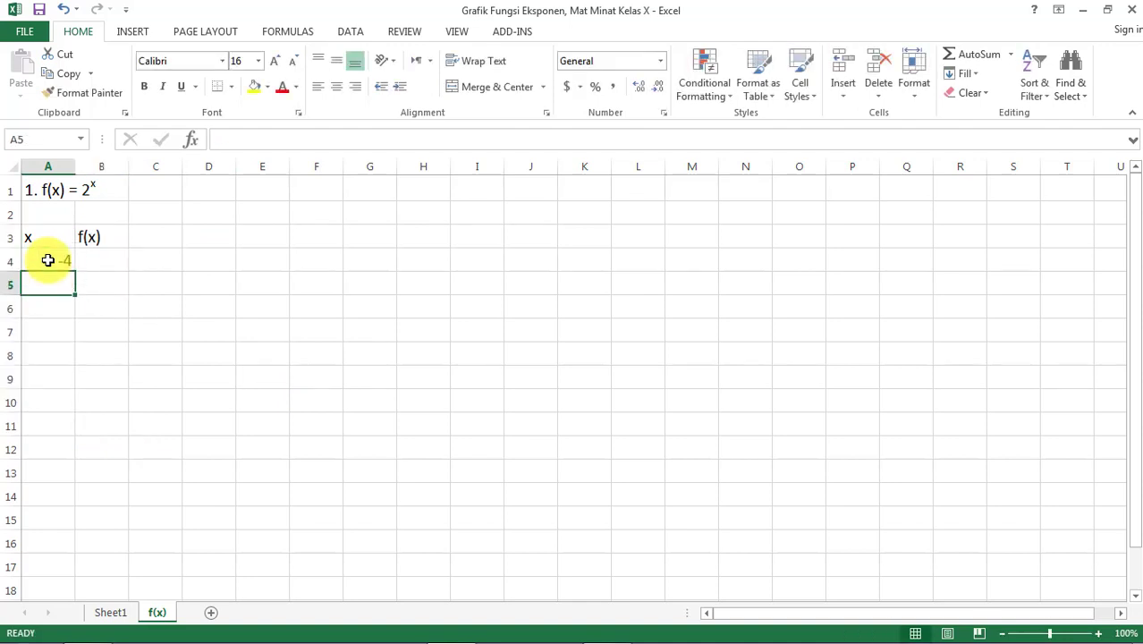
type("-3")
key("Return")
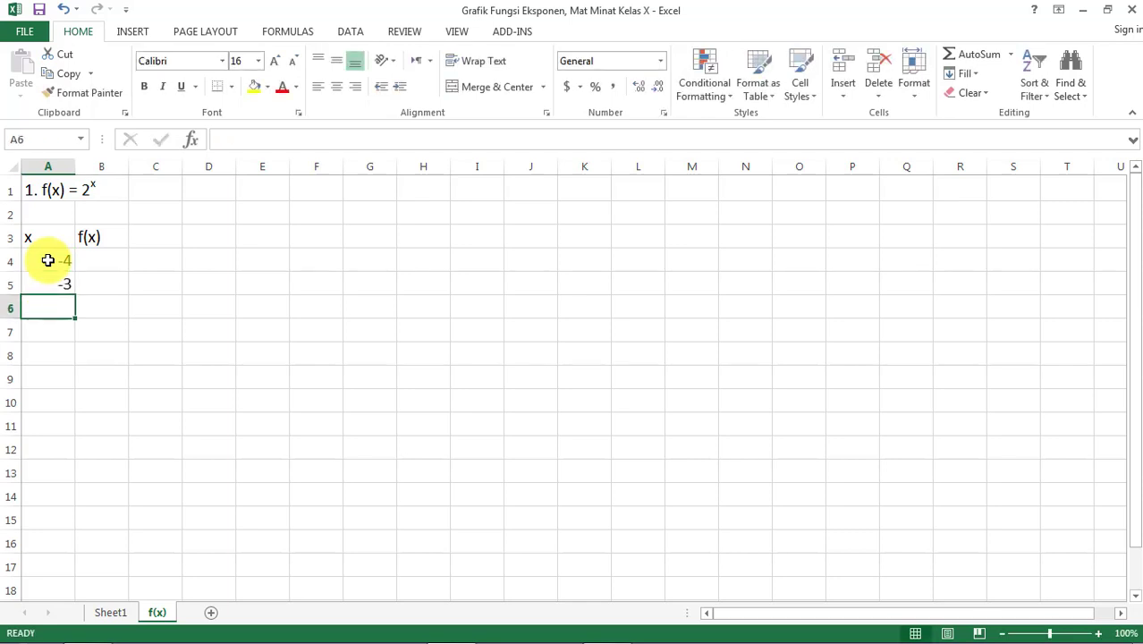
type("-2")
key("Return")
key("Up")
key("Up")
key("Up")
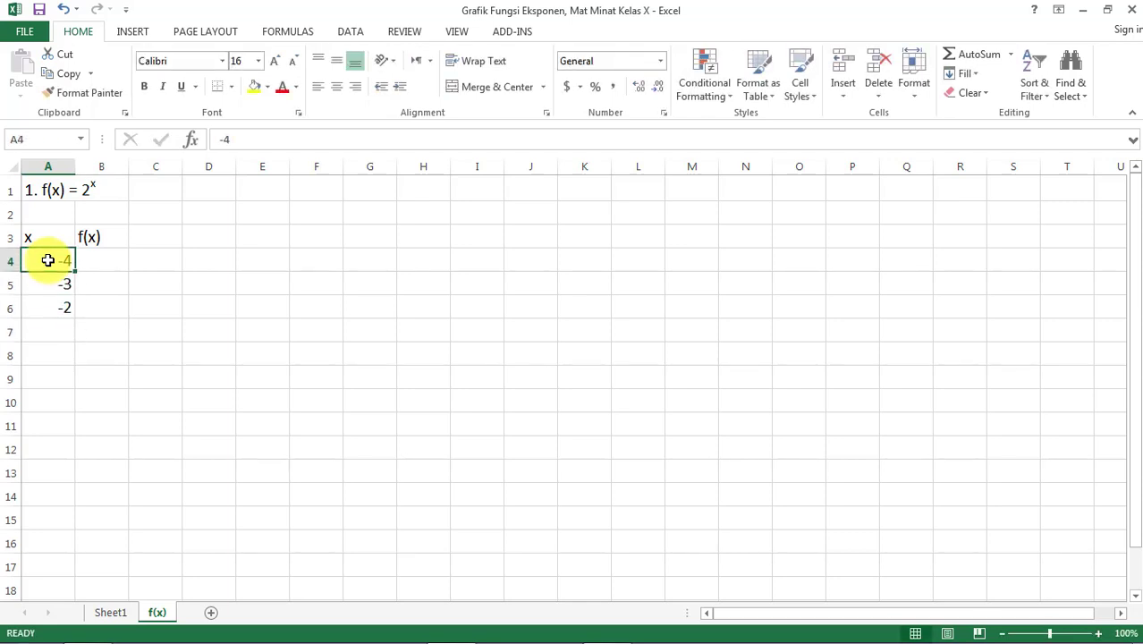
key("Down")
key("Down")
key("Down")
key("Down")
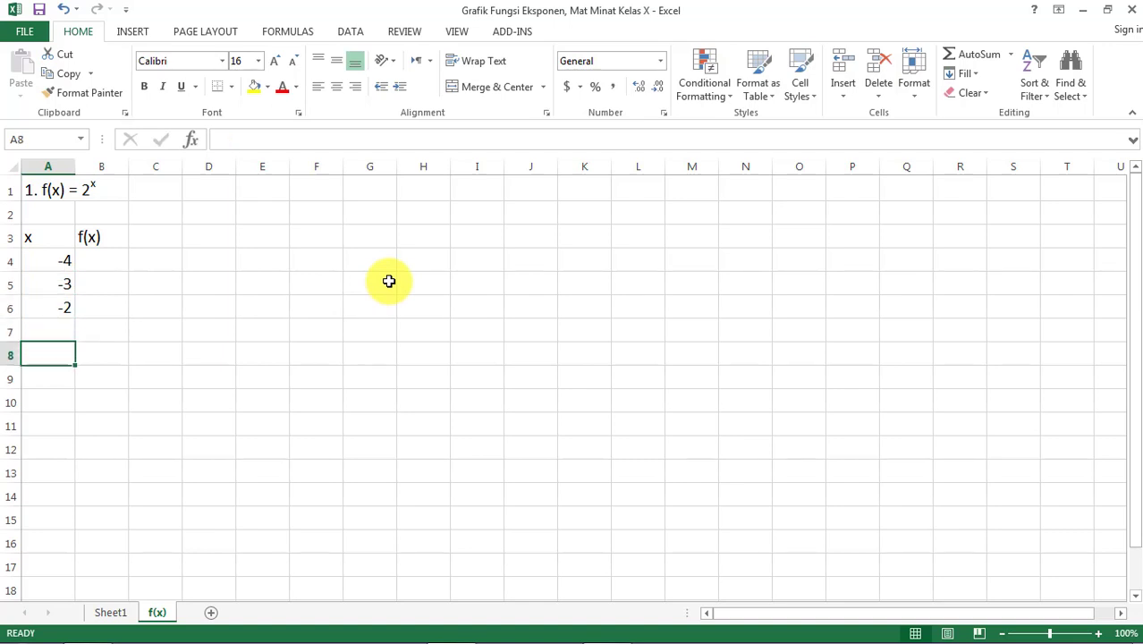
key("Up")
key("Up")
key("Up")
key("Up")
key("Up")
key("Down")
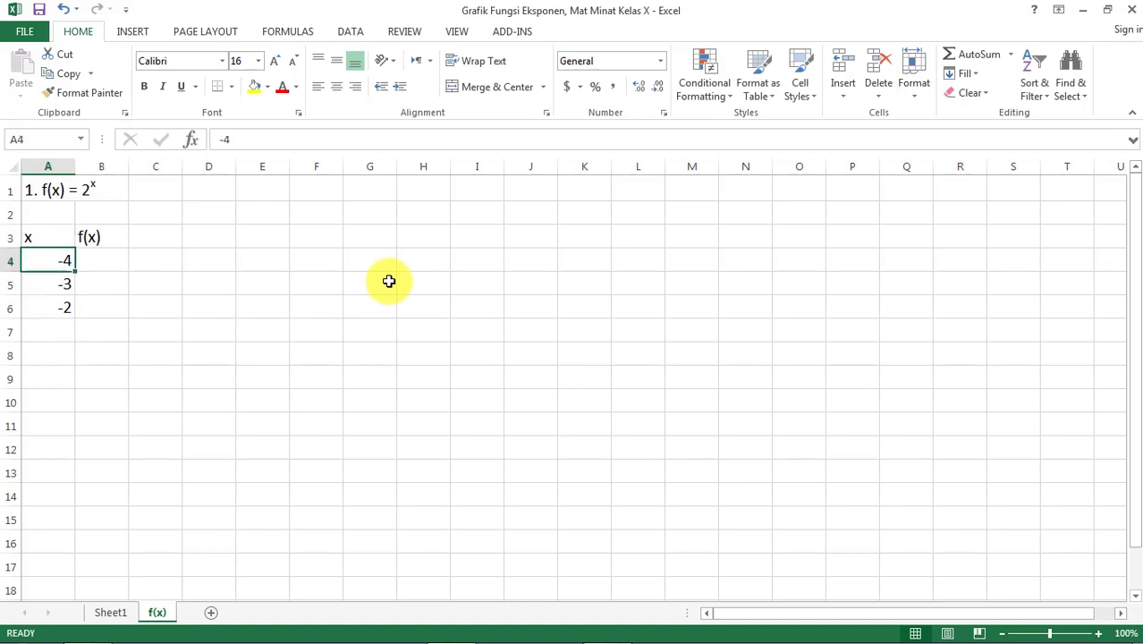
key("shift+Down")
key("shift+Down")
key("shift+Down")
key("shift+Down")
key("shift+Down")
key("shift+Down")
key("shift+Down")
key("shift+Down")
key("shift+Down")
key("shift+Down")
key("shift+Down")
key("Up")
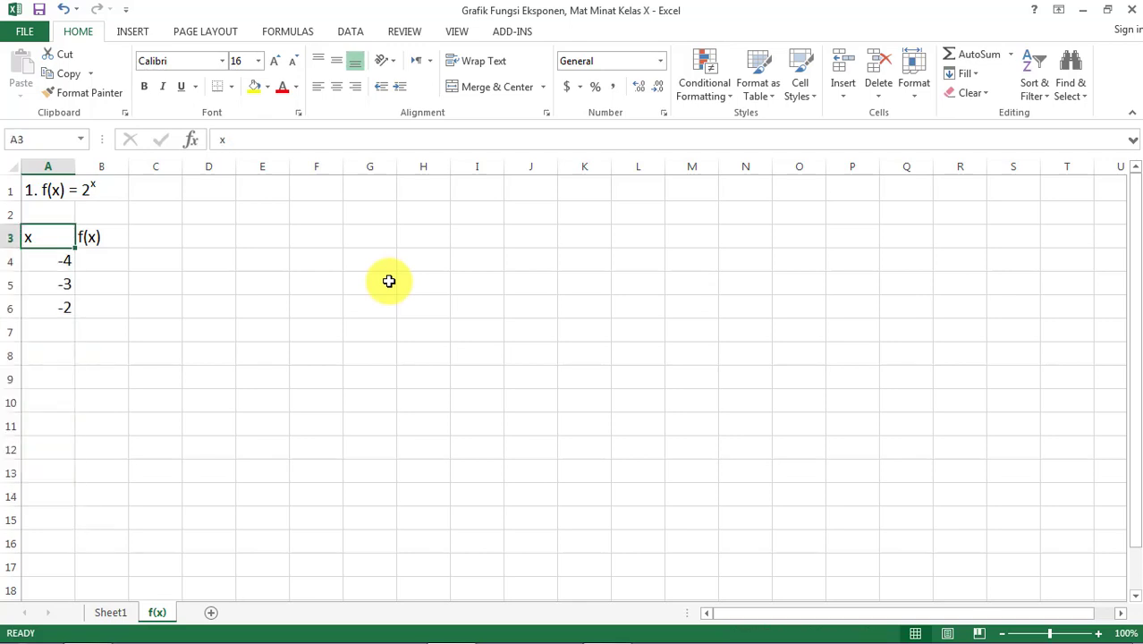
key("Down")
key("Down")
key("Down")
key("Down")
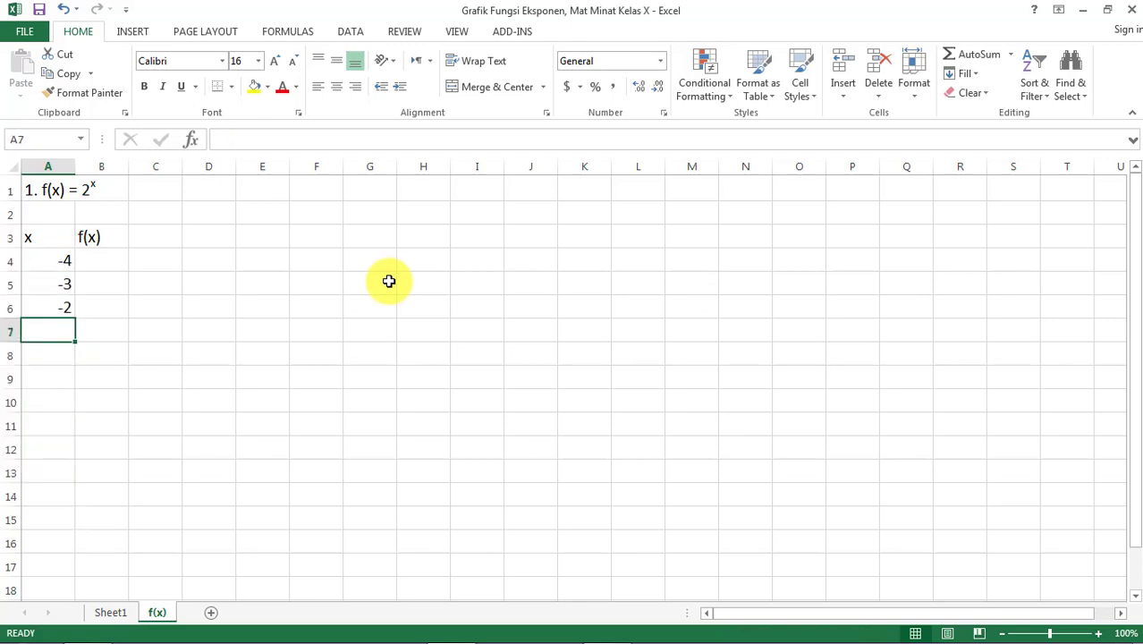
key("Up")
key("Up")
key("Up")
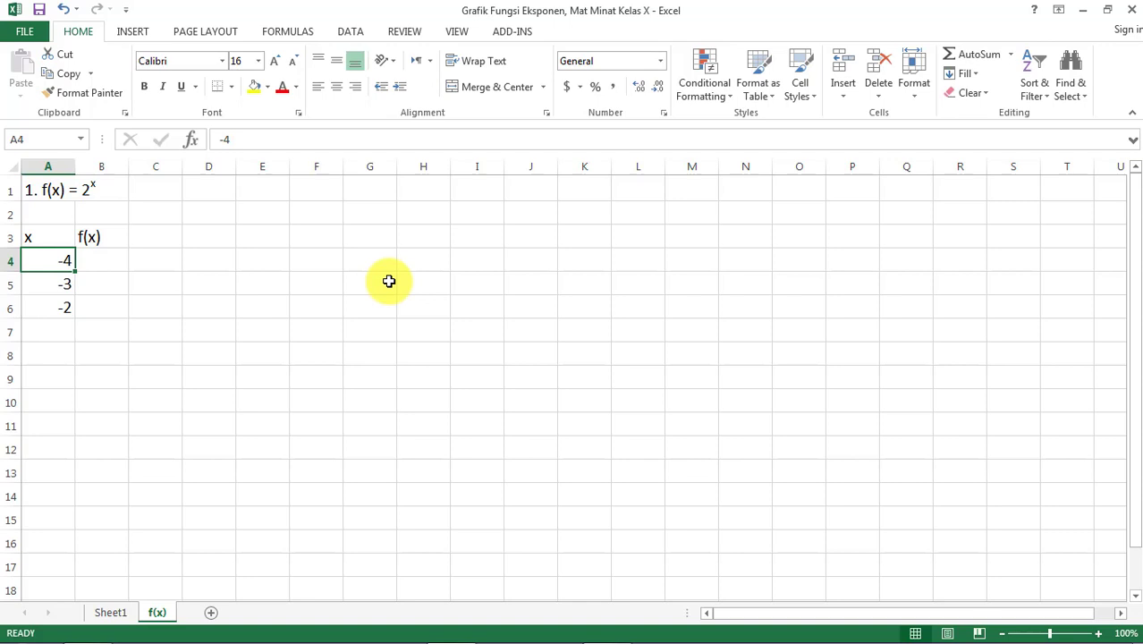
Step: Extend the x series from cells A4 and A5 down to cell A17 with AutoFill
key("Down")
key("Up")
key("shift+Down")
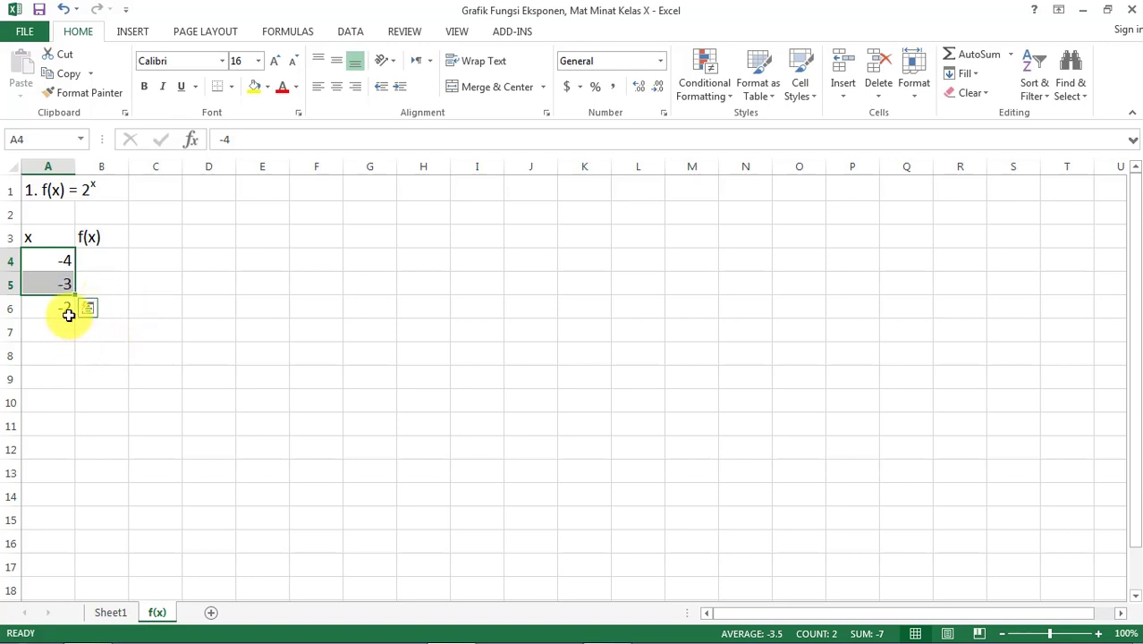
left_click_drag(69, 314, 75, 293)
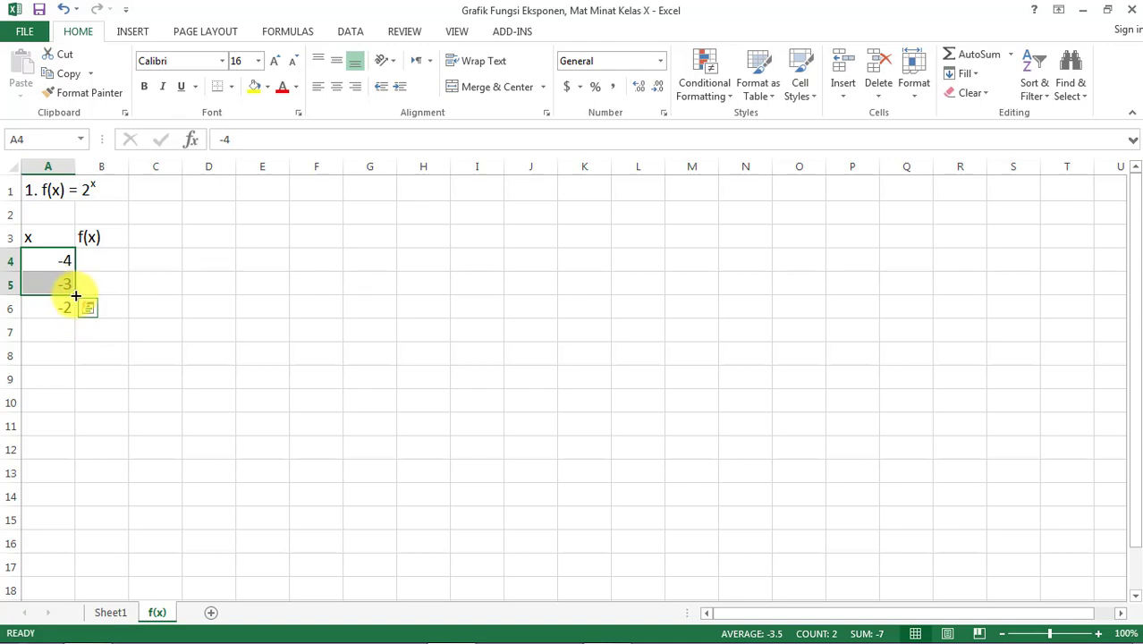
left_click_drag(75, 295, 80, 573)
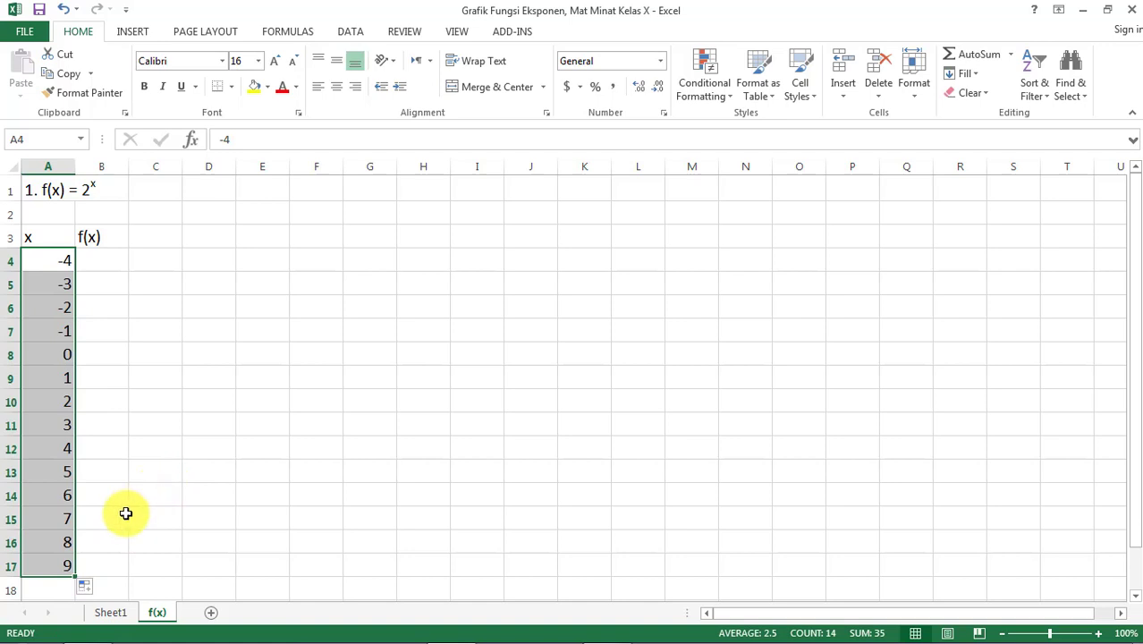
Step: Clear the x values in cells A15 to A17 so the series ends at 6
left_click(92, 527)
left_click(51, 541)
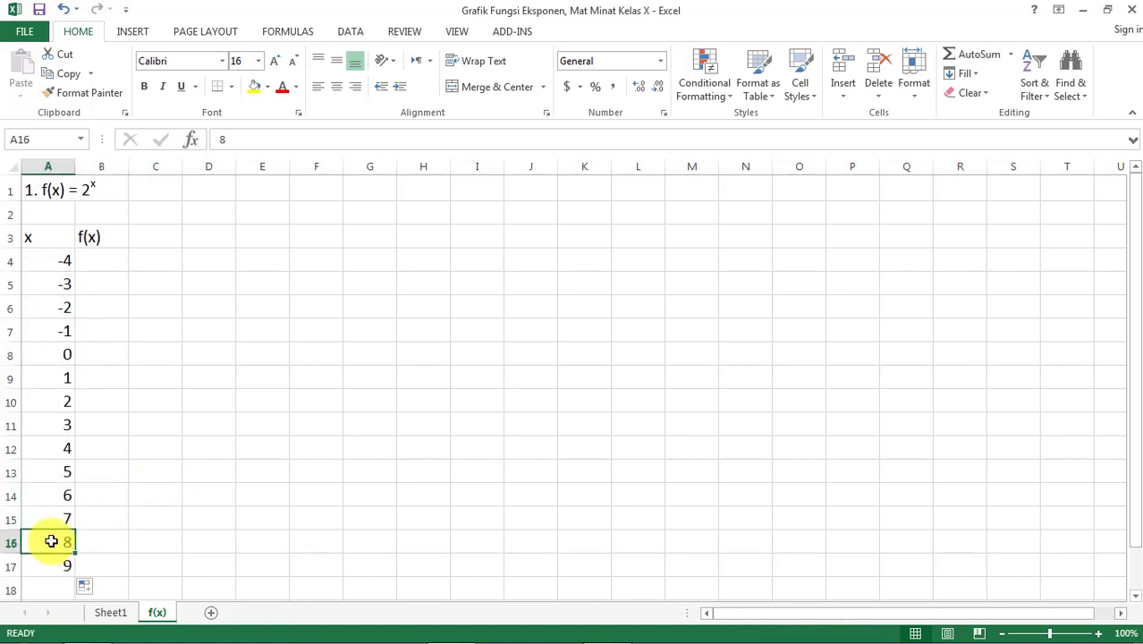
key("Up")
key("shift+Down")
key("shift+Down")
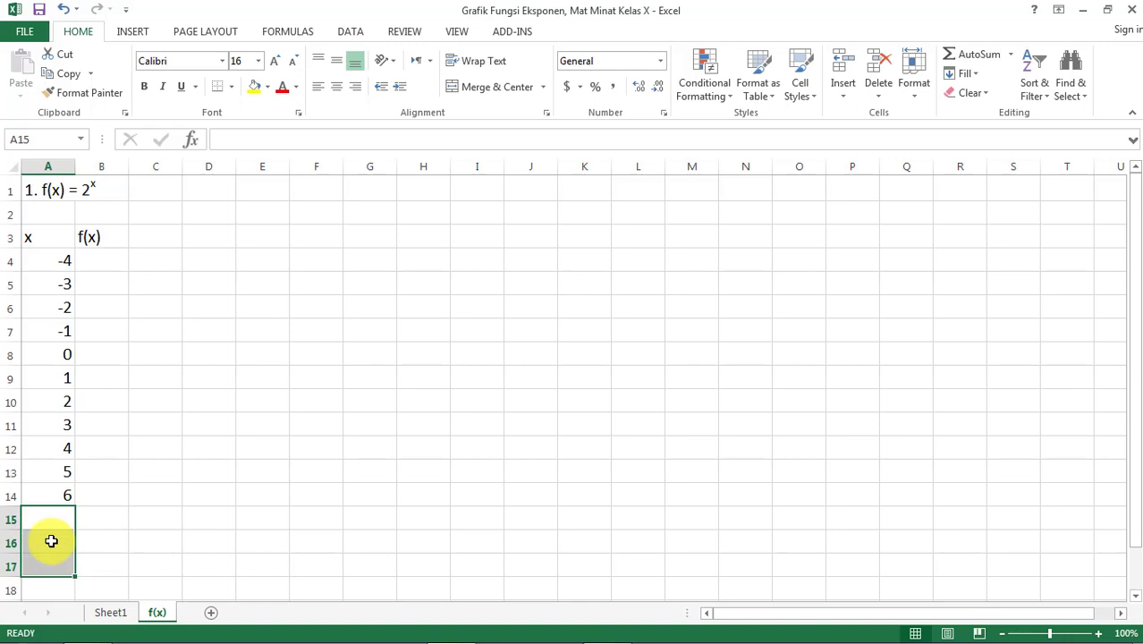
left_click(212, 447)
Step: Enter the sample numbers 2 in cell E3 and 6 in cell F3
left_click(99, 261)
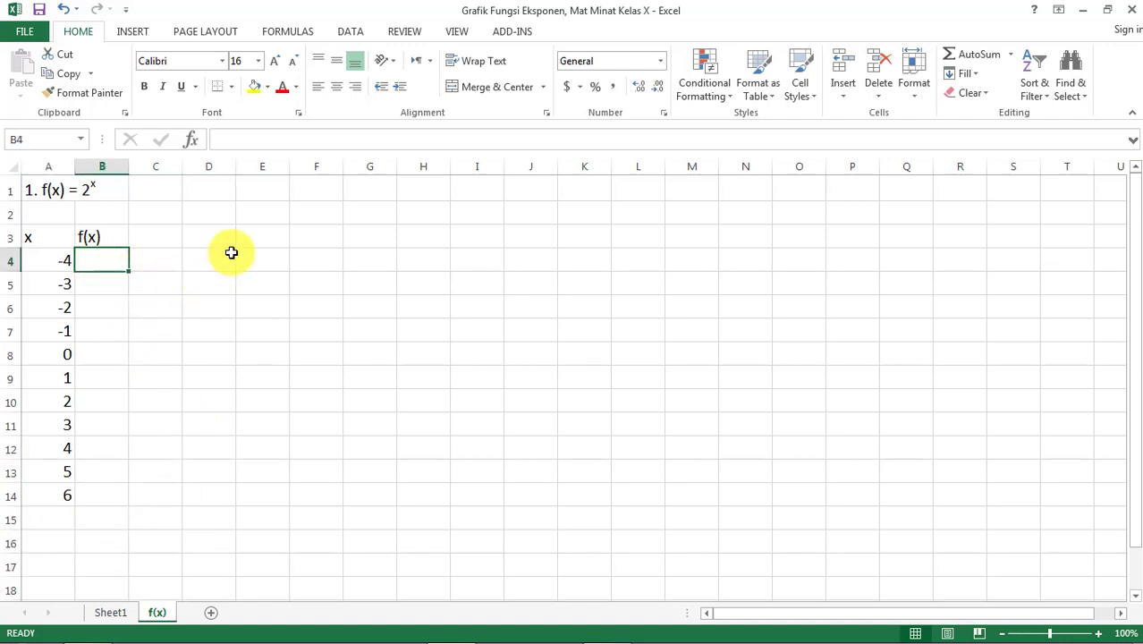
left_click(256, 238)
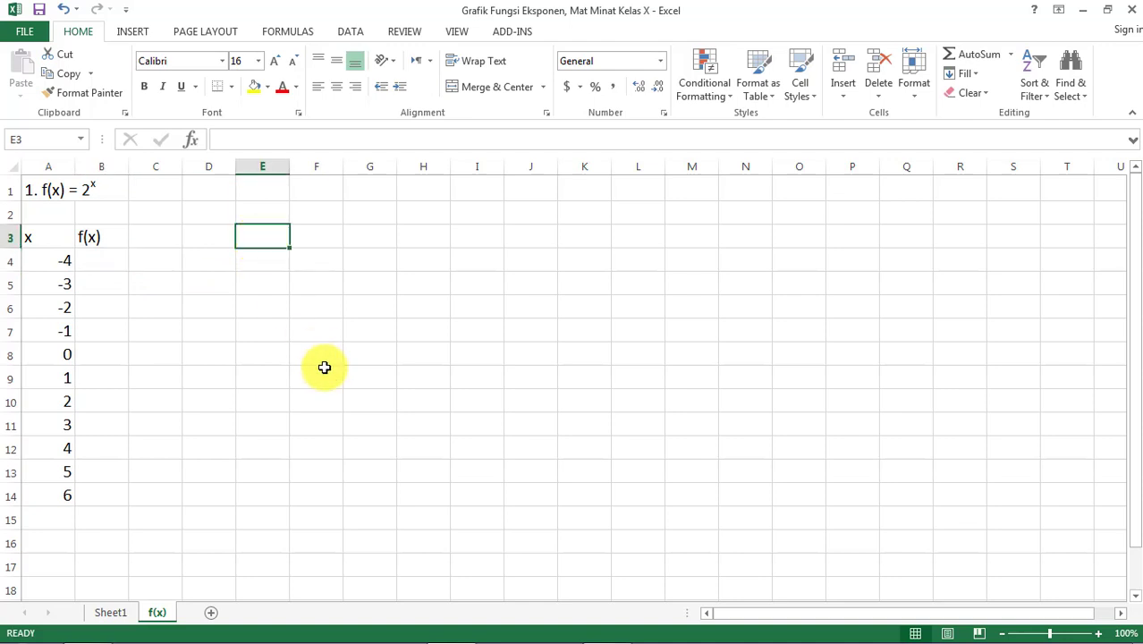
type("2")
key("Tab")
type("3")
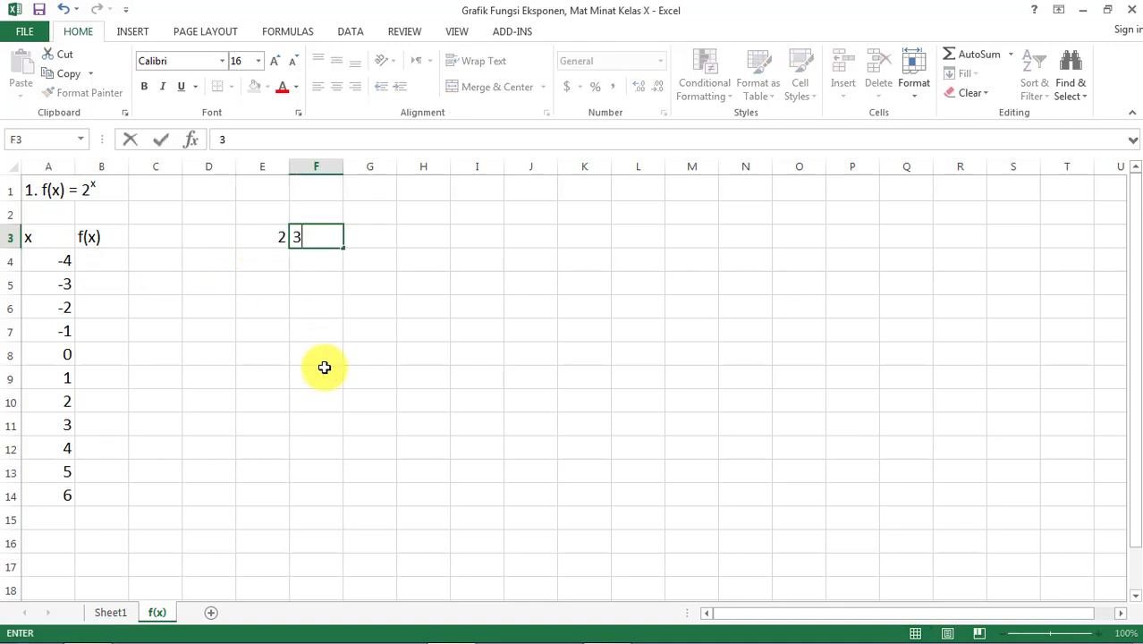
key("BackSpace")
key("Up")
Step: Enter the text "2+6=" in cell F1 above the sample numbers
key("Up")
type("2+")
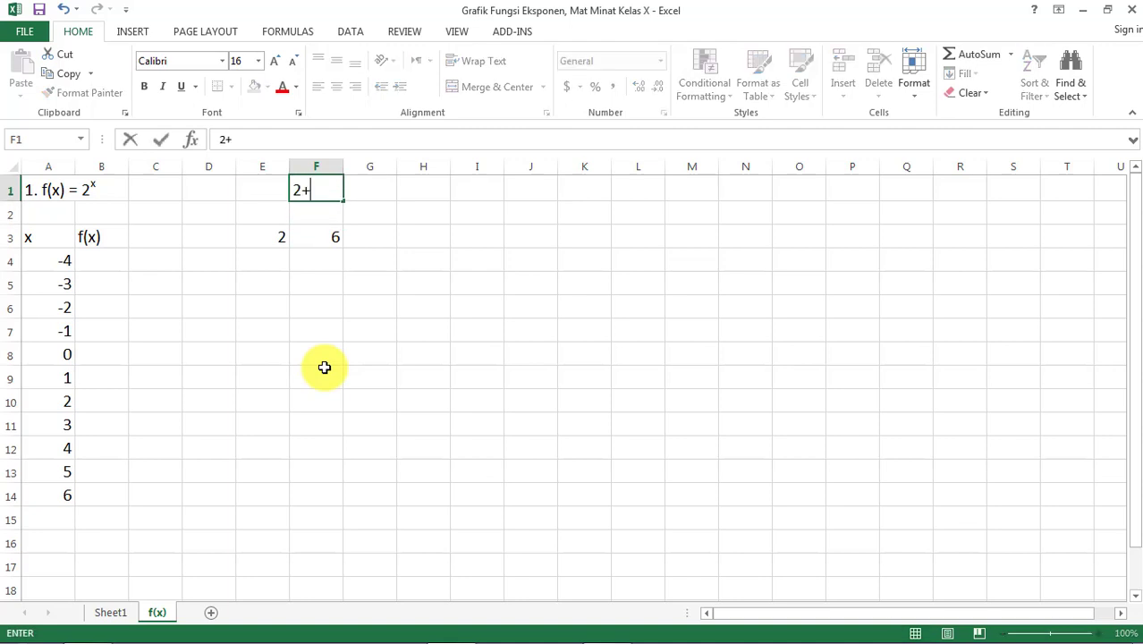
type("6=")
key("Return")
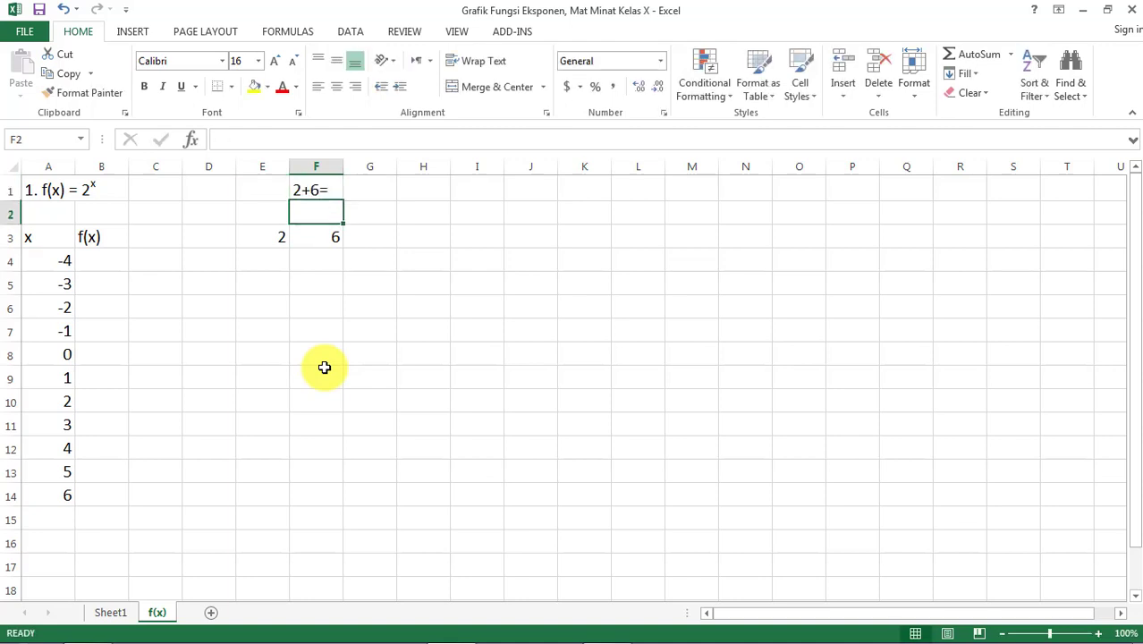
Step: Add the two sample numbers in cell G3 with the cell-reference formula =E3+F3
key("Up")
key("Down")
key("Down")
key("Right")
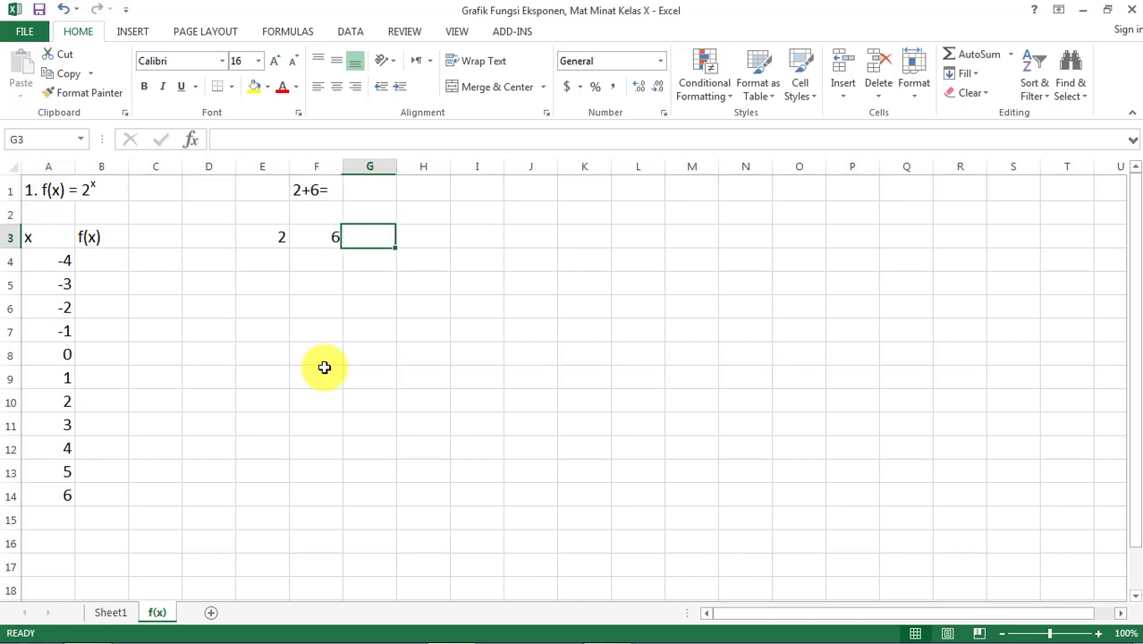
key("Left")
key("Left")
key("Right")
key("Right")
type("=")
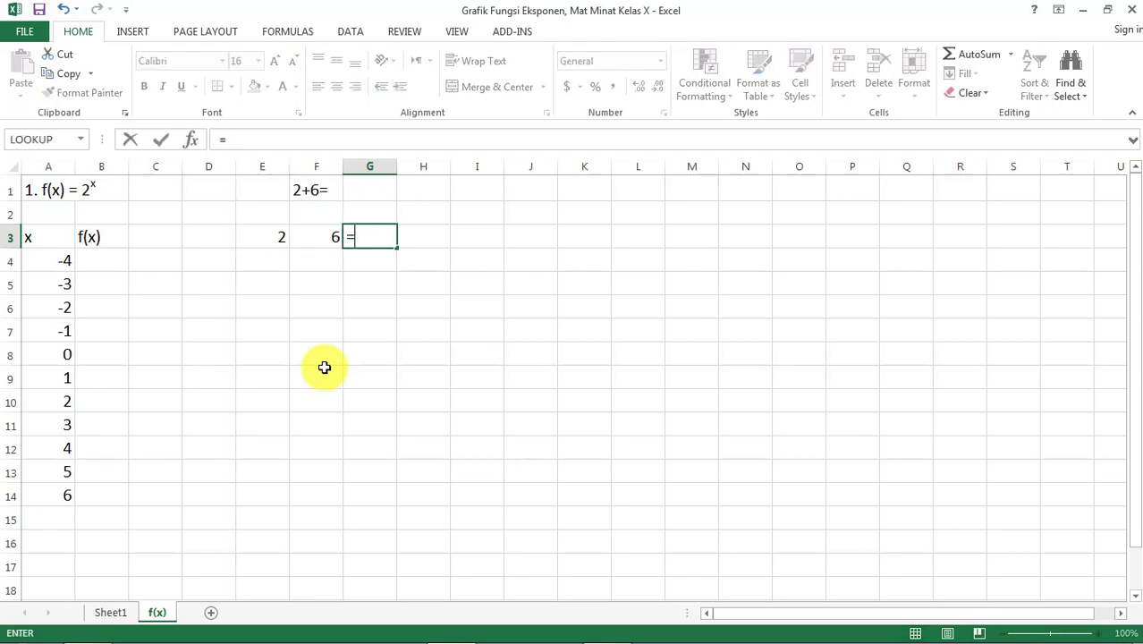
key("Left")
key("Left")
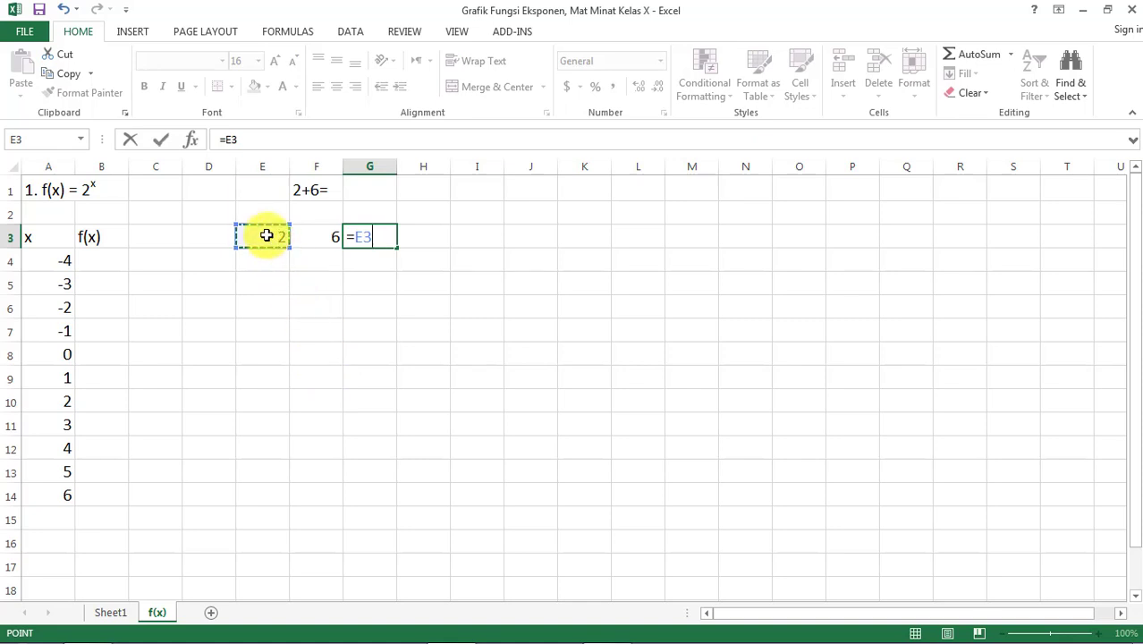
type("+")
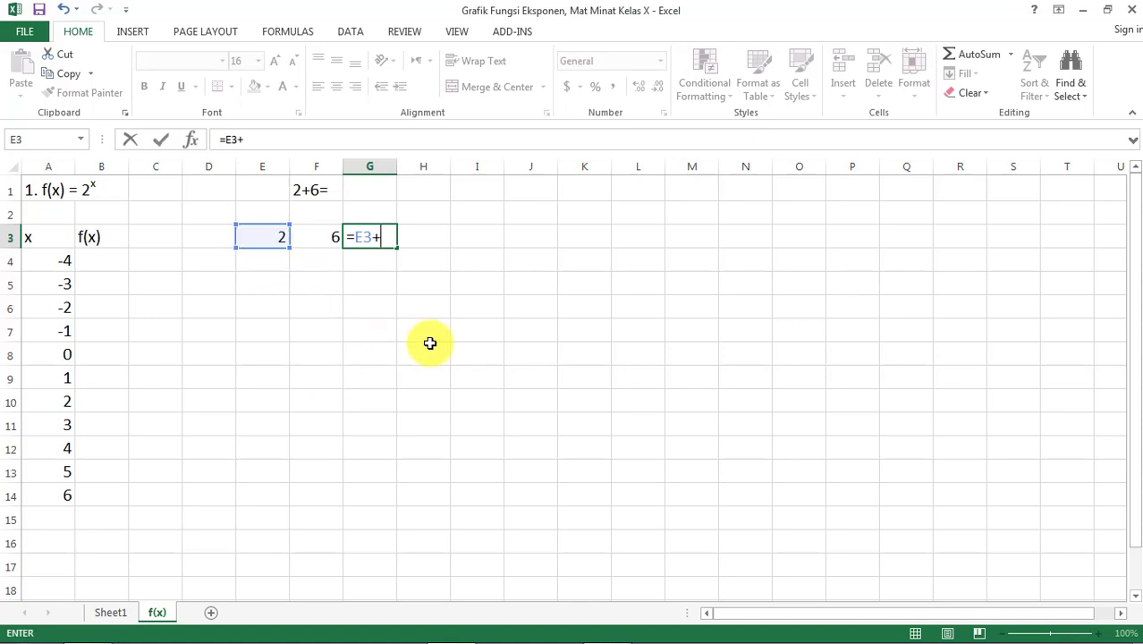
left_click(332, 237)
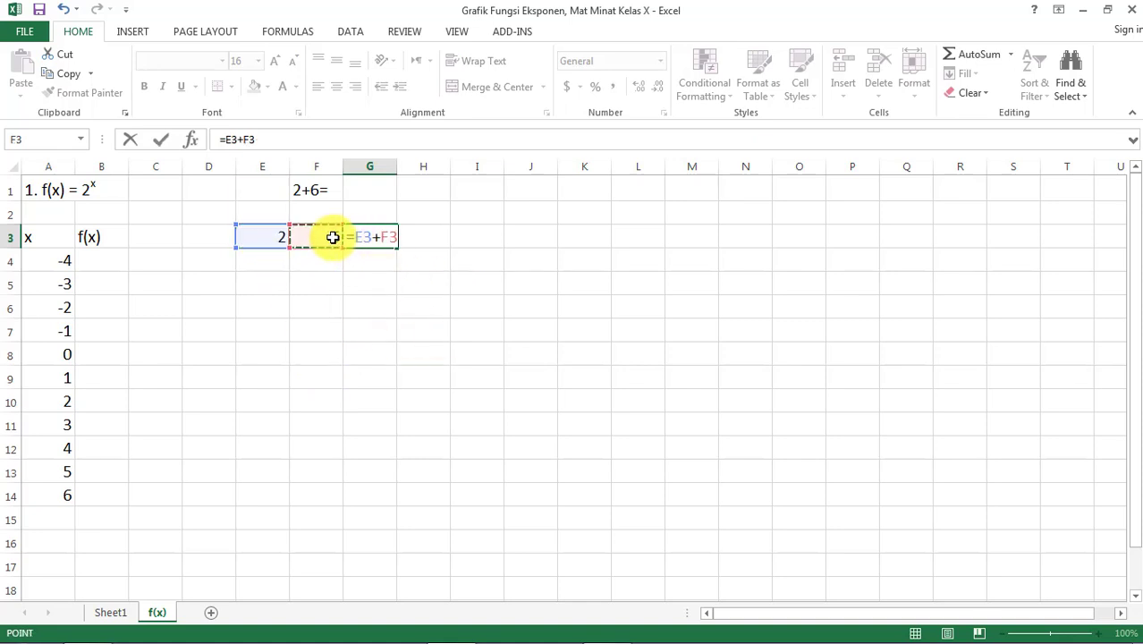
key("Return")
Step: Replace the text in cell F1 with the general expression "x+y ="
left_click(296, 189)
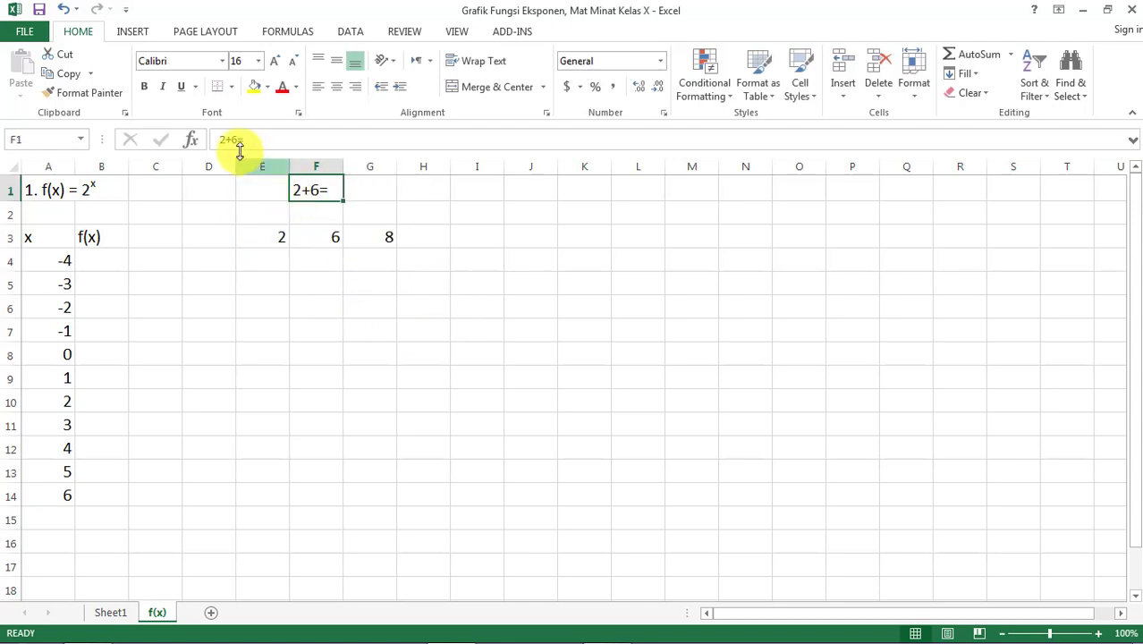
left_click(258, 137)
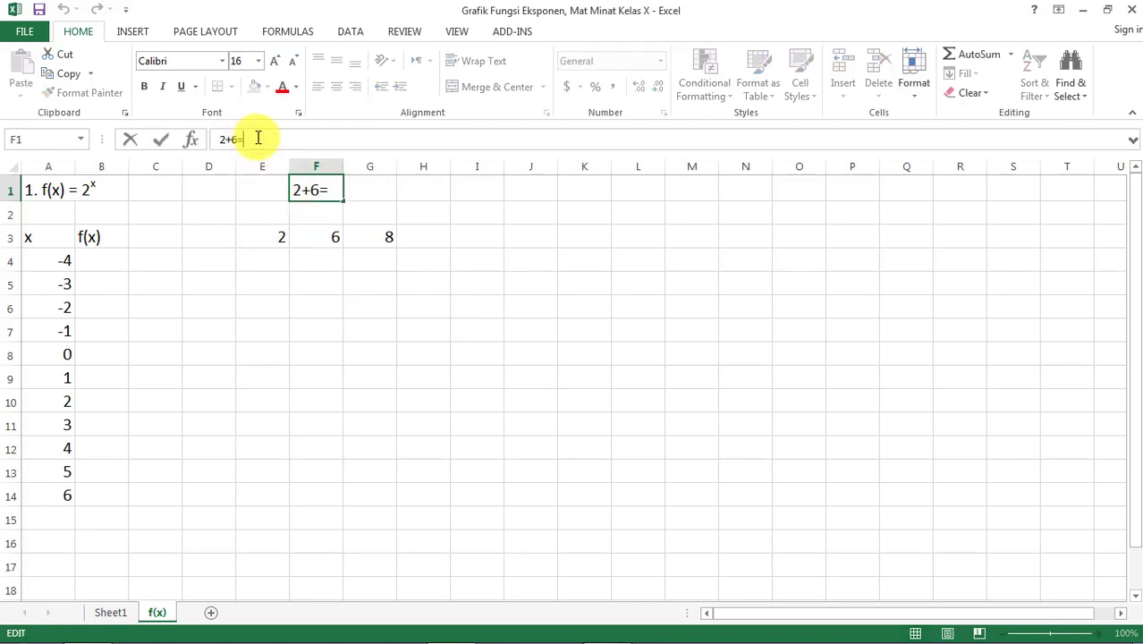
key("BackSpace")
key("BackSpace")
key("BackSpace")
type("x+y =")
key("Return")
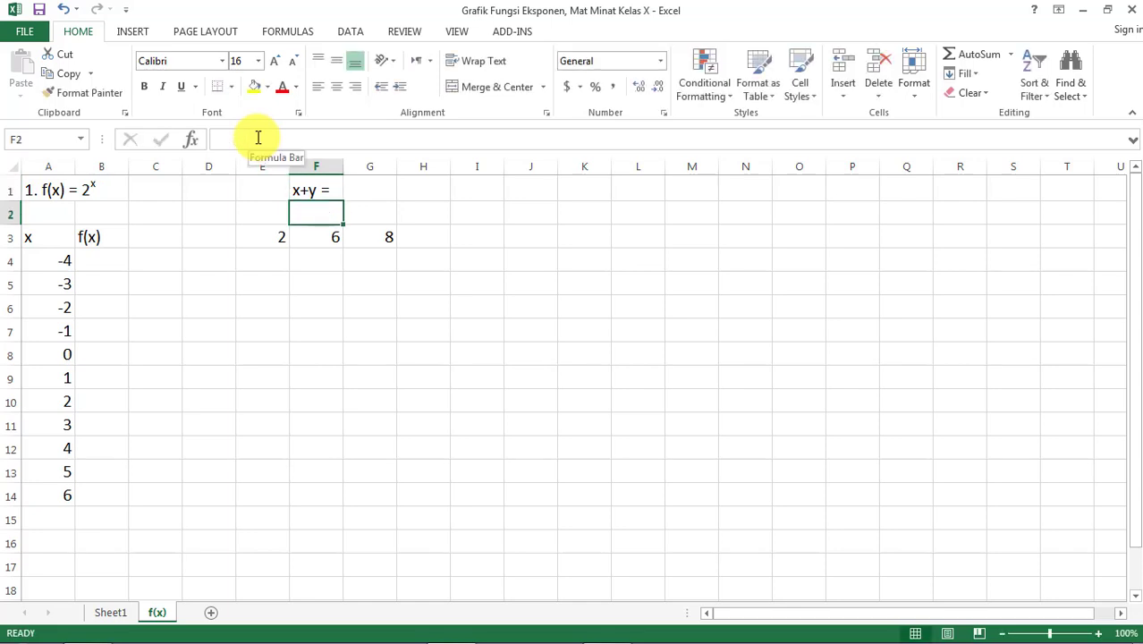
Step: Enter the division expression "x:y=" in cell F2 below the addition expression
type("x")
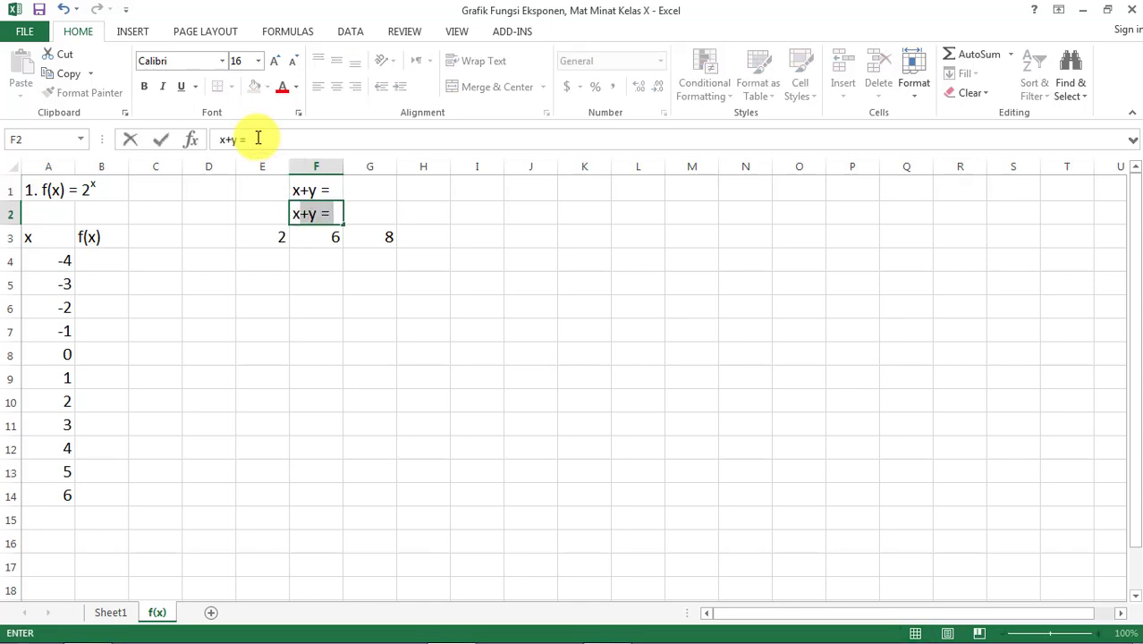
key("BackSpace")
key("BackSpace")
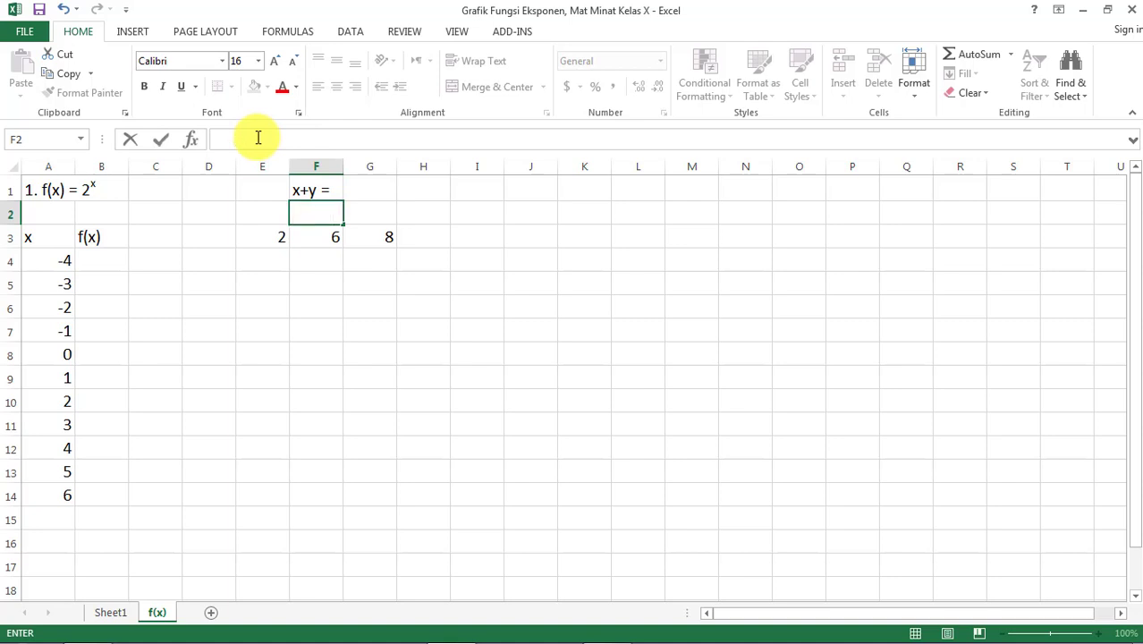
type("x:")
type("v")
type("=")
key("BackSpace")
key("BackSpace")
type("y=")
key("Return")
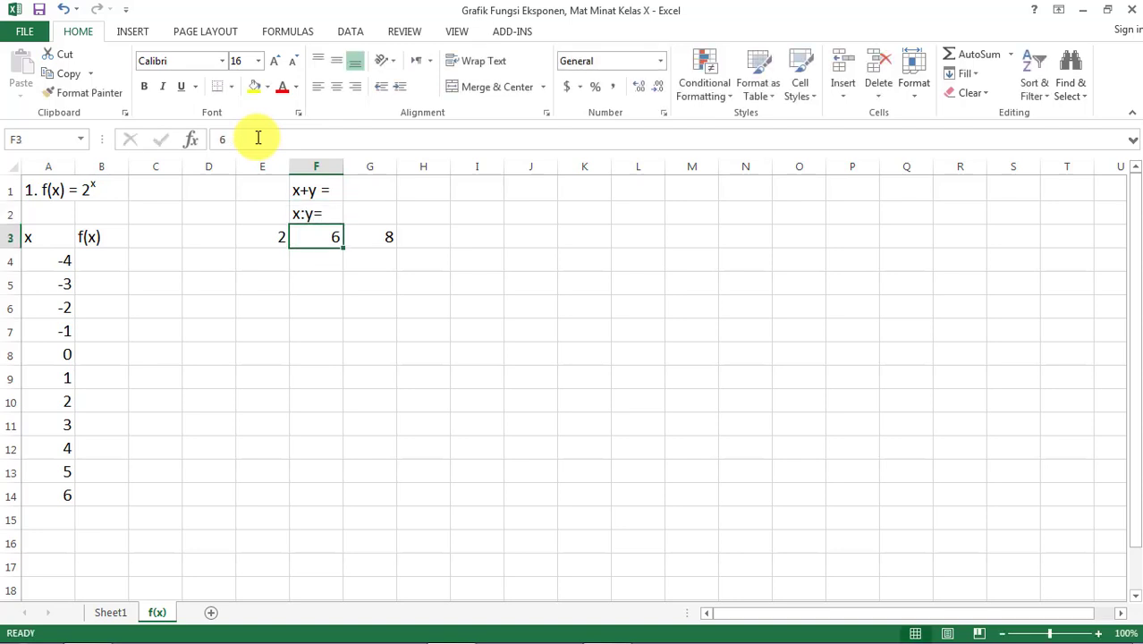
Step: Clear the sample numbers and their sum from cells E3 to G3
key("Up")
key("Left")
key("Down")
key("Delete")
key("Right")
key("Delete")
key("Right")
key("Delete")
Step: Enter the column headings x in cell E4 and y in cell F4
key("Down")
key("Left")
key("Left")
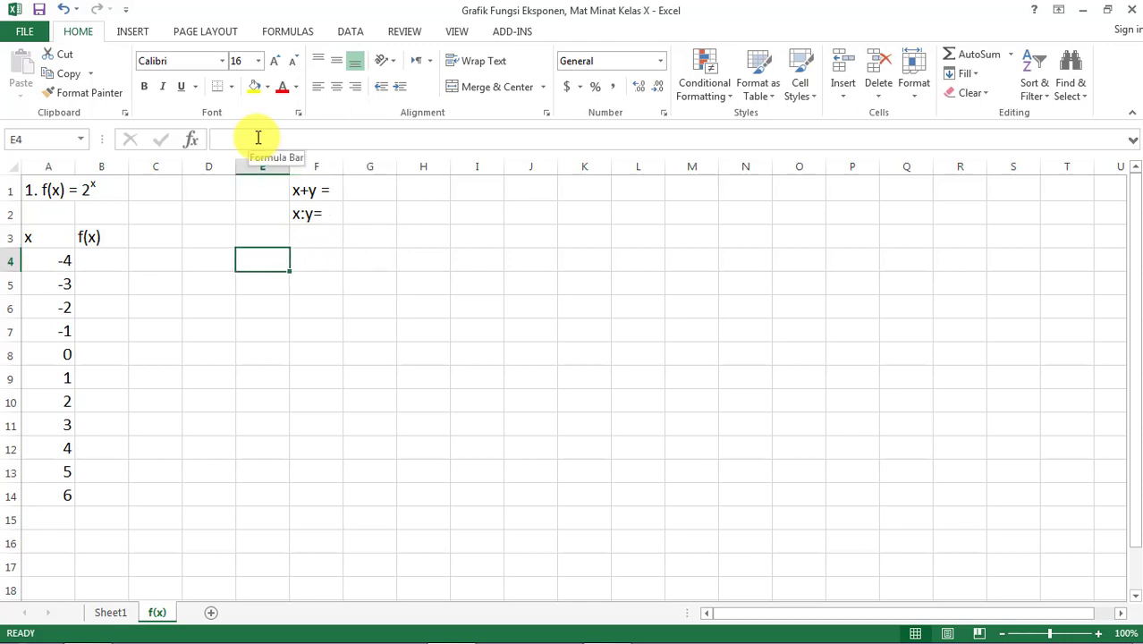
type("x")
key("Right")
type("y")
key("Right")
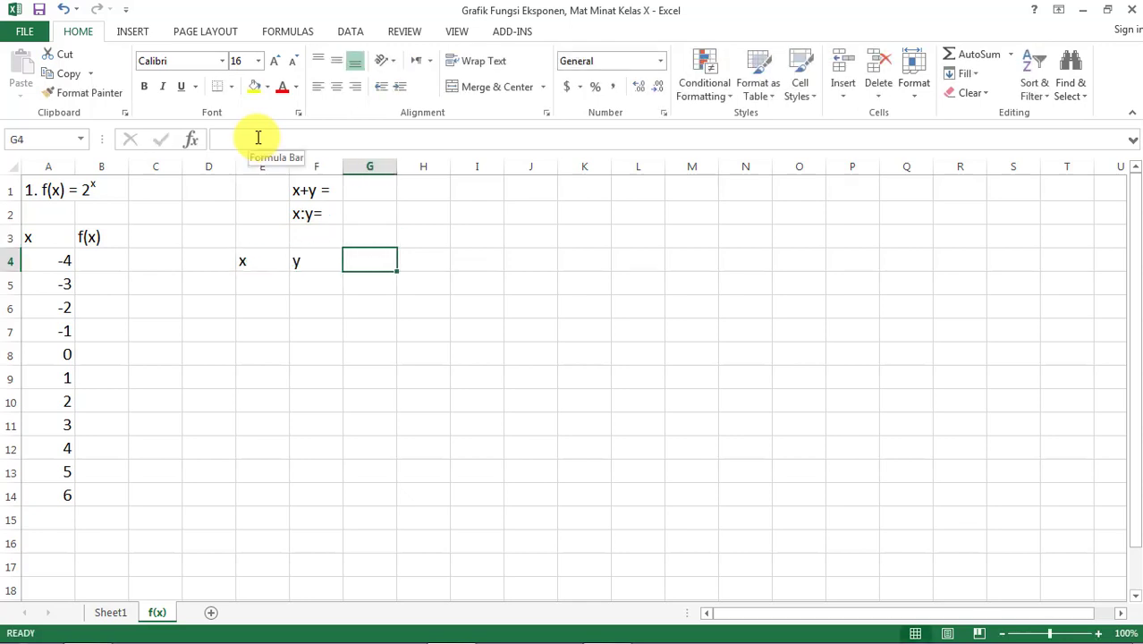
Step: Enter the sample values 2 under x in cell E5 and 4 under y in cell F5
key("Down")
key("Left")
key("Left")
type("2")
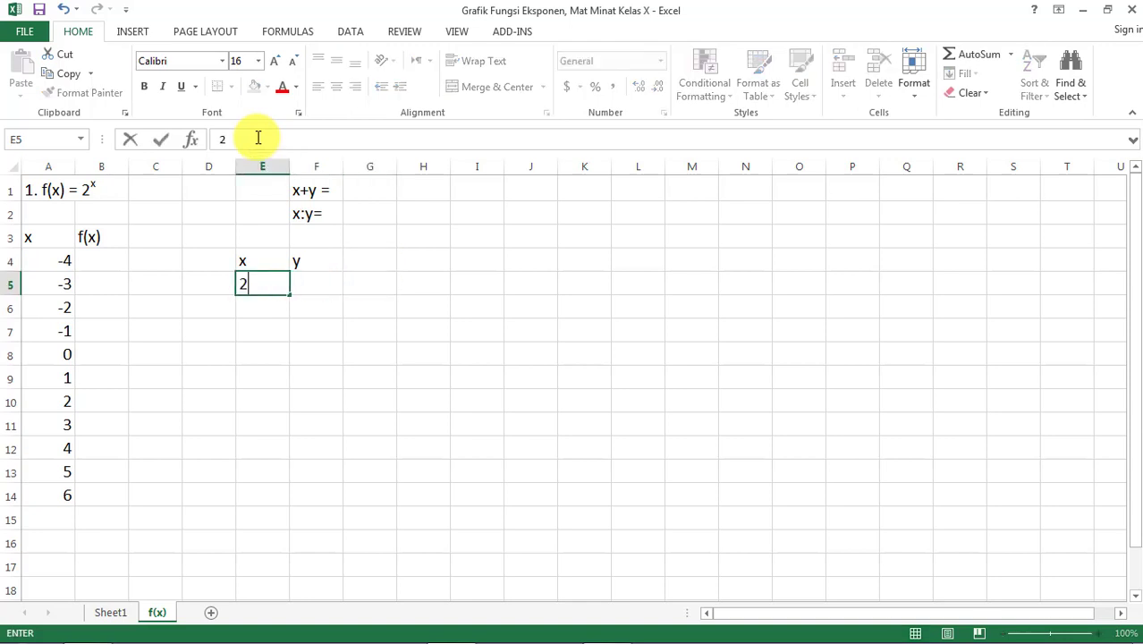
key("Right")
type("4")
key("Right")
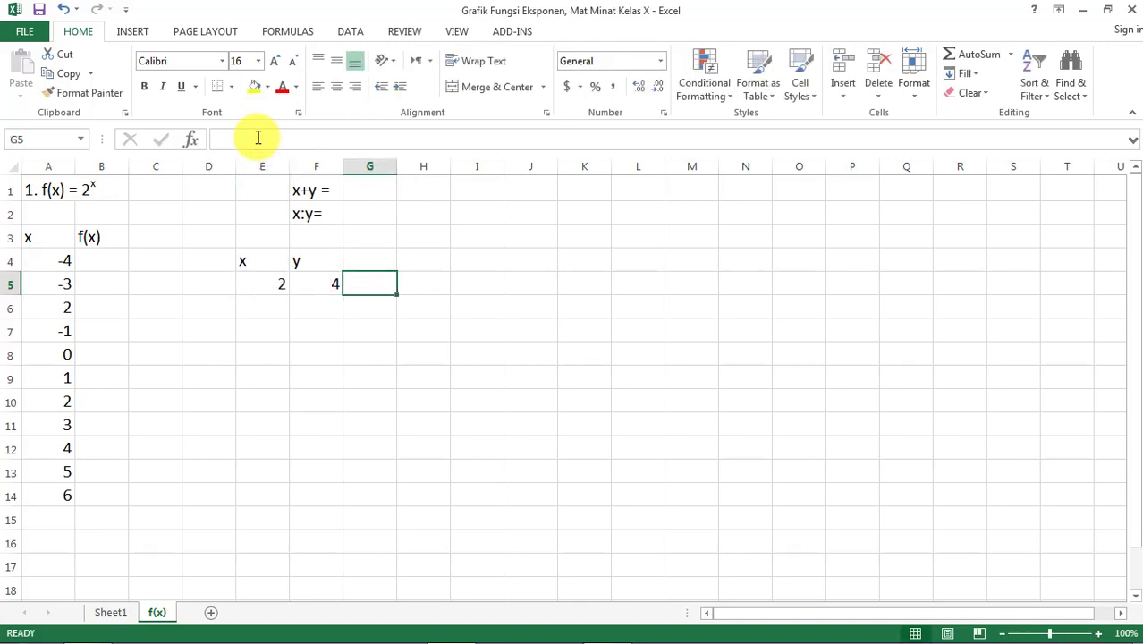
Step: Add the sample x and y values in cell G5 with the formula =E5+F5
type("=")
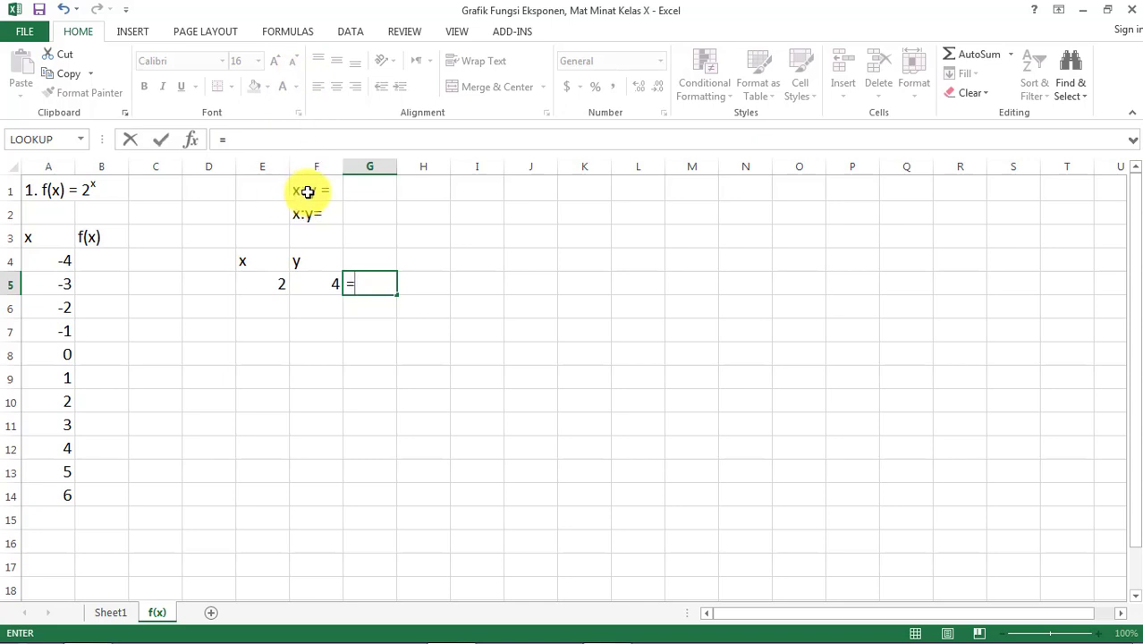
left_click(269, 283)
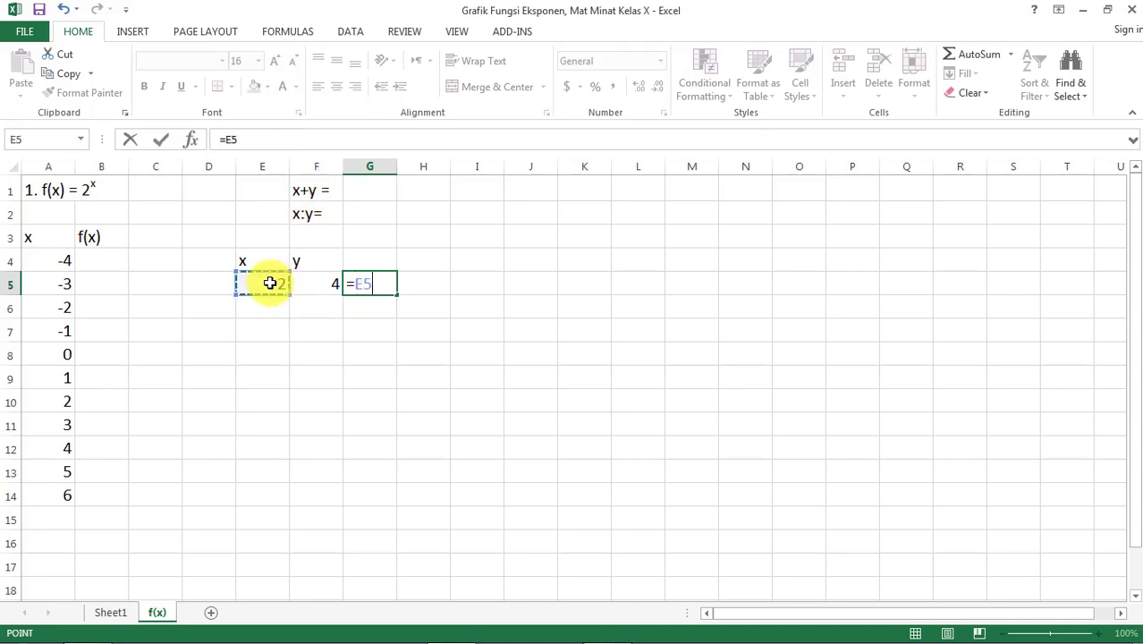
type("+")
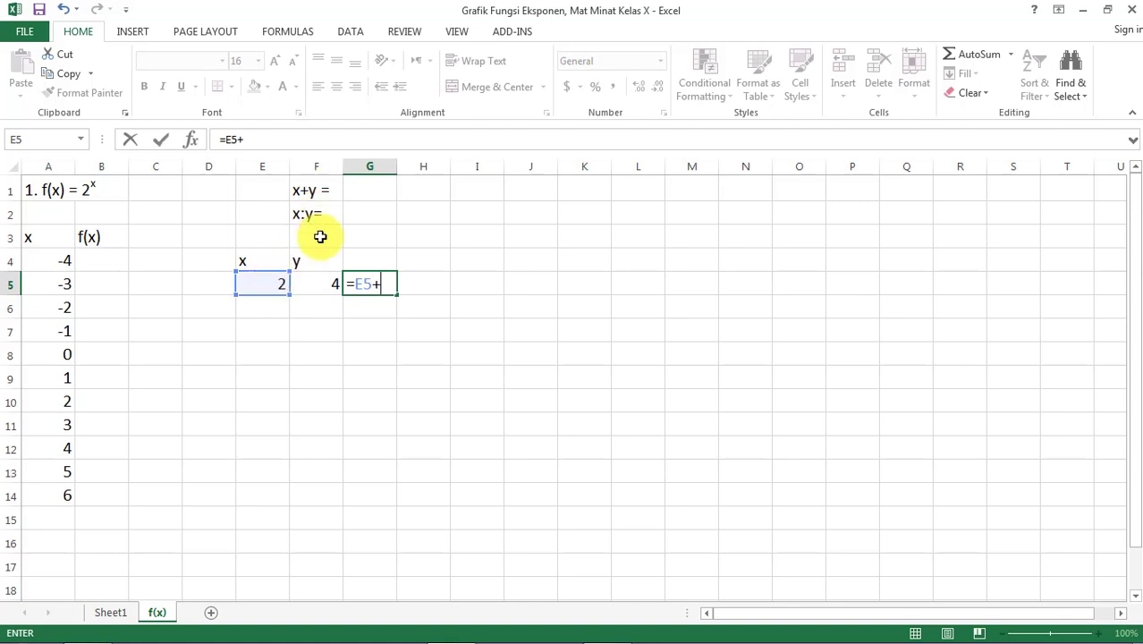
left_click(328, 283)
key("Return")
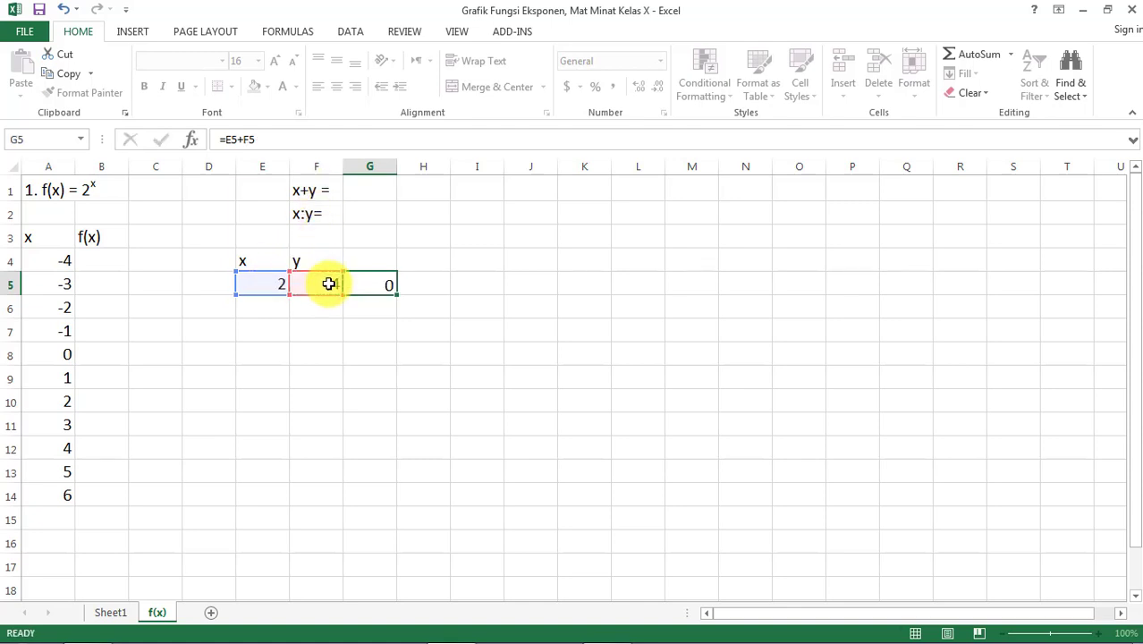
Step: Enter the column headings "x+y" in cell G4 and "x:y" in cell H4
left_click(376, 261)
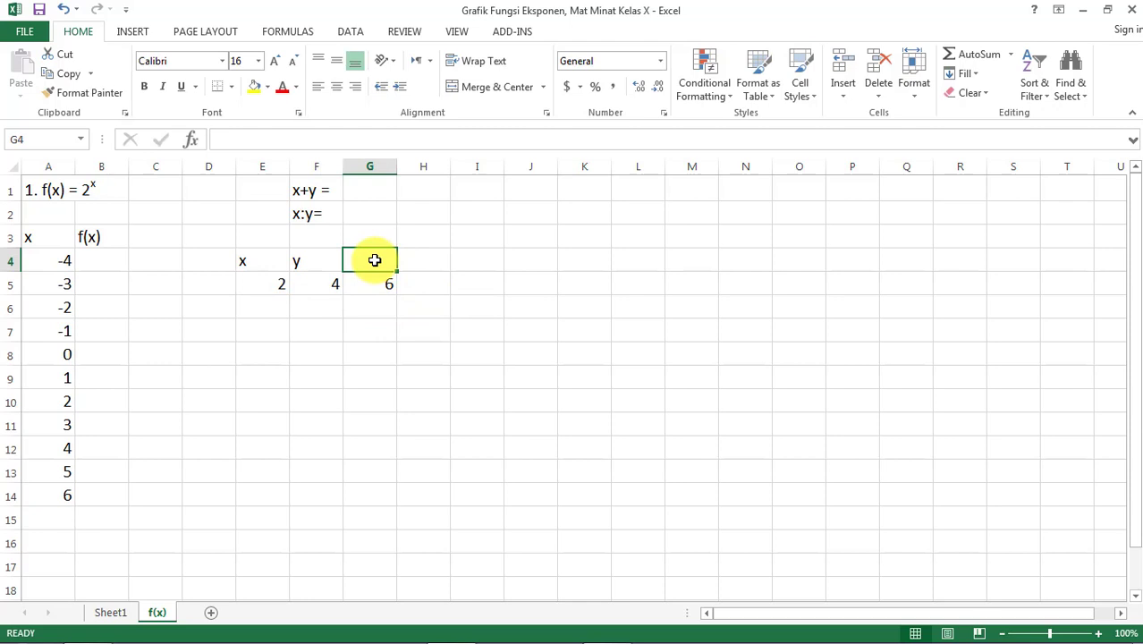
type("x+y")
key("ctrl+Return")
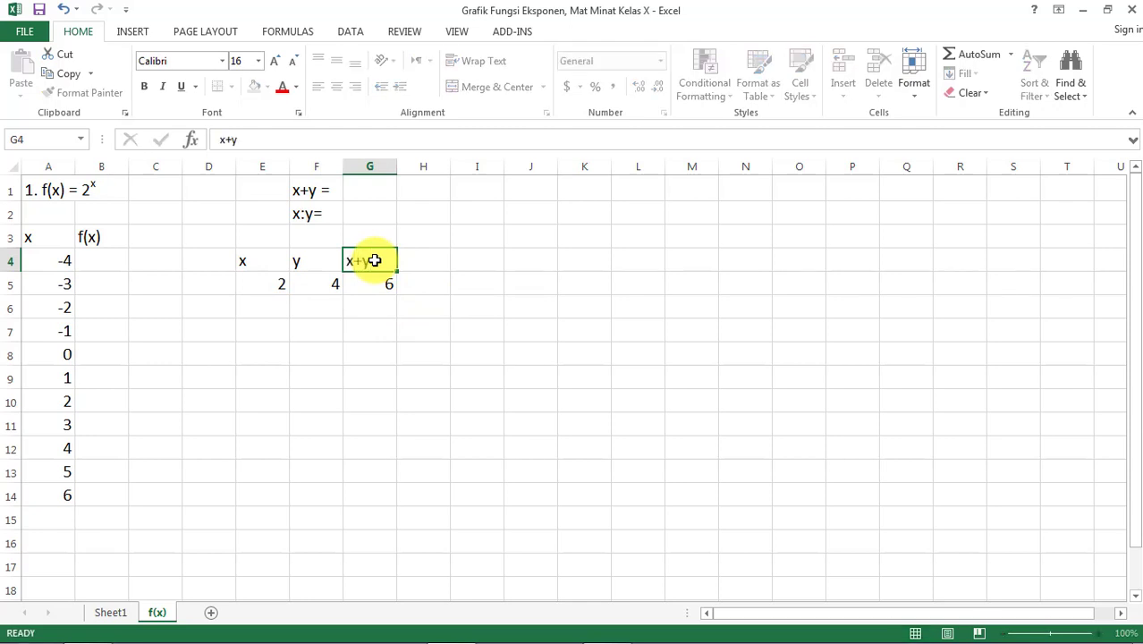
key("Right")
type("x:y")
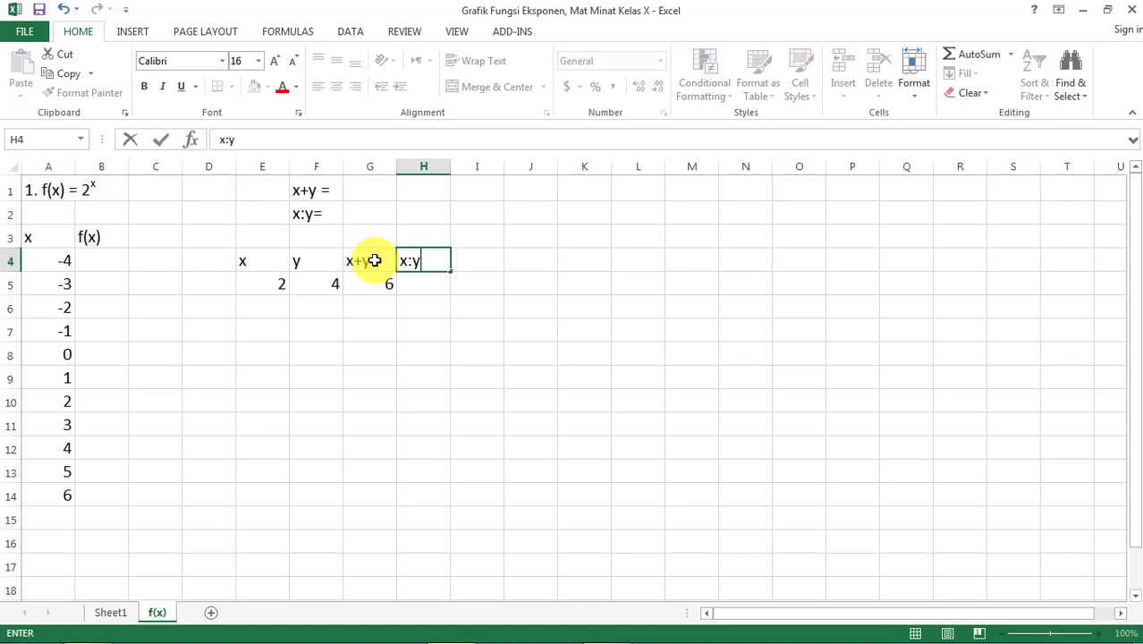
key("Return")
Step: Divide the sample x value by y in cell H5 with the formula =E5/F5
key("Left")
key("Right")
type("=")
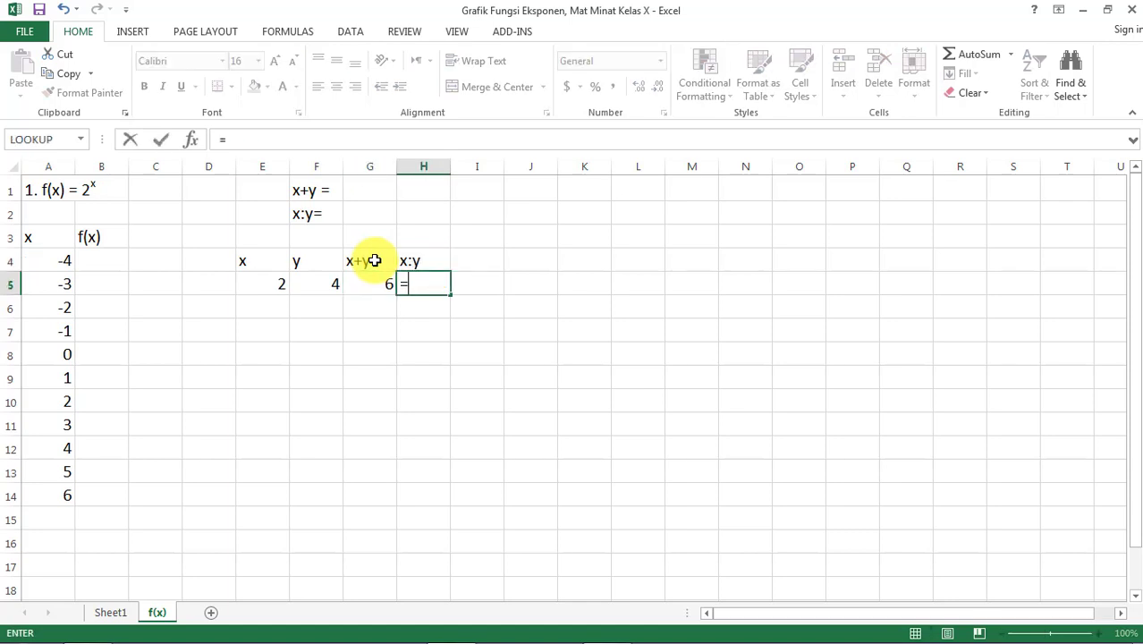
left_click(280, 284)
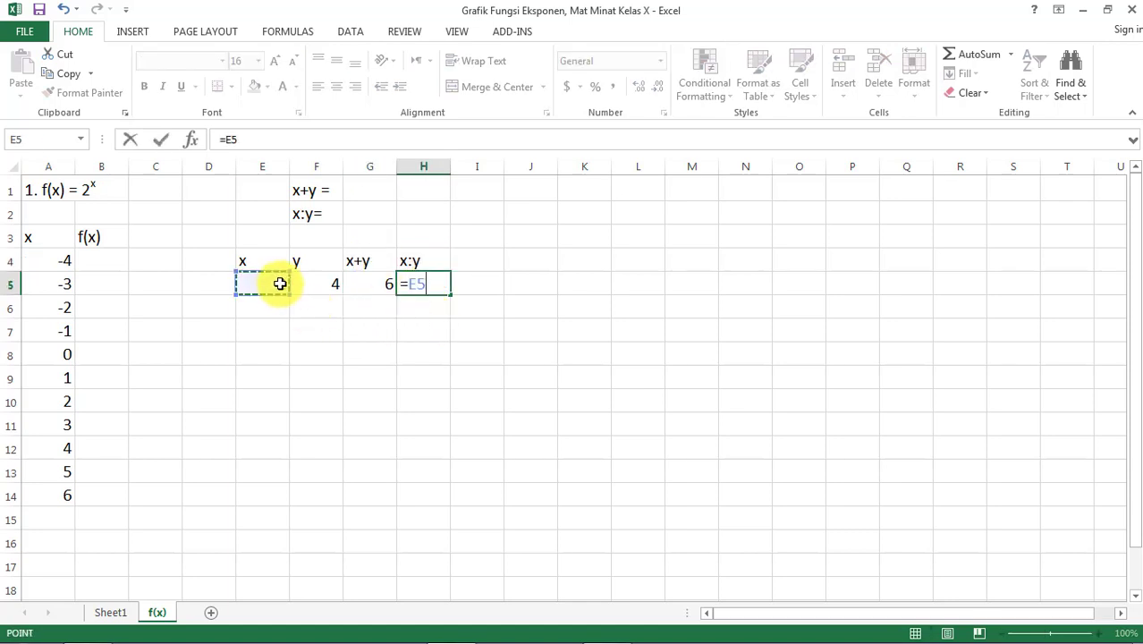
type("/")
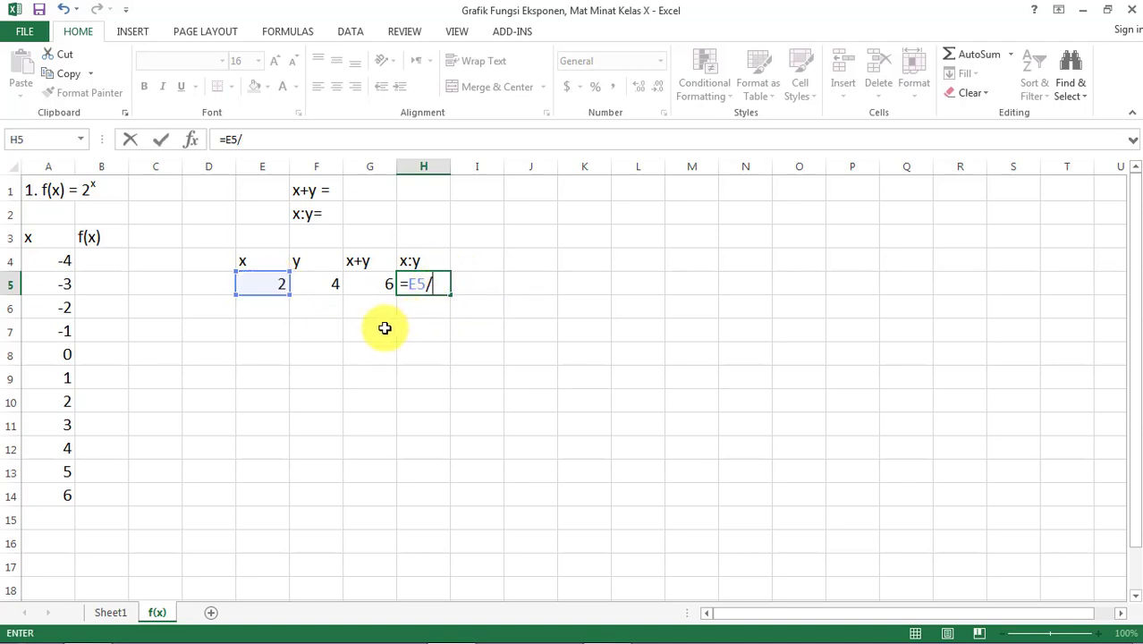
left_click(327, 284)
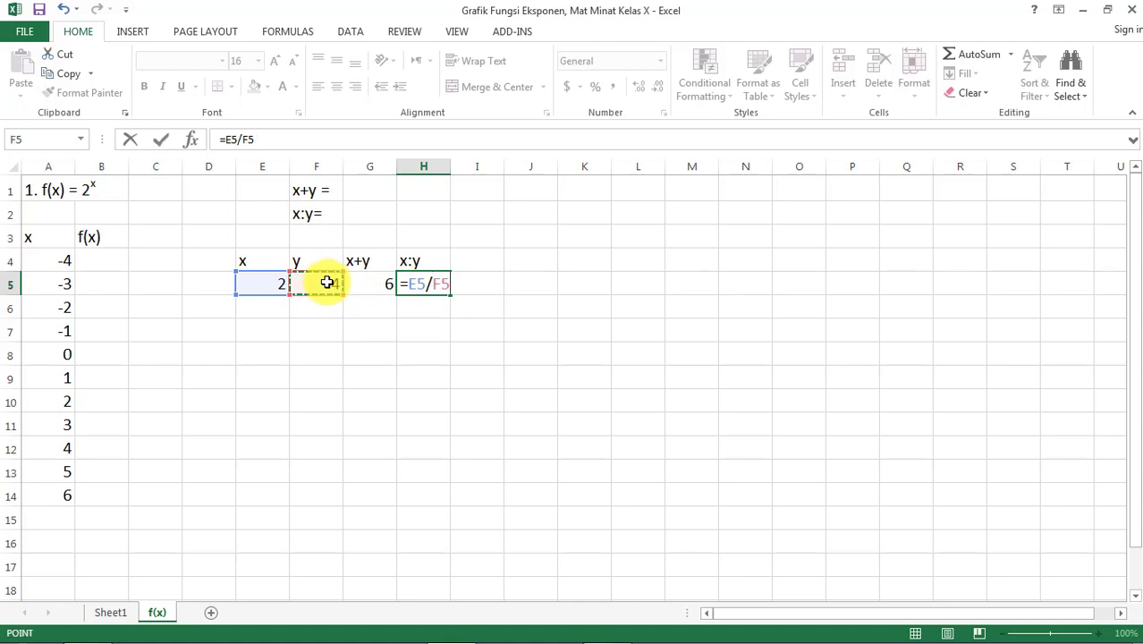
key("Return")
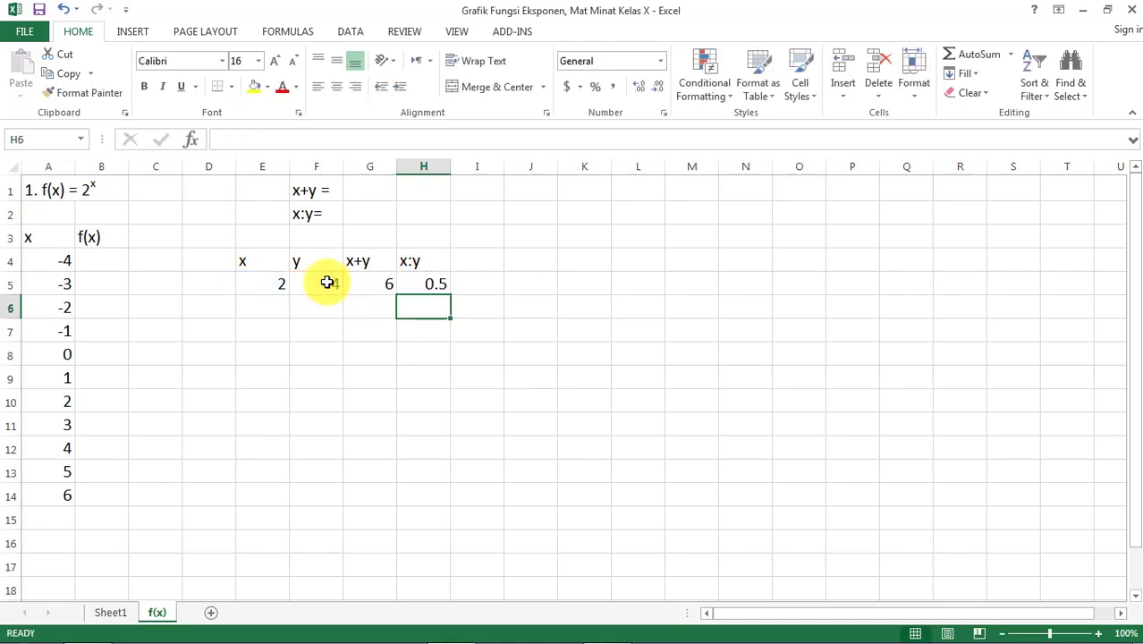
Step: Try different x values in cell E5, entering 12 first and 20 second, to recalculate the formulas
left_click(276, 284)
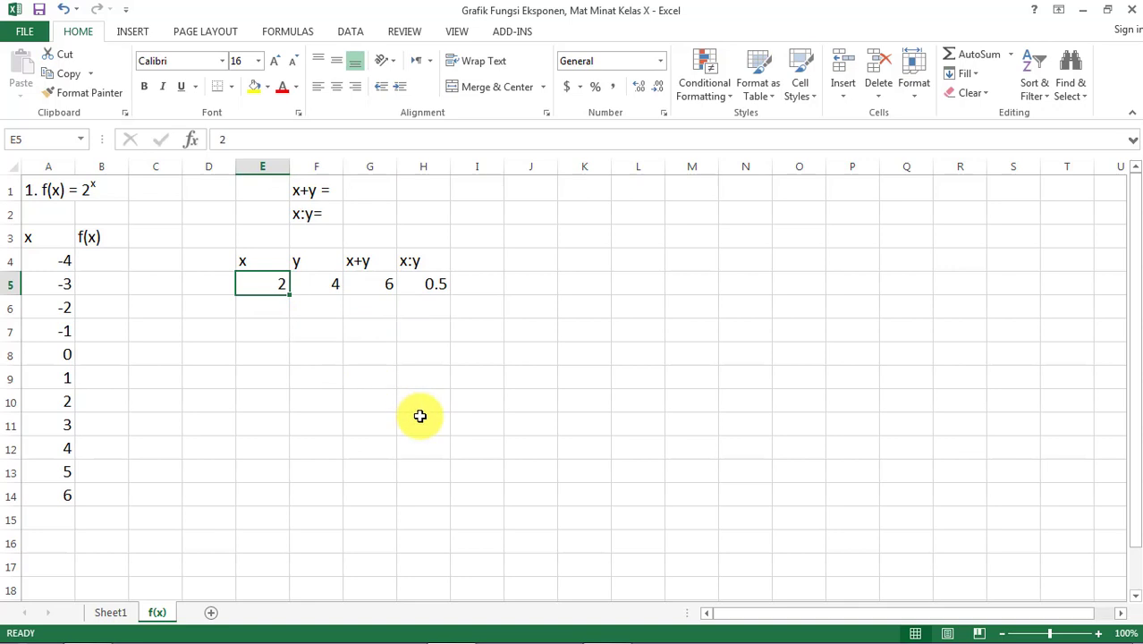
type("12")
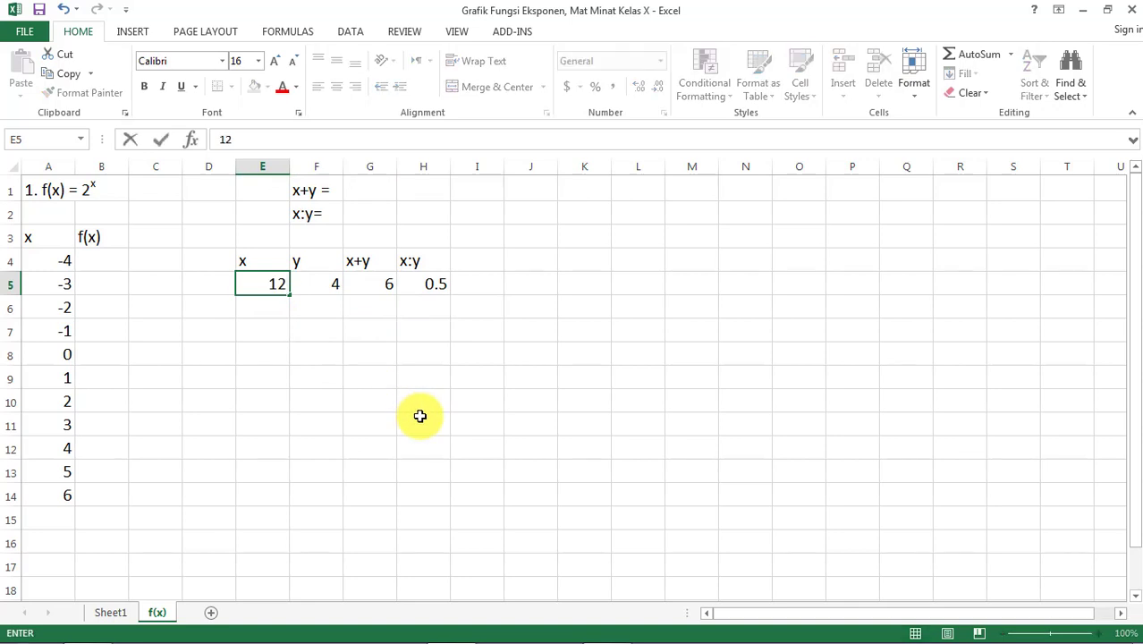
key("Return")
key("Up")
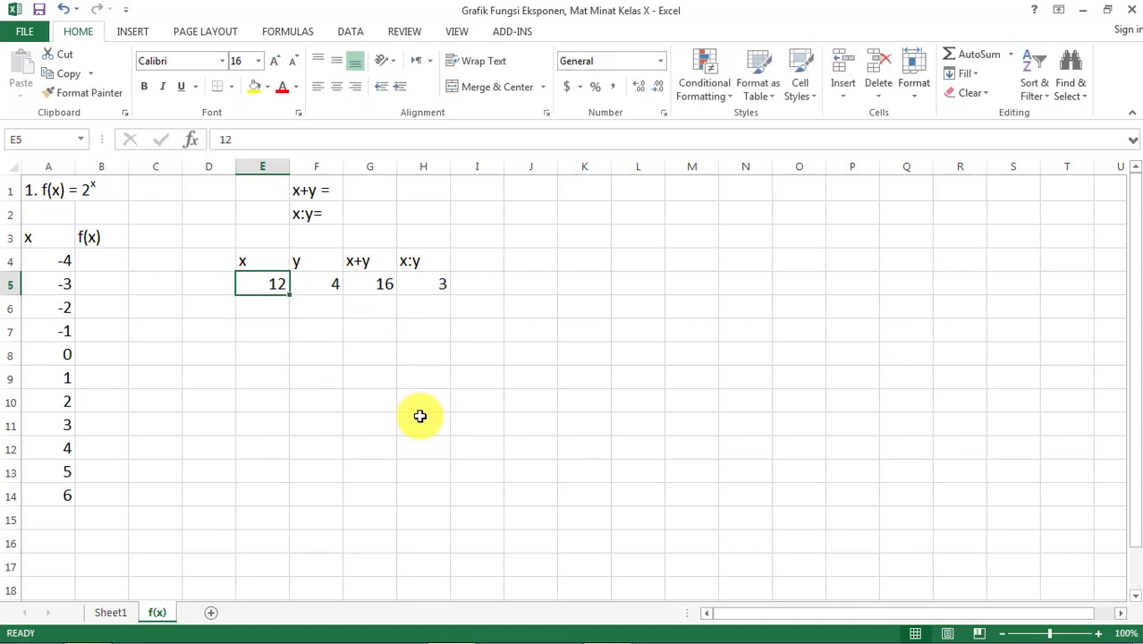
type("20")
key("Return")
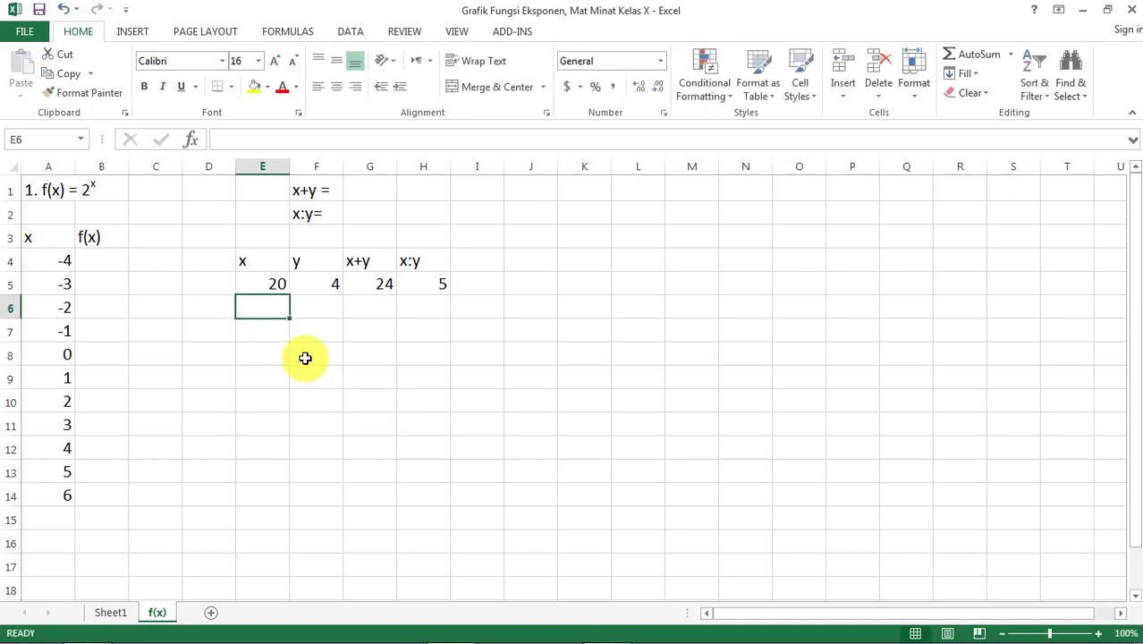
Step: Clear the whole cell-reference demonstration from the range D1:M8
left_click_drag(231, 354, 707, 87)
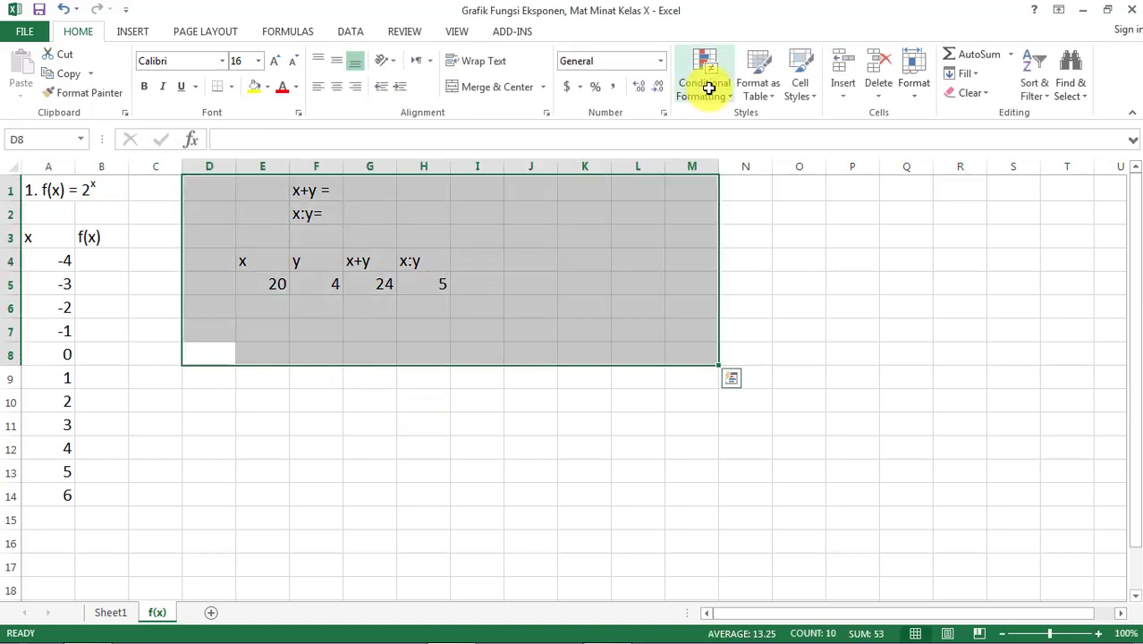
key("Delete")
Step: Calculate f(x) for the first x value in cell B4 with the formula =2^A4
left_click(103, 262)
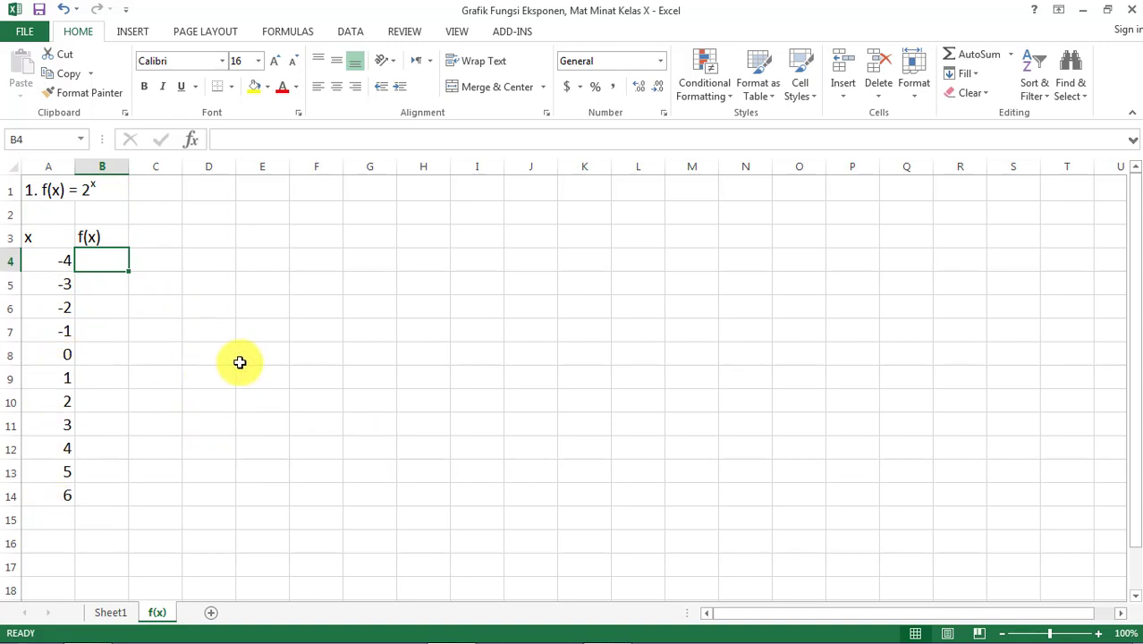
type("=")
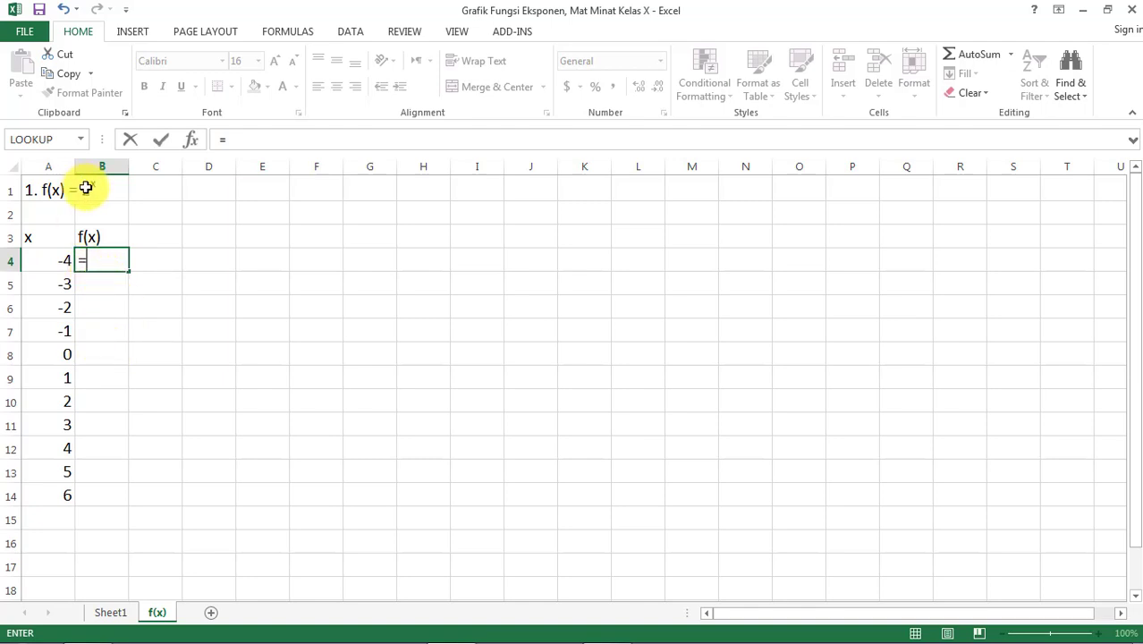
type("2^")
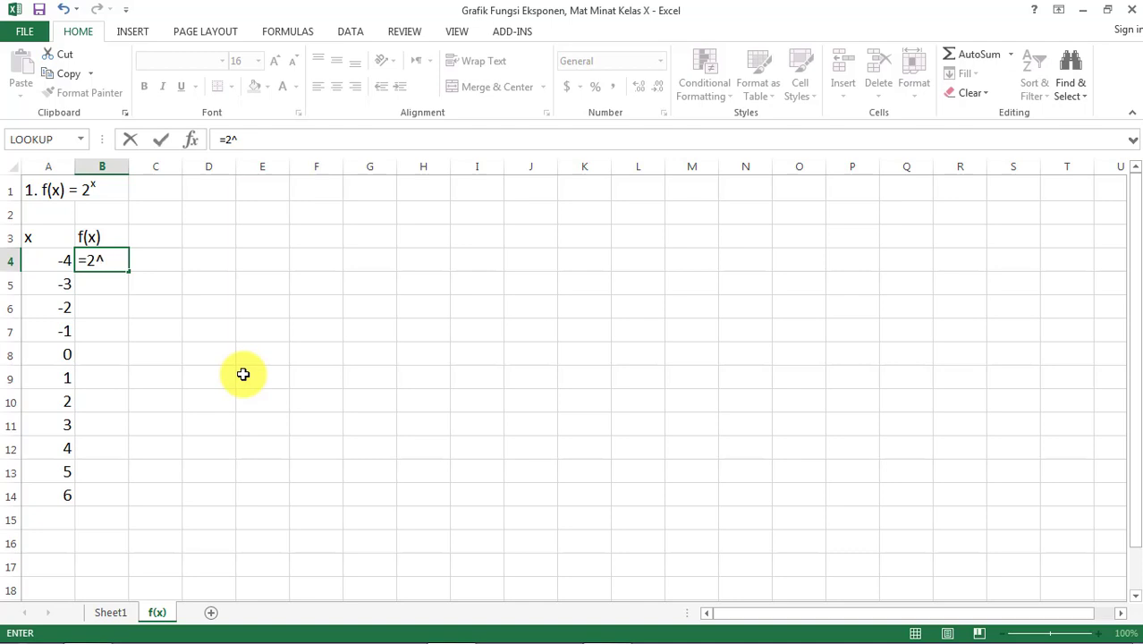
left_click(52, 259)
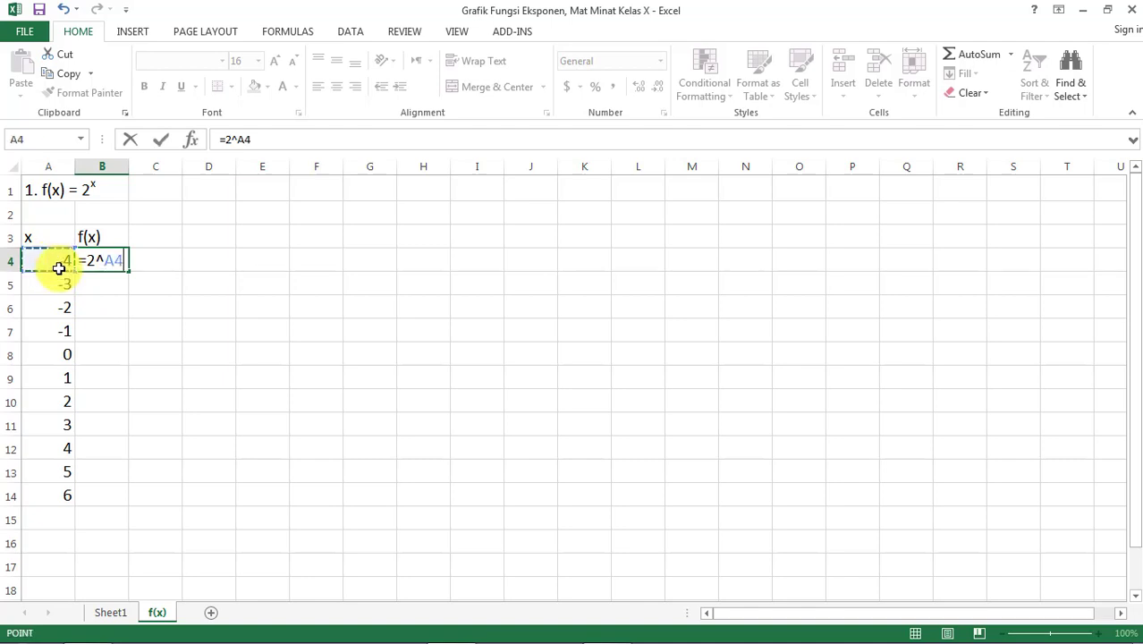
key("Return")
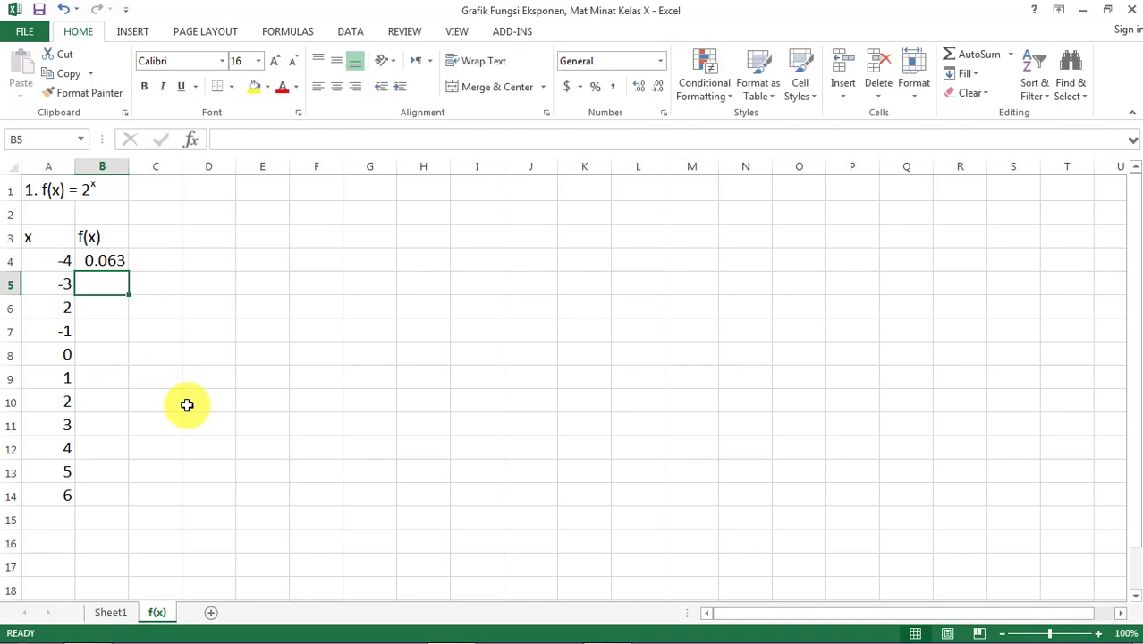
Step: Copy the formula from cell B4 and paste it into the range B5:B14
left_click(98, 259)
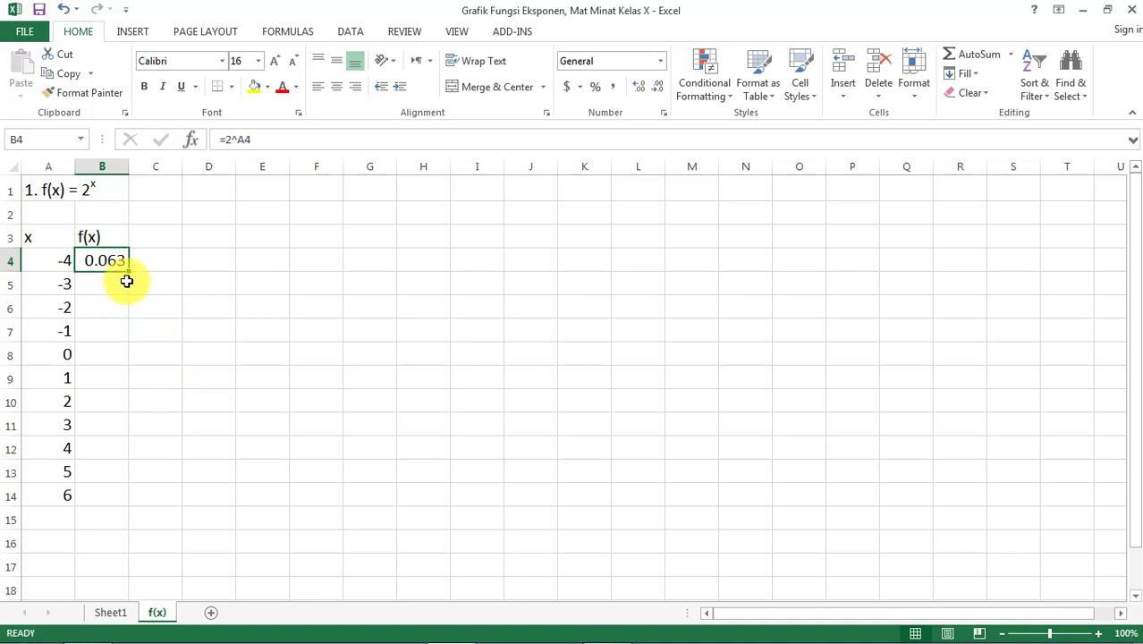
left_click(104, 283)
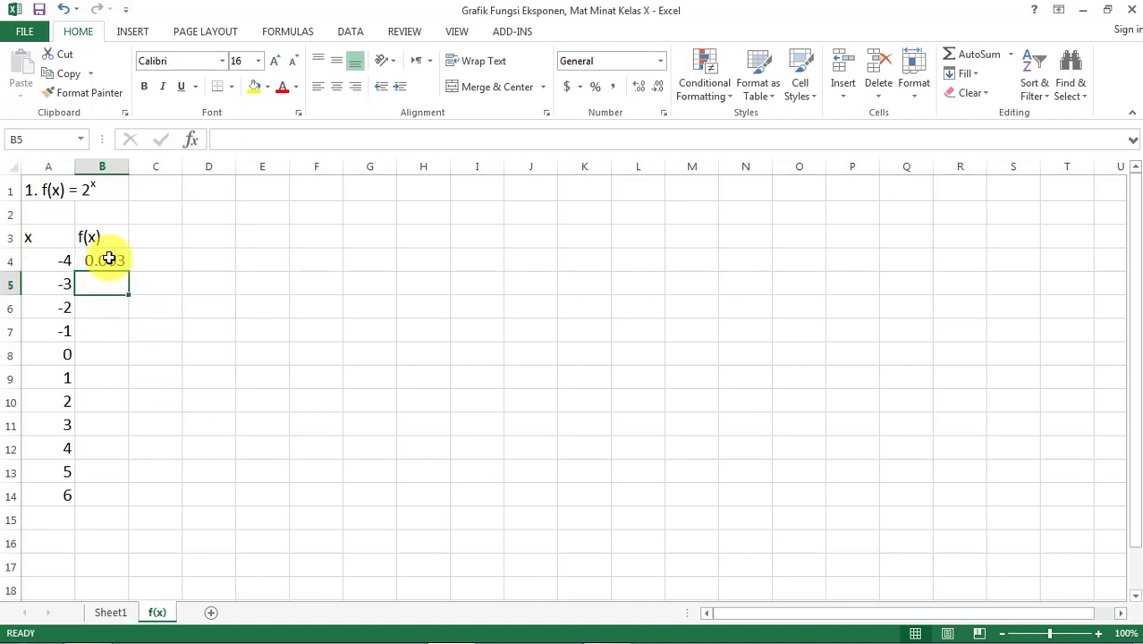
left_click(108, 259)
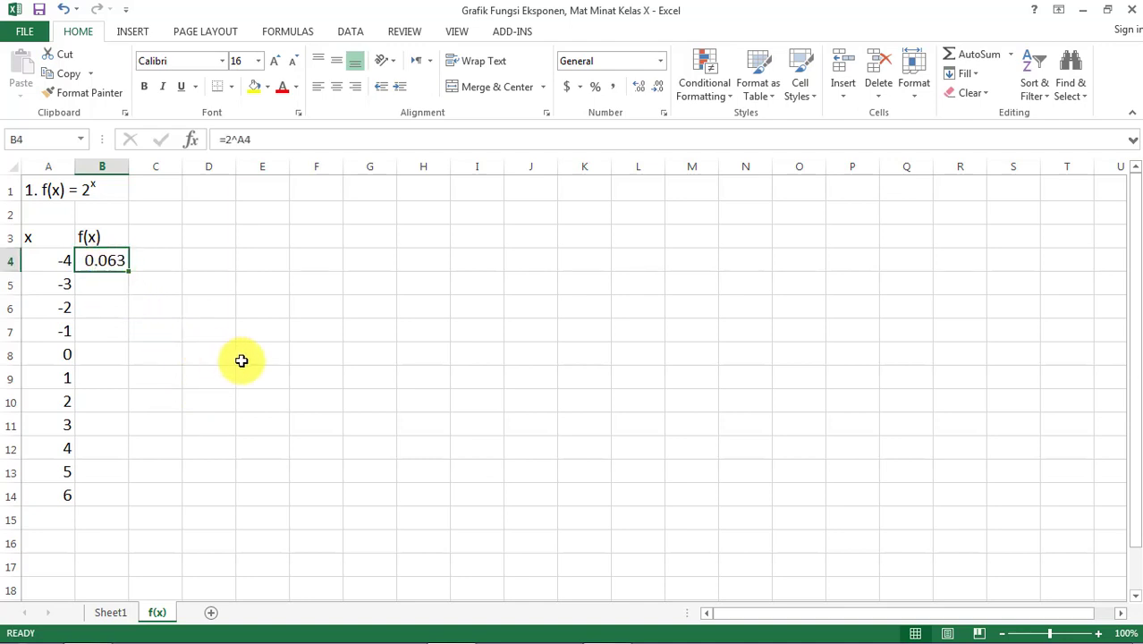
key("ctrl+c")
key("Down")
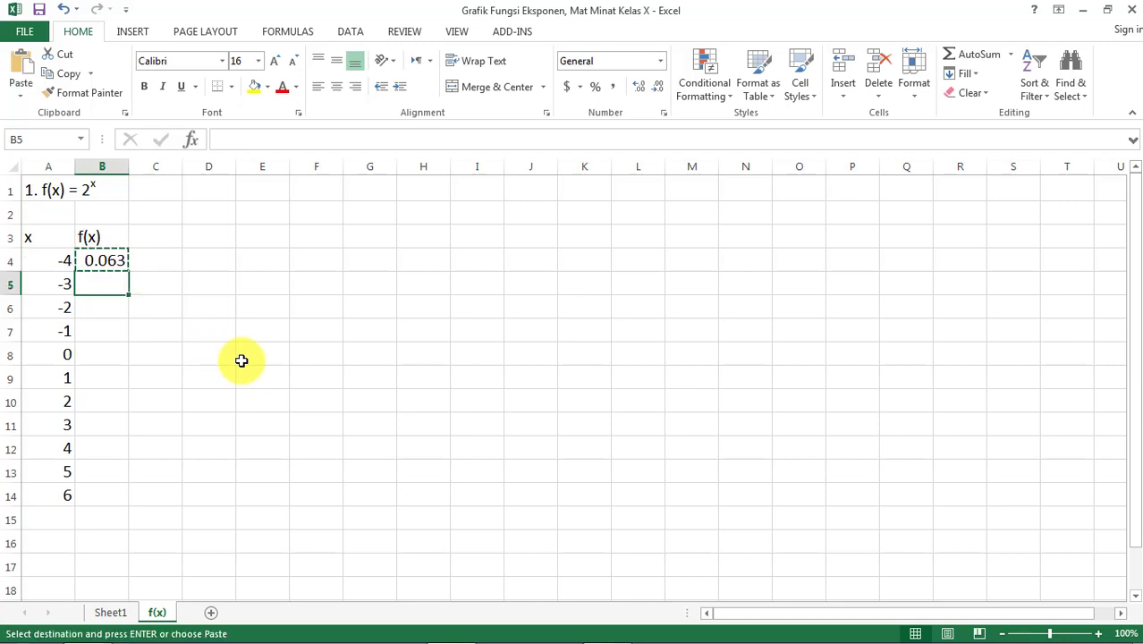
key("shift+Down")
key("shift+Down")
key("shift+Down")
key("shift+Down")
key("shift+Down")
key("shift+Down")
key("shift+Down")
key("shift+Down")
key("shift+Down")
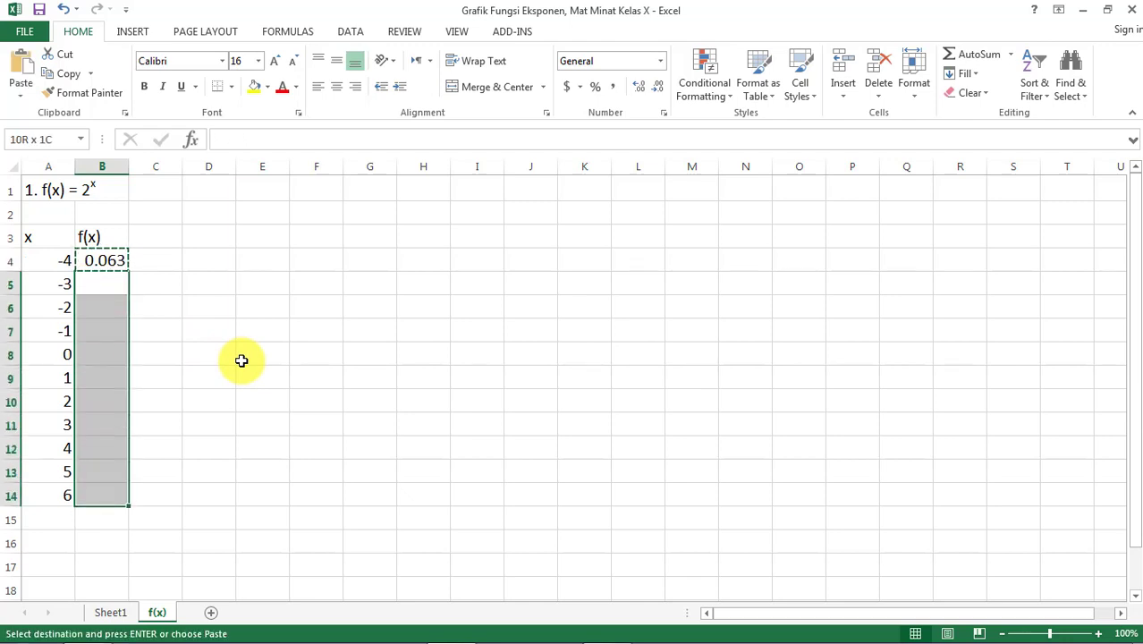
key("ctrl+v")
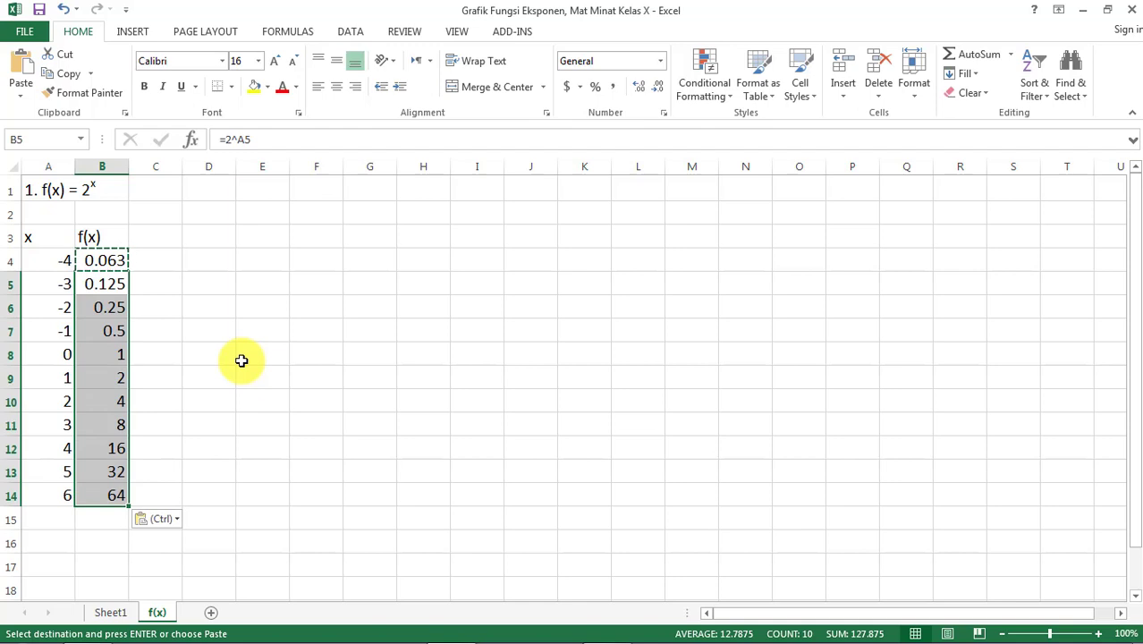
left_click(241, 367)
key("Escape")
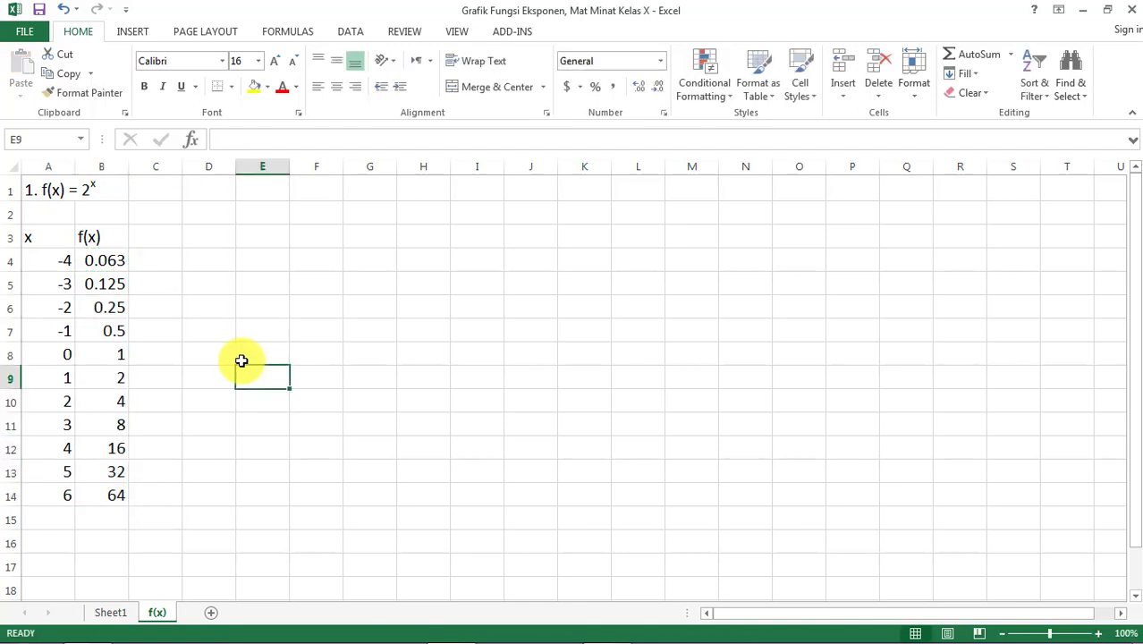
Step: Clear the pasted f(x) formulas from the range B5:B14
left_click(110, 282)
key("shift+Down")
key("shift+Down")
key("shift+Down")
key("shift+Down")
key("shift+Down")
key("shift+Down")
key("shift+Down")
key("shift+Down")
key("shift+Down")
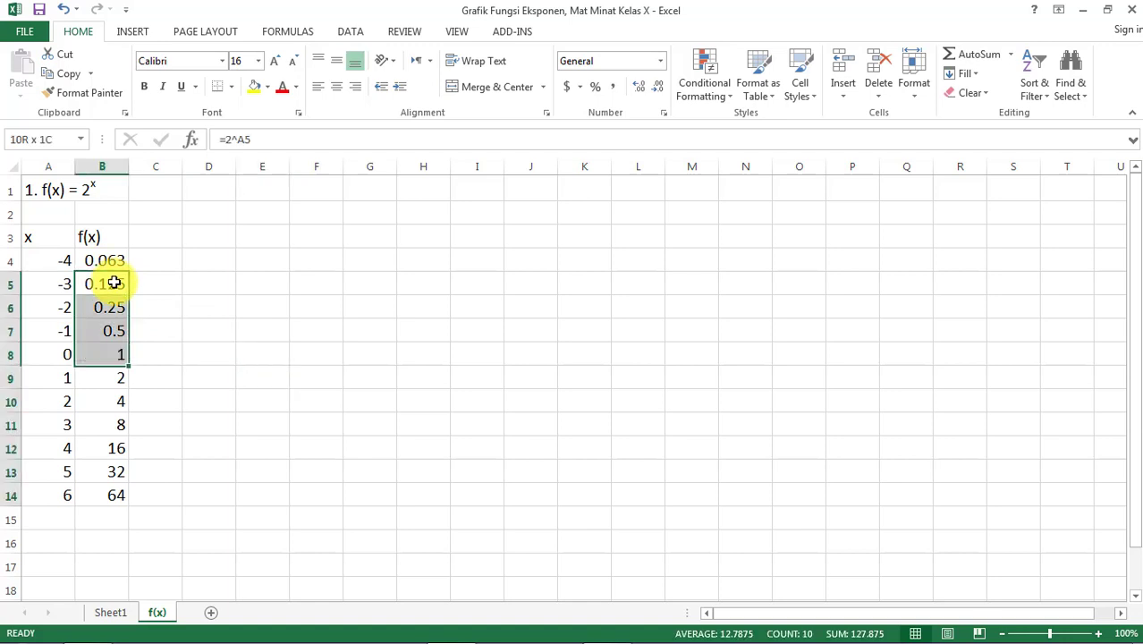
key("Delete")
left_click(190, 297)
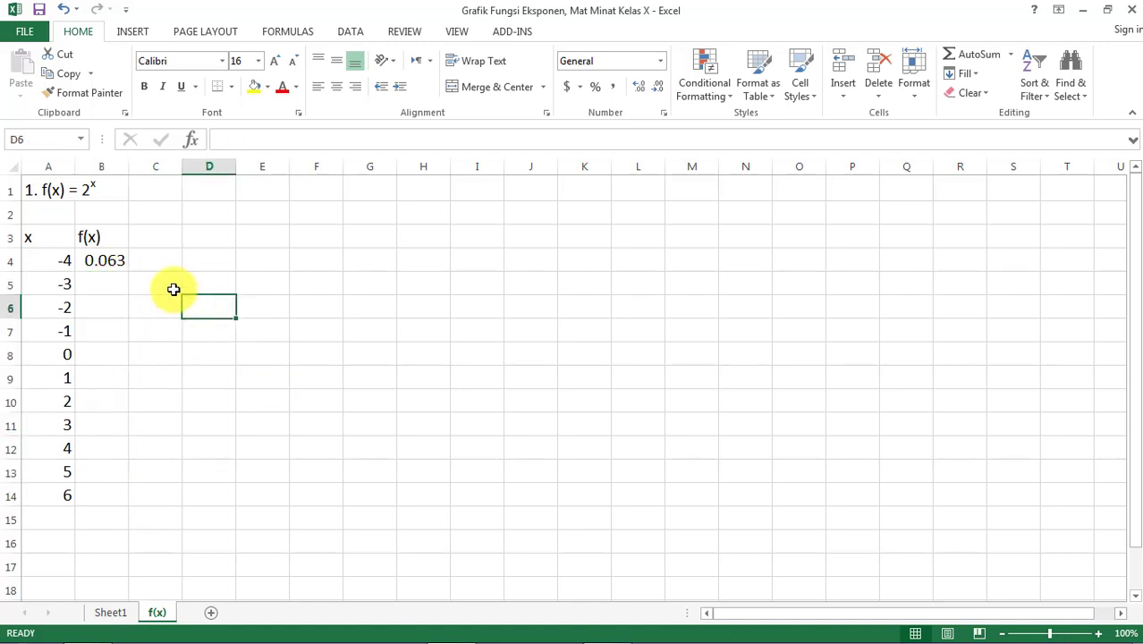
Step: Fill the formula in cell B4 down through cell B14 by extending it with AutoFill
left_click(101, 259)
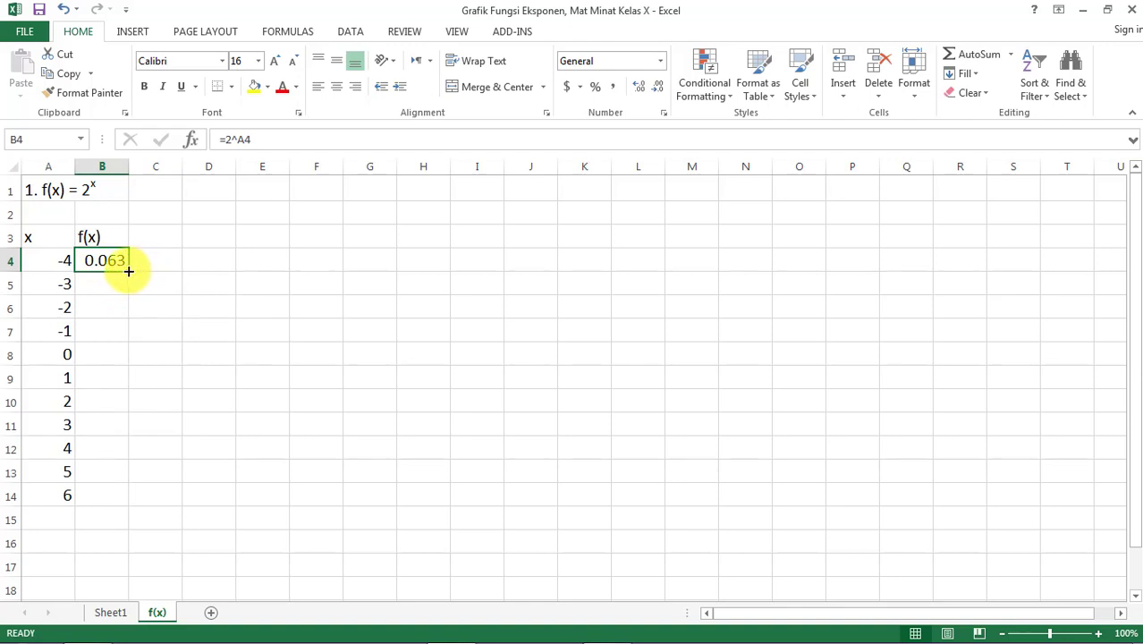
left_click_drag(129, 271, 131, 506)
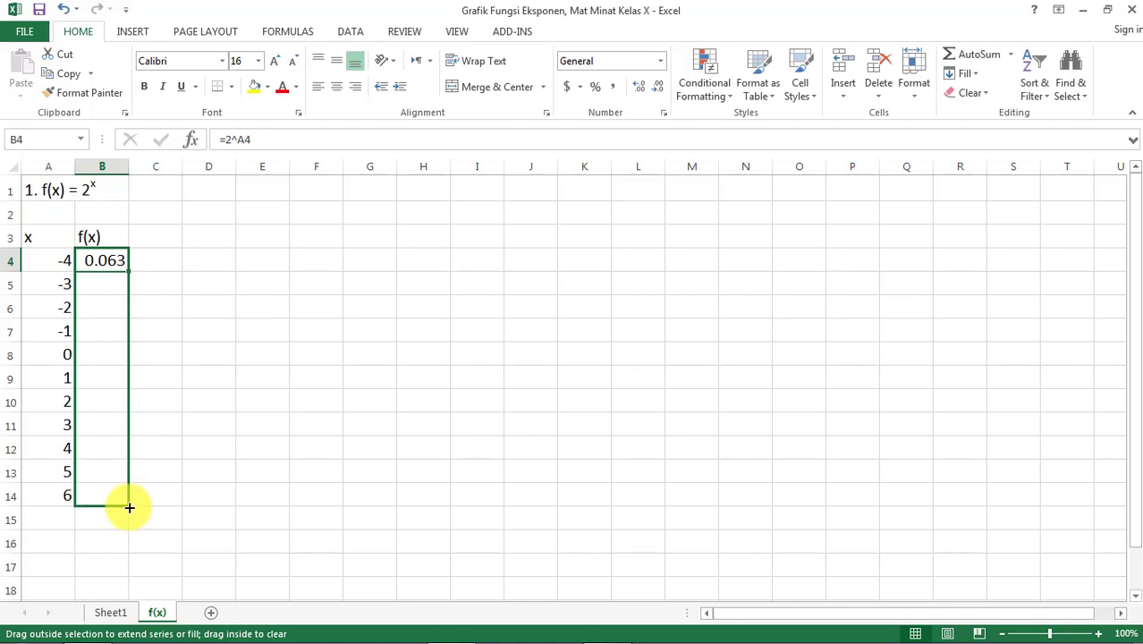
left_click_drag(128, 507, 128, 502)
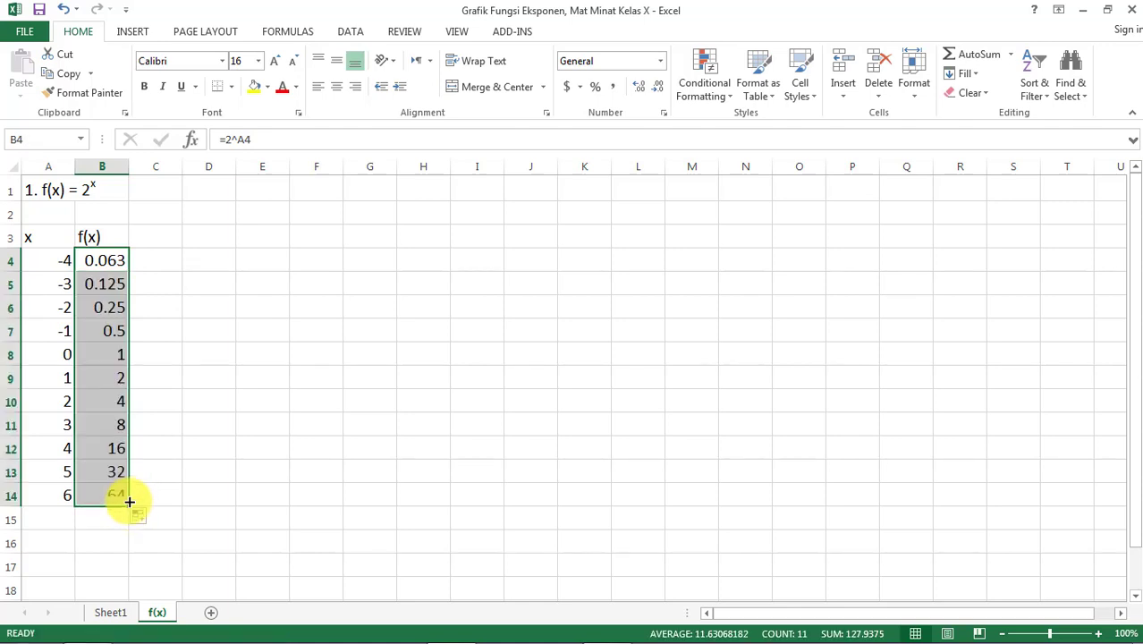
left_click(286, 444)
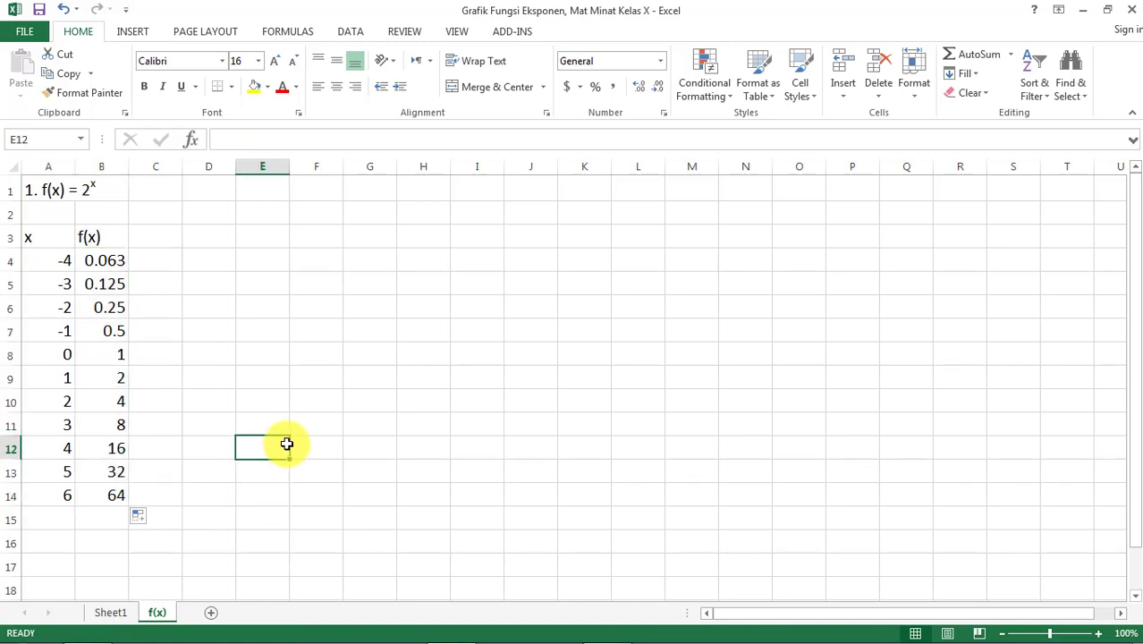
Step: Centre the contents of the x and f(x) table A3:B14 both vertically and horizontally
left_click_drag(36, 238, 102, 486)
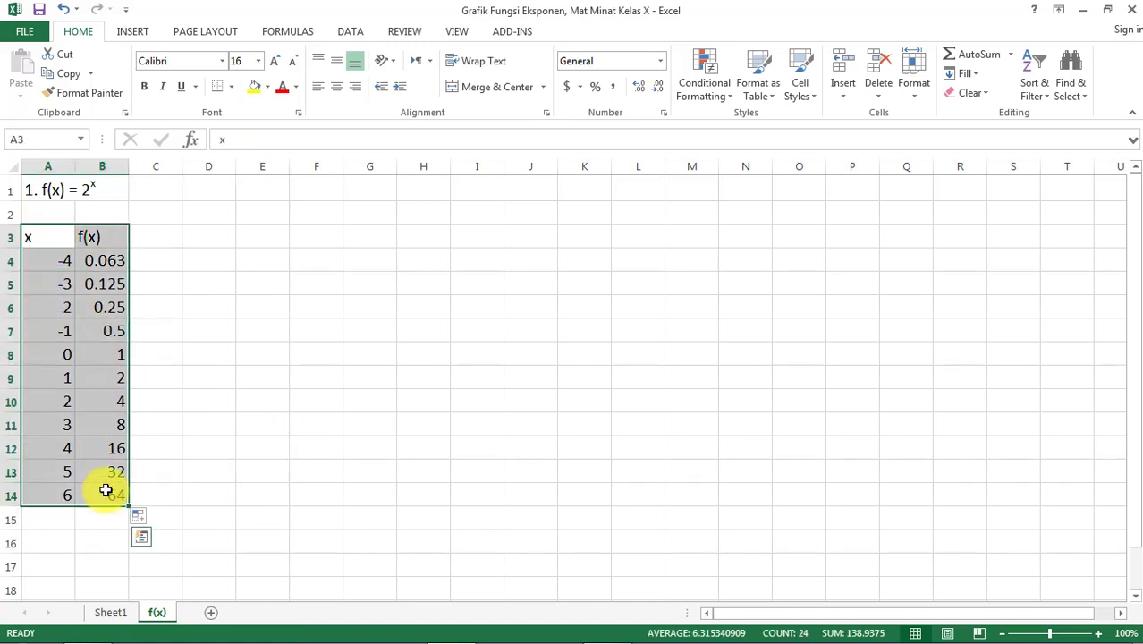
left_click(337, 61)
left_click(337, 88)
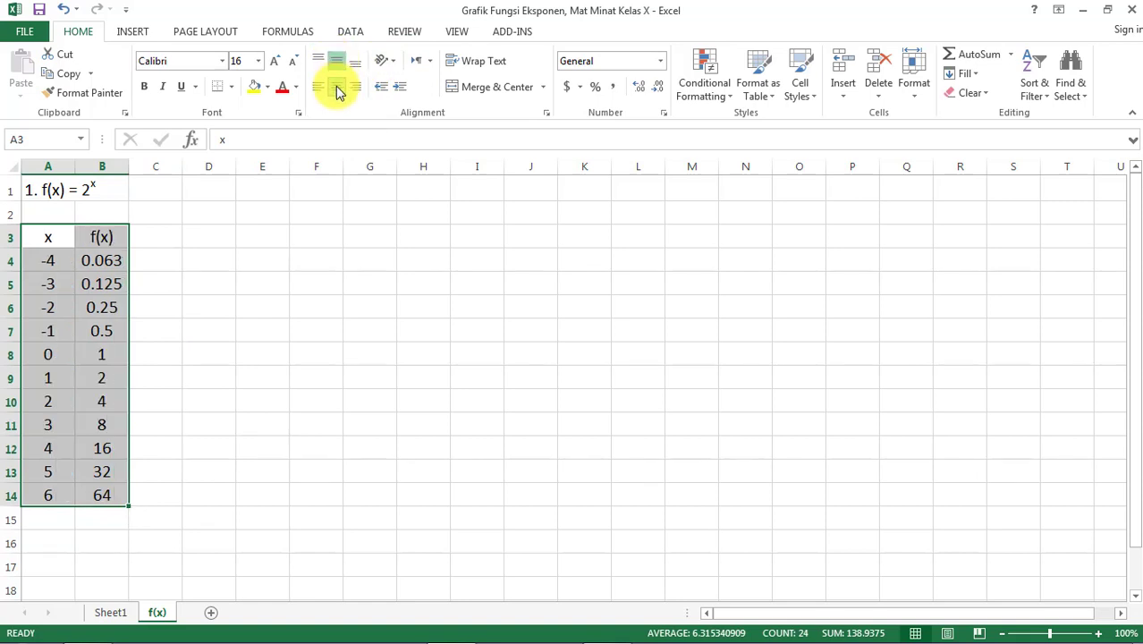
Step: Make the text of the table A3:B14 bold and shade its cells light orange
key("ctrl+b")
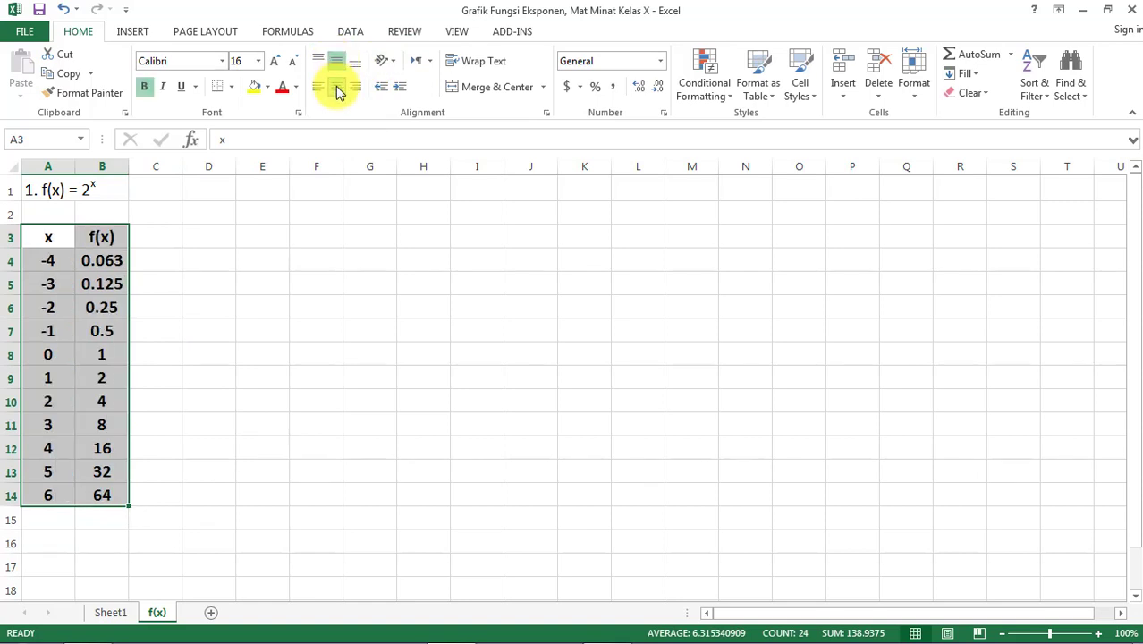
left_click(267, 87)
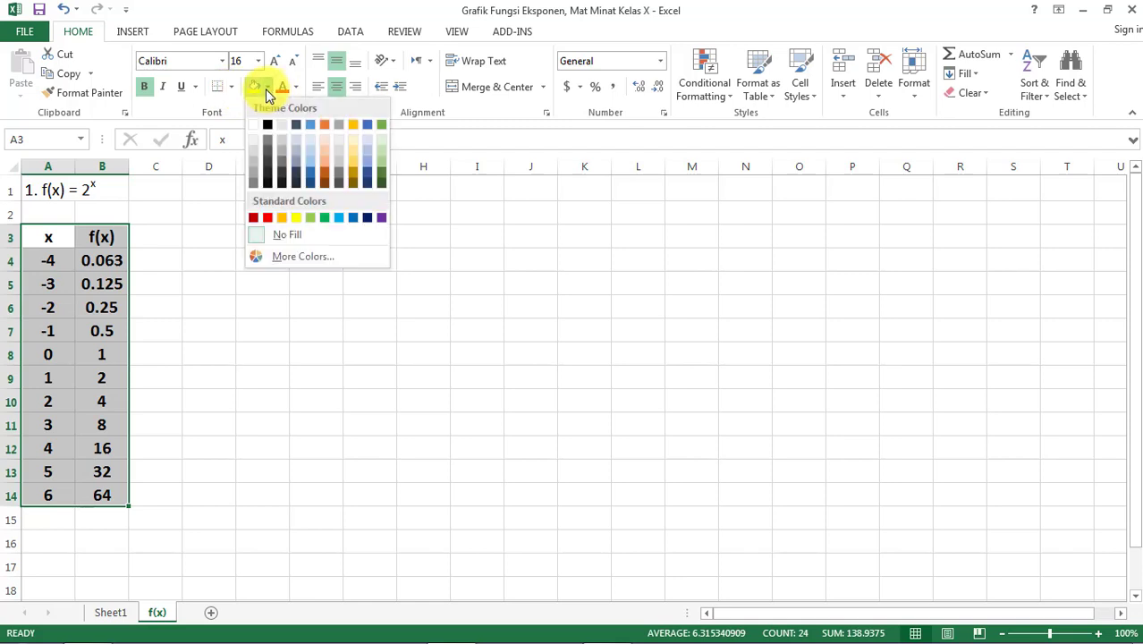
left_click(326, 159)
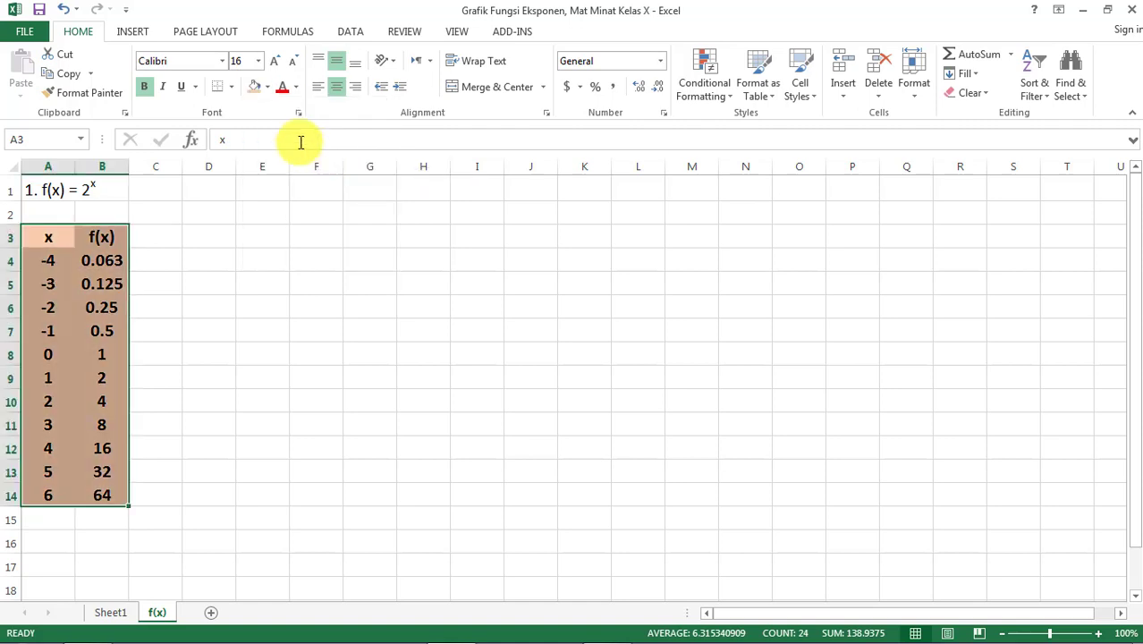
Step: Choose a medium solid line style in standard green for the borders of the table A3:B14
left_click(231, 86)
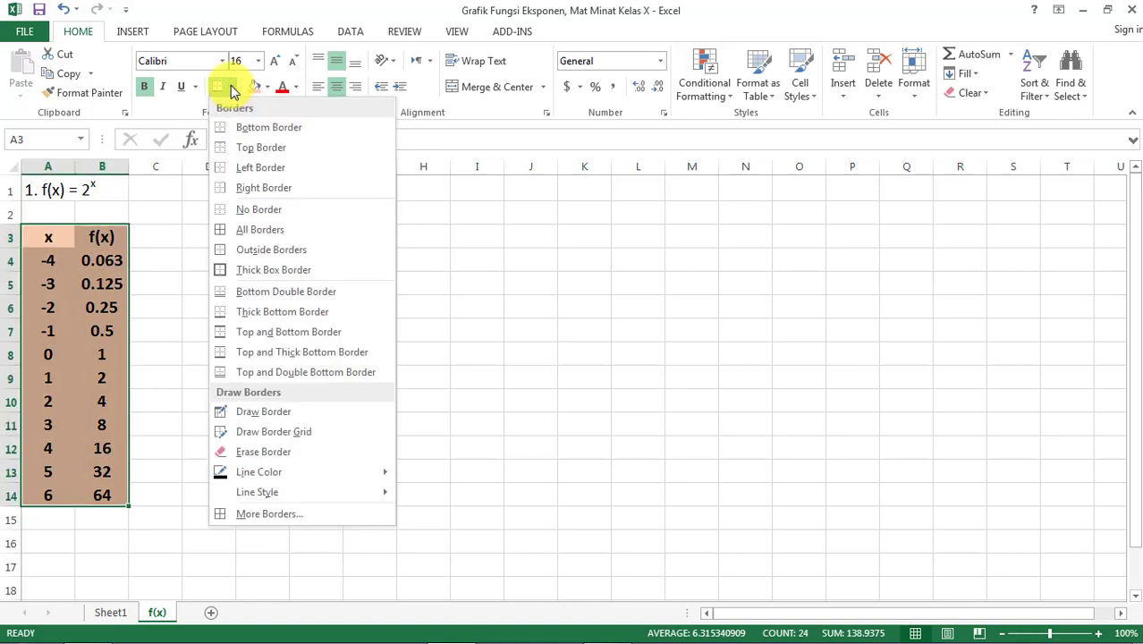
left_click(257, 515)
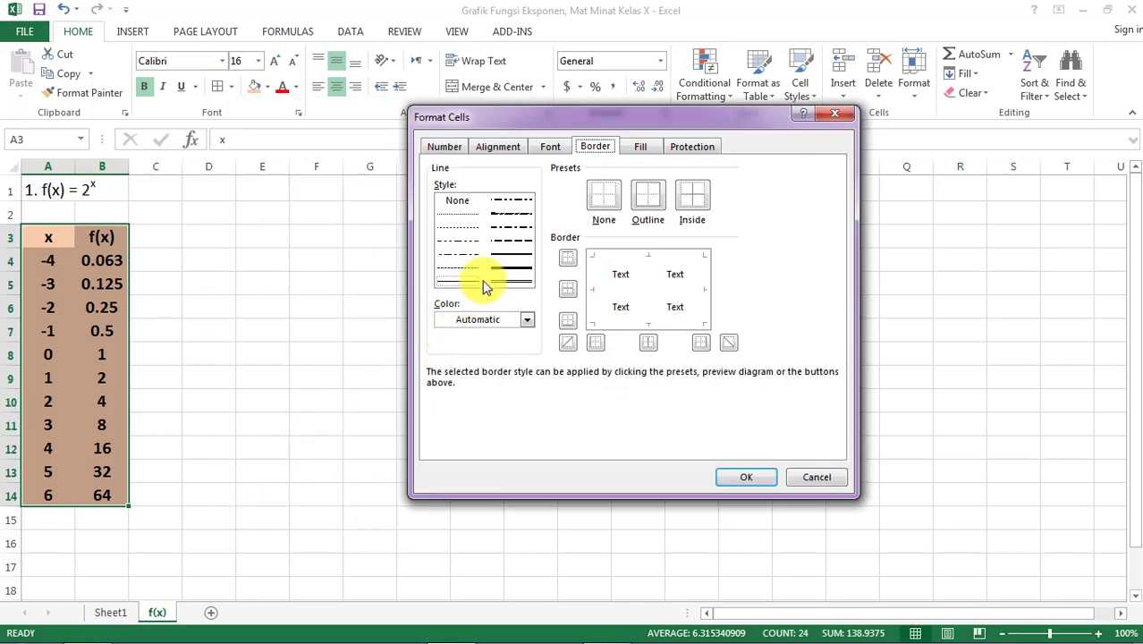
left_click(513, 253)
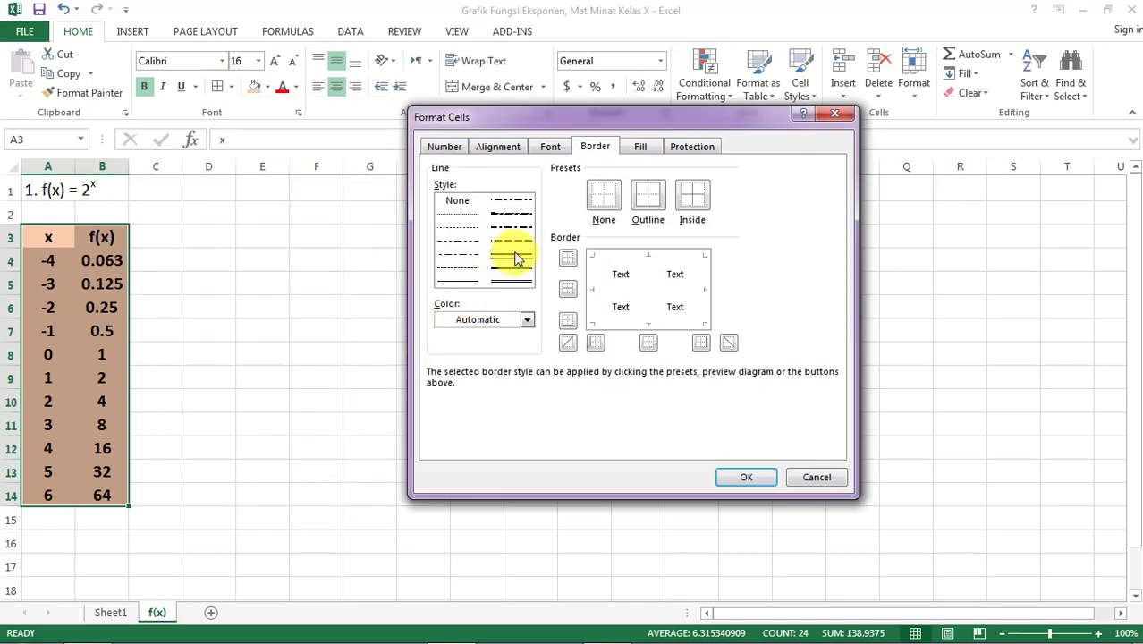
left_click(527, 320)
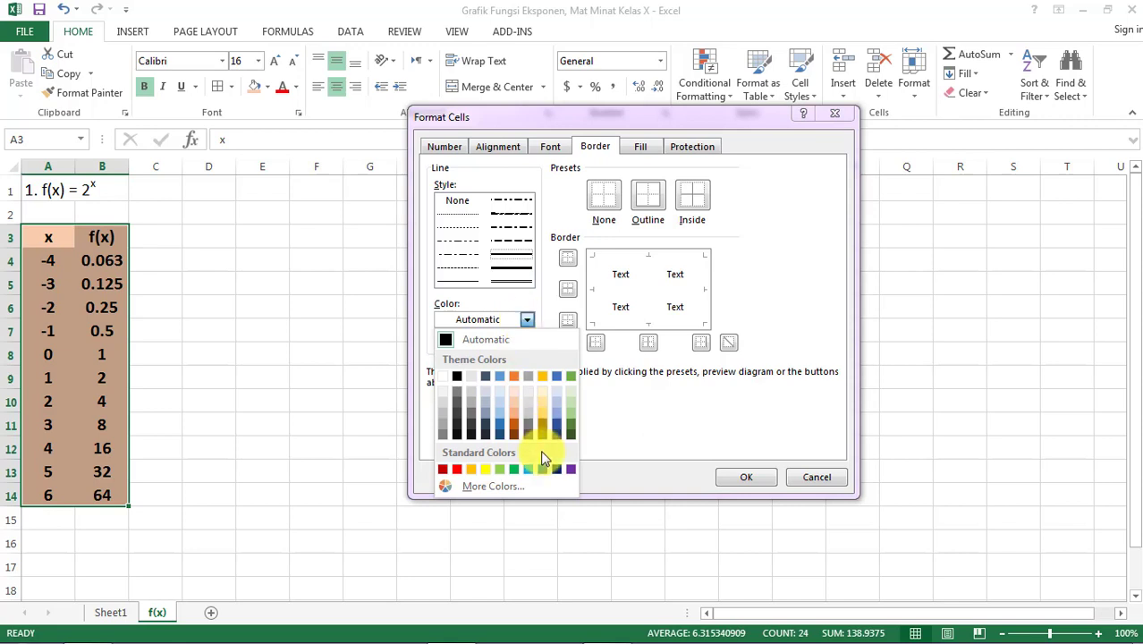
left_click(515, 470)
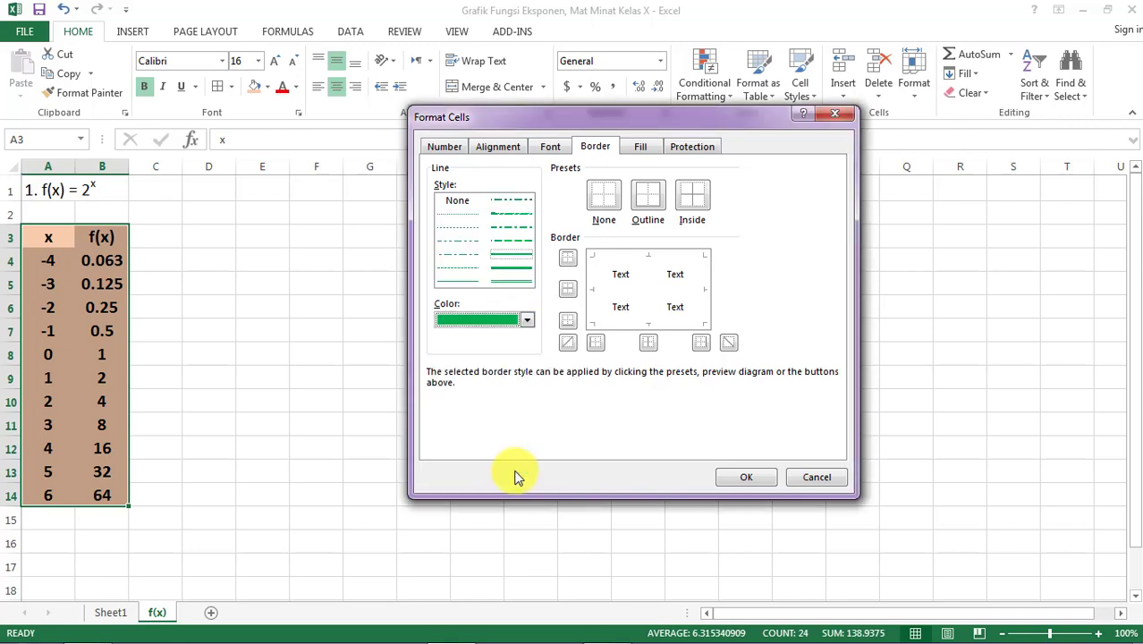
Step: Try the inside and outline border presets on the table, remove them, and toggle a diagonal border on and off
left_click(691, 205)
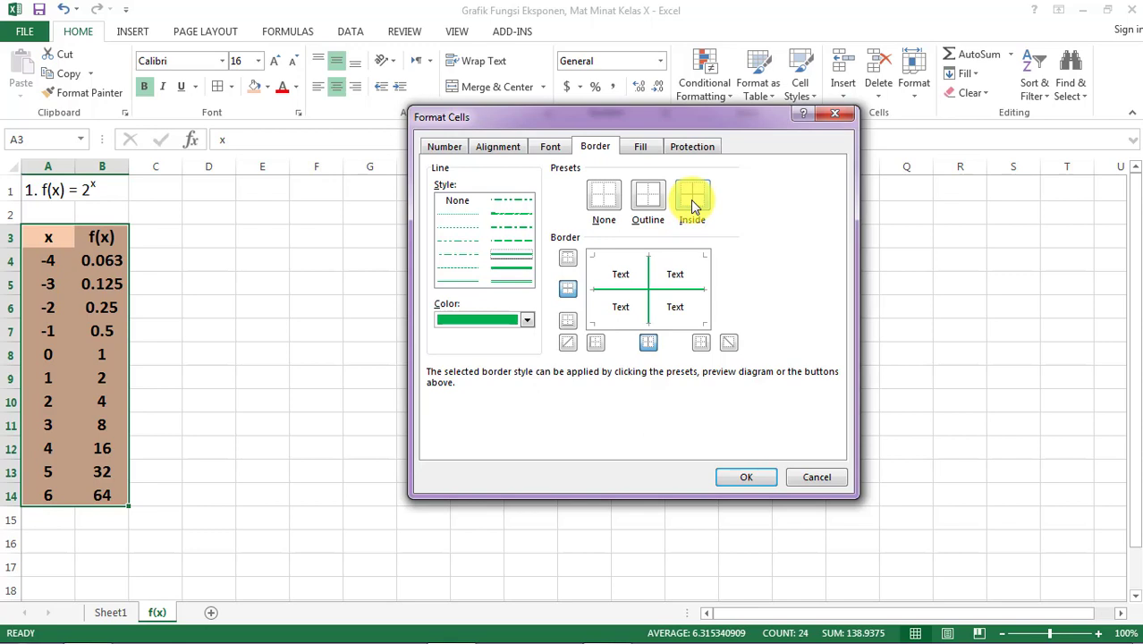
left_click(646, 200)
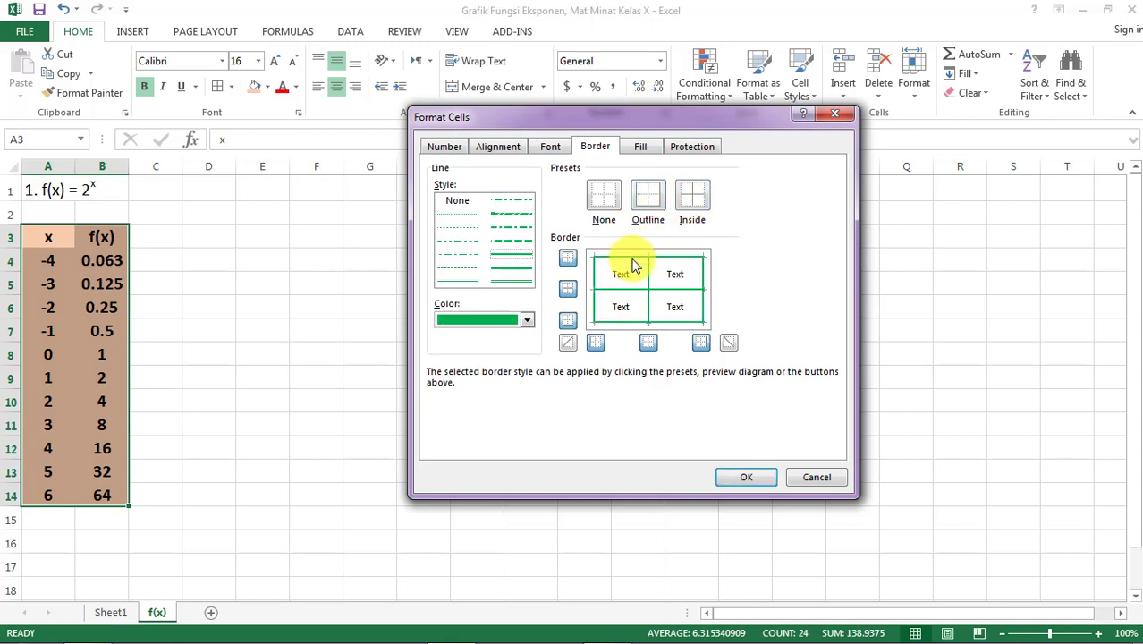
left_click(604, 206)
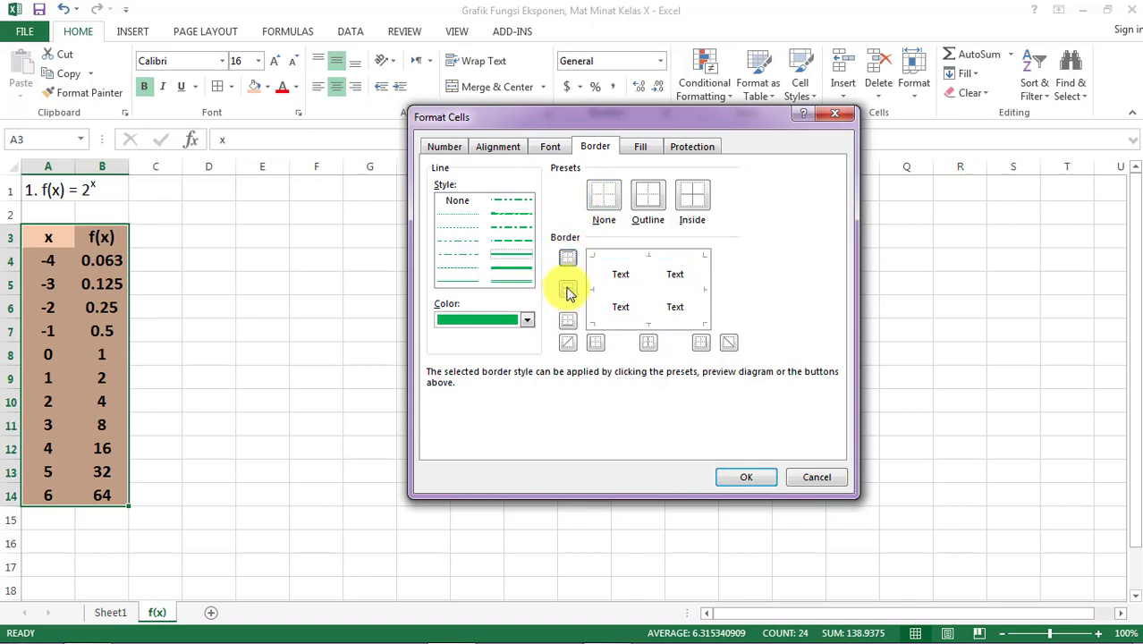
left_click(567, 344)
left_click(567, 344)
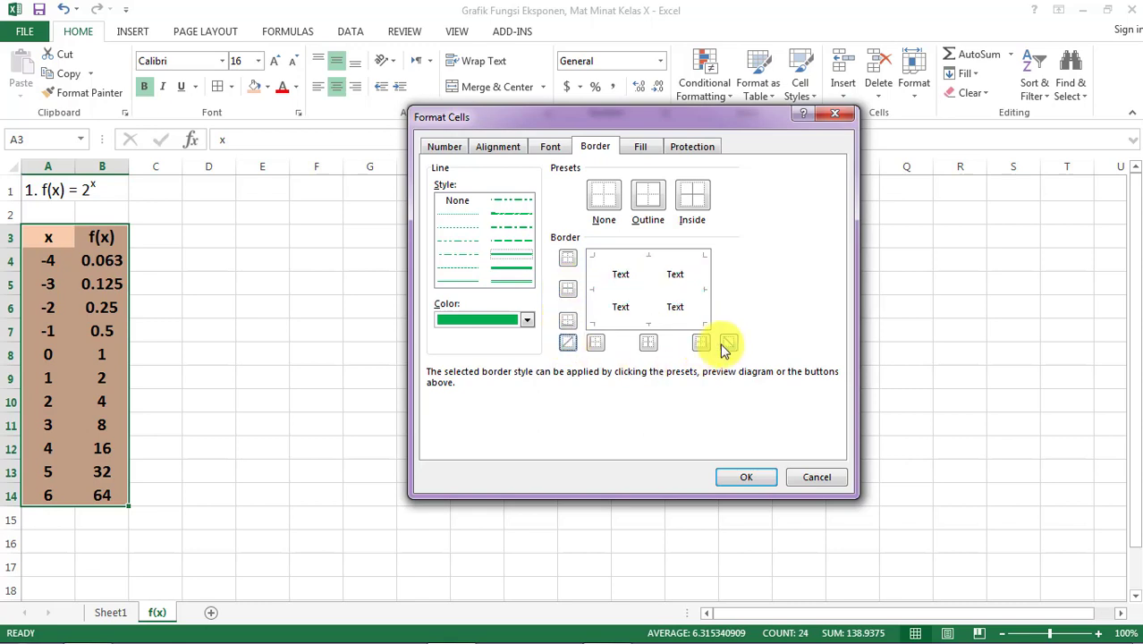
Step: Apply the green line to both the outline and the inside borders of the table A3:B14
left_click(652, 202)
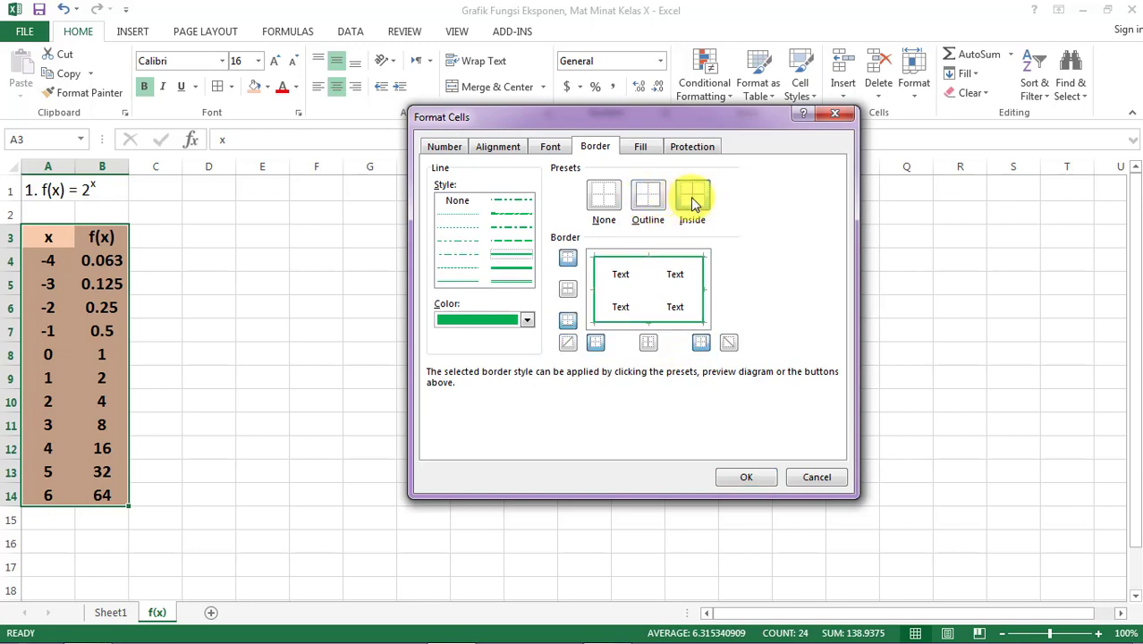
left_click(694, 202)
left_click(746, 477)
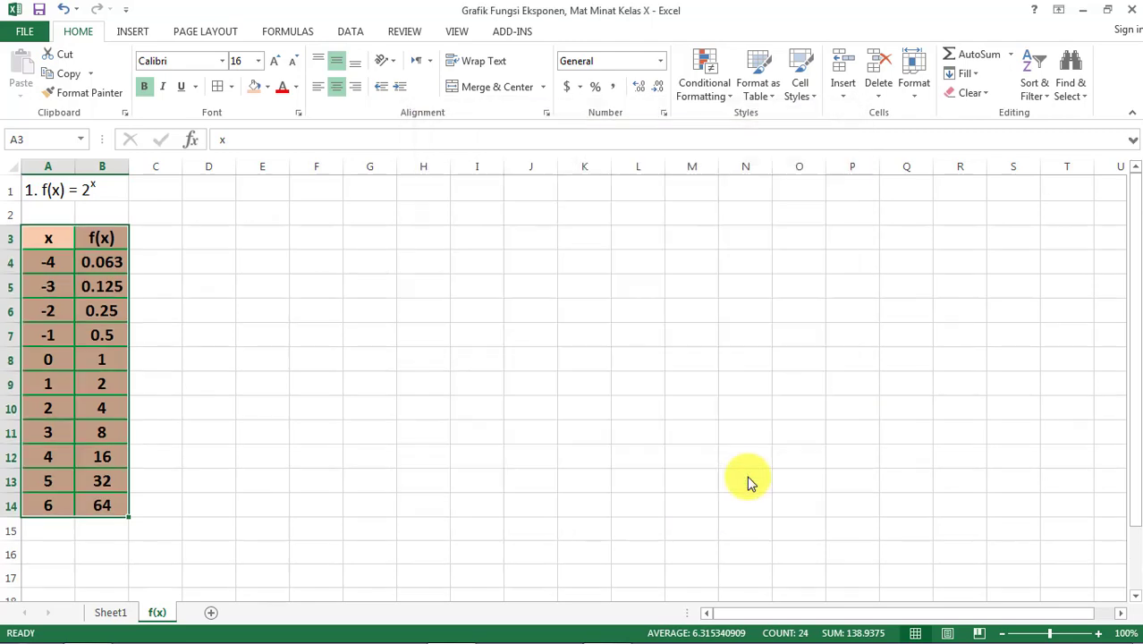
left_click(747, 480)
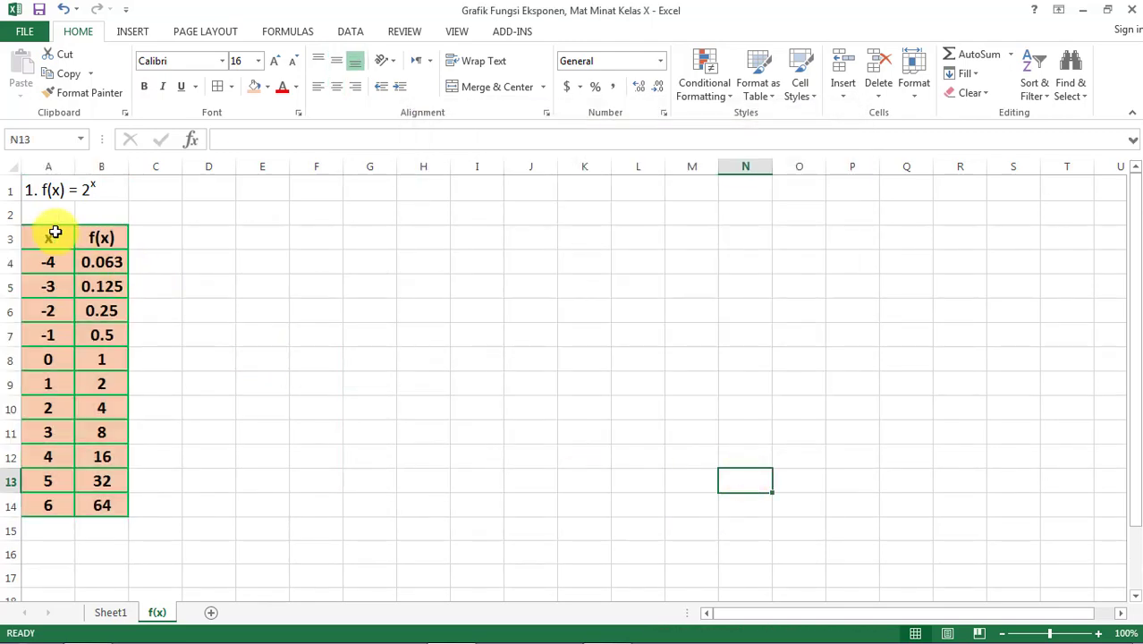
Step: Apply a green double-line outline border around the header cells A3:B3
left_click_drag(51, 234, 97, 236)
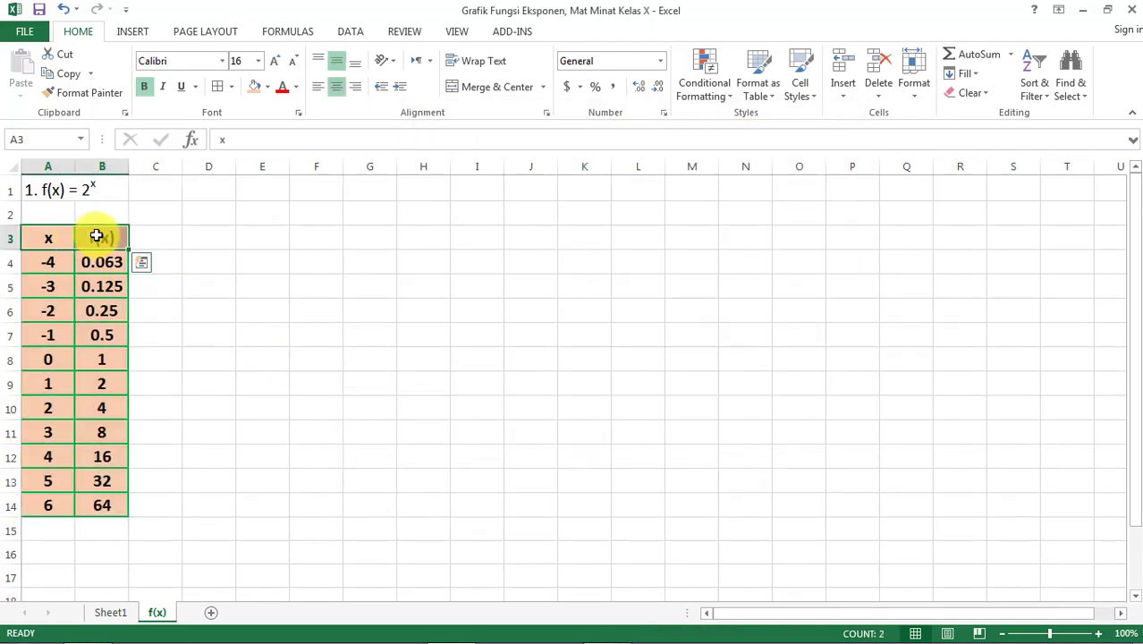
left_click(234, 88)
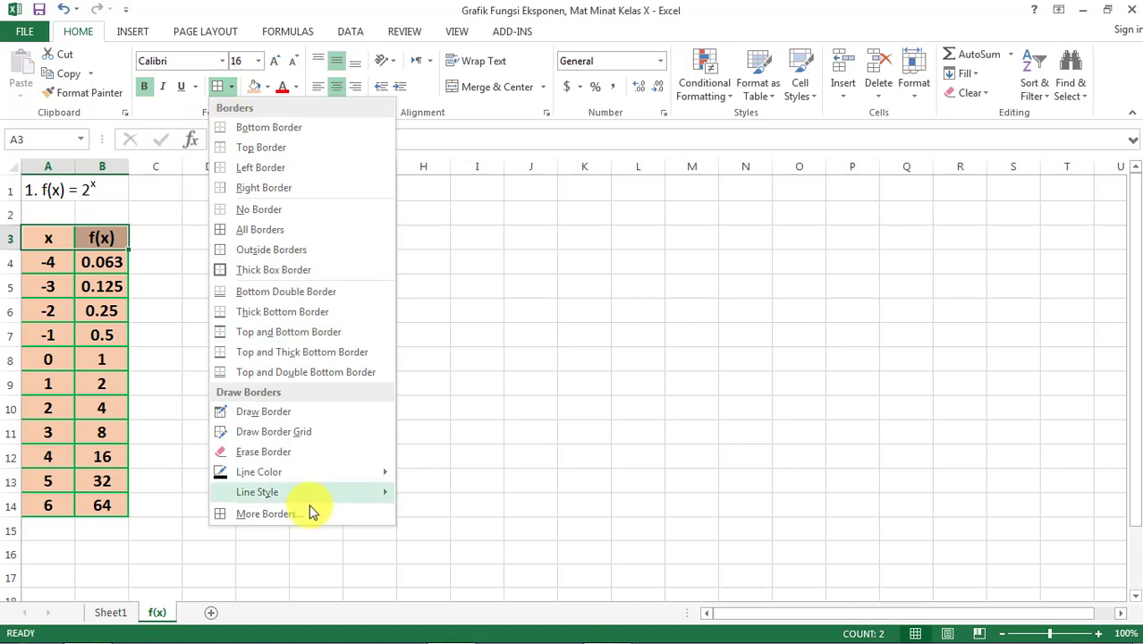
left_click(266, 515)
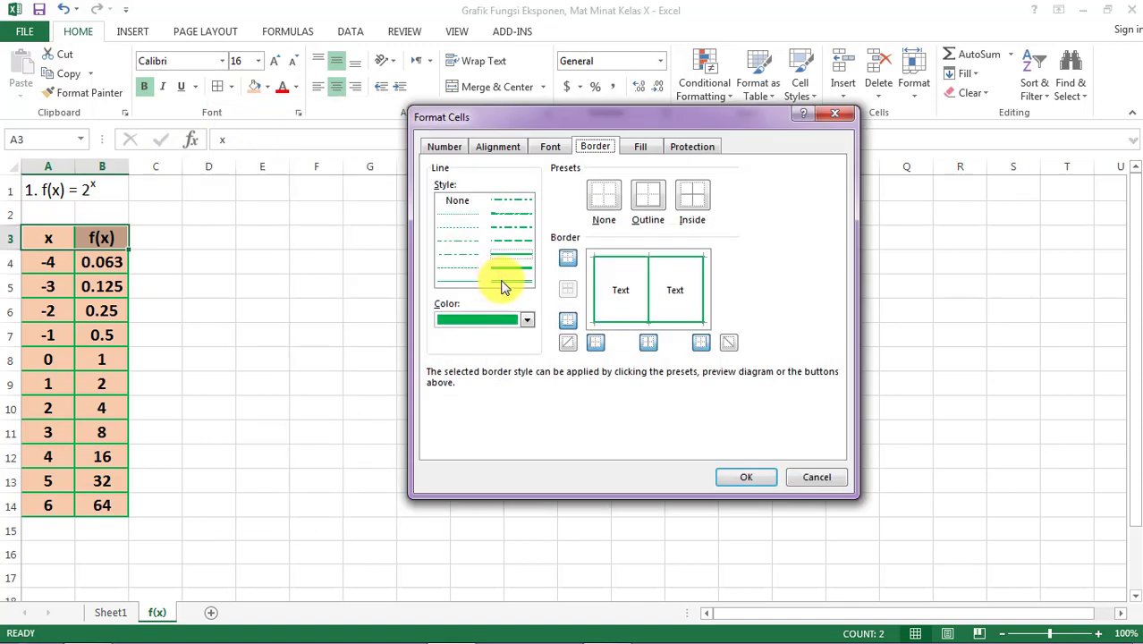
left_click(506, 282)
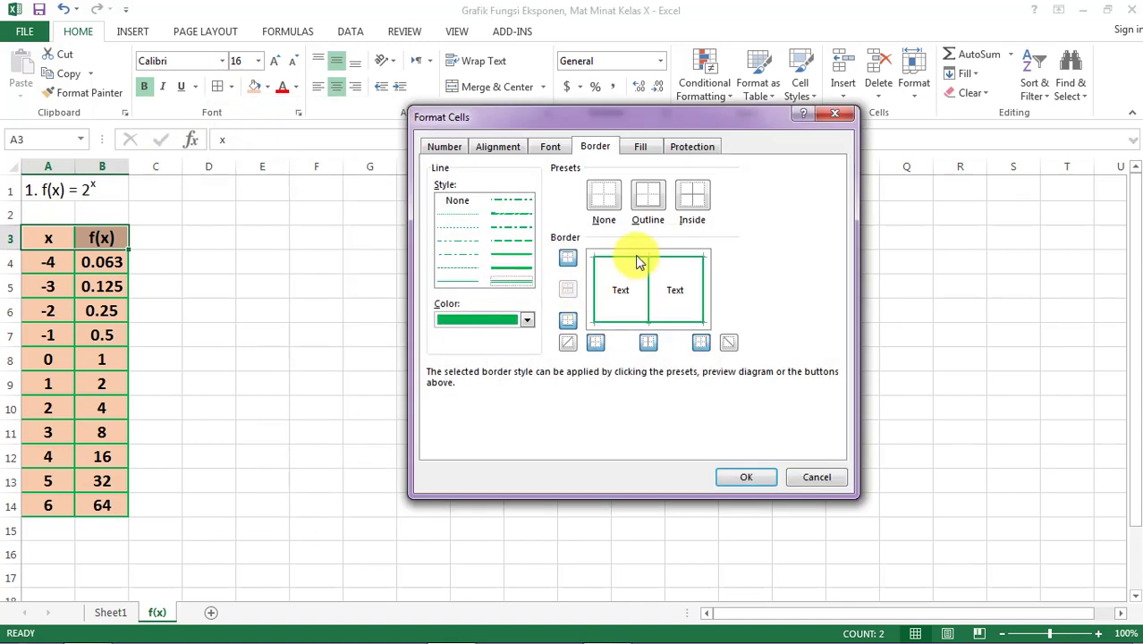
left_click(657, 200)
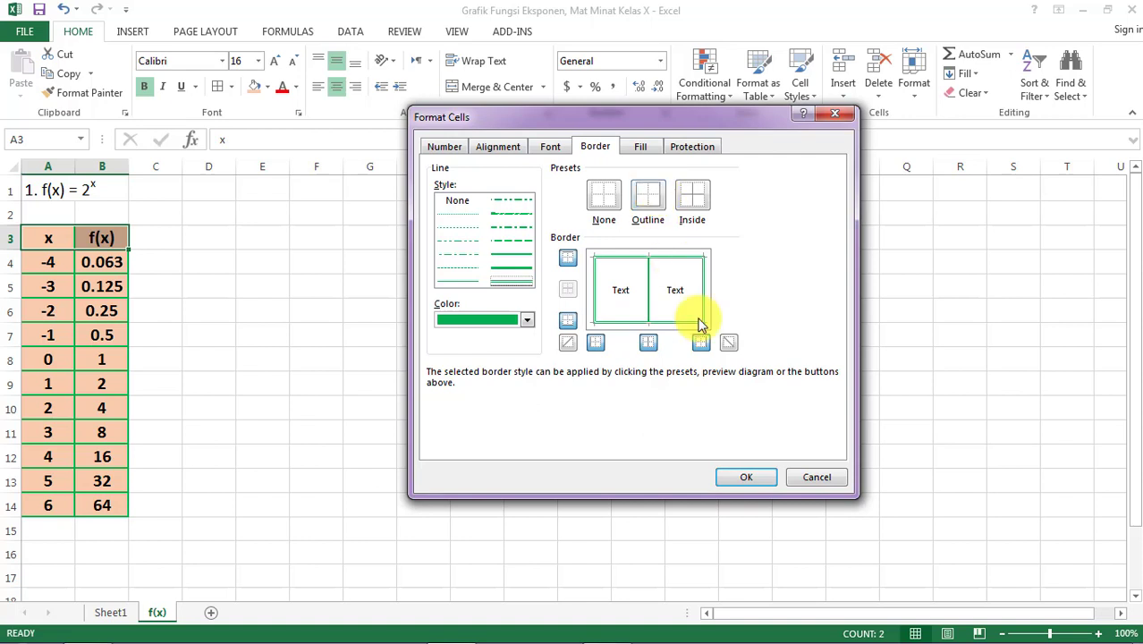
left_click(746, 478)
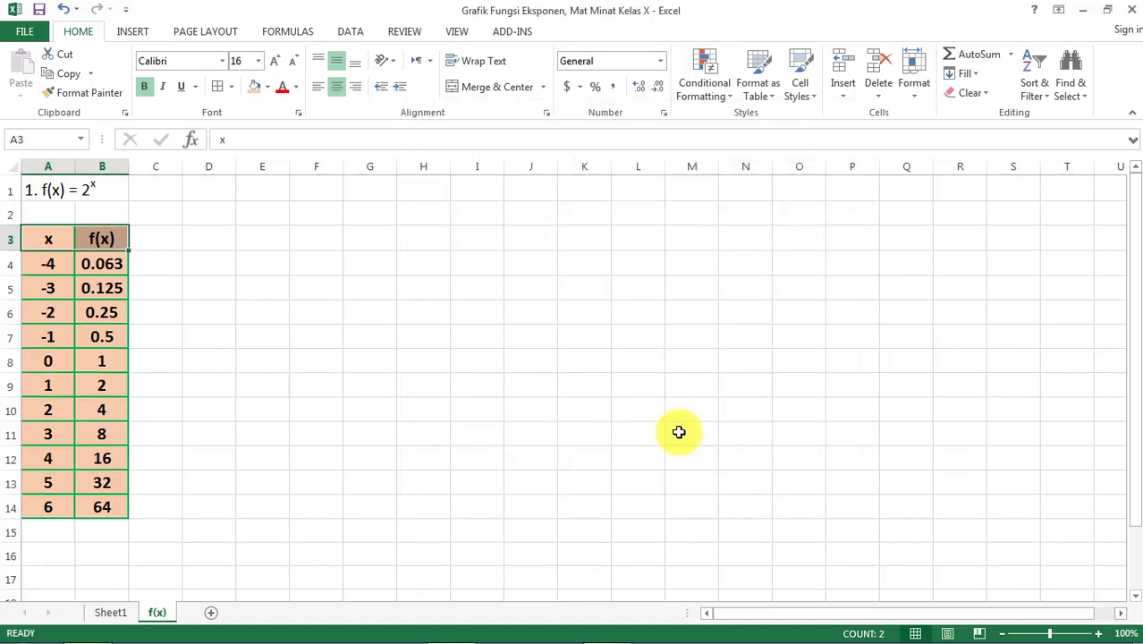
left_click(433, 342)
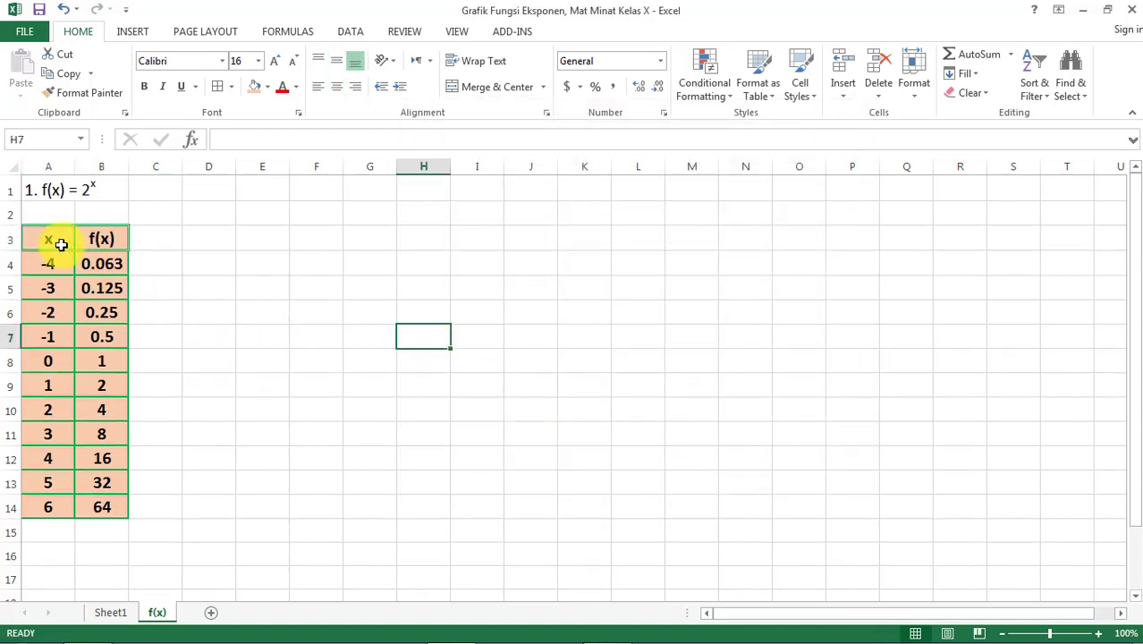
Step: Apply the green double-line outline border around the whole table A3:B14
left_click_drag(47, 237, 86, 510)
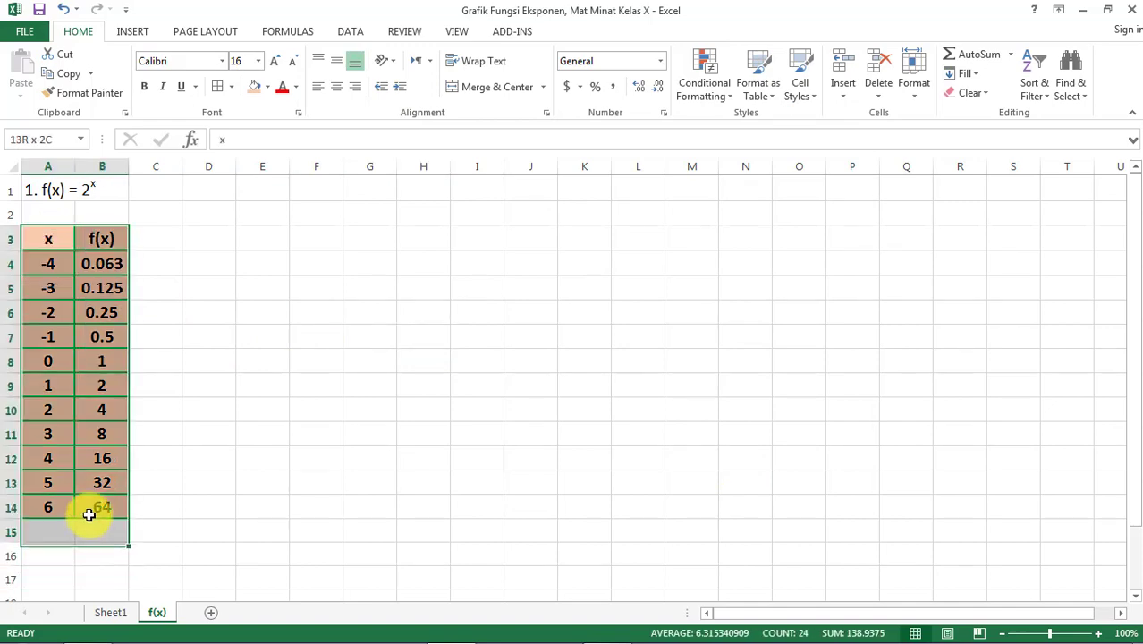
left_click(232, 89)
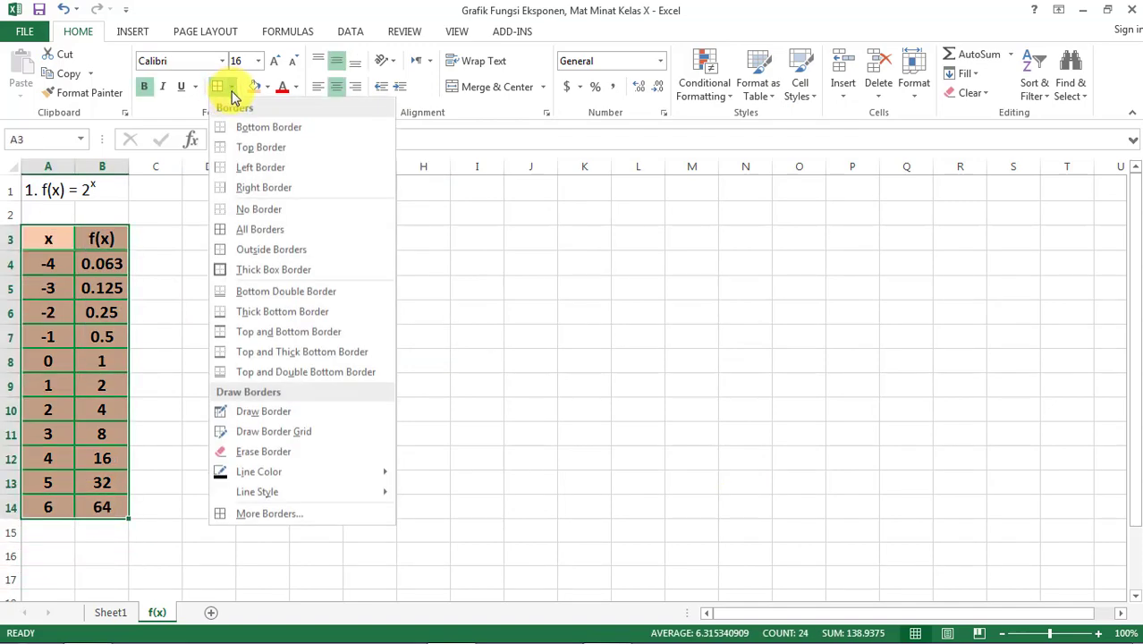
left_click(300, 514)
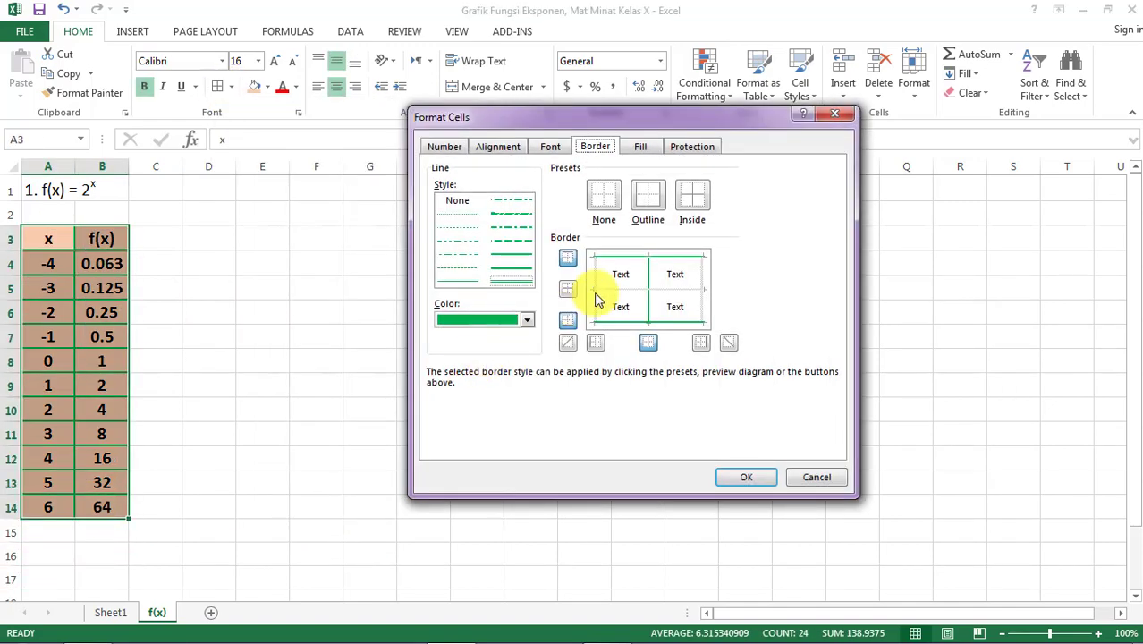
left_click(641, 208)
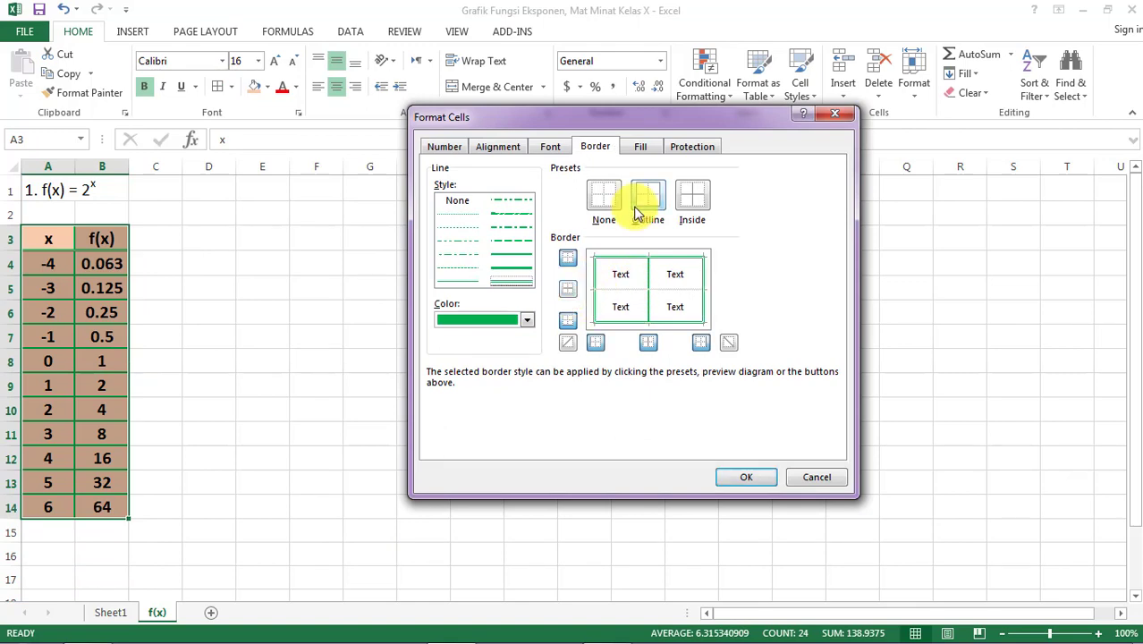
left_click(756, 482)
left_click(756, 482)
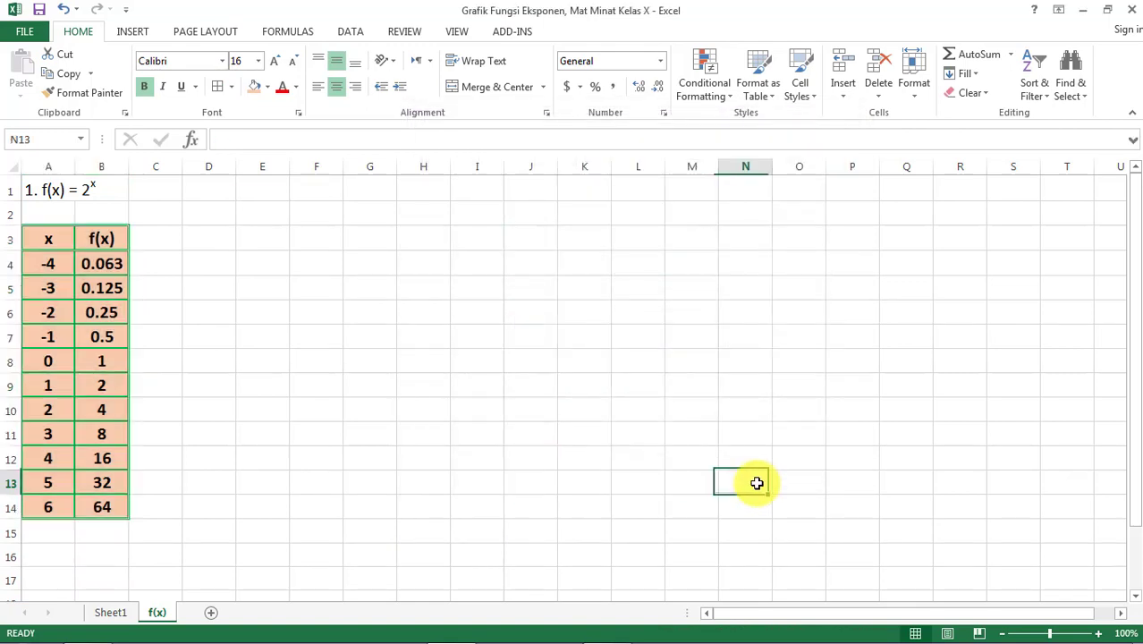
left_click(13, 10)
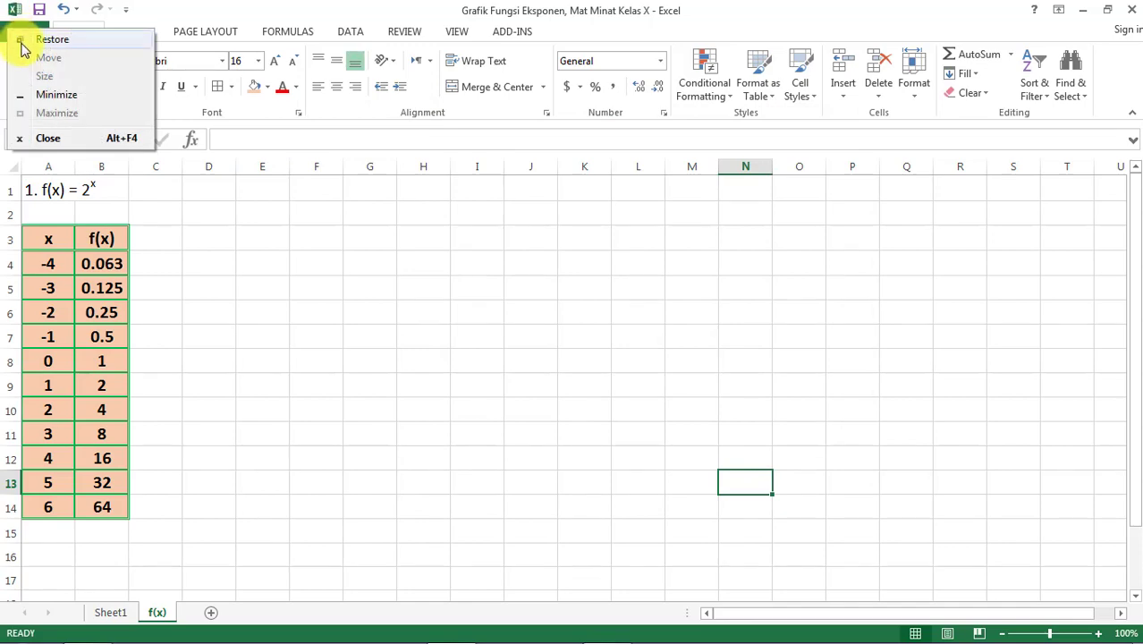
left_click(172, 16)
double_click(172, 16)
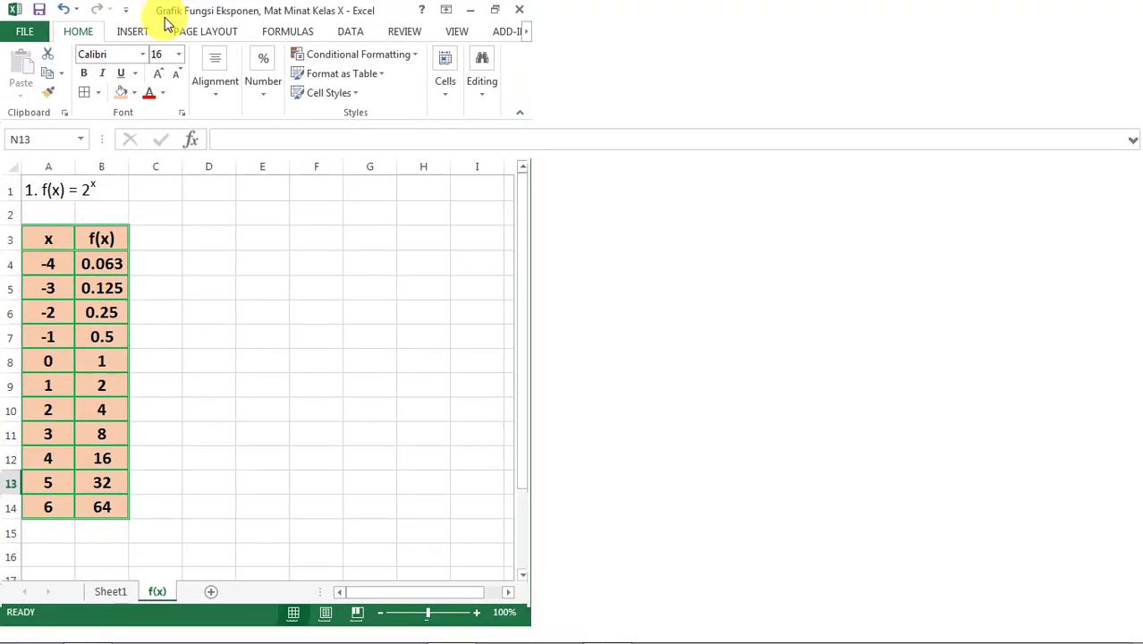
double_click(165, 16)
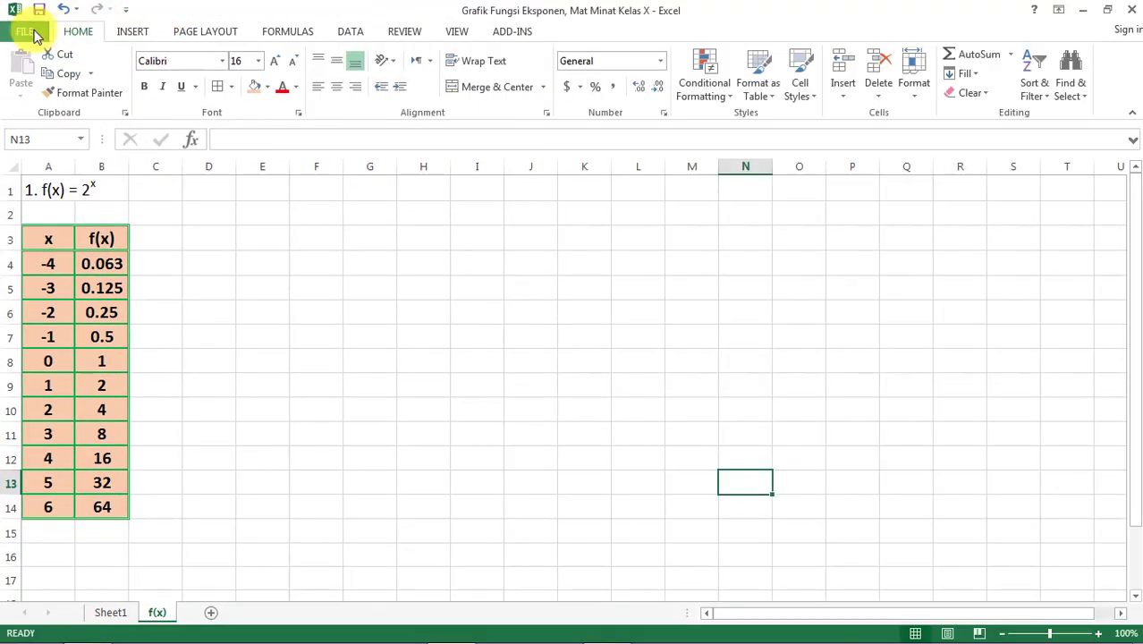
Step: Check the print preview of the f(x) sheet and return to the worksheet
left_click(27, 30)
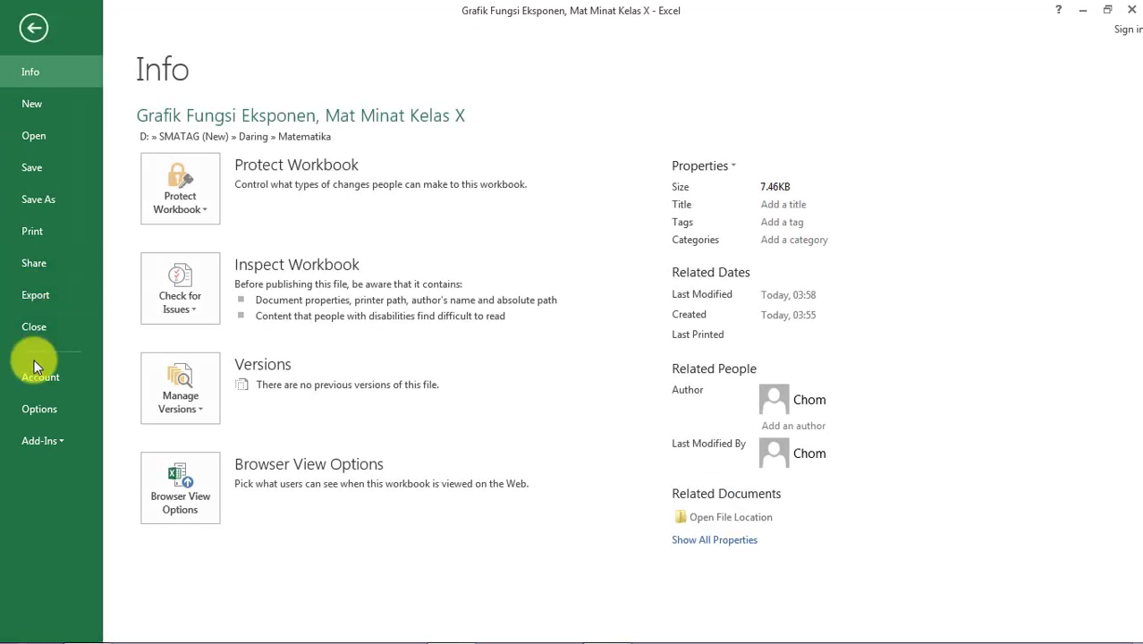
left_click(74, 230)
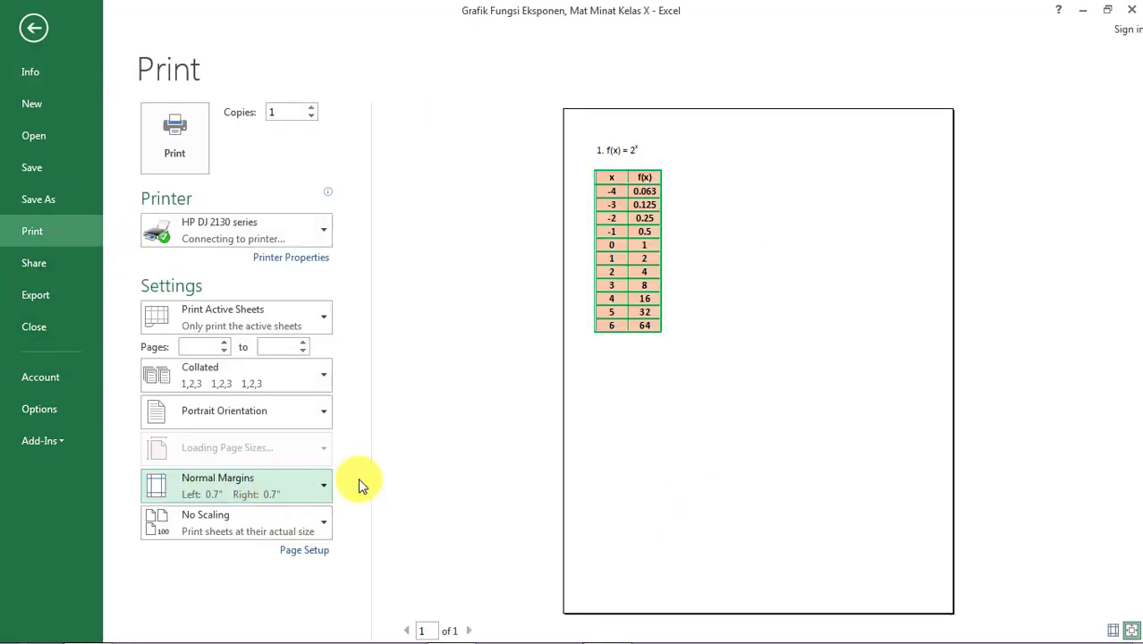
left_click(672, 231)
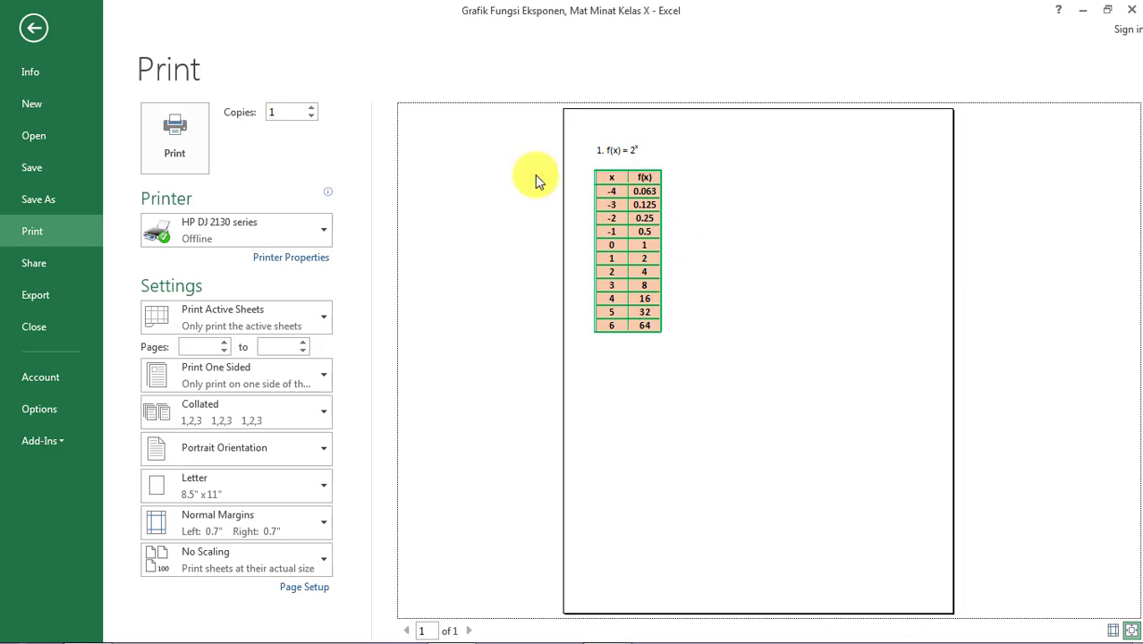
left_click(36, 29)
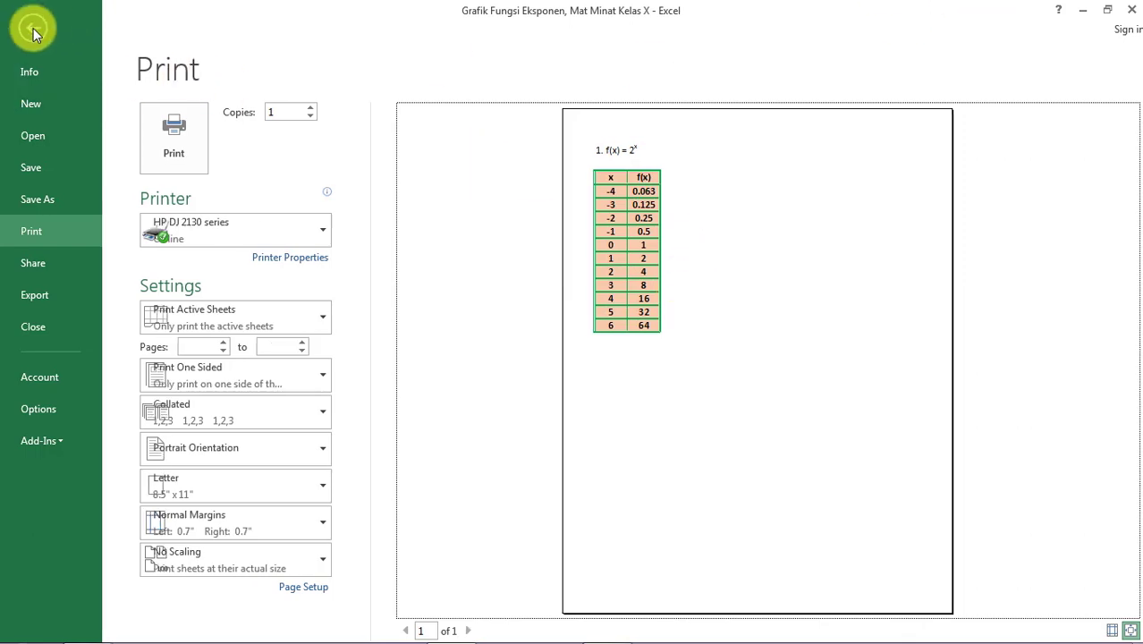
left_click(358, 330)
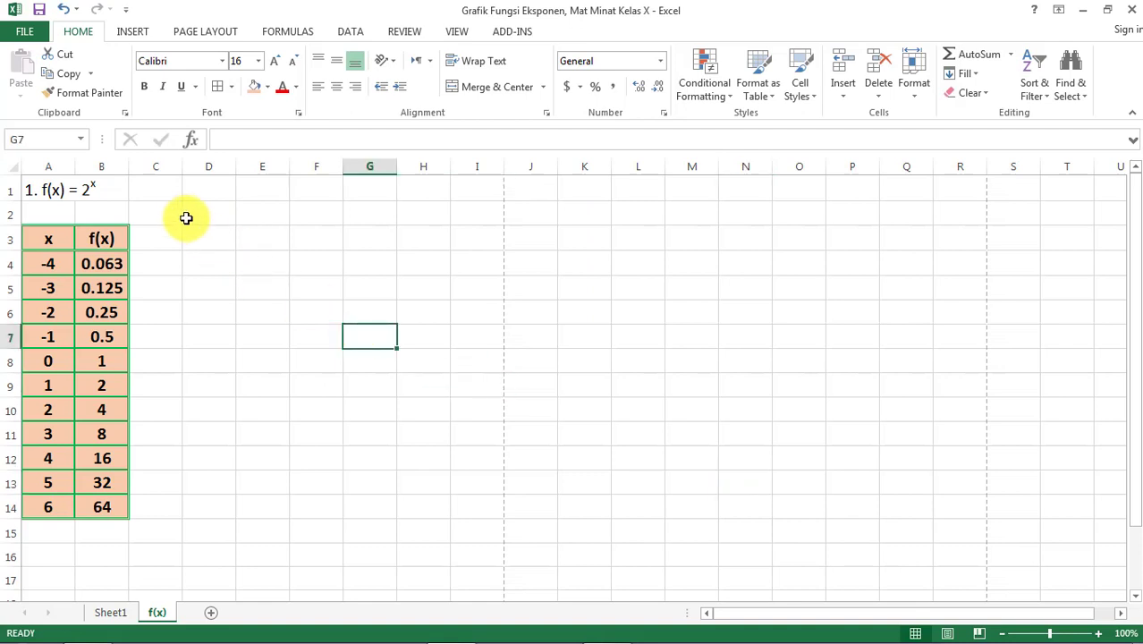
Step: Insert an X Y Scatter with Smooth Lines and Markers chart based on the table A3:B14
left_click_drag(47, 237, 110, 516)
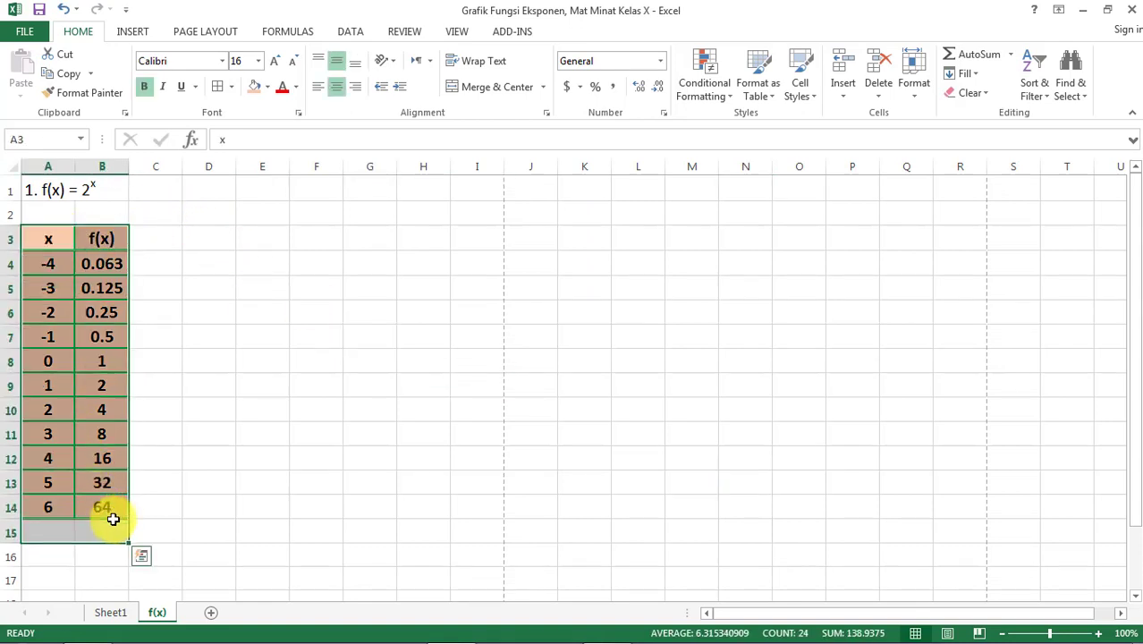
left_click(189, 481)
left_click_drag(46, 238, 107, 505)
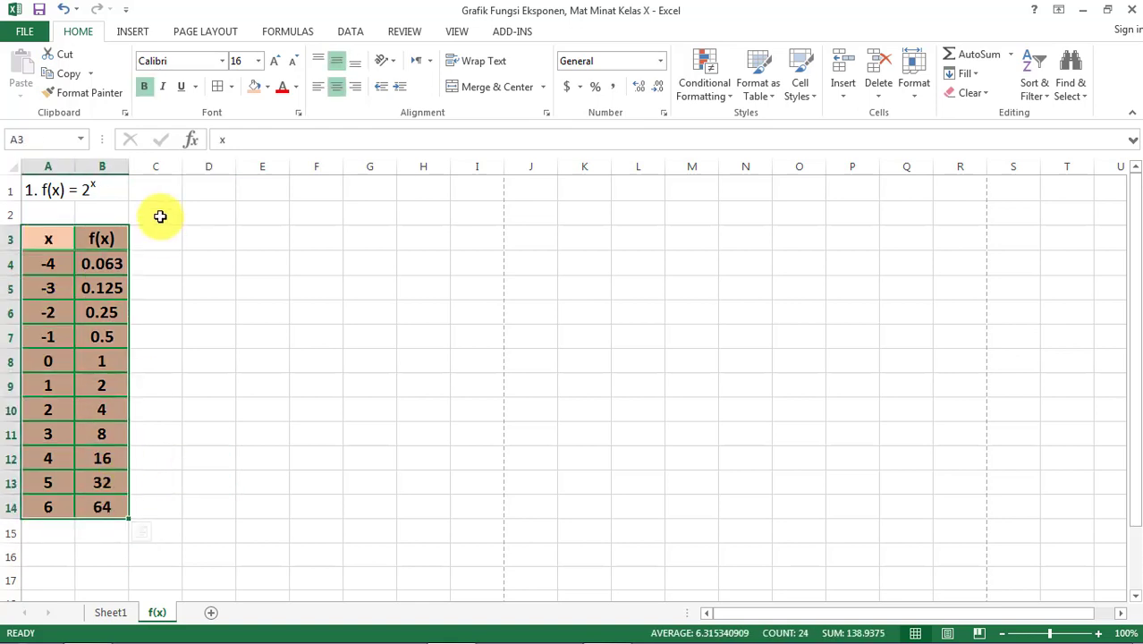
left_click(133, 32)
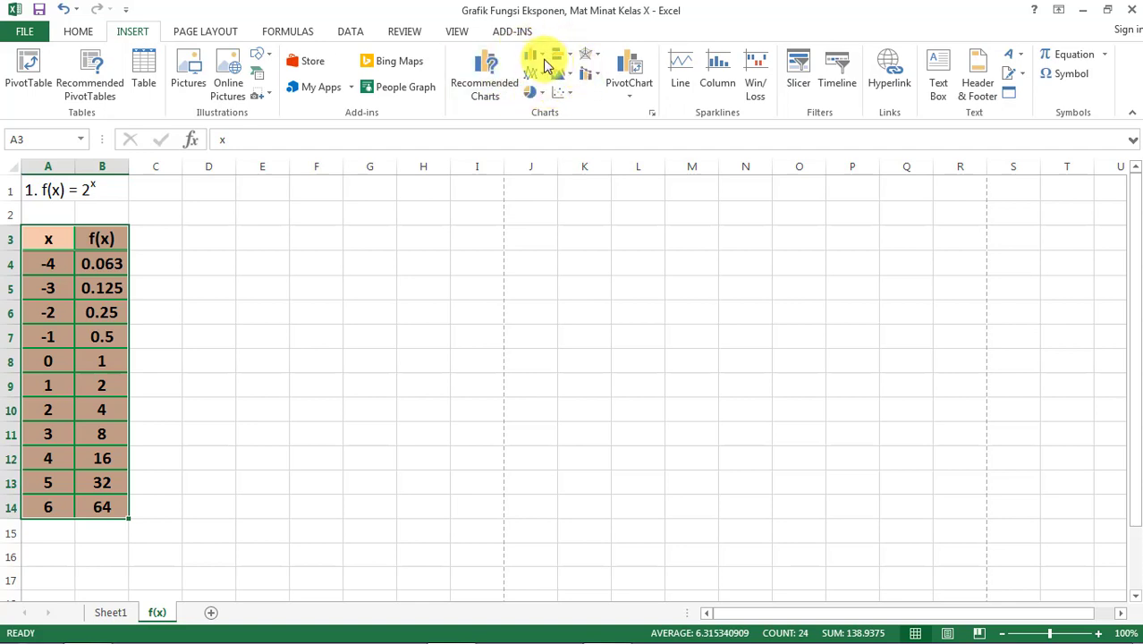
left_click(651, 114)
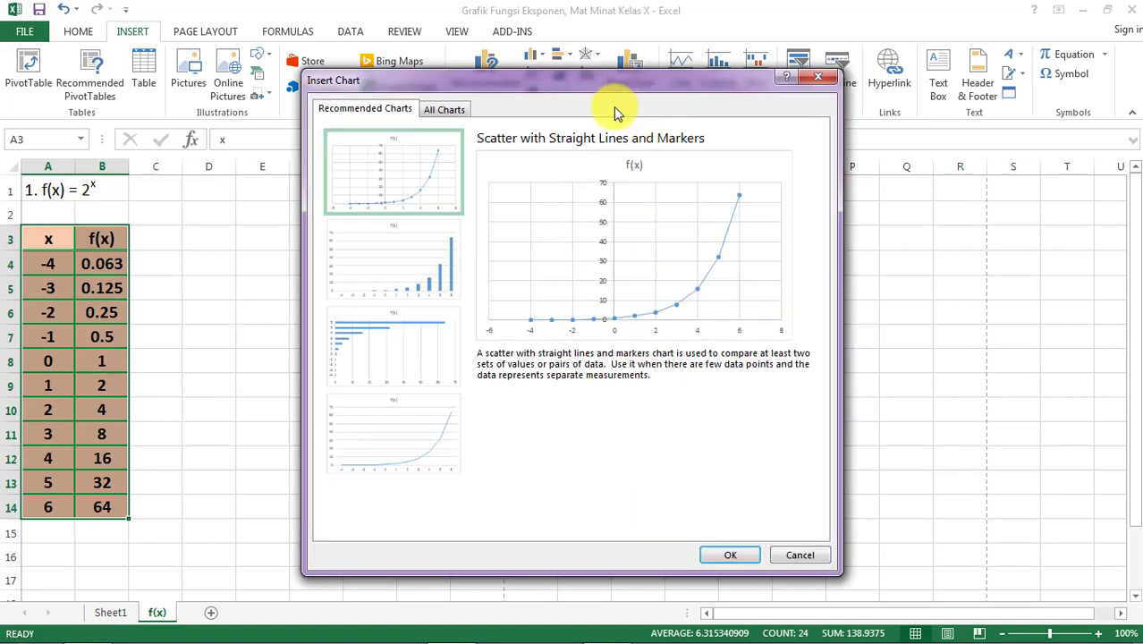
left_click(440, 111)
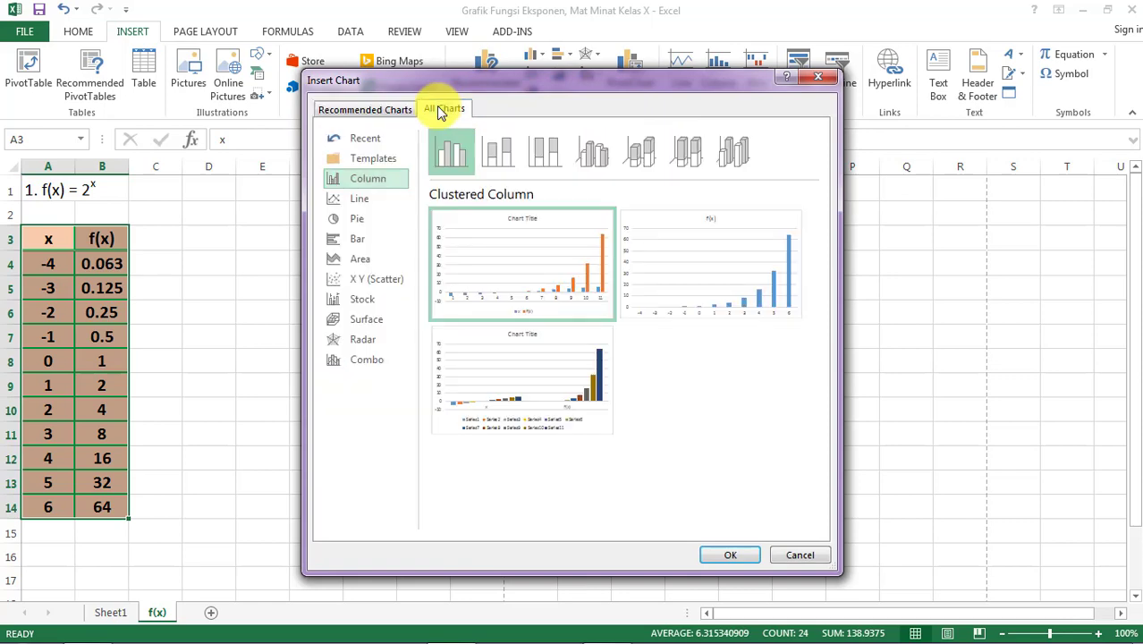
left_click(381, 281)
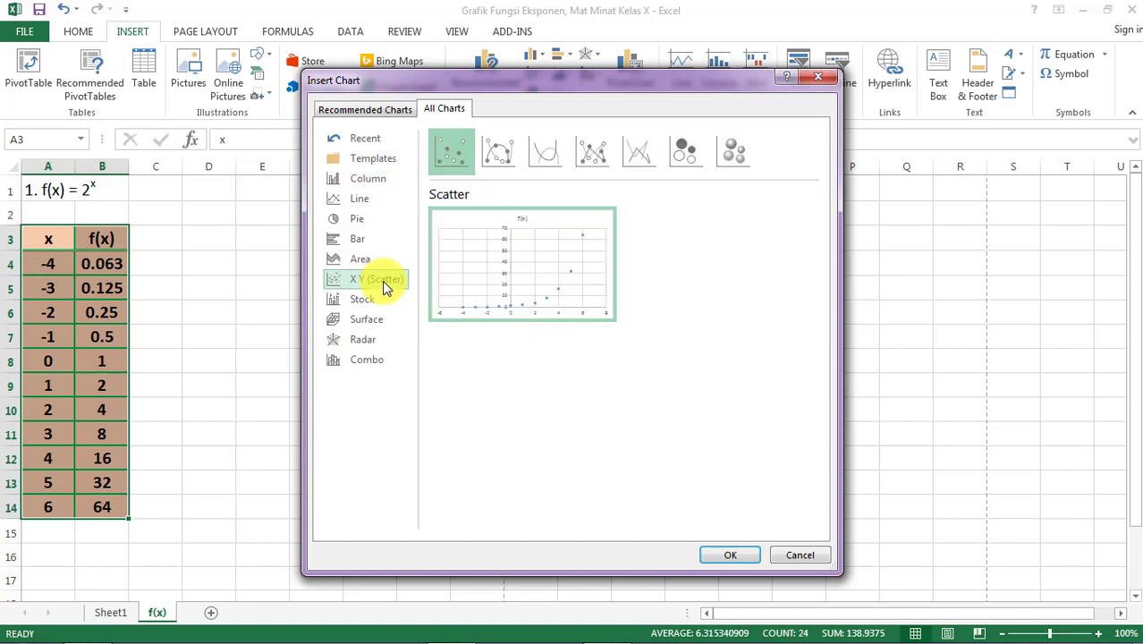
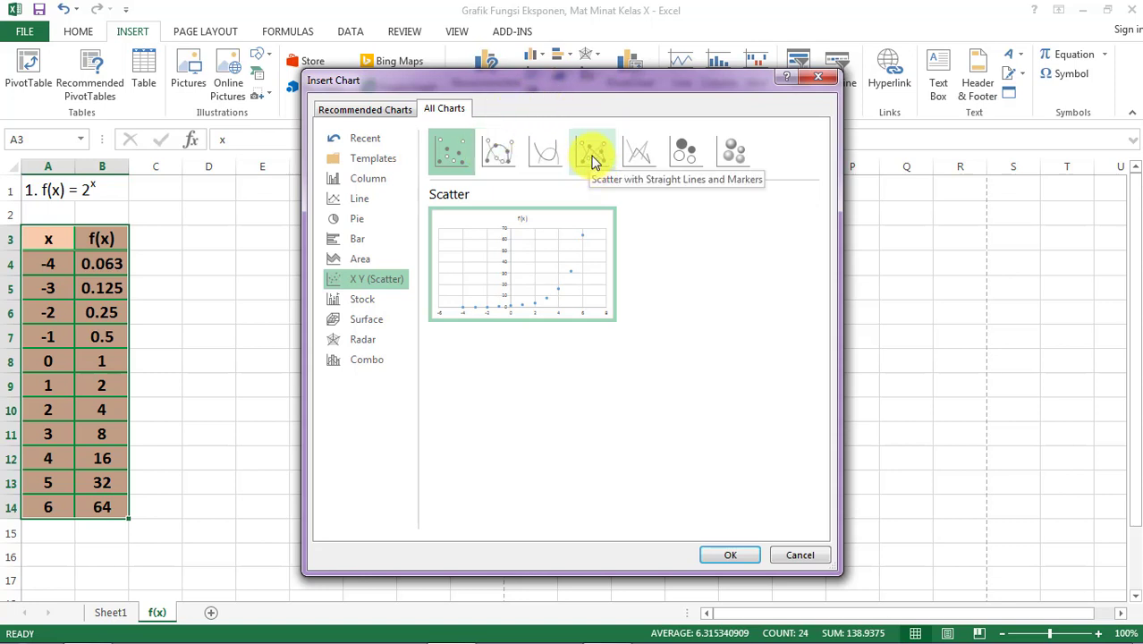
left_click(502, 152)
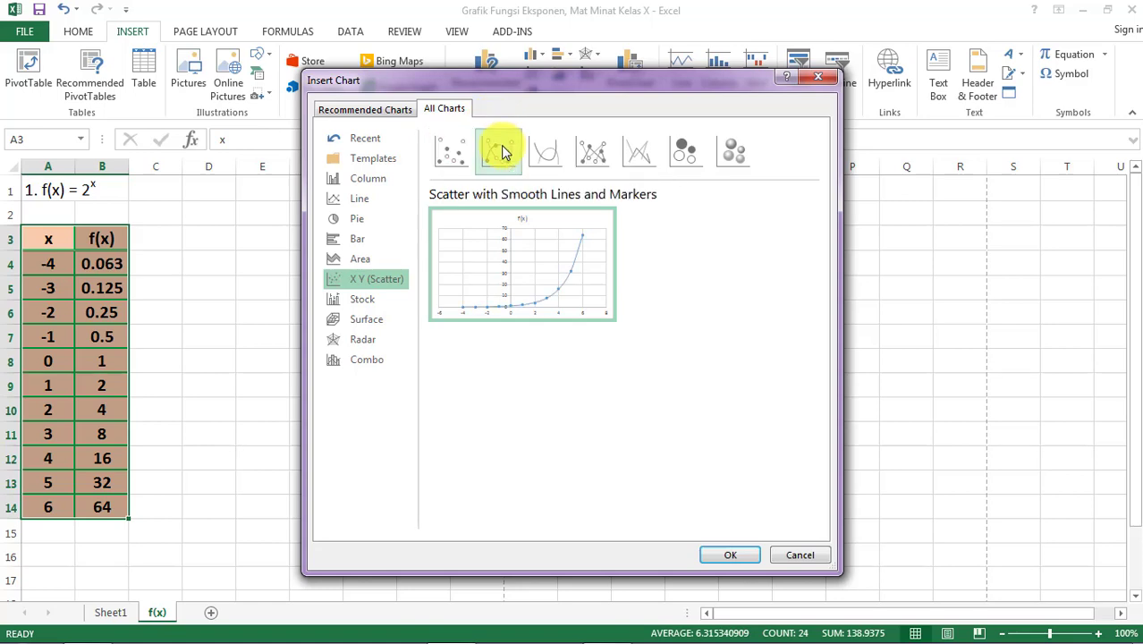
Step: Insert a Scatter with Smooth Lines and Markers chart from the x and f(x) table and place it beside the table
left_click(731, 557)
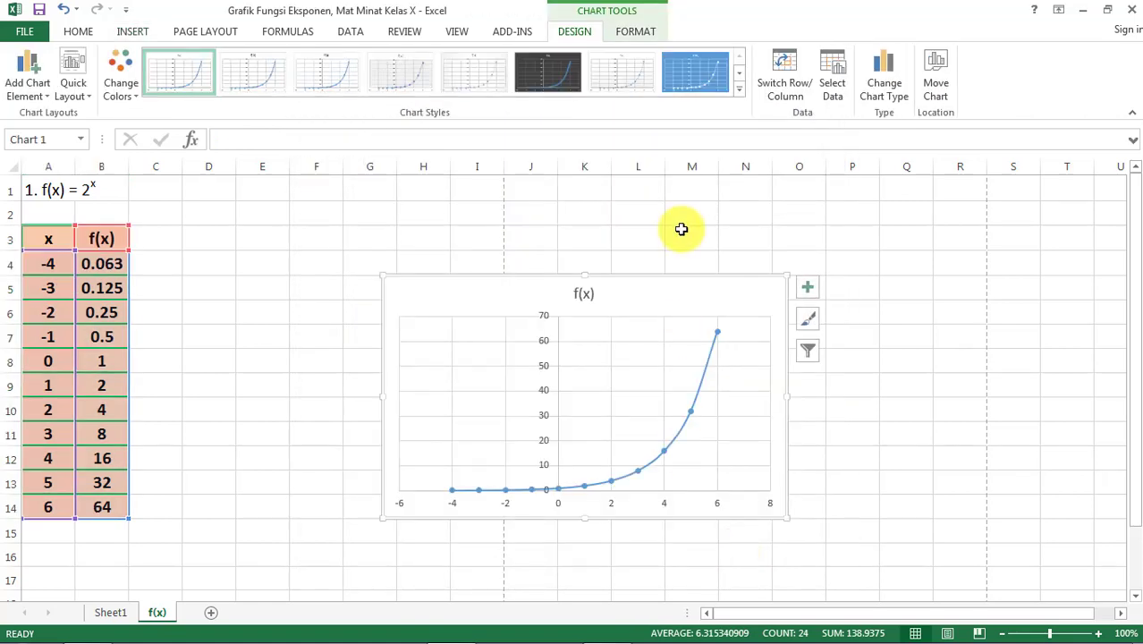
mouse_move(643, 288)
left_mouse_down()
mouse_move(512, 237)
mouse_move(490, 248)
left_mouse_up()
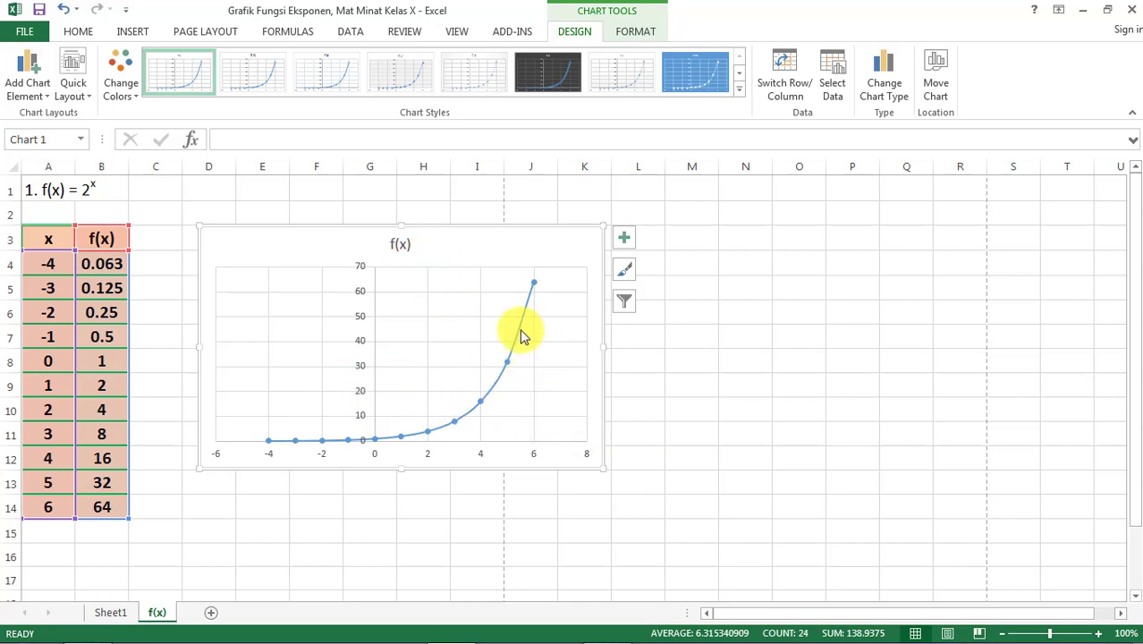
mouse_move(524, 336)
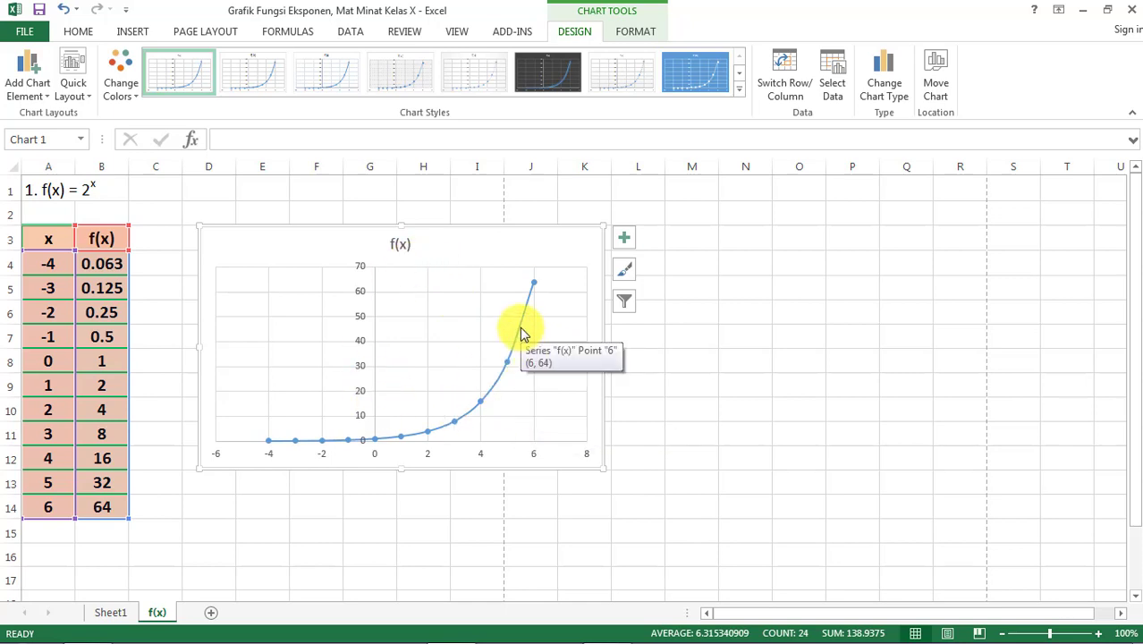
left_click(524, 335)
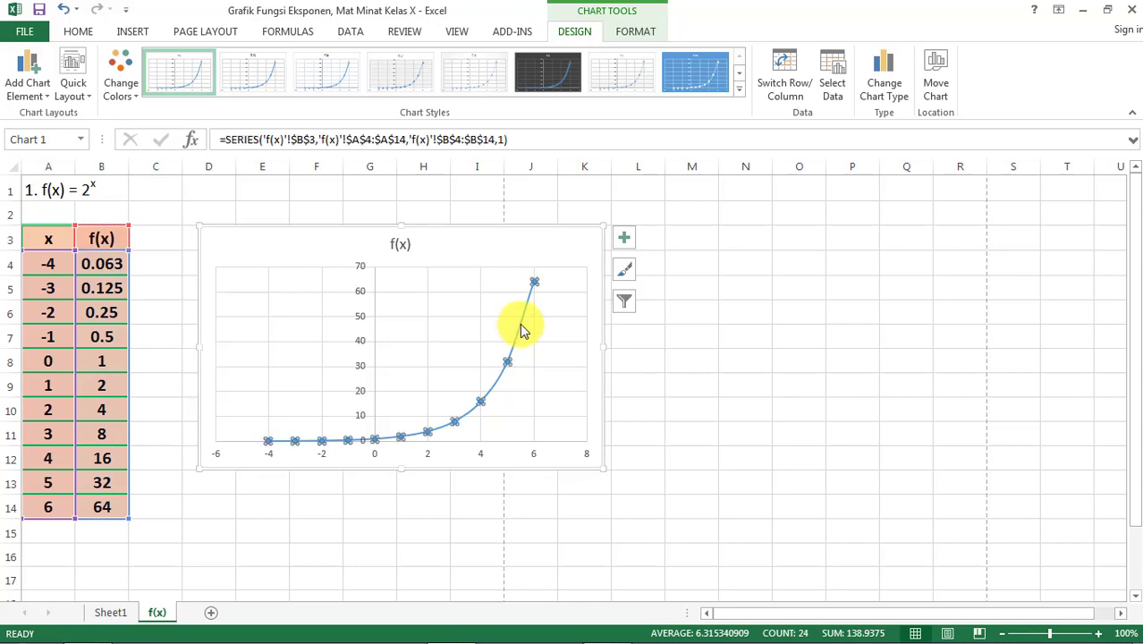
right_click(524, 330)
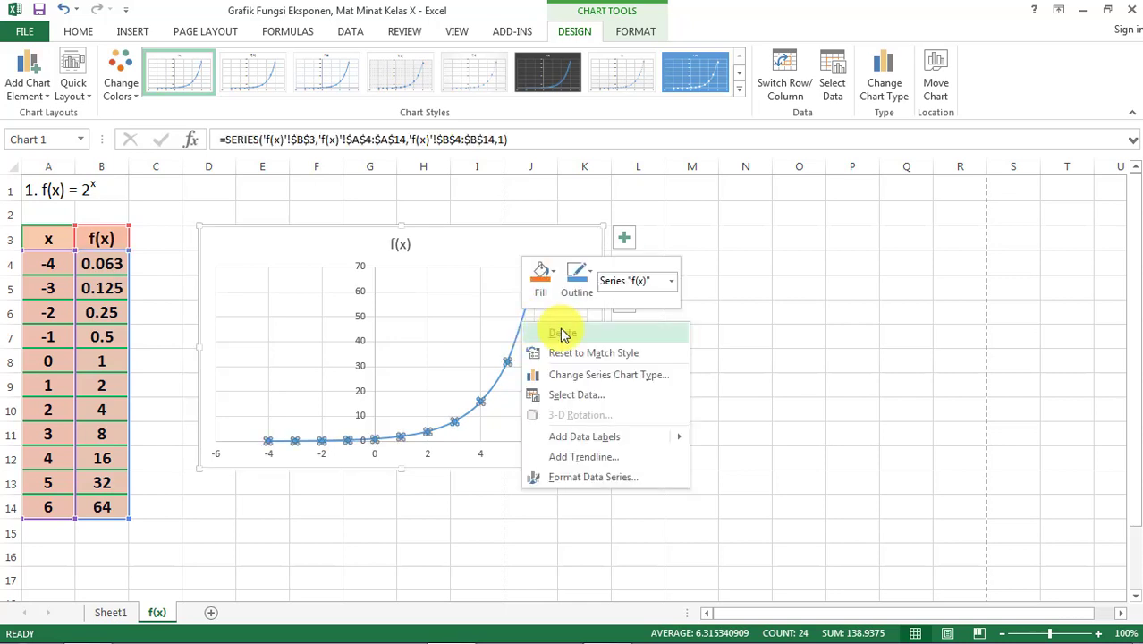
left_click(762, 335)
left_click(761, 336)
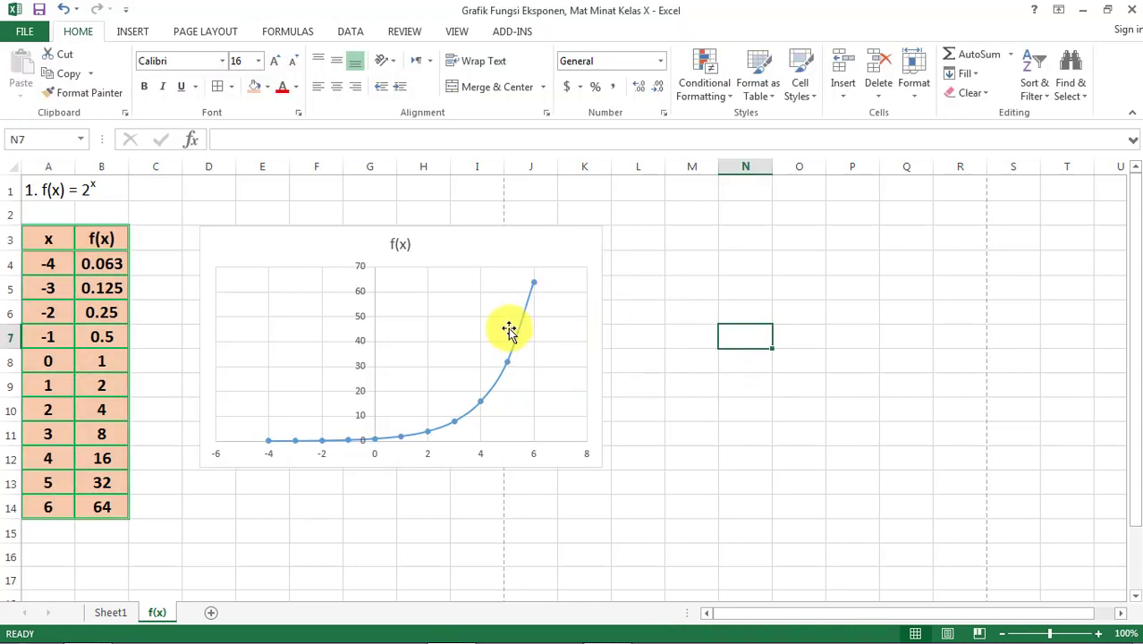
Step: Change the outline colour of the f(x) curve in the chart to the theme orange
mouse_move(522, 335)
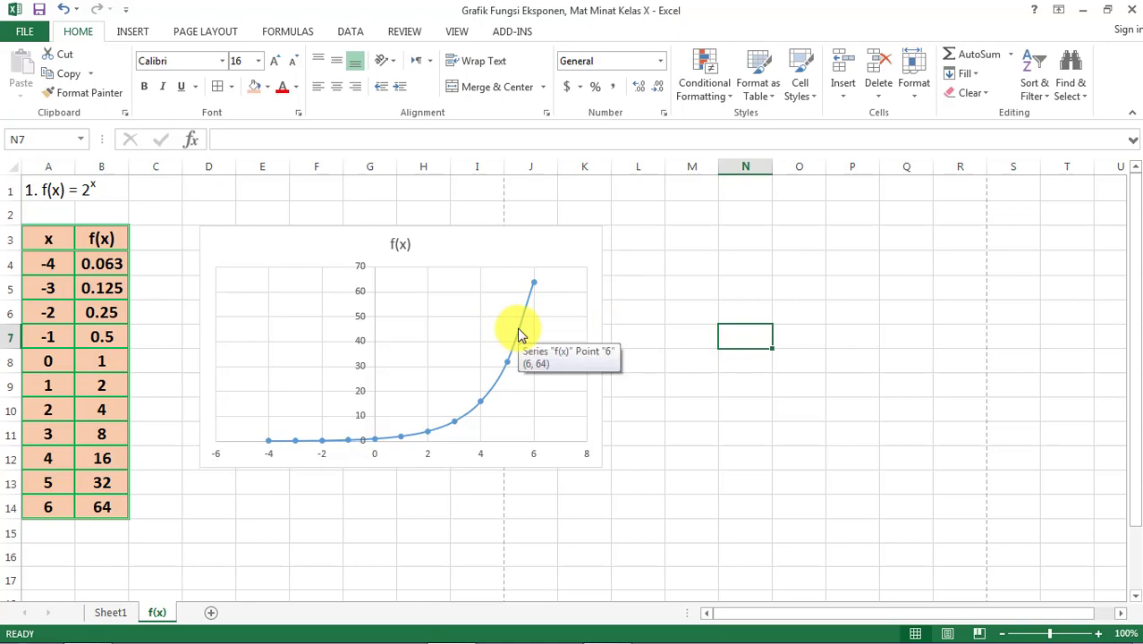
left_click(521, 334)
right_click(519, 333)
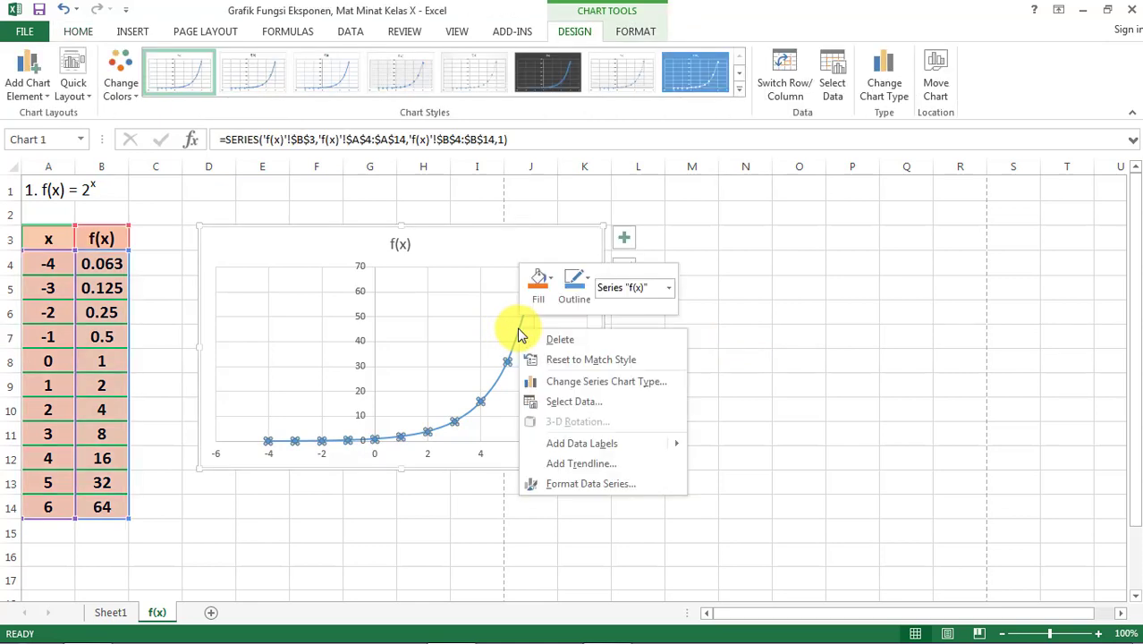
left_click(575, 286)
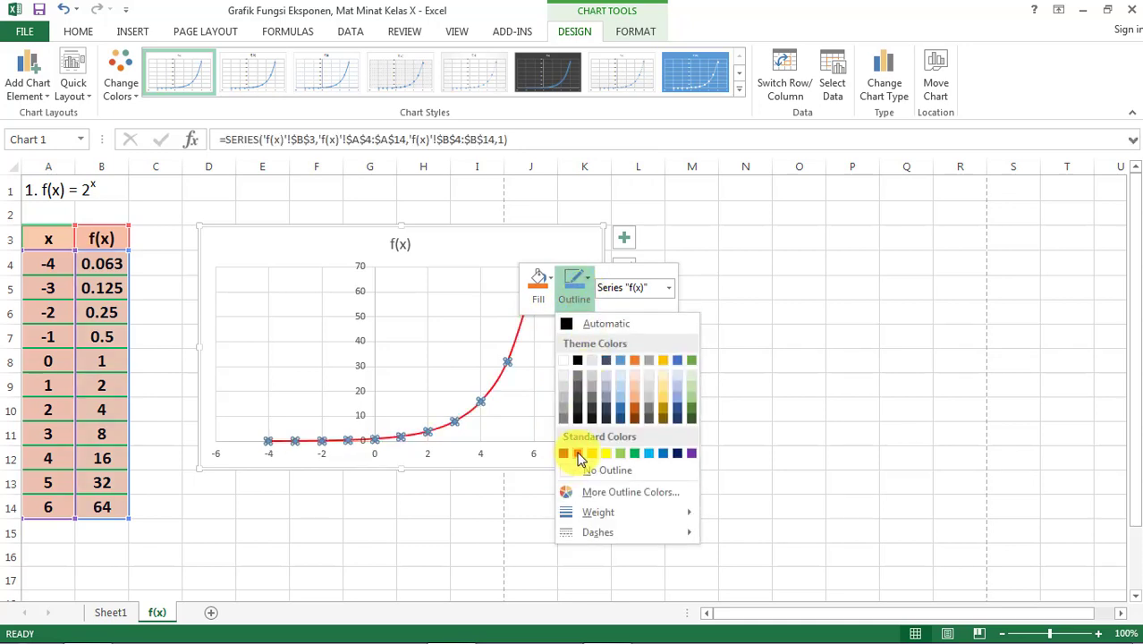
left_click(636, 362)
left_click(684, 415)
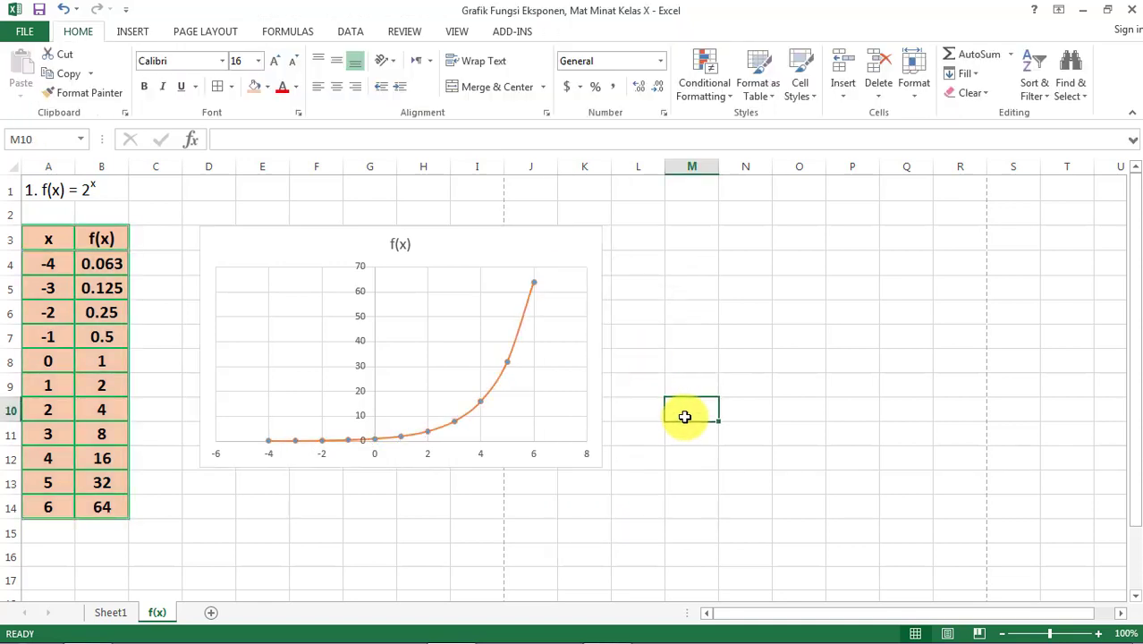
left_click(699, 486)
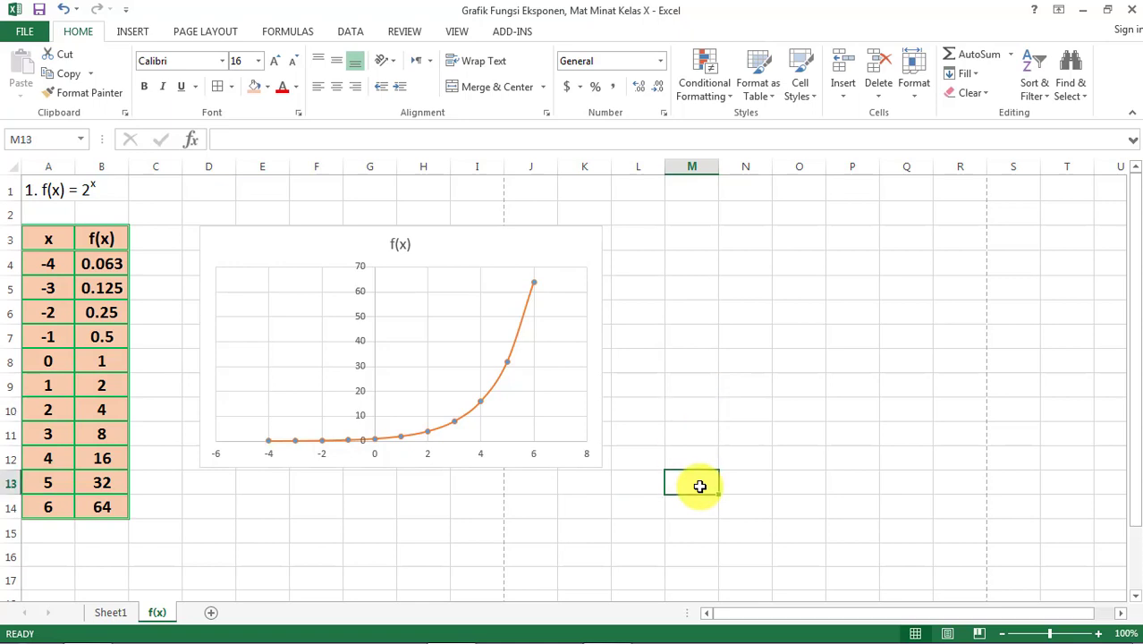
Step: Add a new worksheet after the f(x) sheet and name it g(x)
left_click(108, 614)
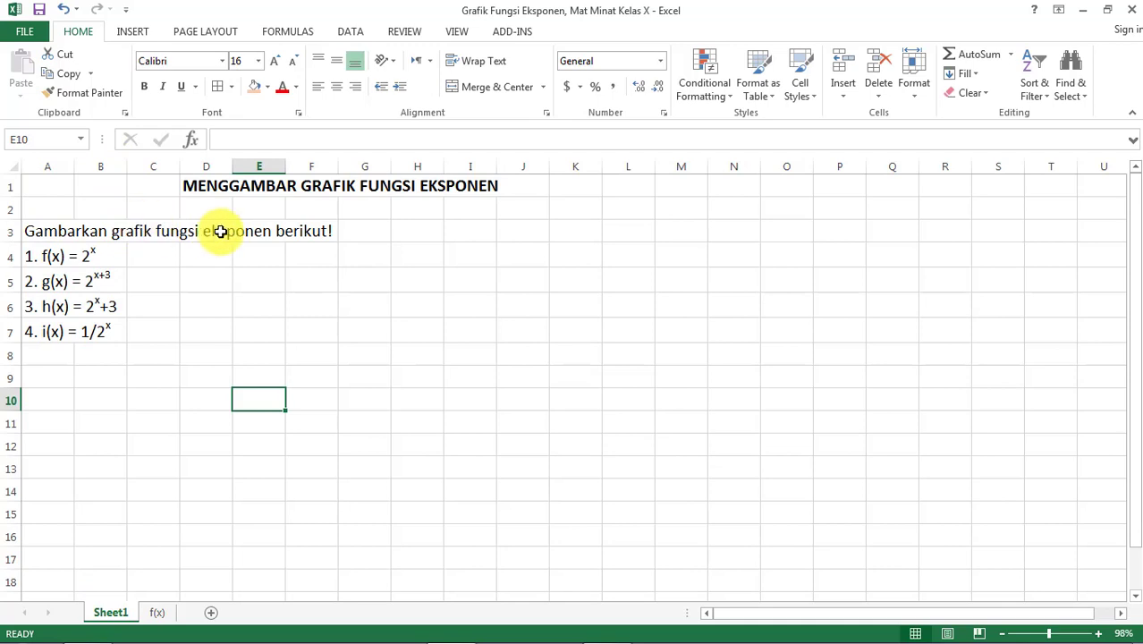
left_click(156, 613)
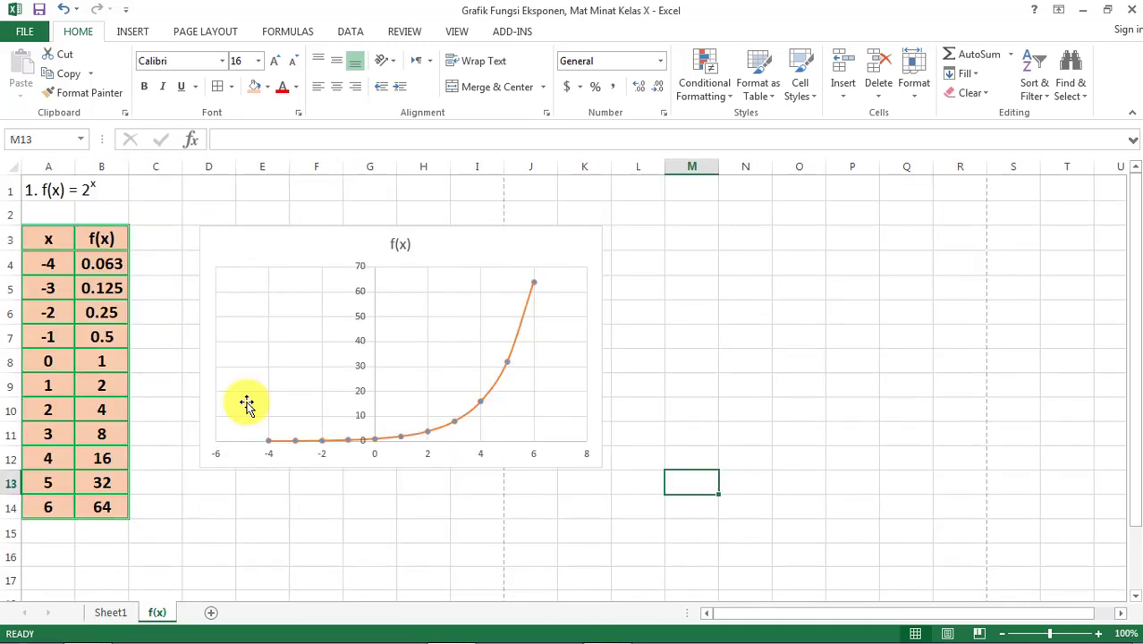
left_click(212, 613)
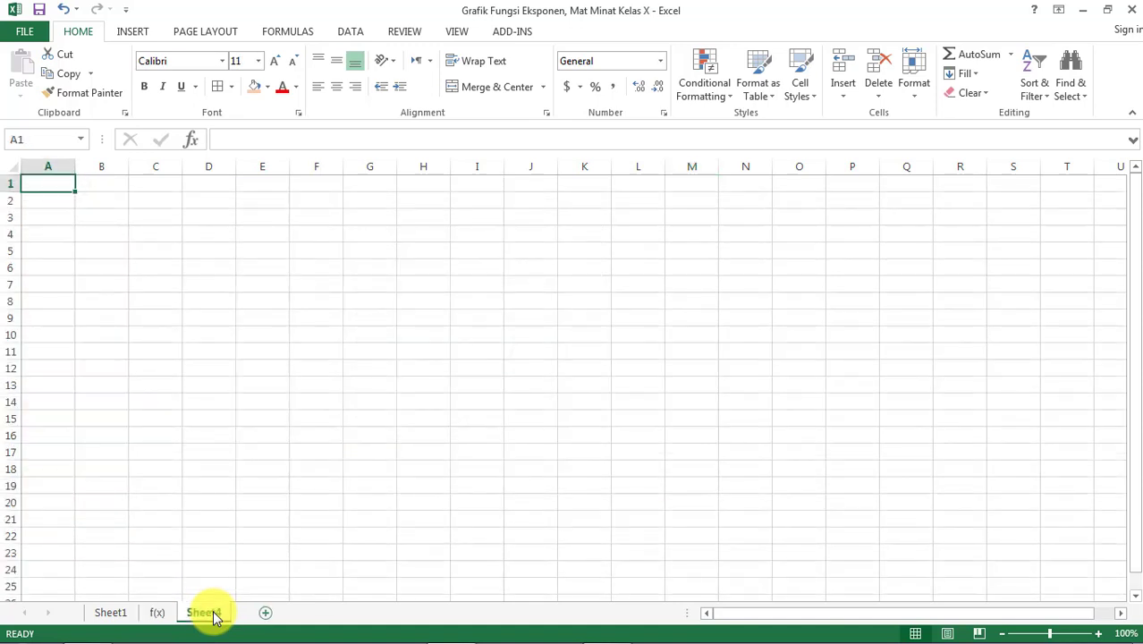
right_click(214, 616)
left_click(266, 462)
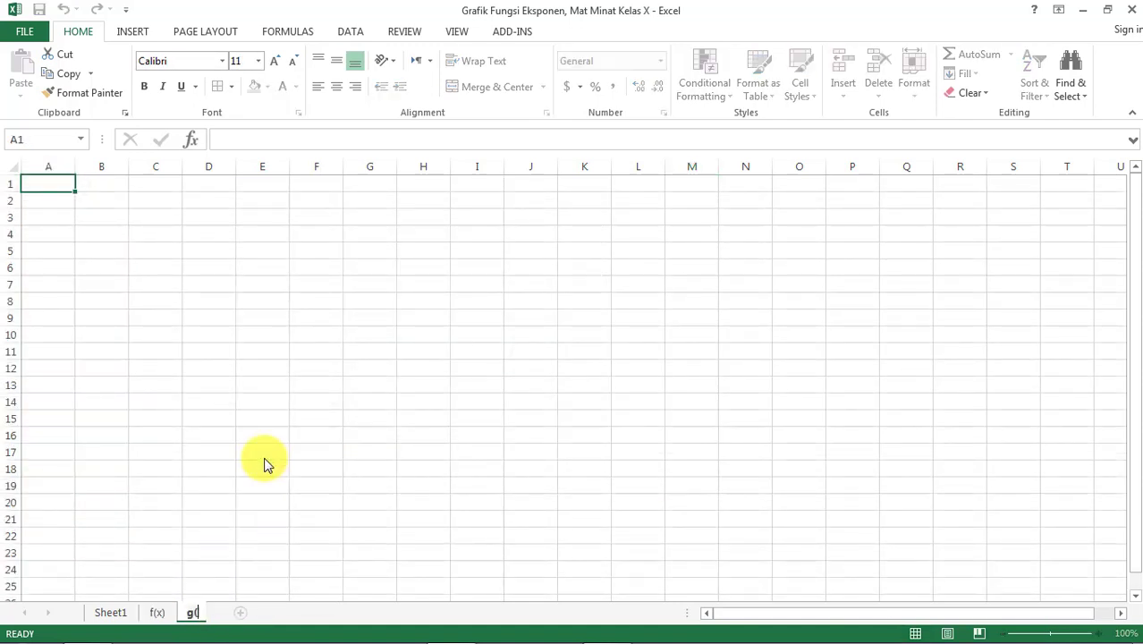
key("Return")
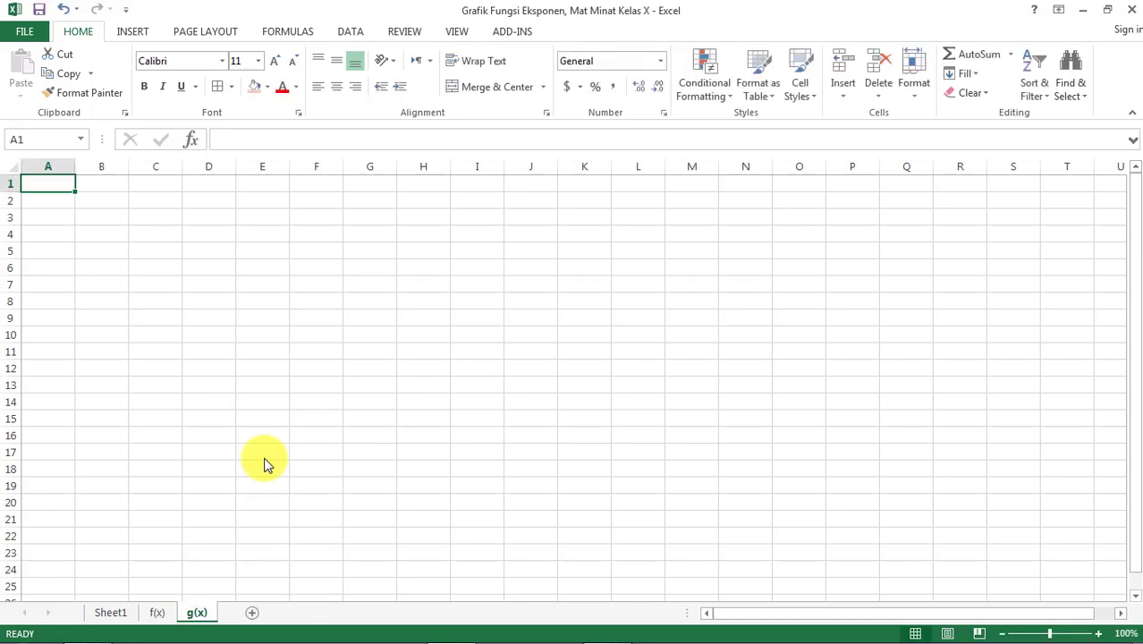
Step: Copy the second problem, g(x) = 2^(x+3), from Sheet1 into cell A1 of the g(x) sheet
left_click(110, 615)
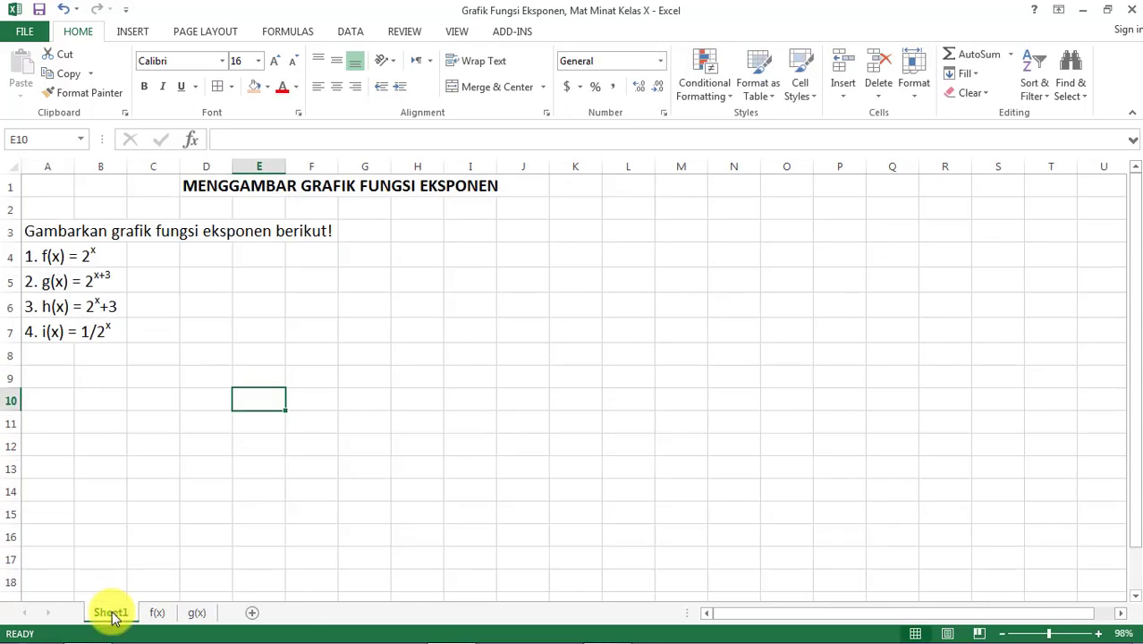
left_click(65, 284)
key("ctrl+c")
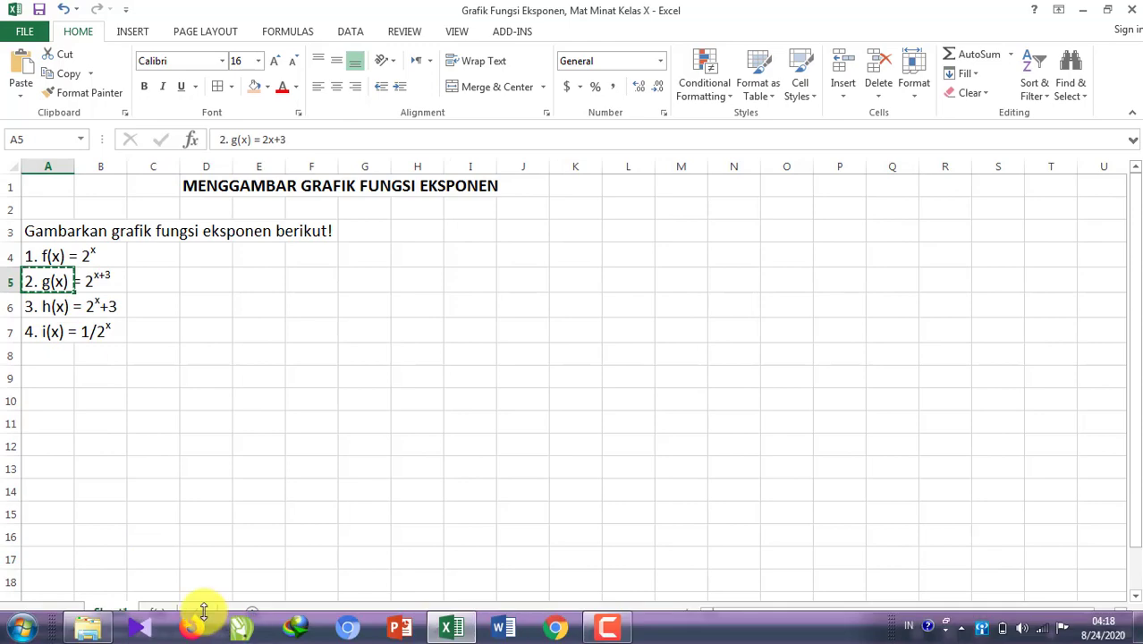
left_click(204, 611)
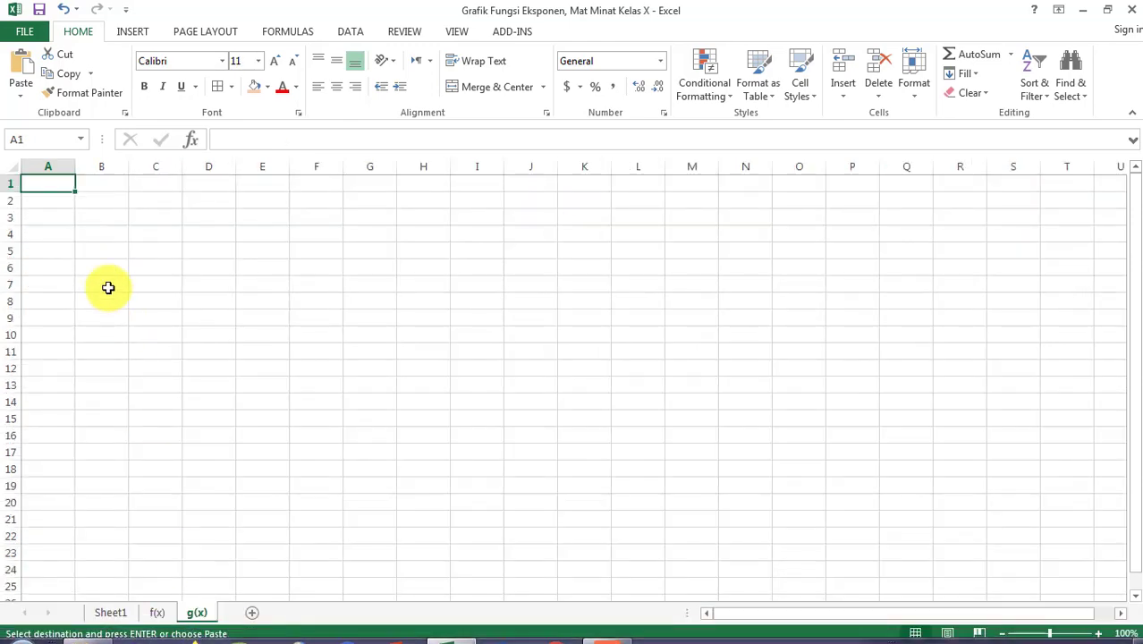
key("ctrl+v")
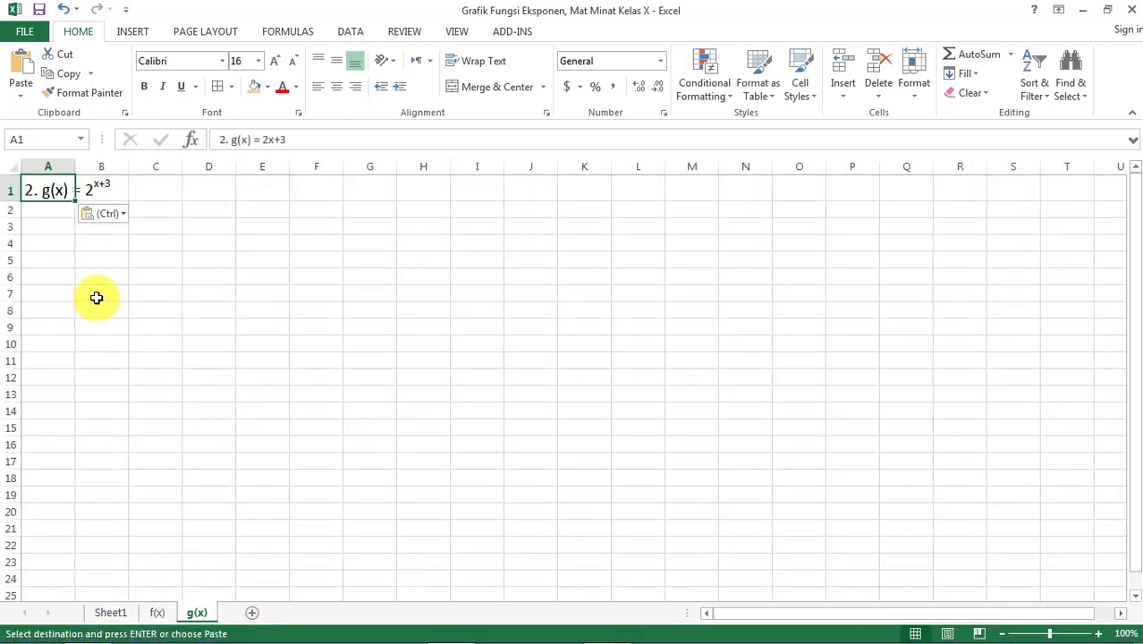
Step: Set the font size of all cells on the g(x) sheet to 16
key("ctrl+a")
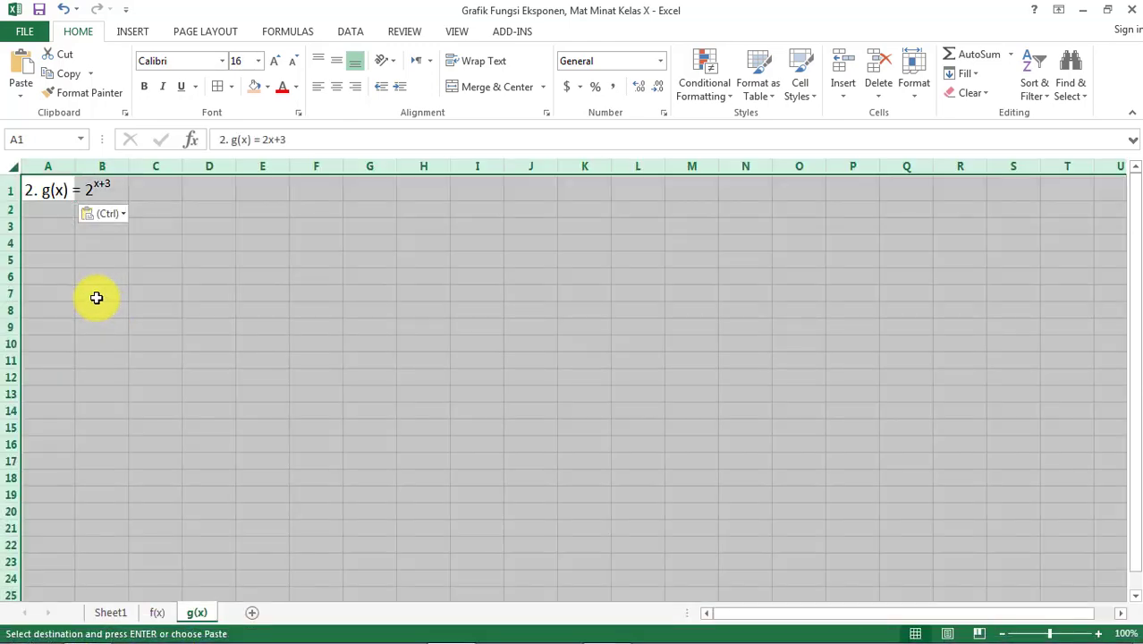
left_click(245, 56)
type("16")
key("Return")
left_click(114, 390)
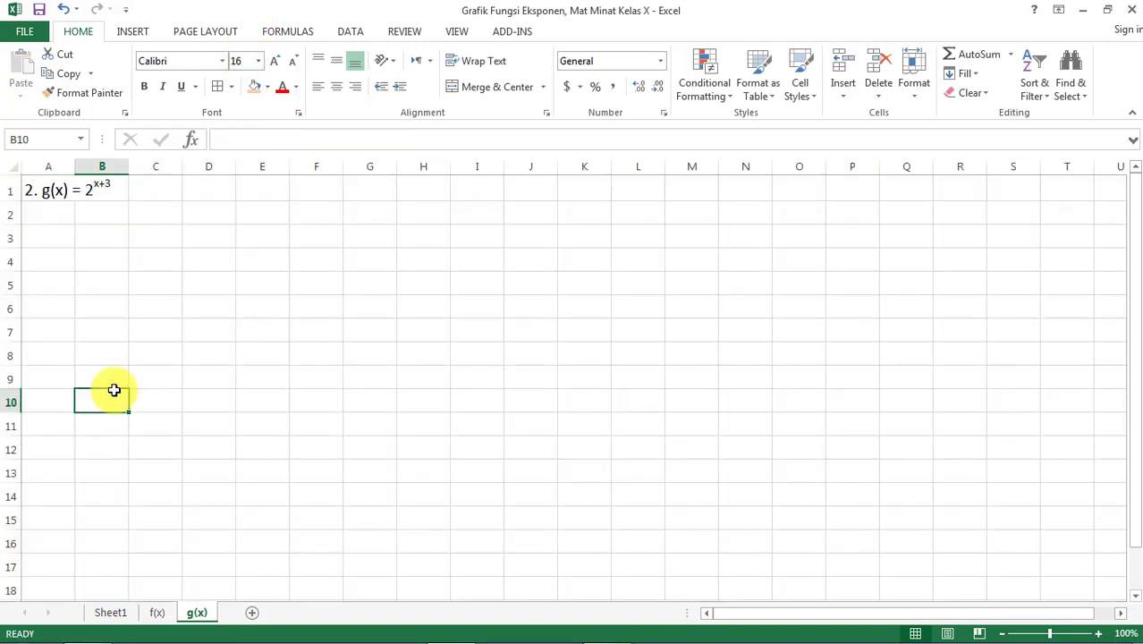
Step: Copy the value table A3:B14 from the f(x) sheet to cell A3 of the g(x) sheet
left_click(158, 613)
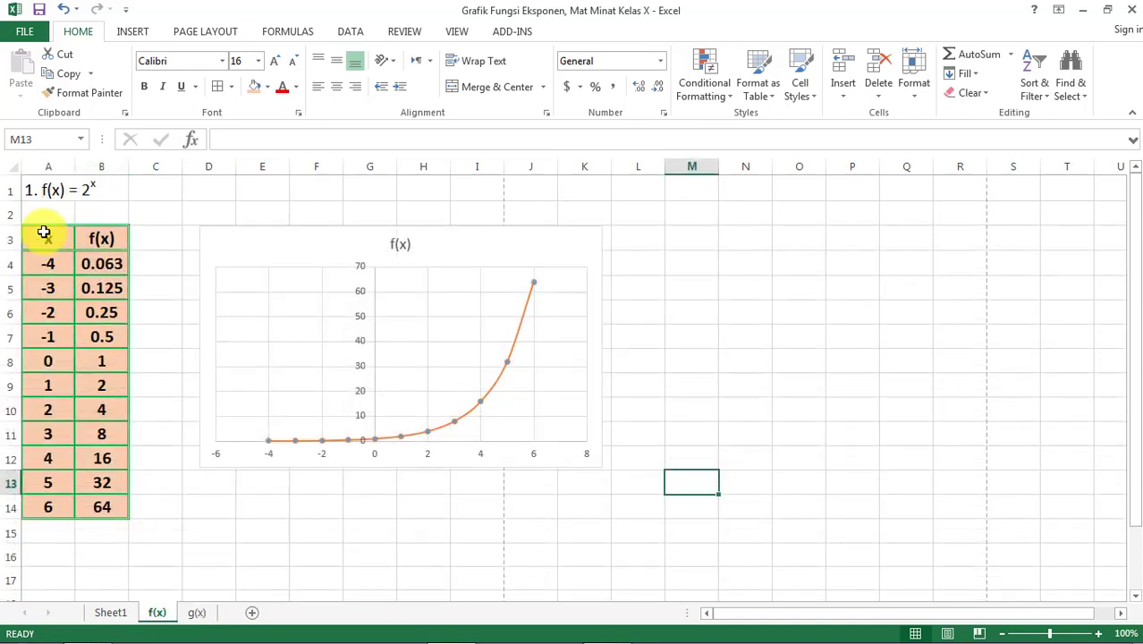
left_click_drag(44, 233, 99, 507)
key("ctrl+c")
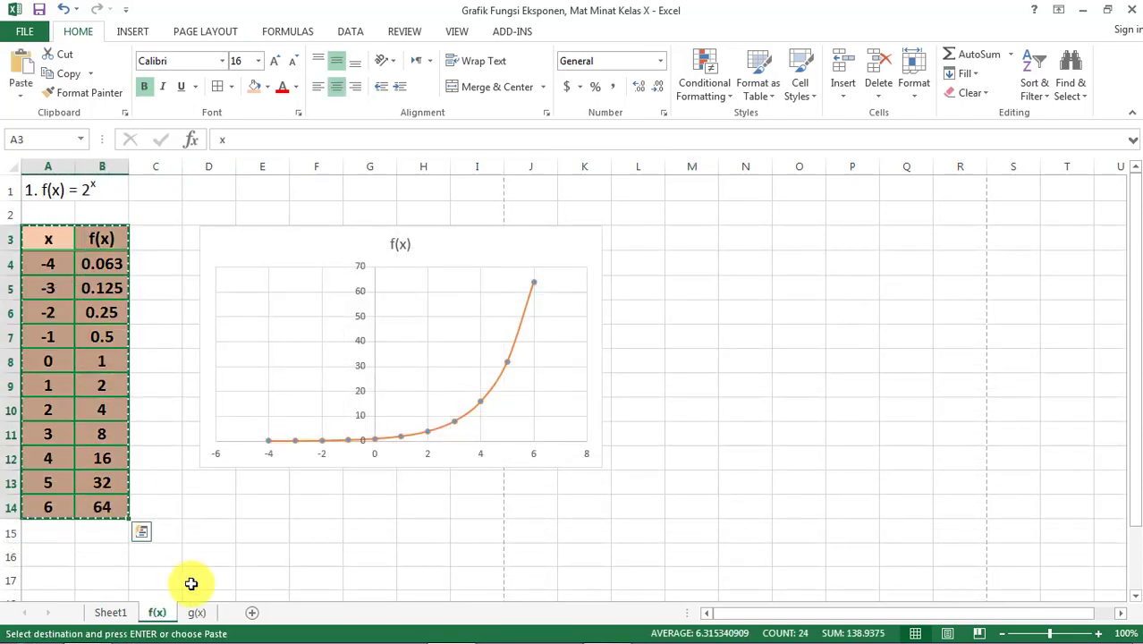
left_click(197, 612)
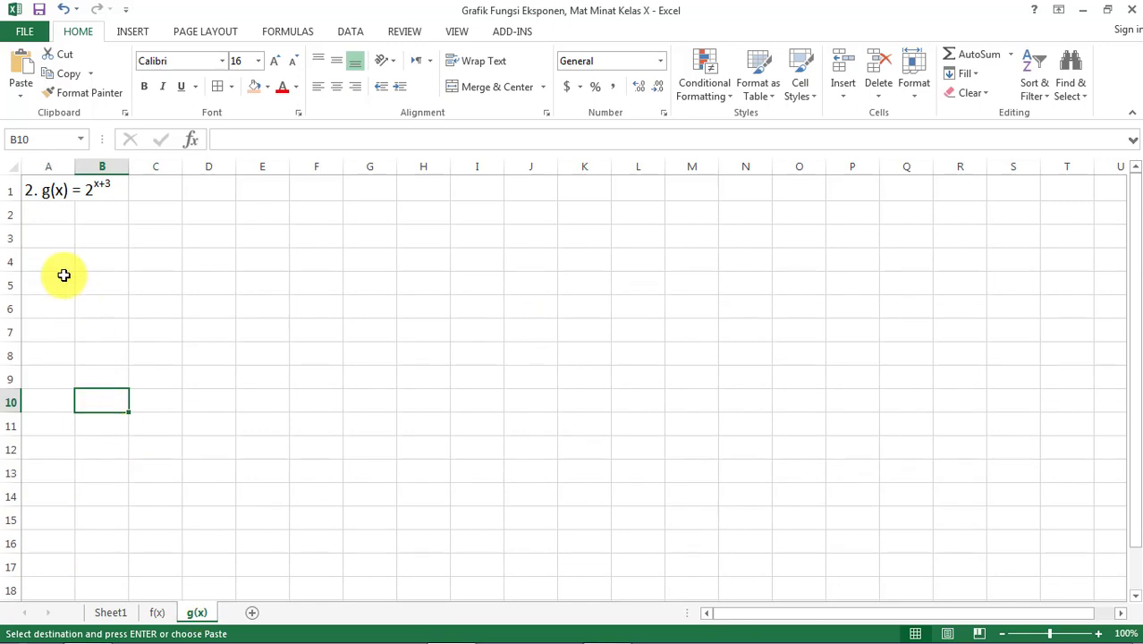
left_click(42, 242)
key("ctrl+v")
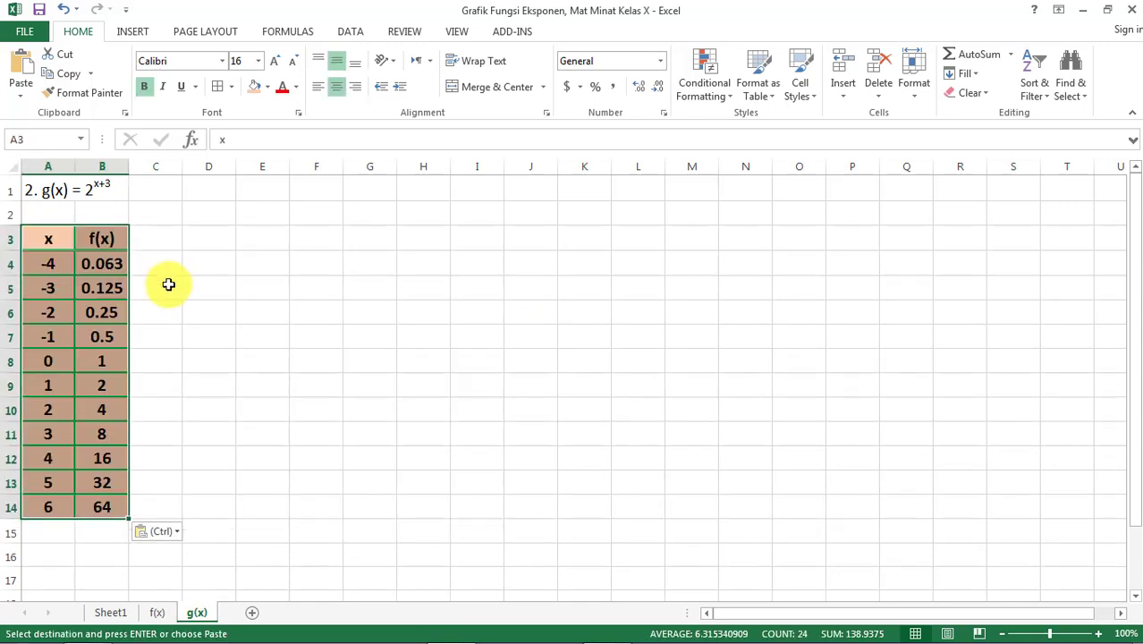
left_click(168, 283)
Step: Change the header in cell B3 of the copied table to g(x)
left_click(96, 237)
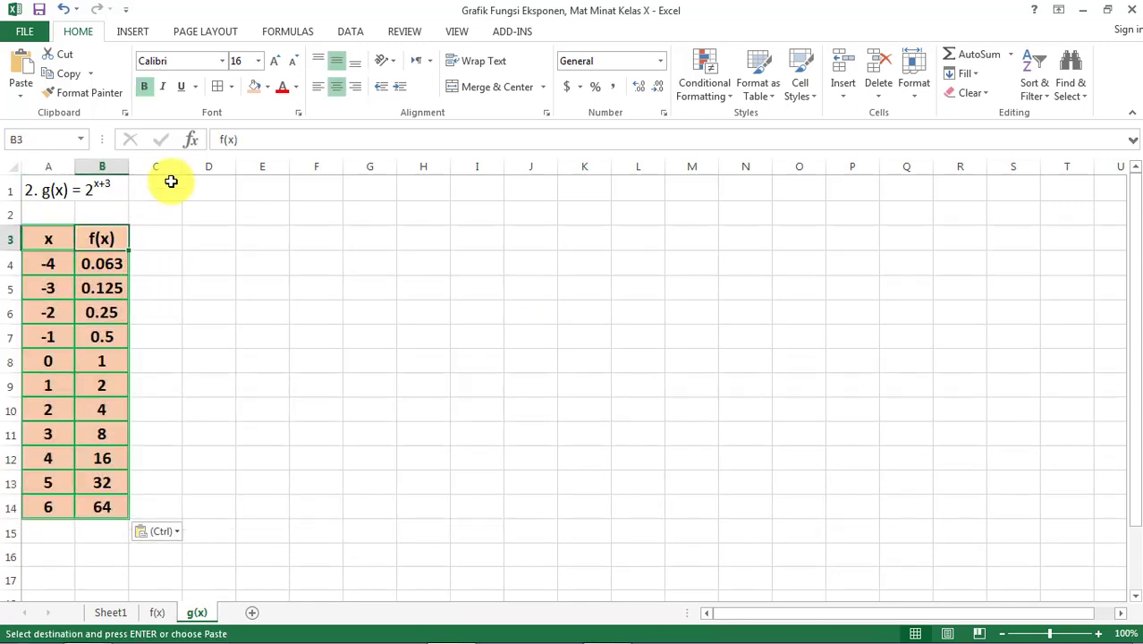
left_click(219, 140)
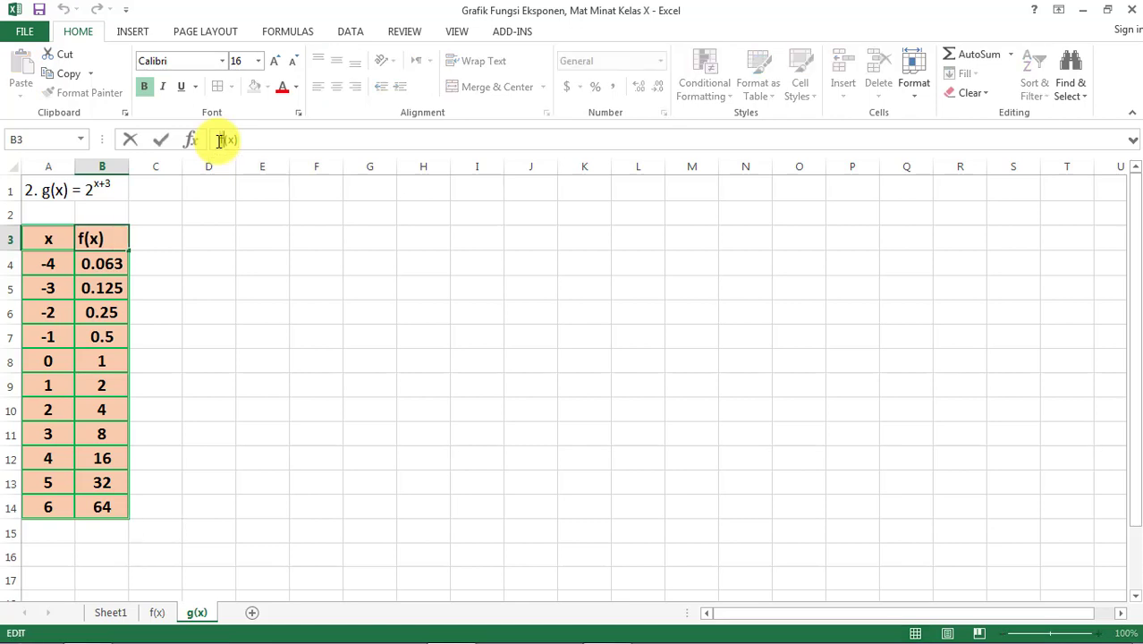
key("Return")
left_click(165, 340)
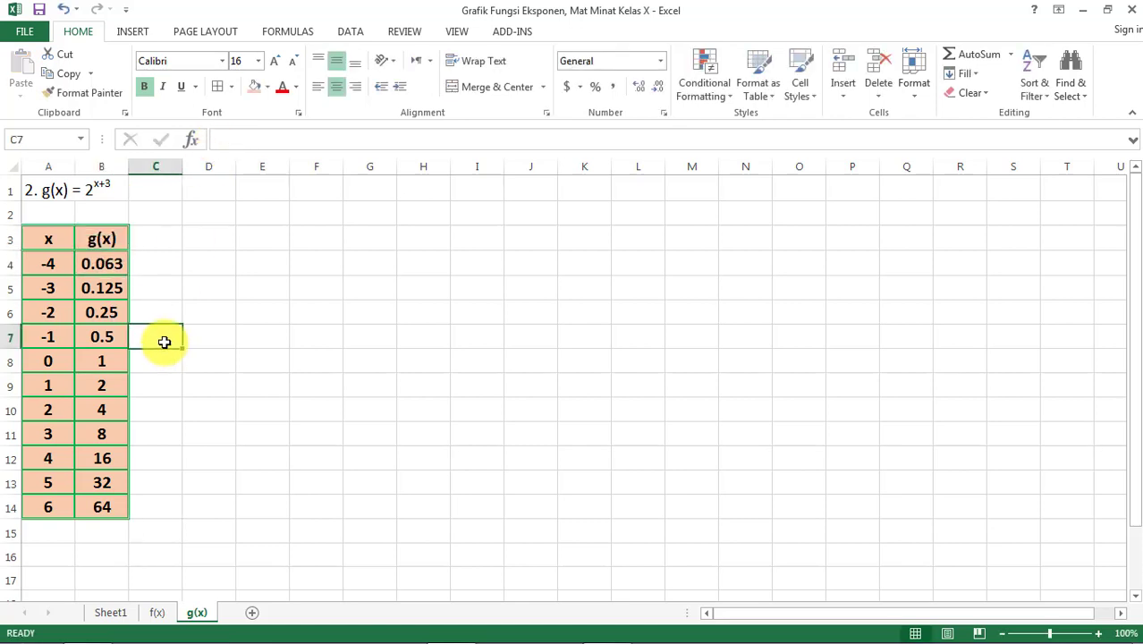
Step: Clear the old function values in B4:B14 below the g(x) header
left_click(105, 263)
key("ctrl+shift+Down")
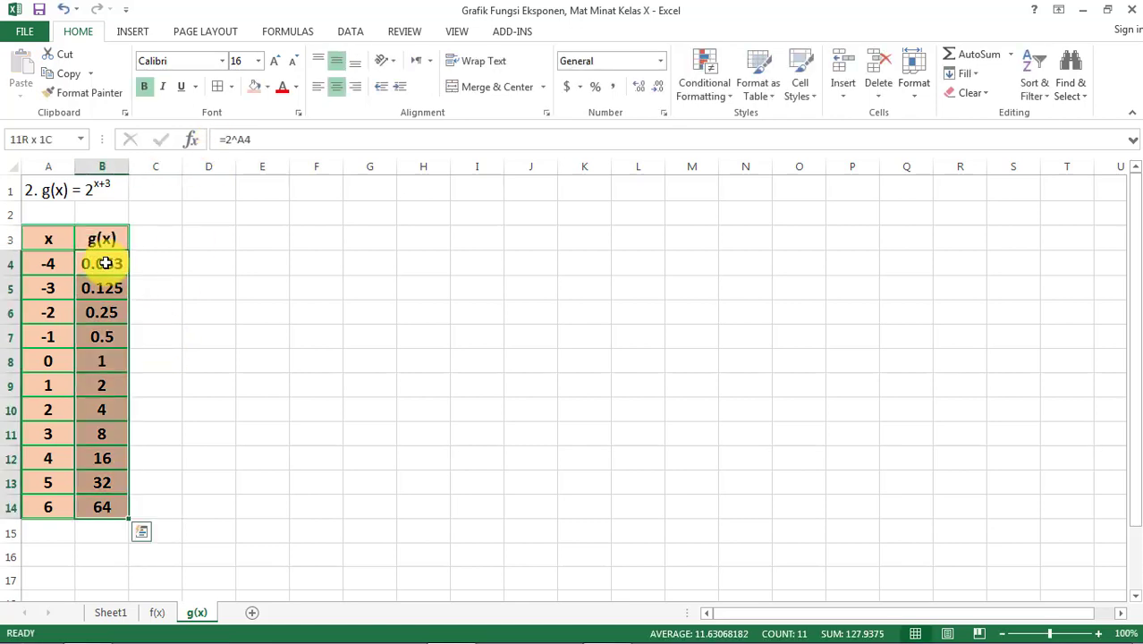
key("Delete")
left_click(315, 400)
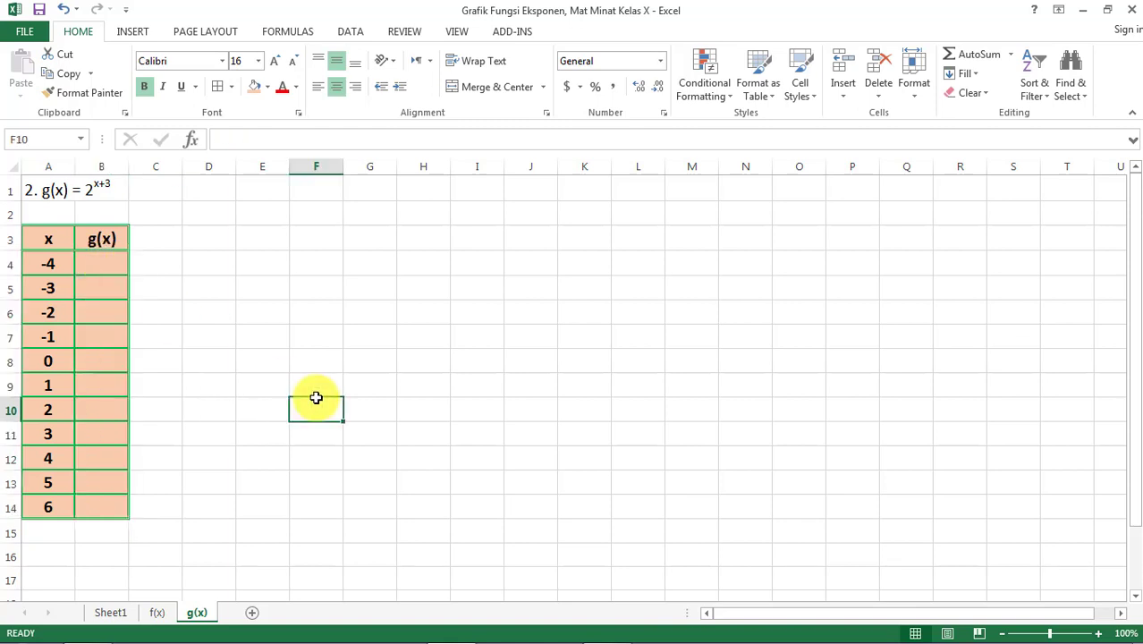
Step: Fill the whole table A3:B14 with the standard green colour
left_click_drag(49, 234, 94, 509)
left_click(267, 87)
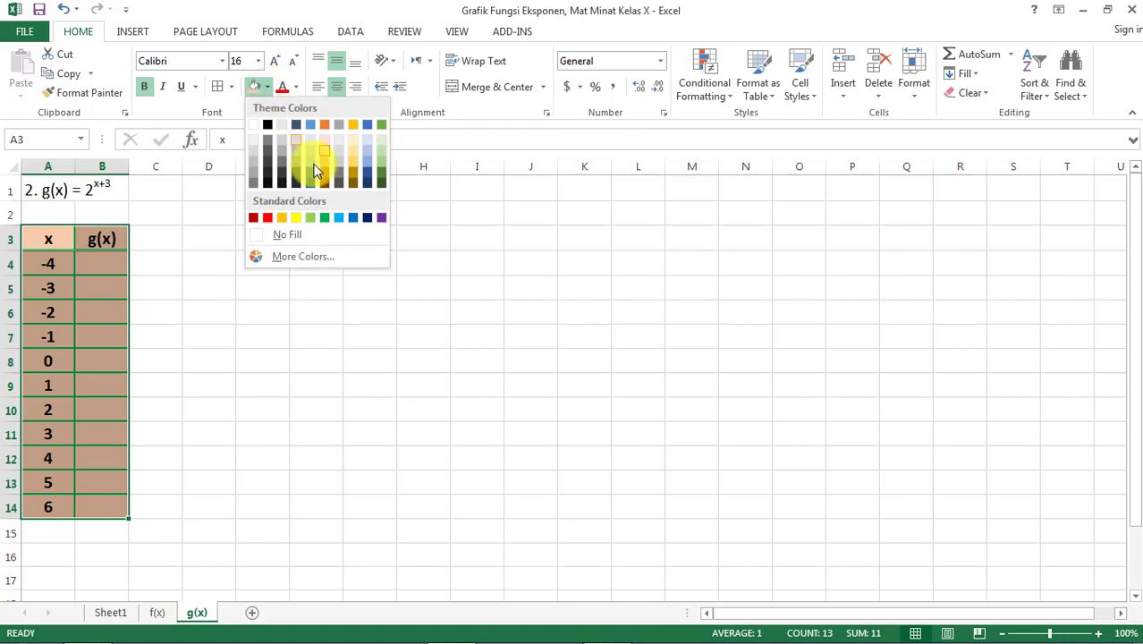
left_click(325, 217)
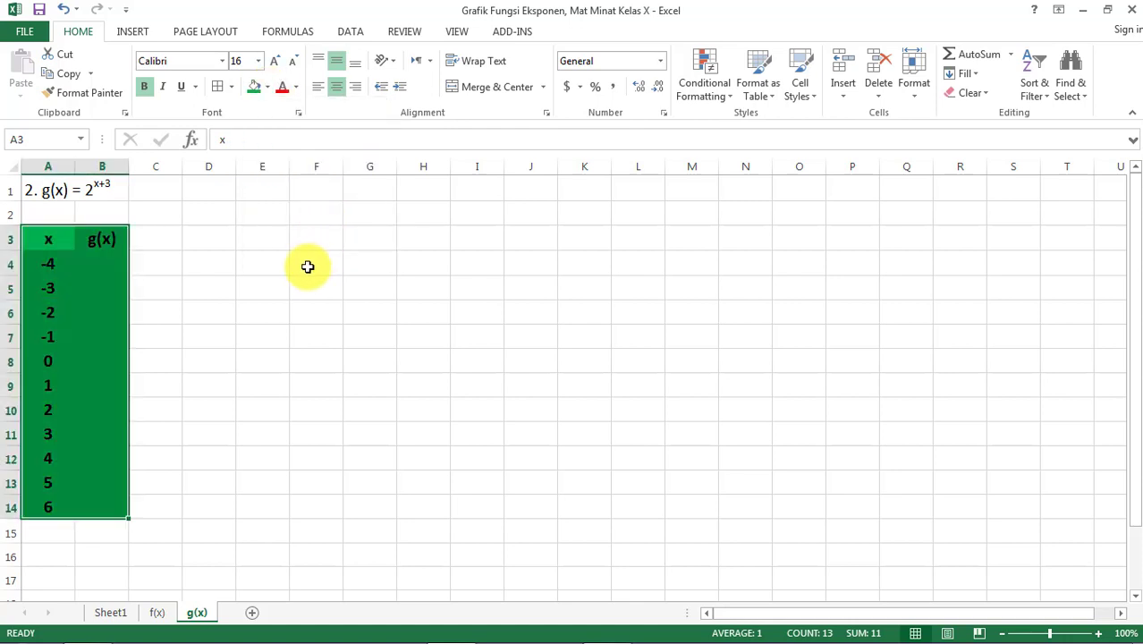
Step: Apply light blue outline and inside borders to the table A3:B14, using a thicker solid line for the inside borders
left_click(230, 87)
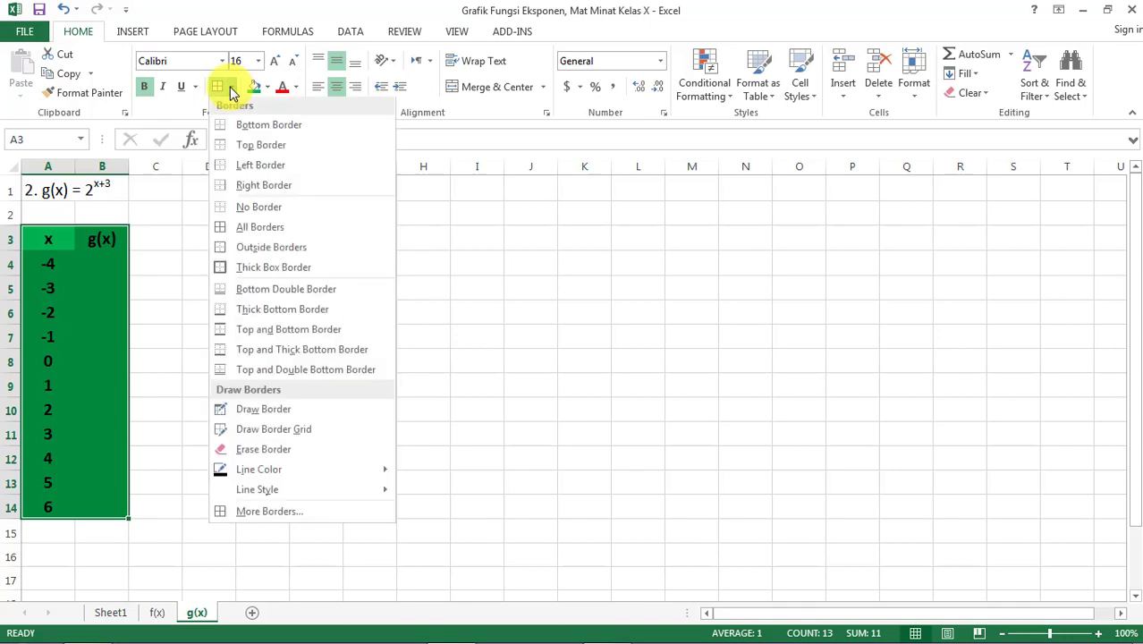
left_click(270, 517)
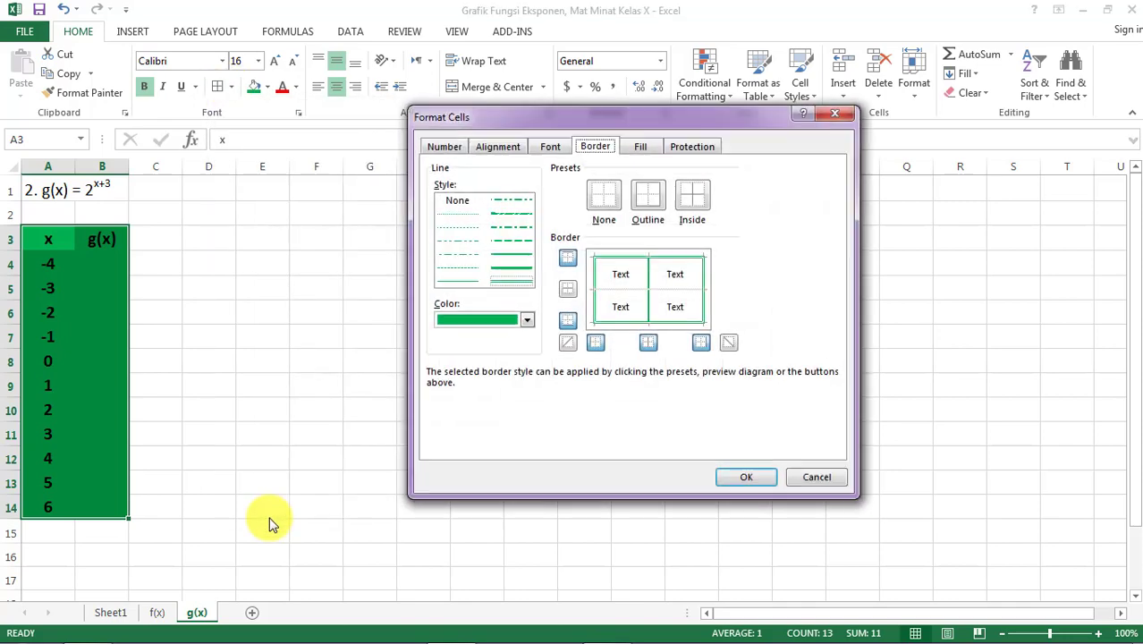
left_click(527, 321)
left_click(529, 468)
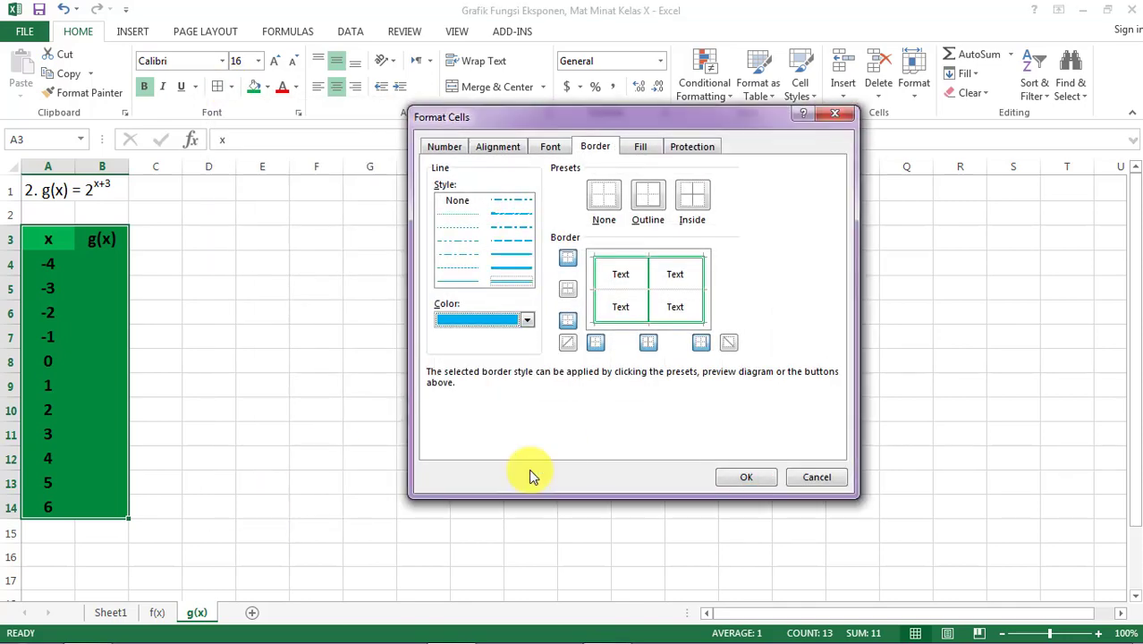
left_click(682, 201)
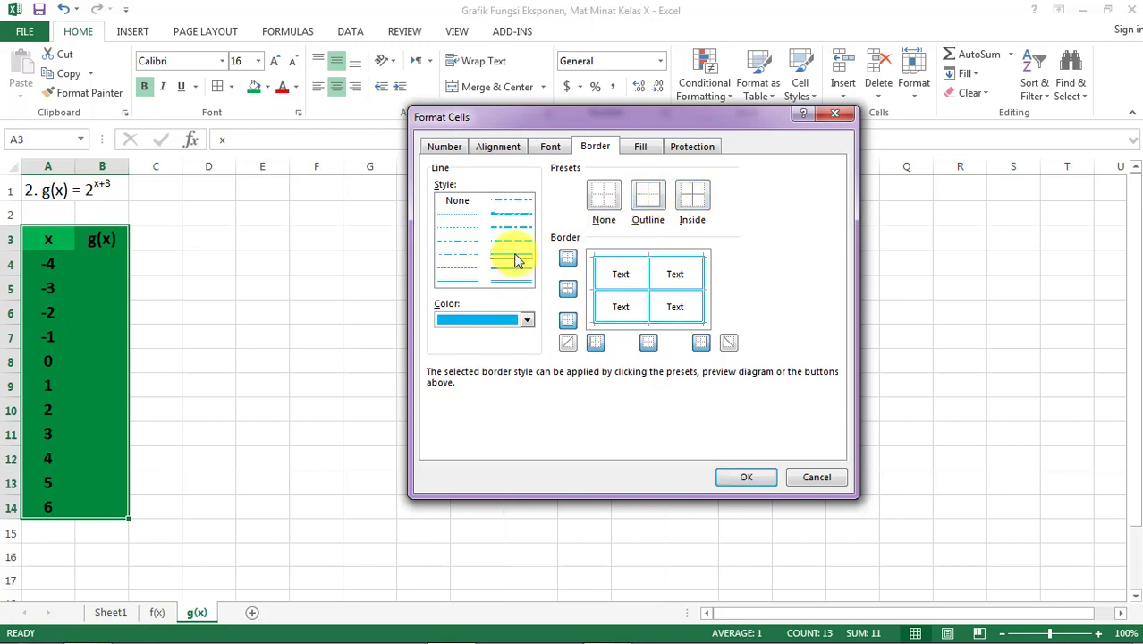
left_click(691, 191)
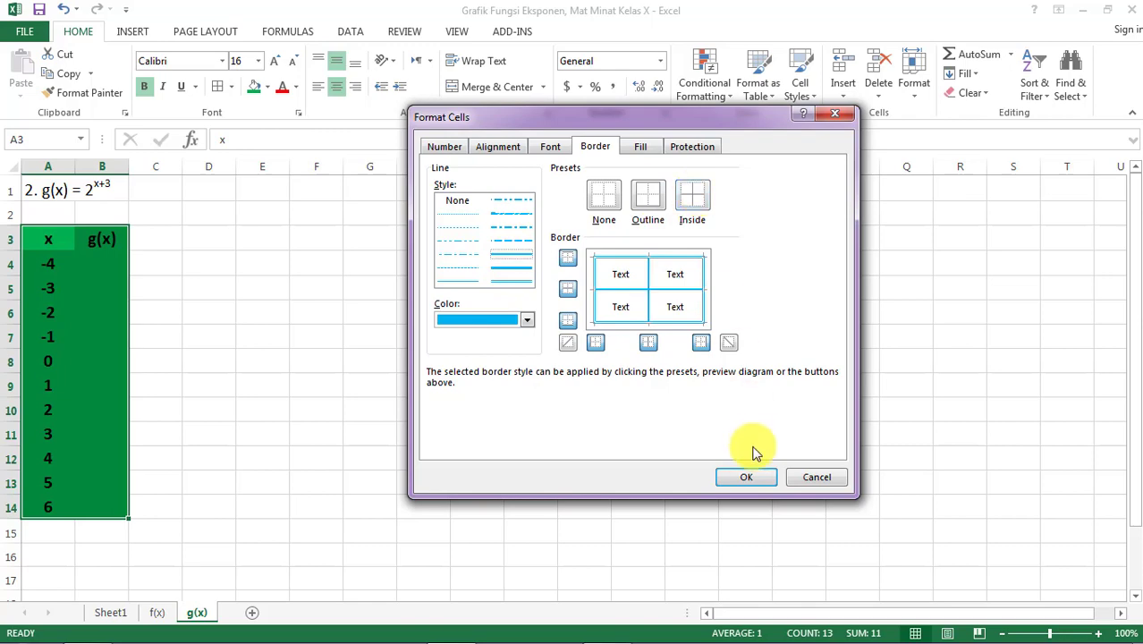
left_click(747, 475)
left_click(745, 474)
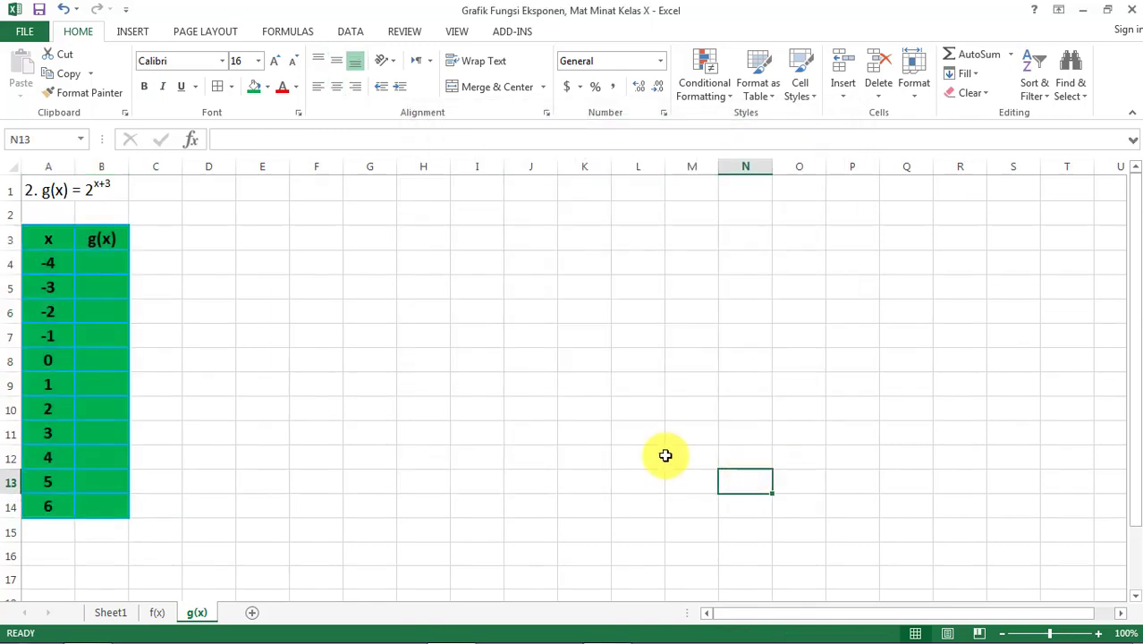
left_click(438, 394)
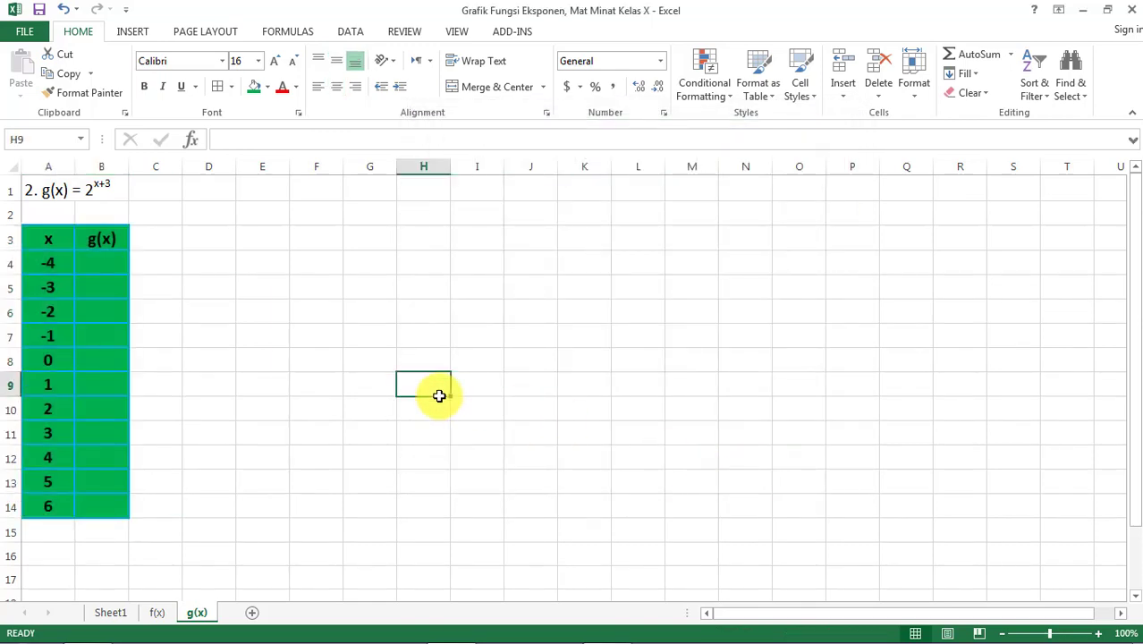
Step: Change the fill of the table A3:B14 to a lighter custom green, RGB 55, 255, 145
left_click(91, 262)
left_click_drag(56, 241, 96, 506)
left_click(267, 87)
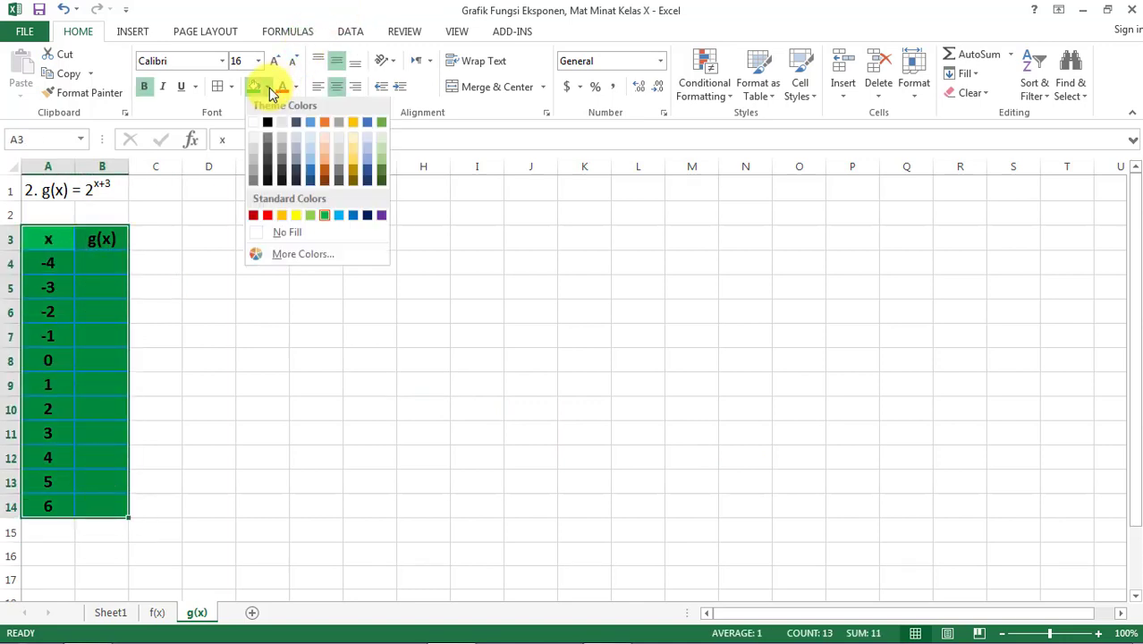
left_click(302, 256)
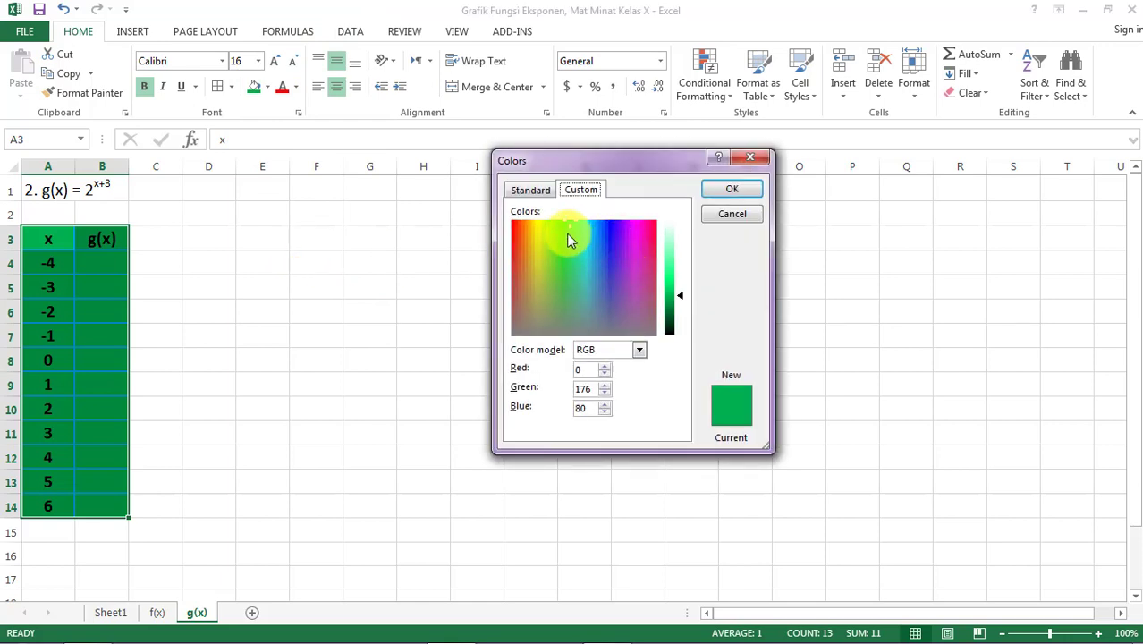
left_click(670, 268)
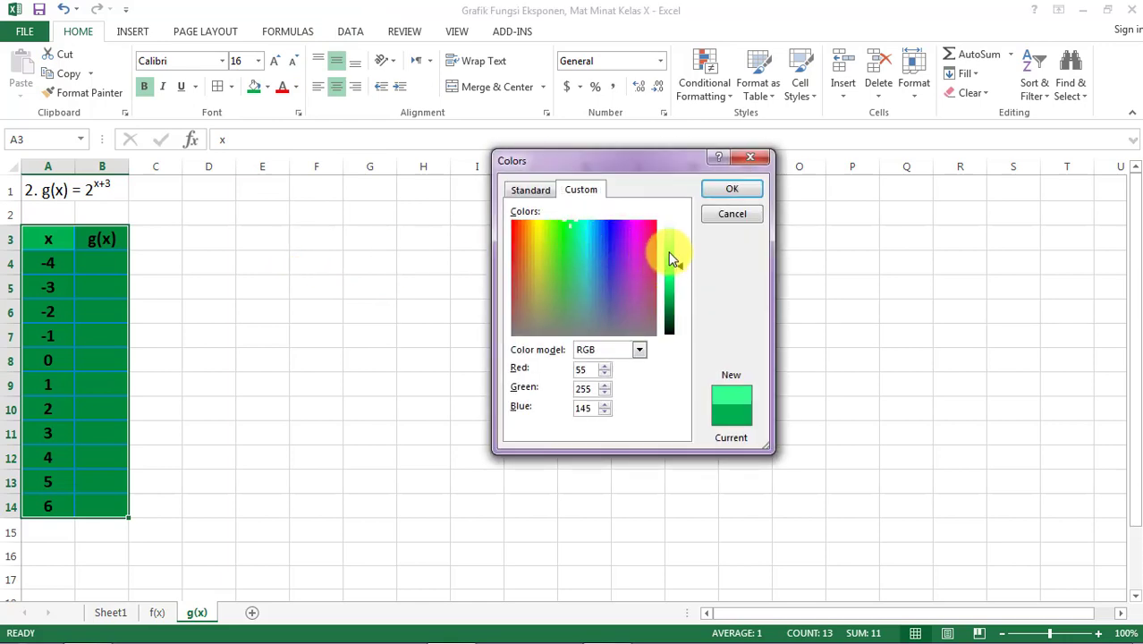
left_click(714, 188)
left_click(391, 267)
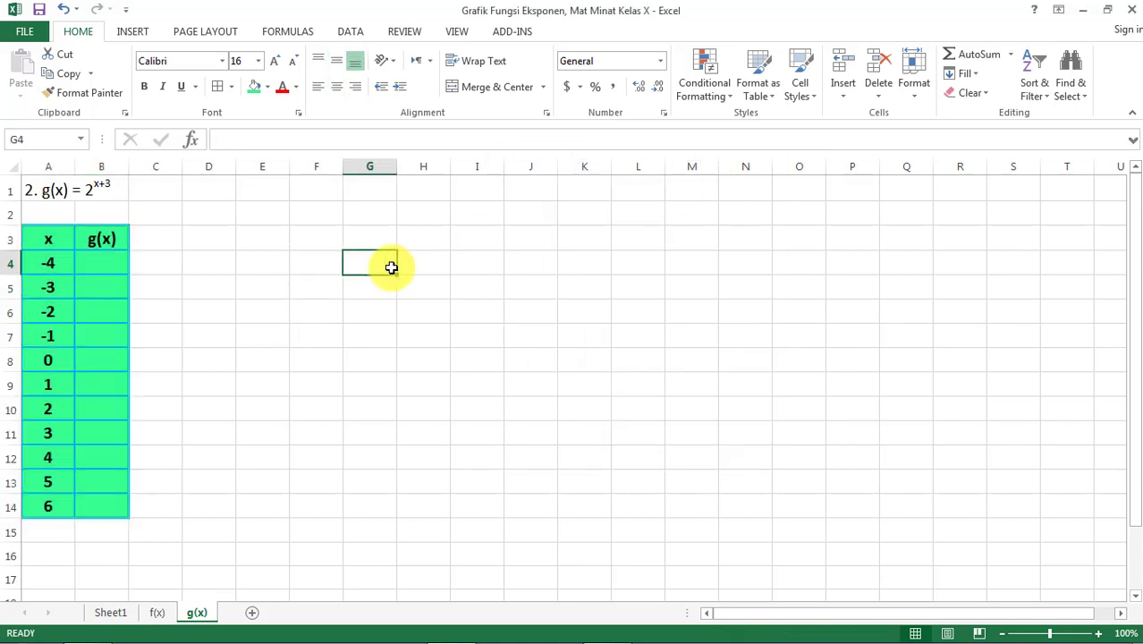
Step: Enter the formula =2^(A4+3) in cell B4 below the g(x) header
left_click(107, 261)
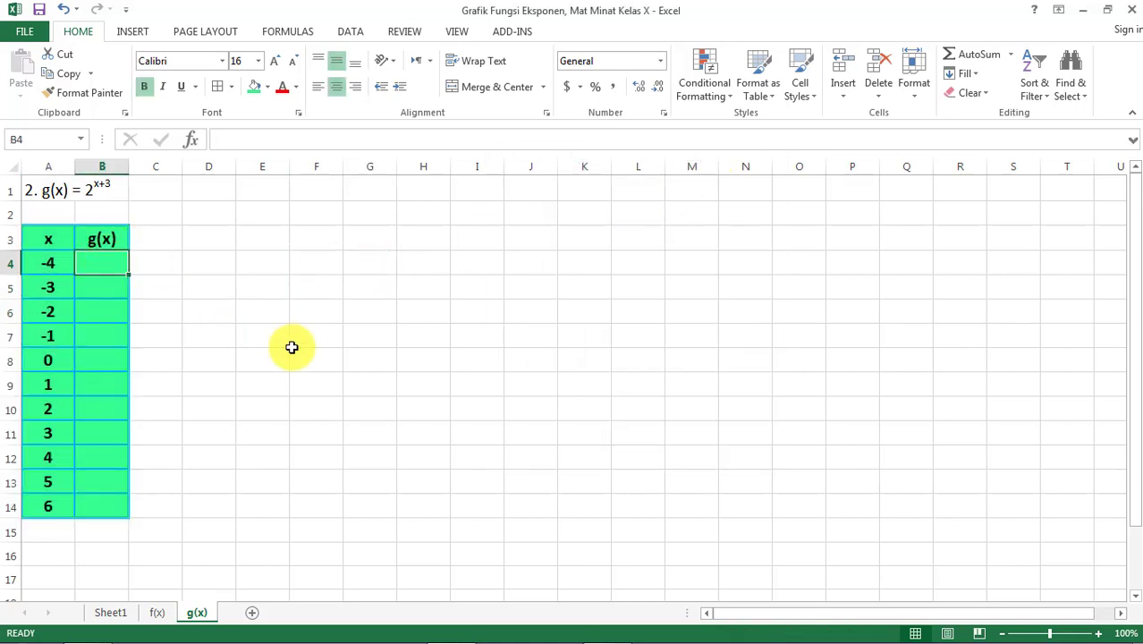
type("=2^(")
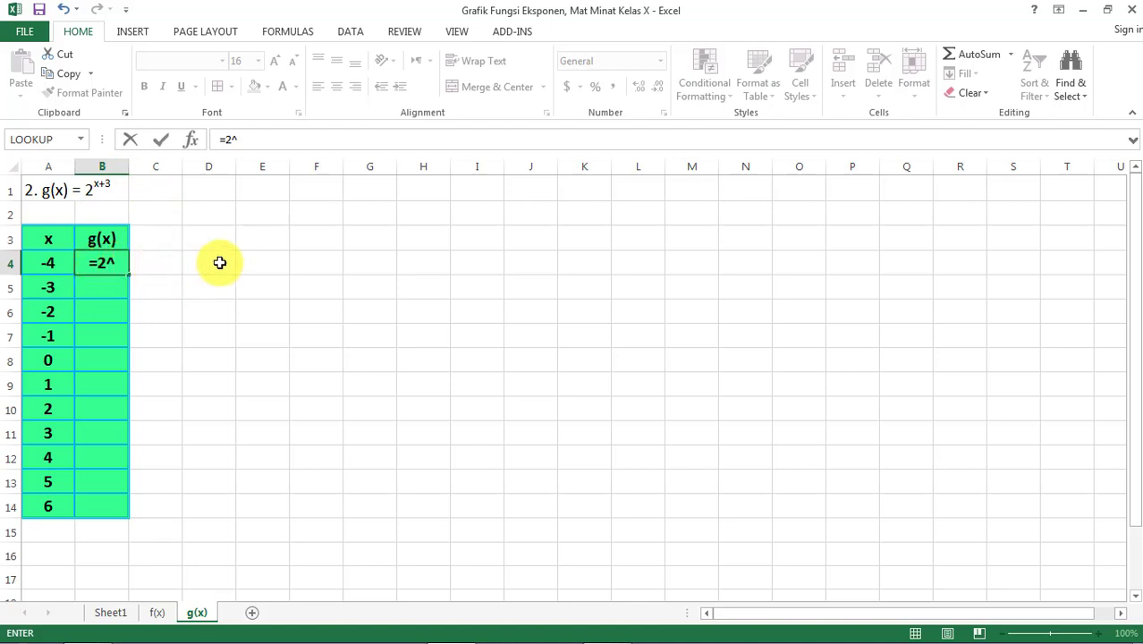
left_click(50, 260)
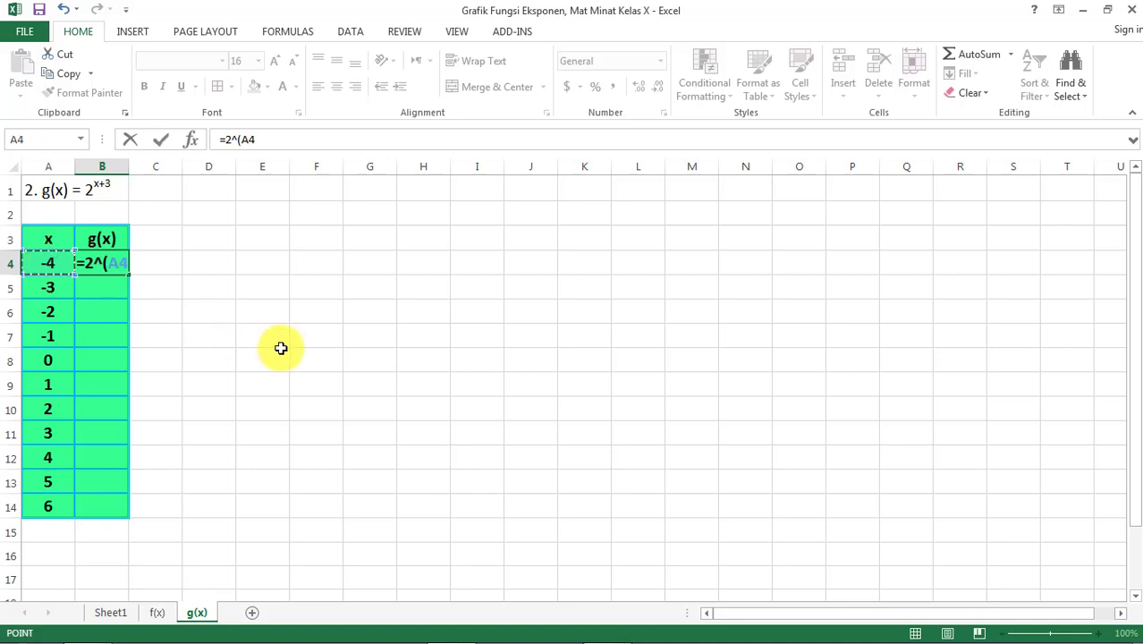
type("+3))")
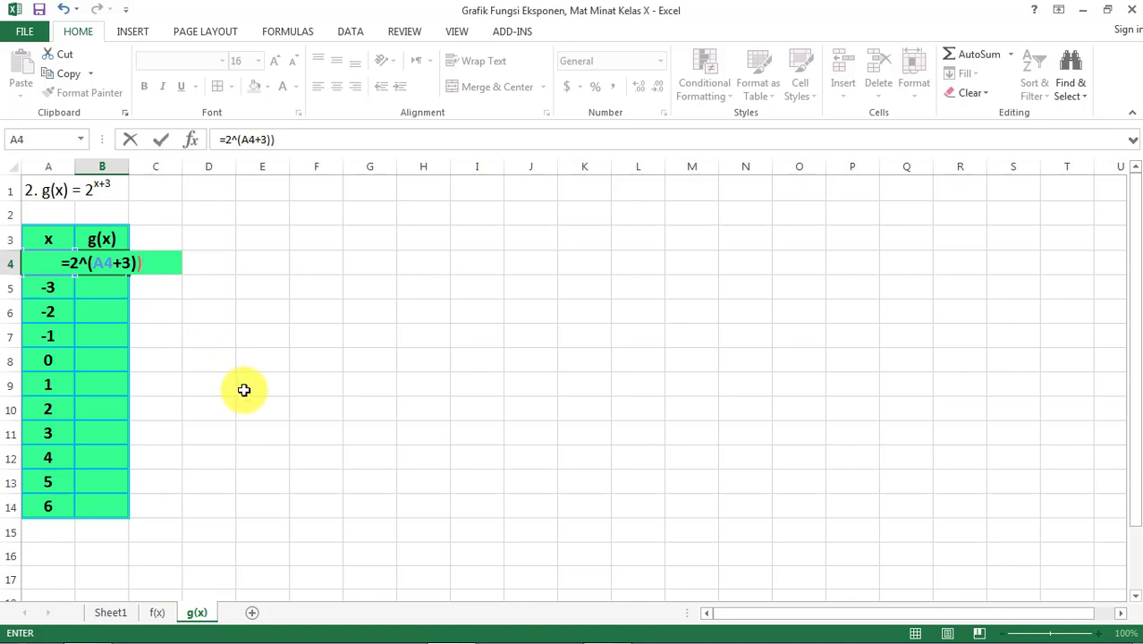
key("Return")
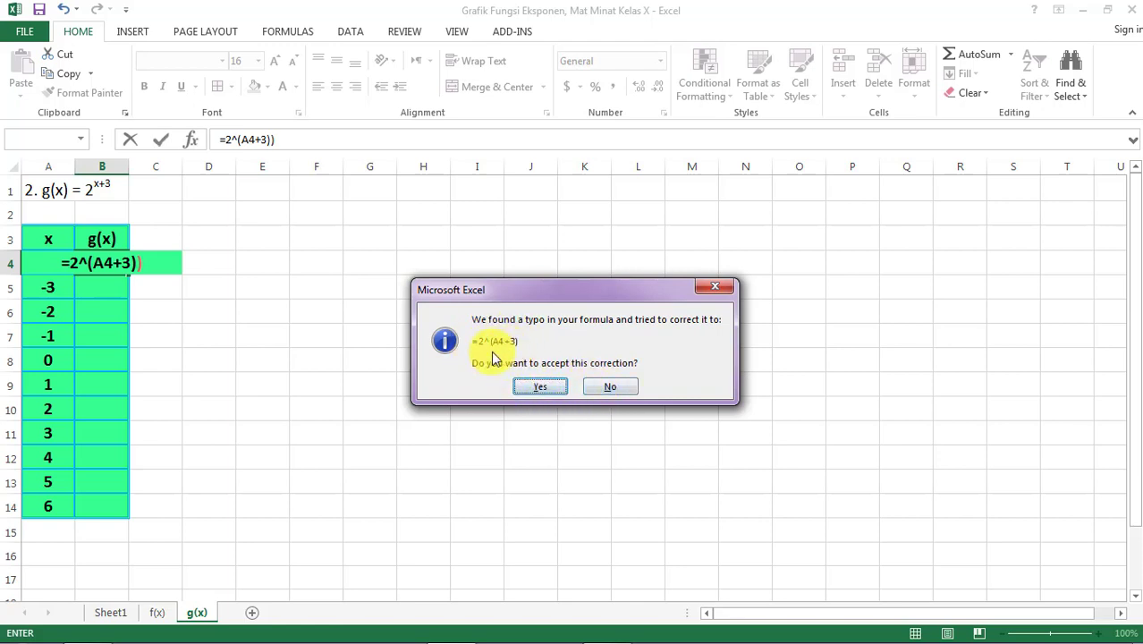
left_click(531, 392)
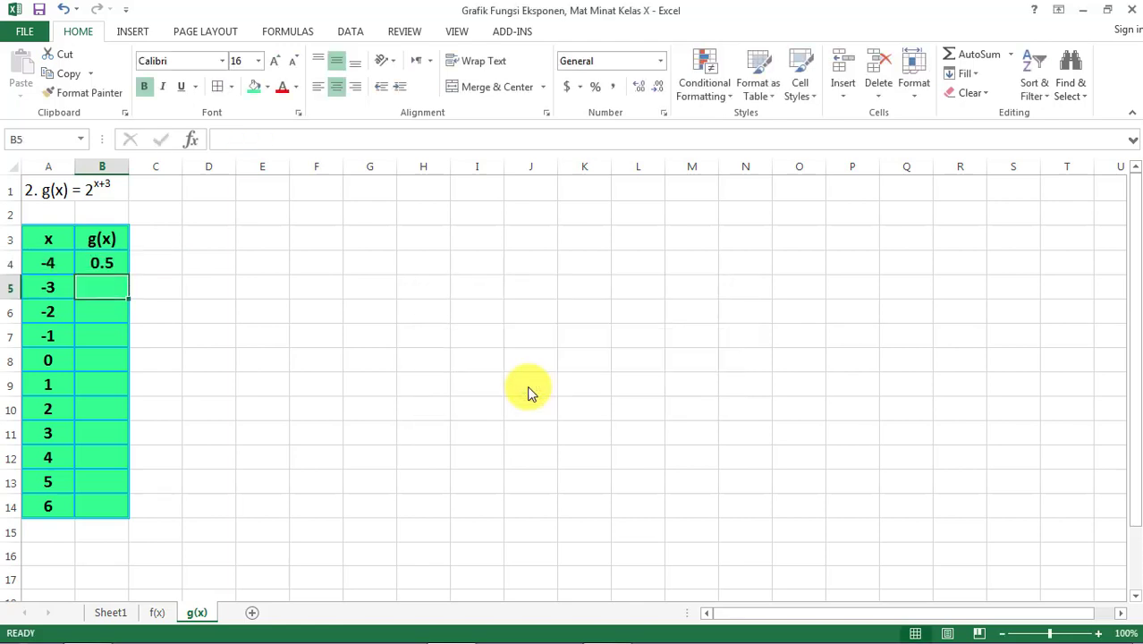
Step: Check the formula in B4 and fill it down the g(x) column through B14
left_click(105, 263)
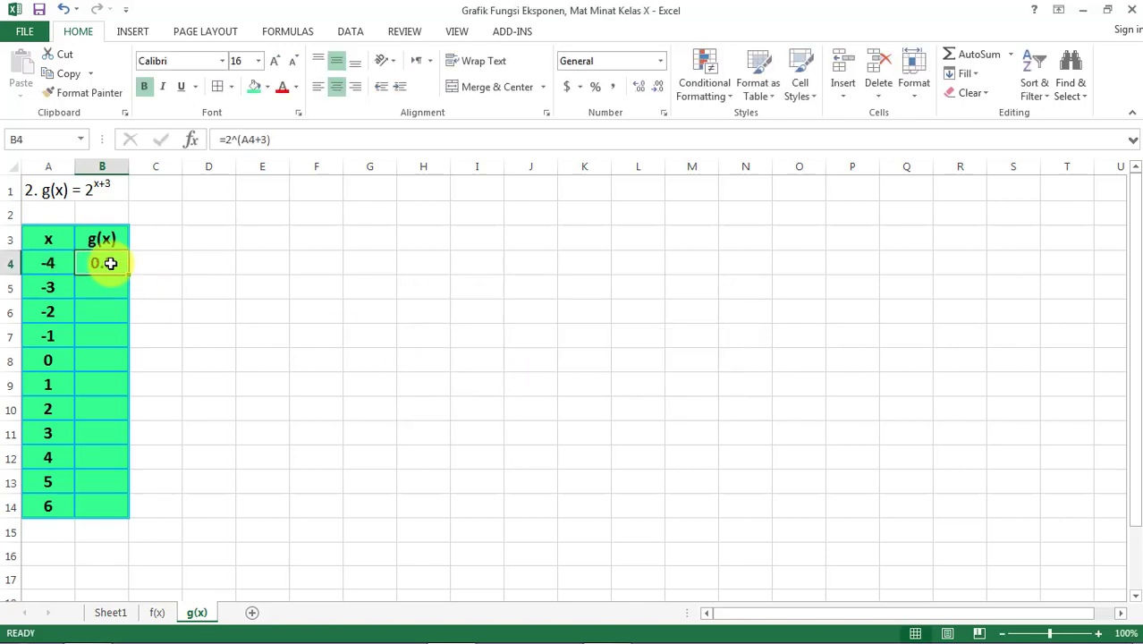
left_click(281, 138)
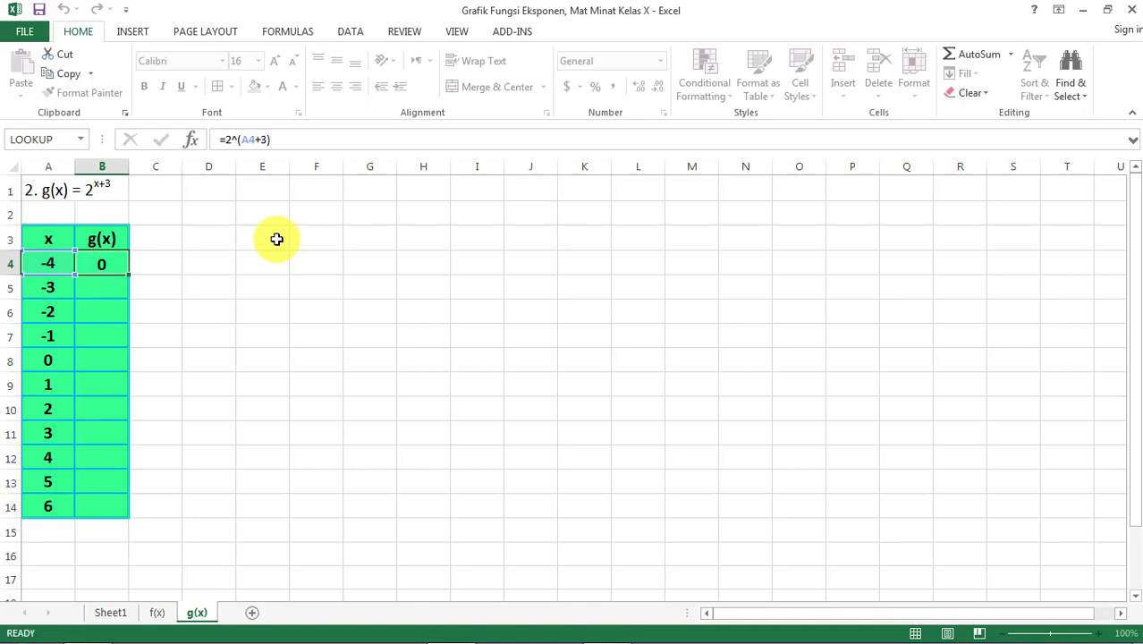
key("Return")
key("Up")
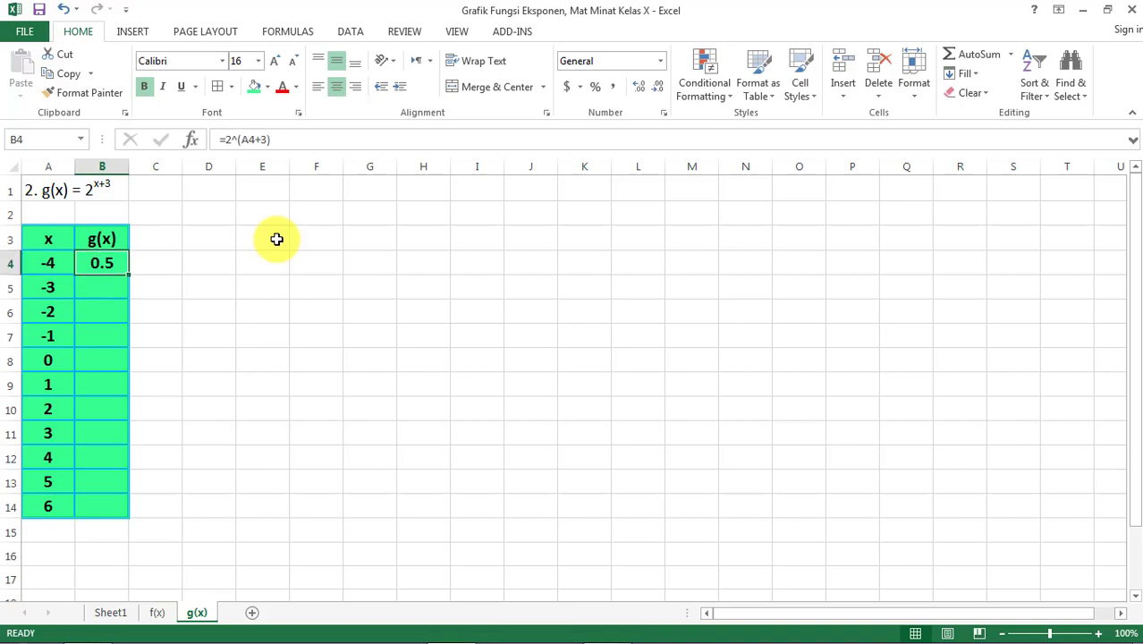
key("ctrl+c")
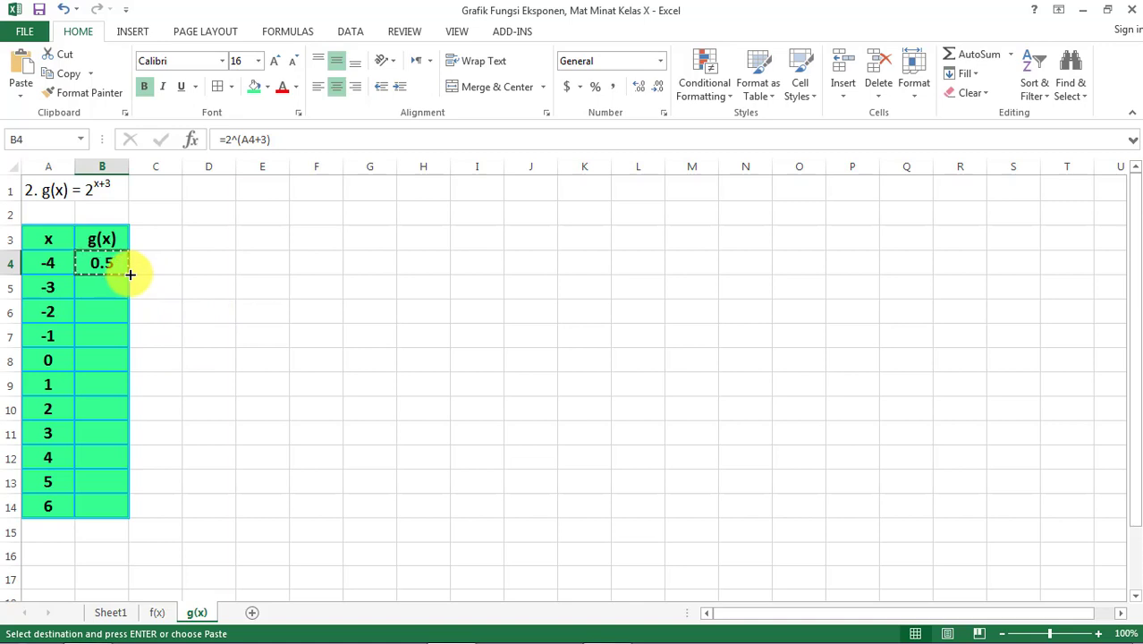
left_click_drag(130, 275, 123, 517)
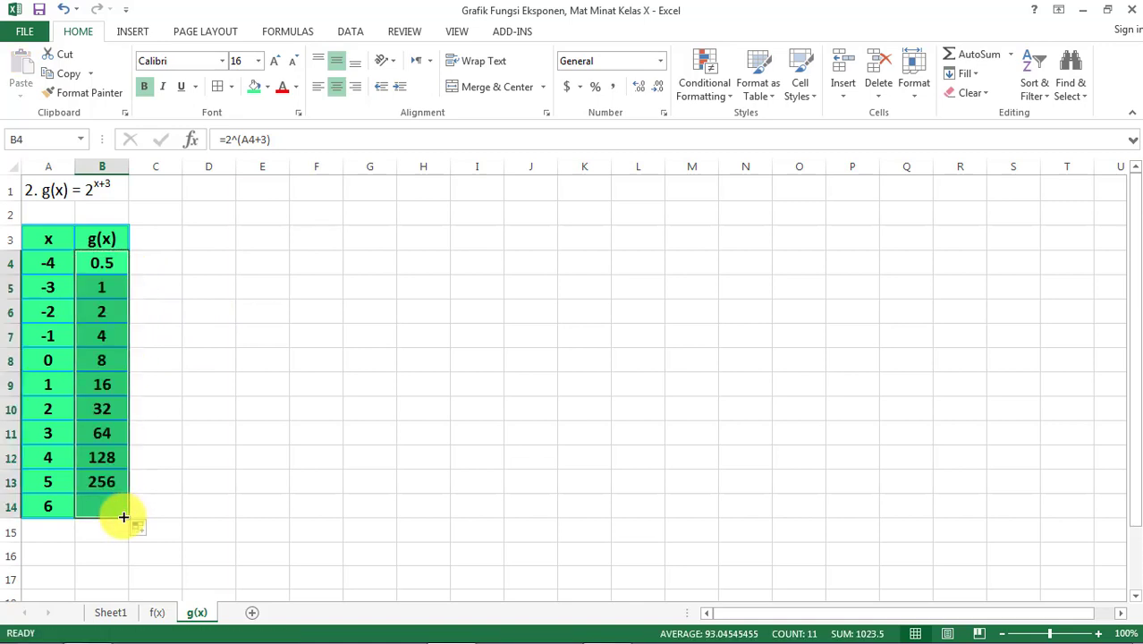
left_click(220, 441)
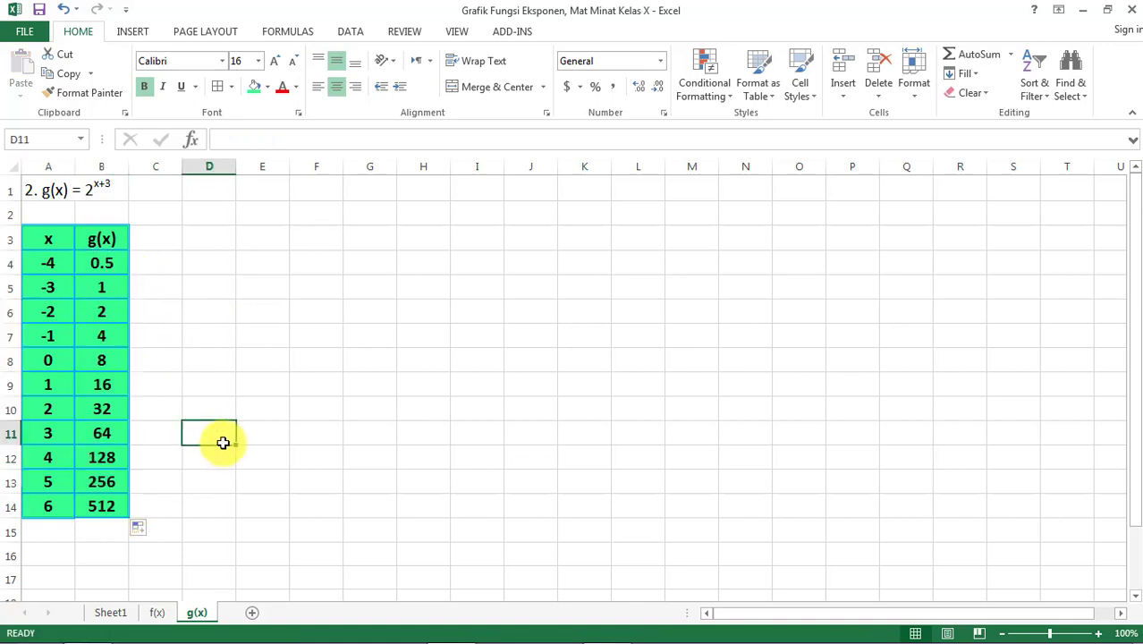
Step: Insert a Scatter with Smooth Lines and Markers chart from A3:B14 and place it beside the table, starting at column D, row 3
left_click(42, 238)
key("ctrl+shift+Right")
key("ctrl+shift+Down")
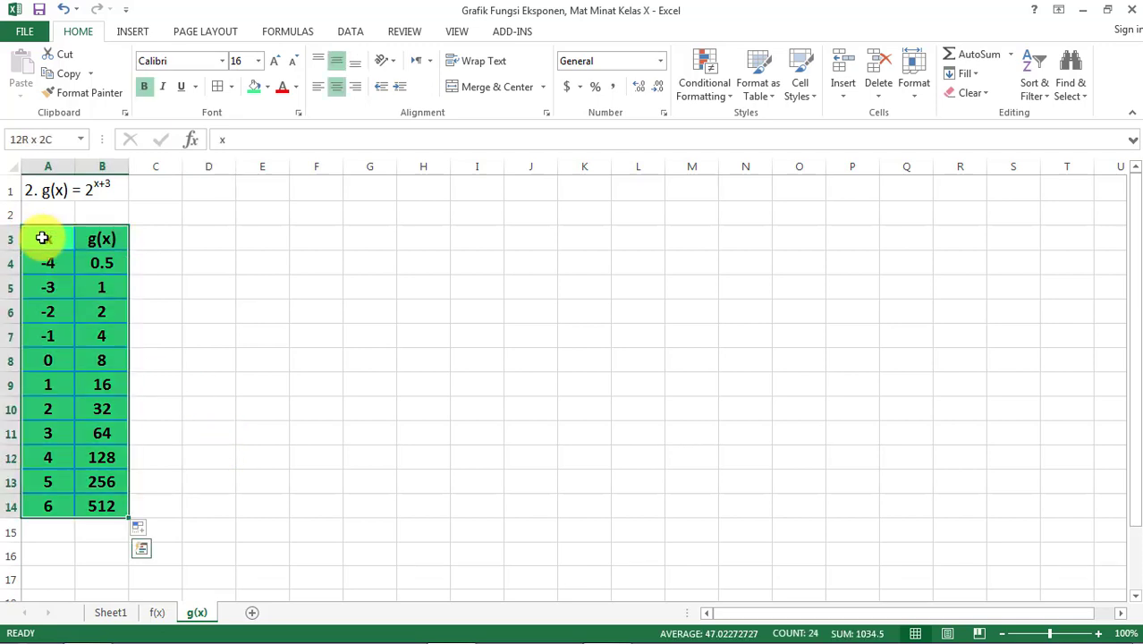
left_click(131, 29)
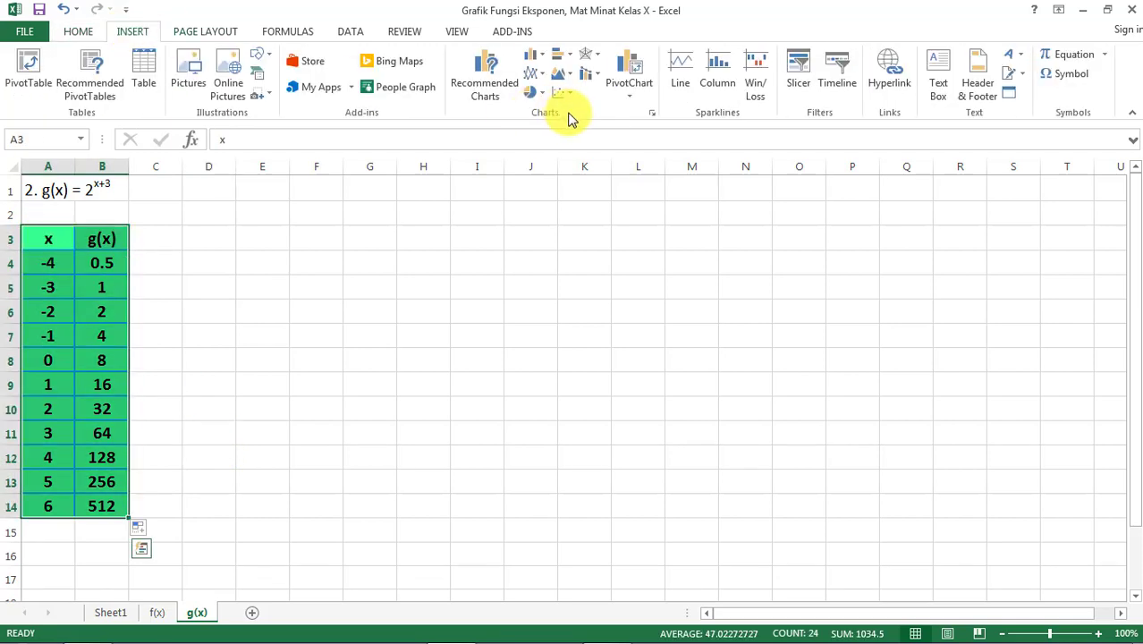
left_click(652, 112)
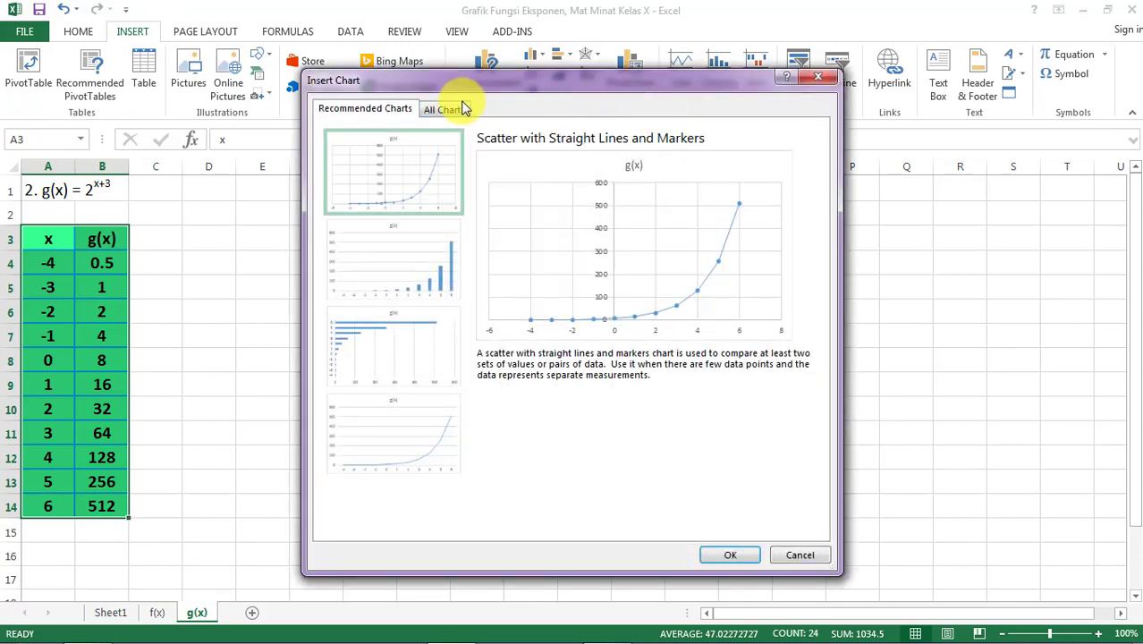
left_click(444, 108)
left_click(364, 284)
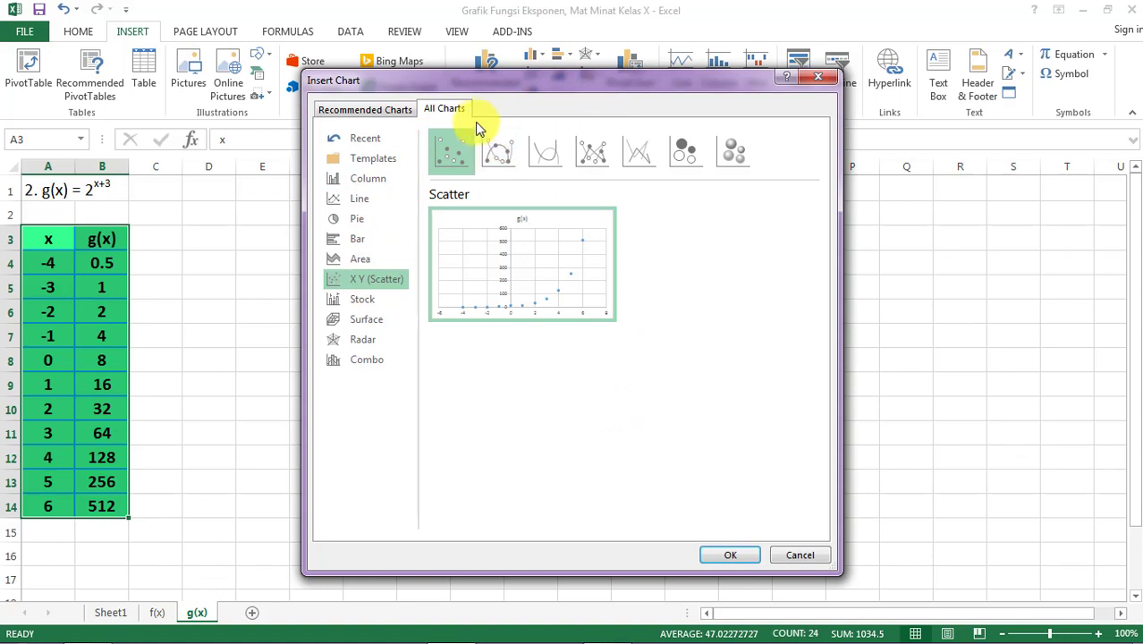
left_click(506, 155)
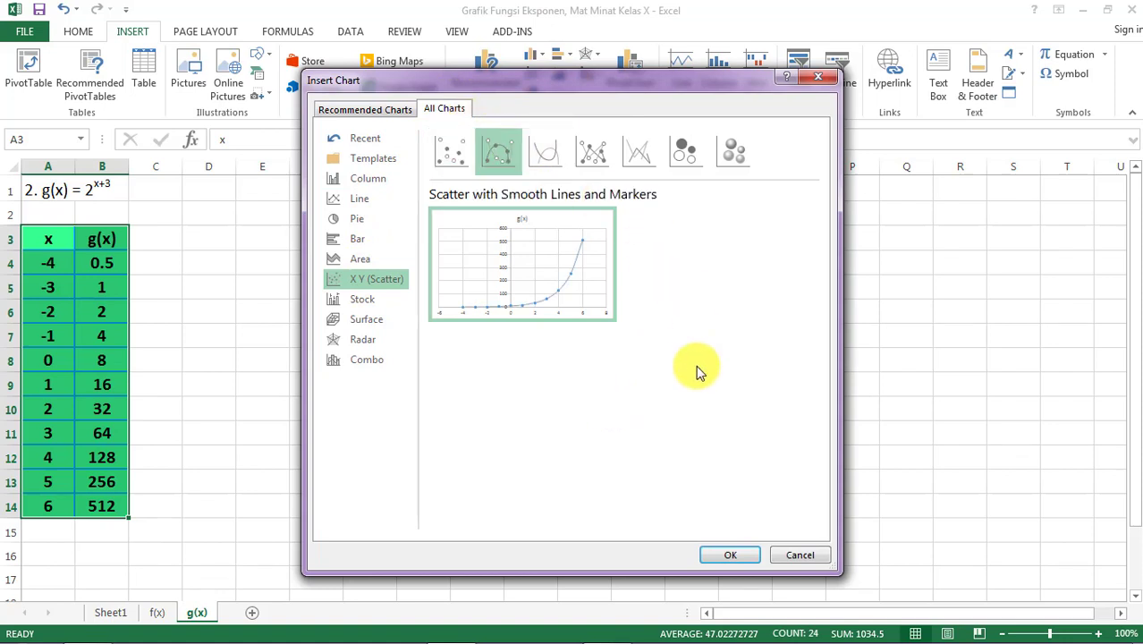
left_click(735, 556)
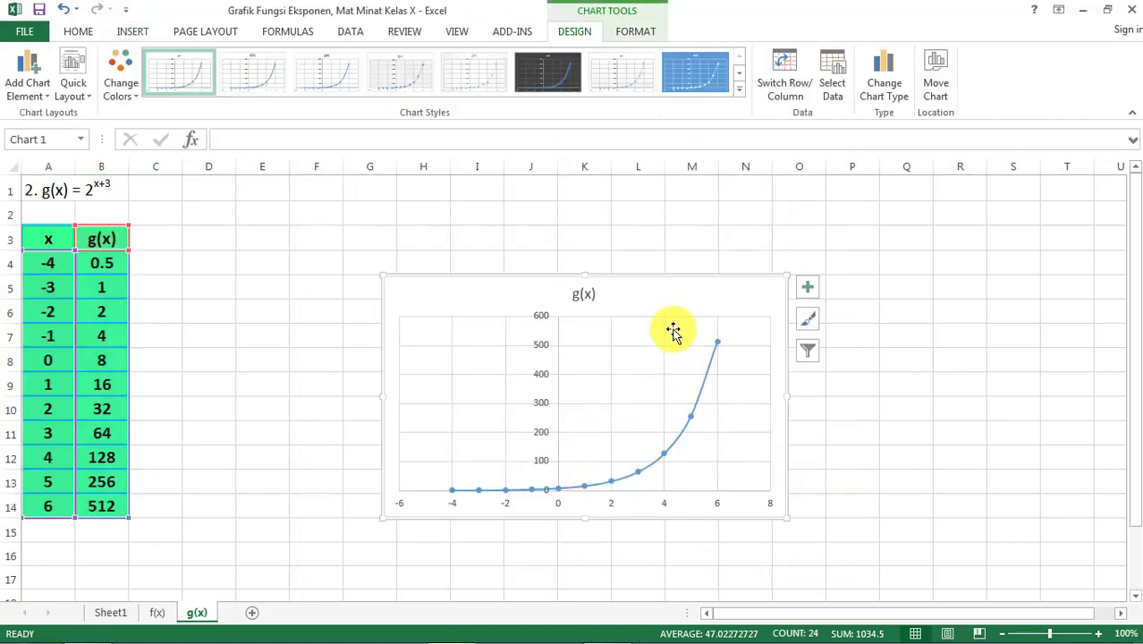
left_click_drag(693, 303, 526, 237)
left_click_drag(499, 239, 494, 249)
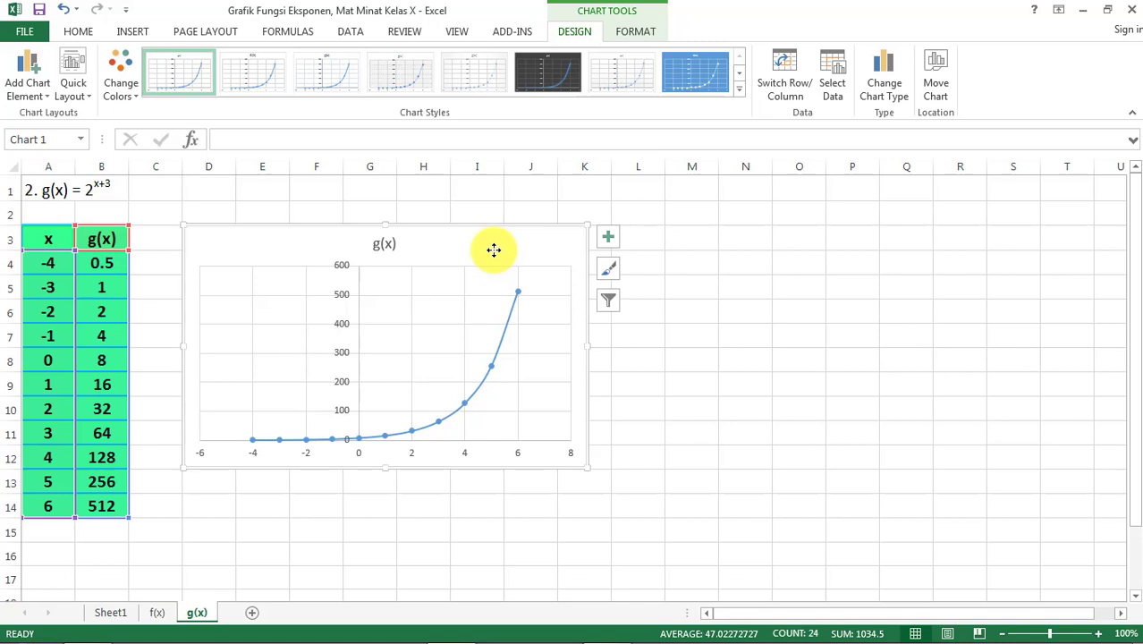
Step: Change the outline colour of the g(x) curve in the chart to light blue
left_click(506, 336)
right_click(505, 335)
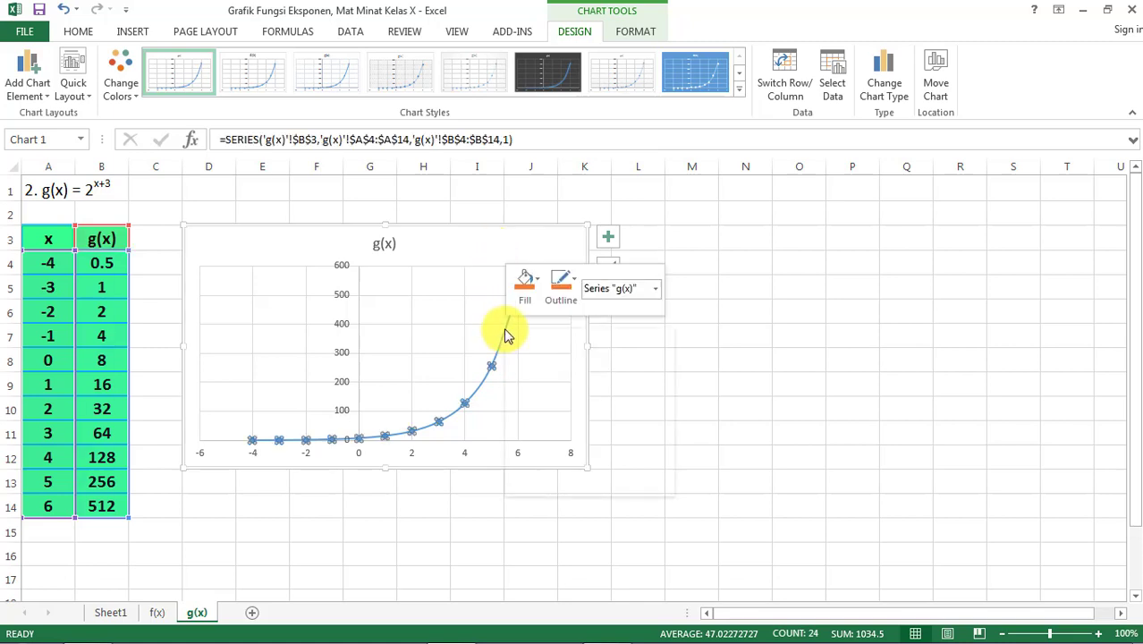
left_click(566, 291)
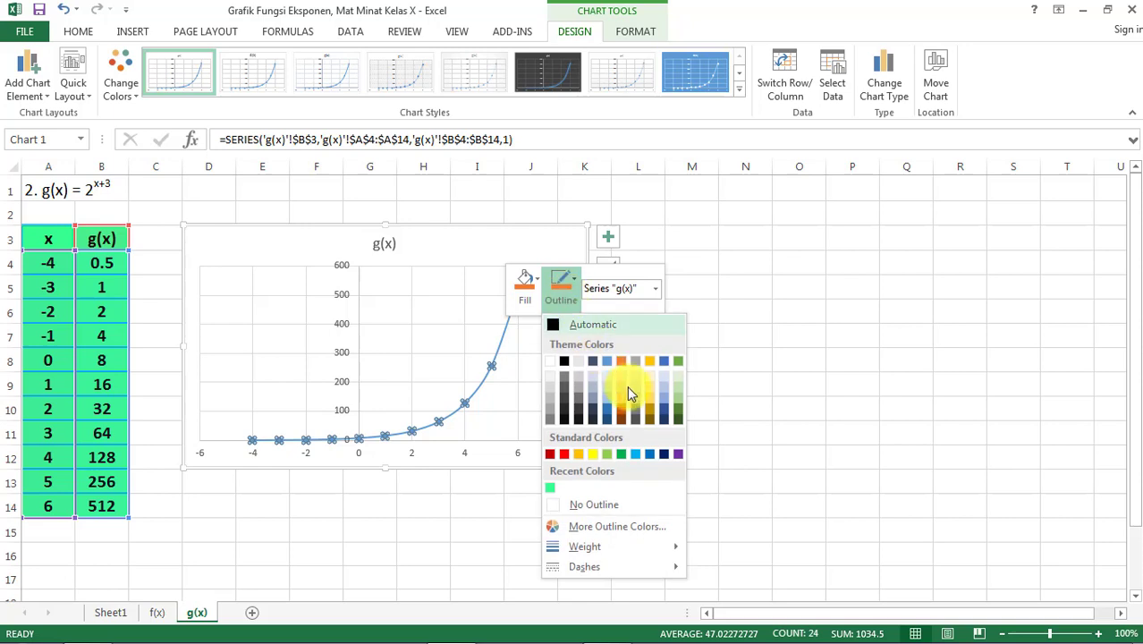
key("Escape")
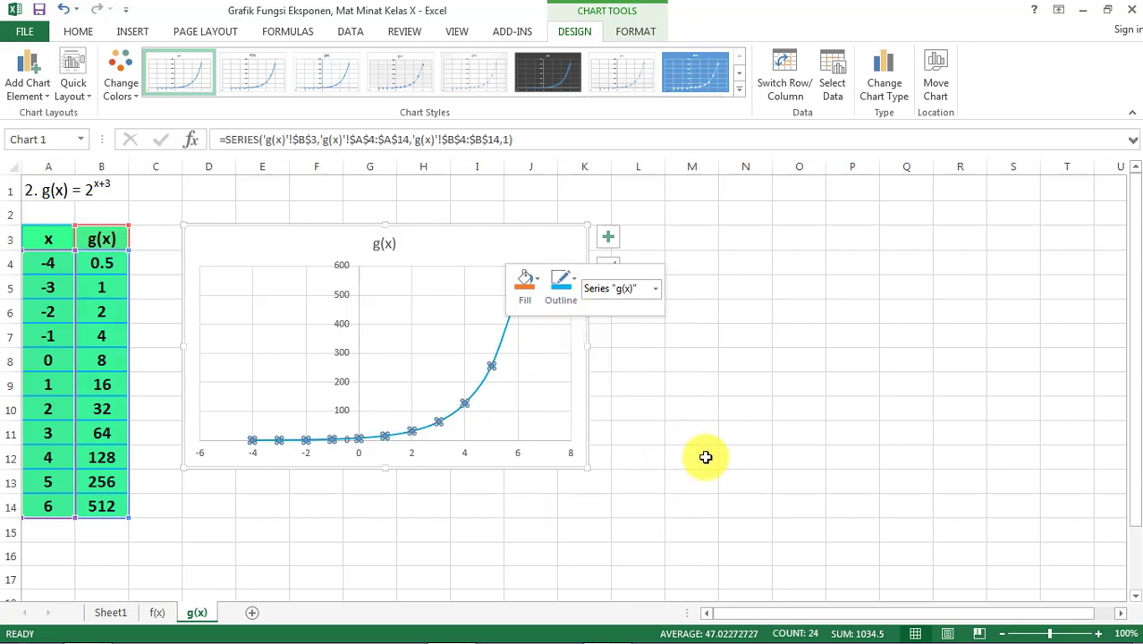
left_click(704, 457)
left_click(717, 385)
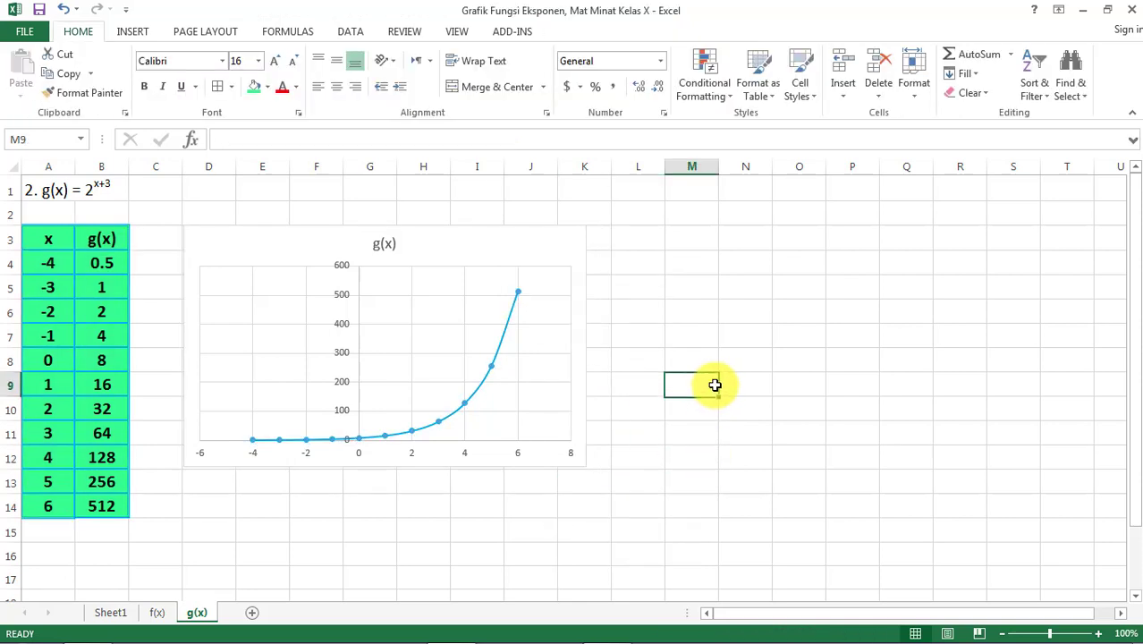
Step: Rename the new blank sheet h(x) and set the font size of all its cells to 16
right_click(249, 615)
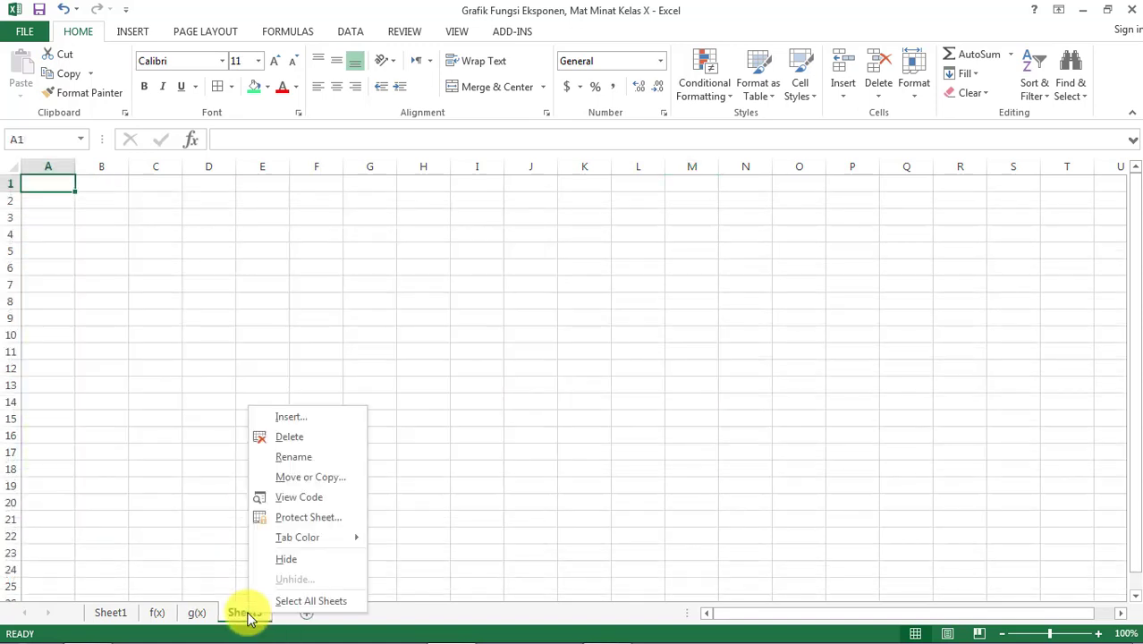
left_click(296, 460)
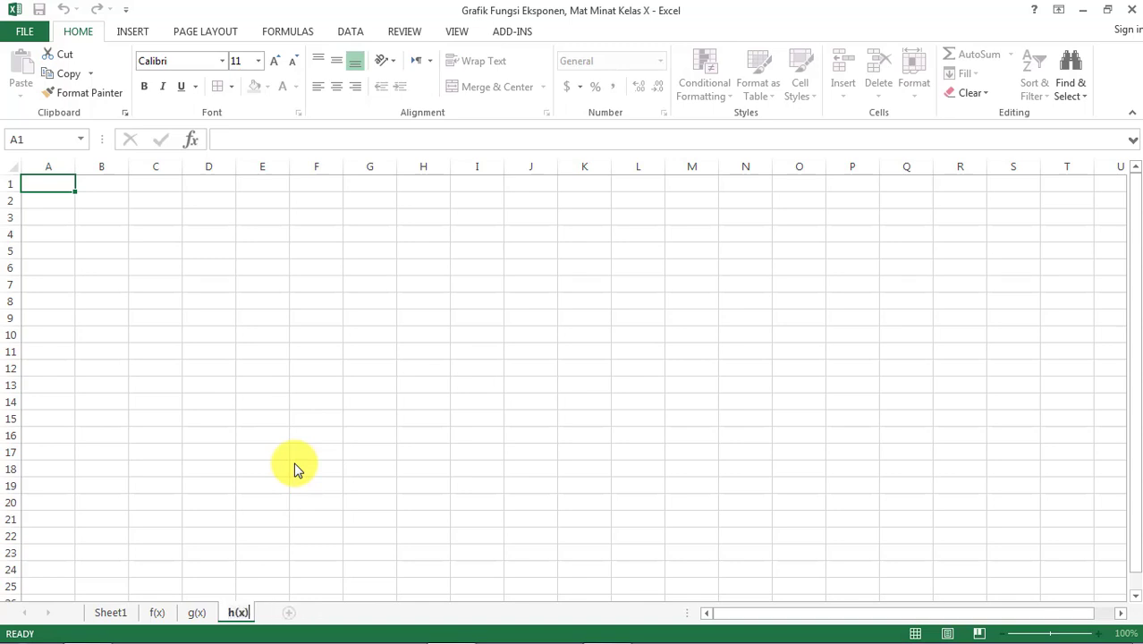
key("Return")
key("ctrl+a")
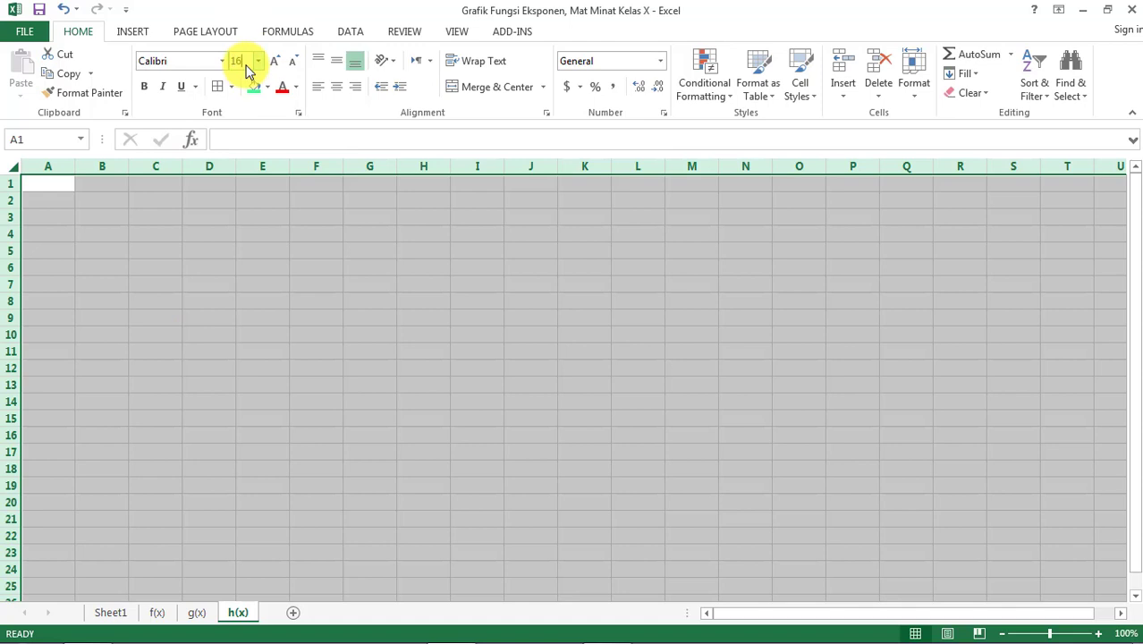
Step: Copy the third function, h(x) = 2^x+3, from cell A6 of Sheet1 into cell A1 of the h(x) sheet
left_click(111, 613)
left_click(146, 448)
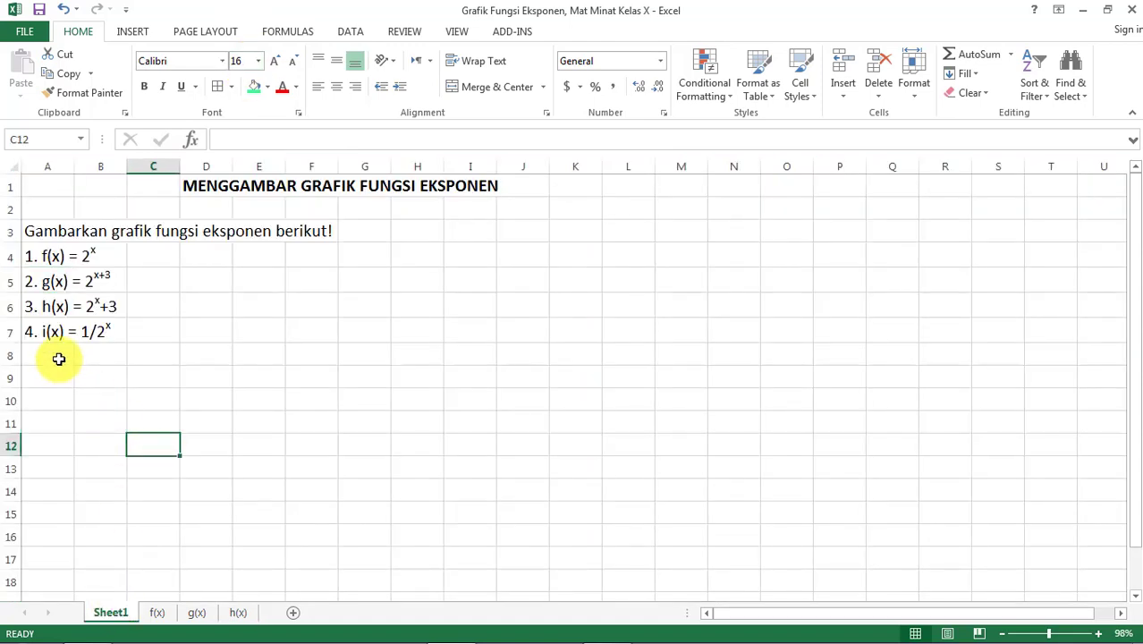
left_click(33, 307)
key("ctrl+c")
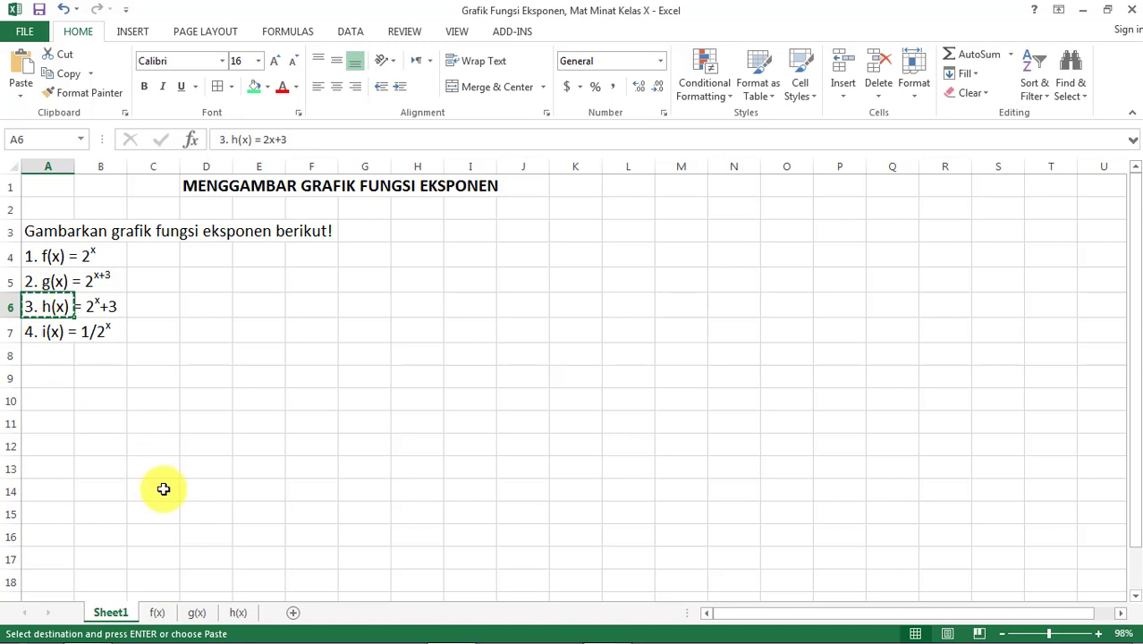
left_click(235, 614)
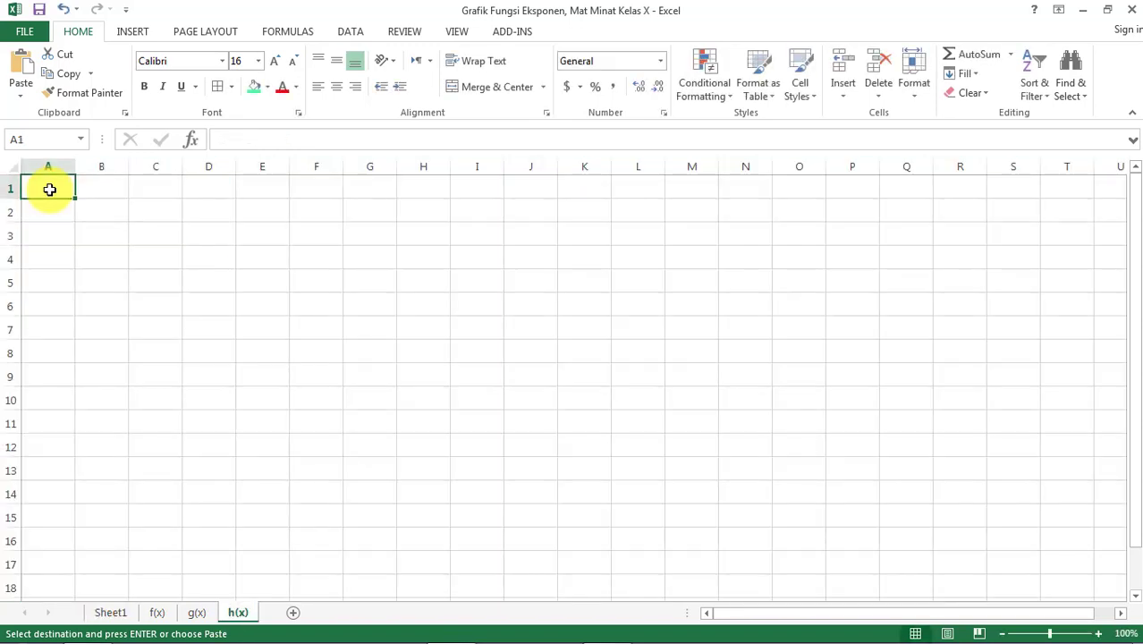
key("ctrl+v")
left_click(95, 297)
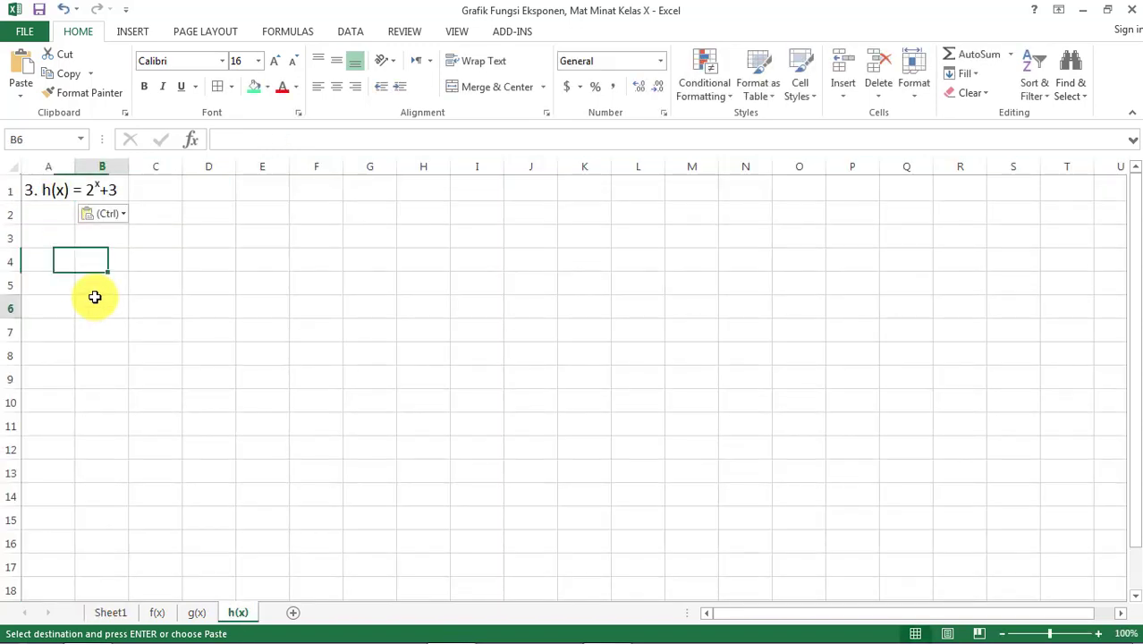
left_click(166, 276)
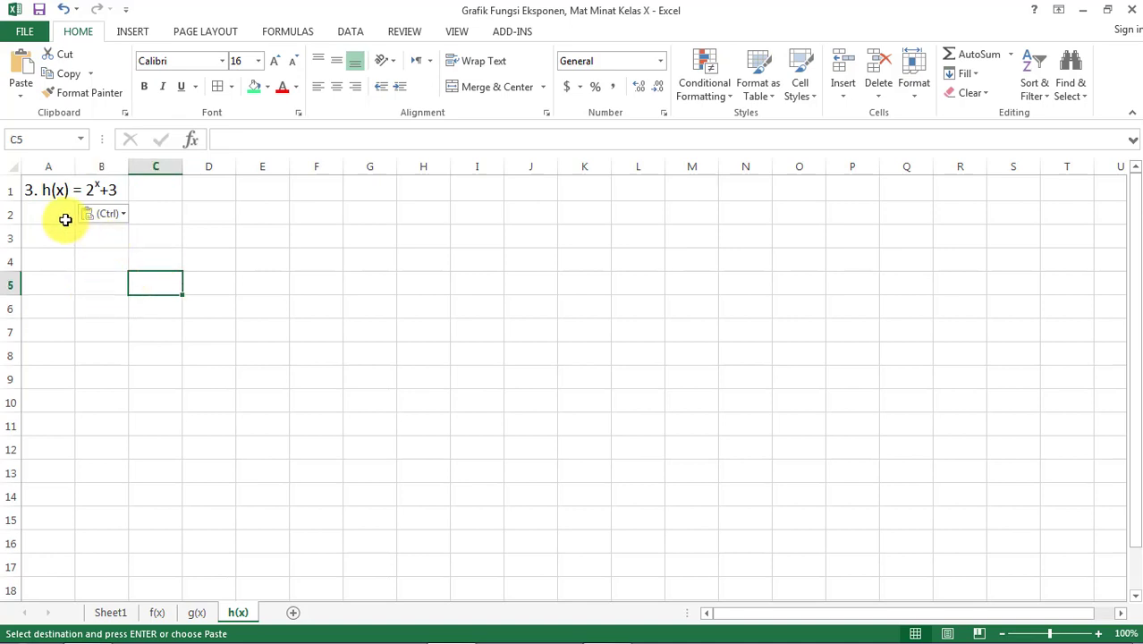
Step: Copy the table A3:B14 from the g(x) sheet to the h(x) sheet, starting at cell A3
left_click(42, 235)
left_click(197, 614)
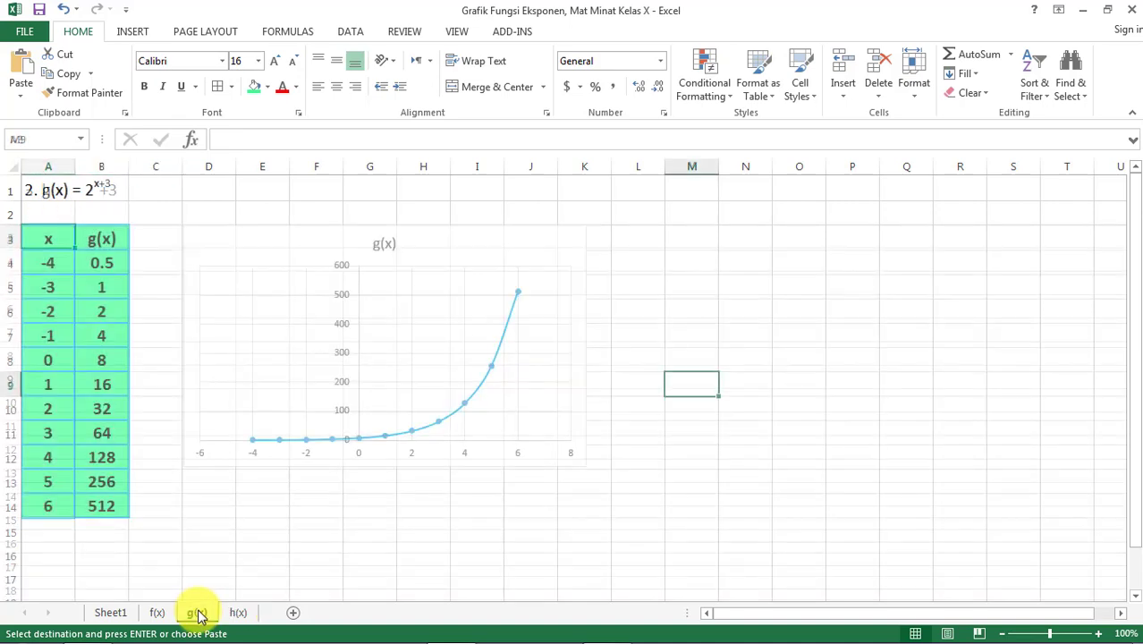
left_click(42, 233)
key("ctrl+shift+Right")
key("ctrl+shift+Down")
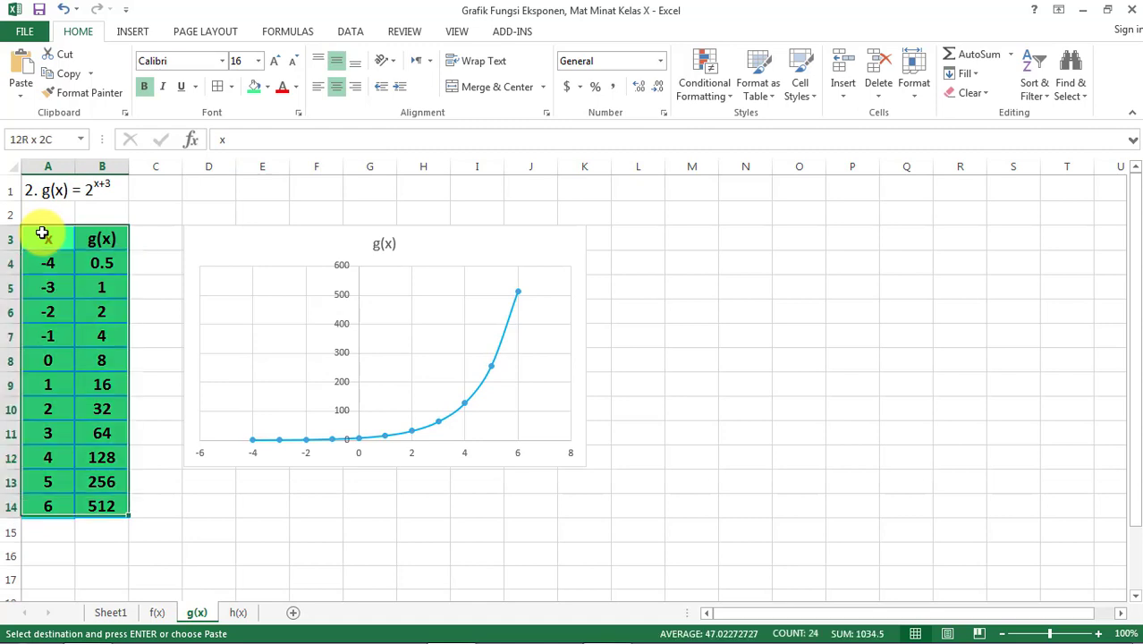
key("ctrl+c")
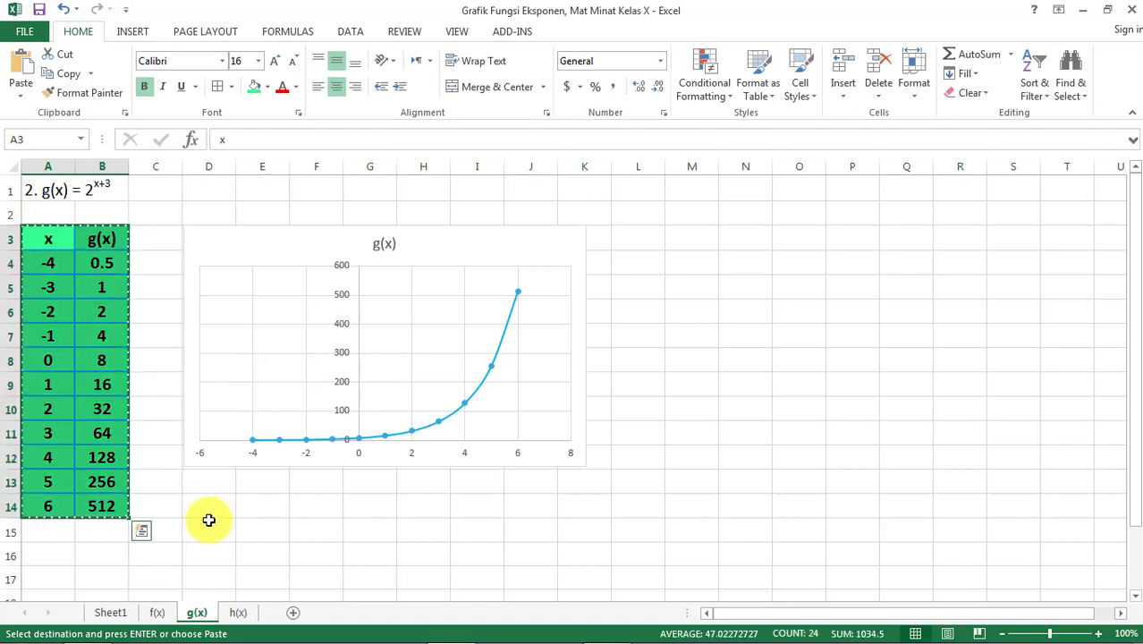
left_click(240, 613)
key("ctrl+v")
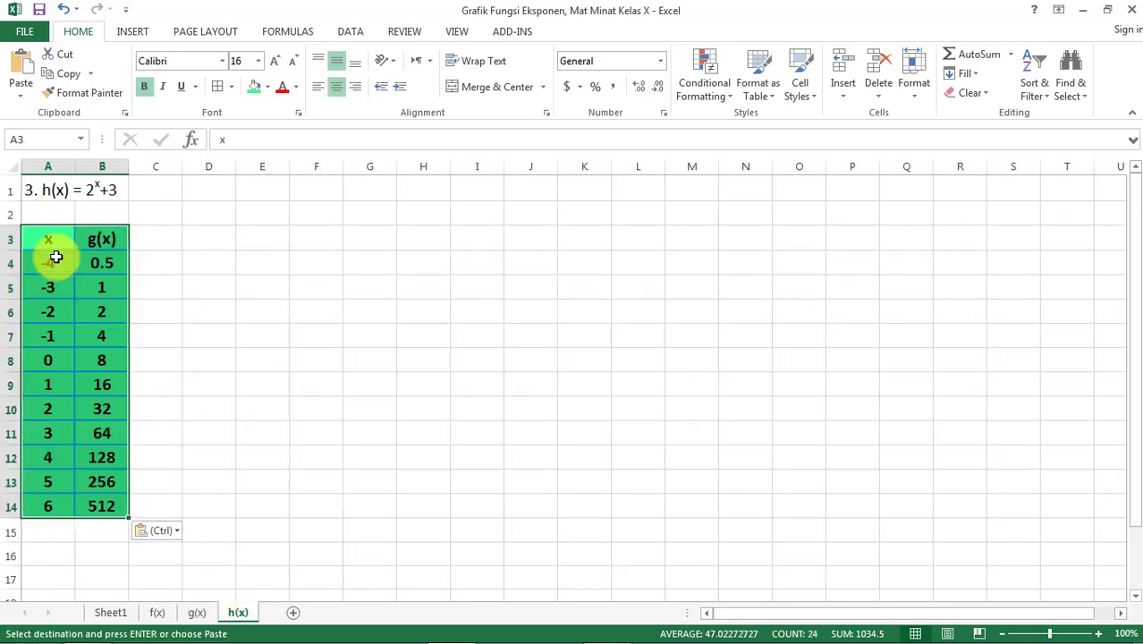
Step: Change the header in B3 to h(x) and clear the copied function values in B4:B14
left_click(101, 240)
left_click(228, 140)
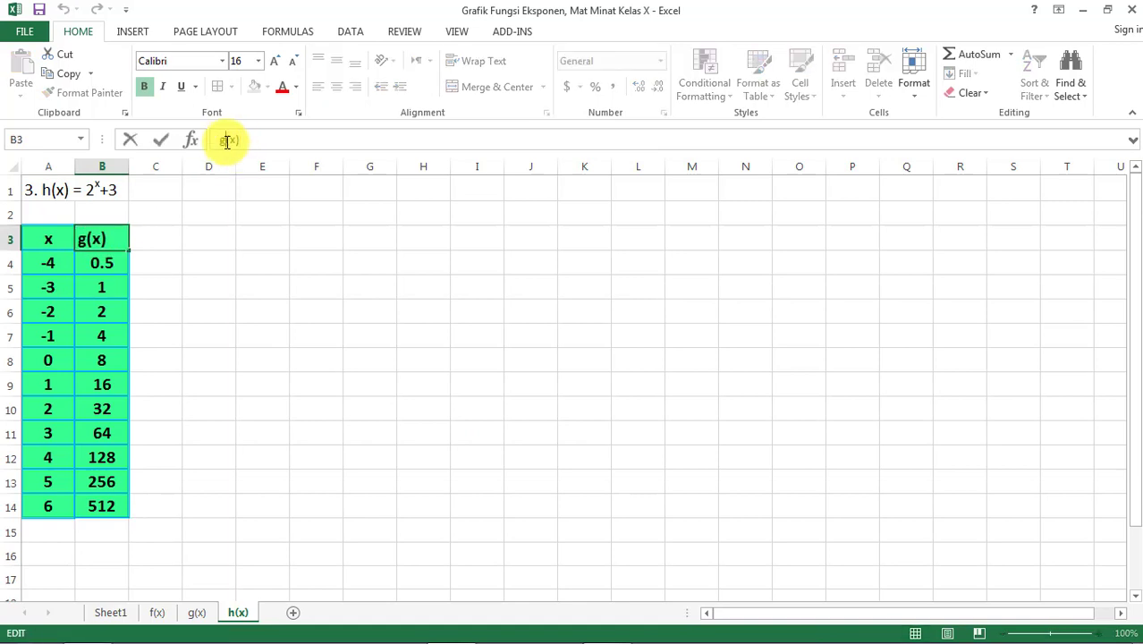
key("Return")
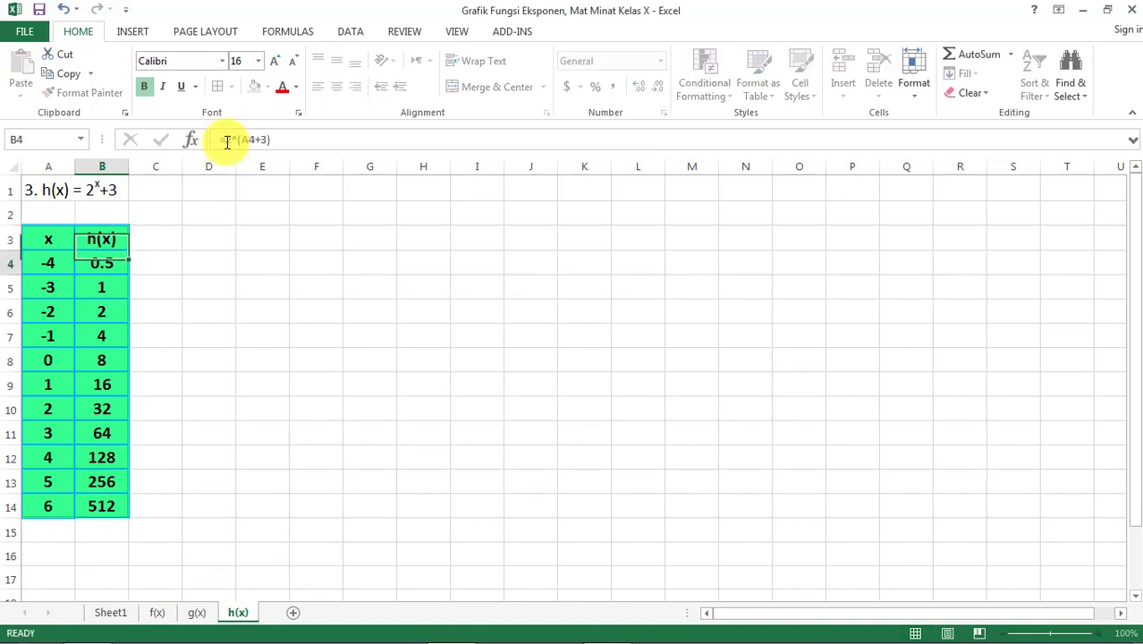
key("ctrl+shift+Down")
key("Delete")
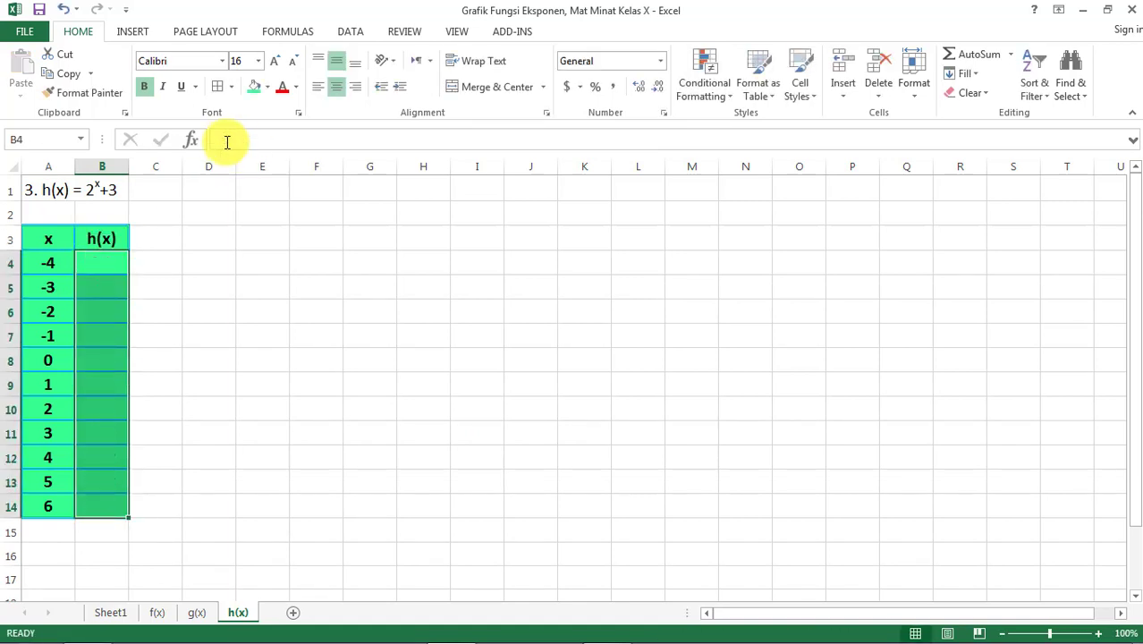
left_click(194, 281)
Step: Enter the formula =(2^A4)+3 in cell B4 and fill it down the h(x) column through B14
left_click(97, 262)
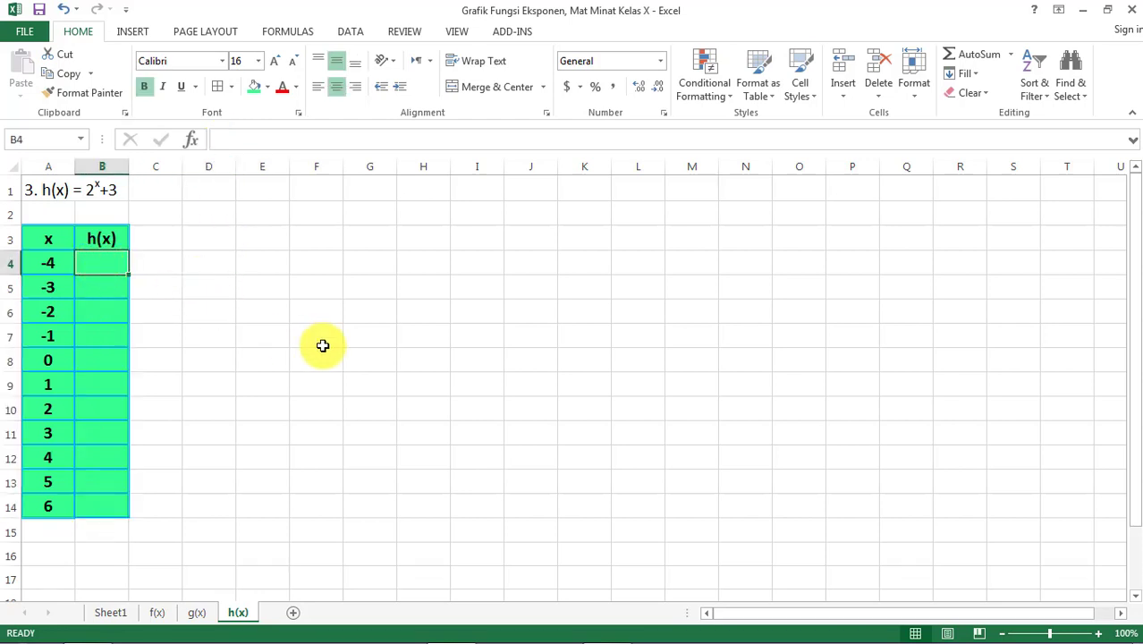
type("=(2^")
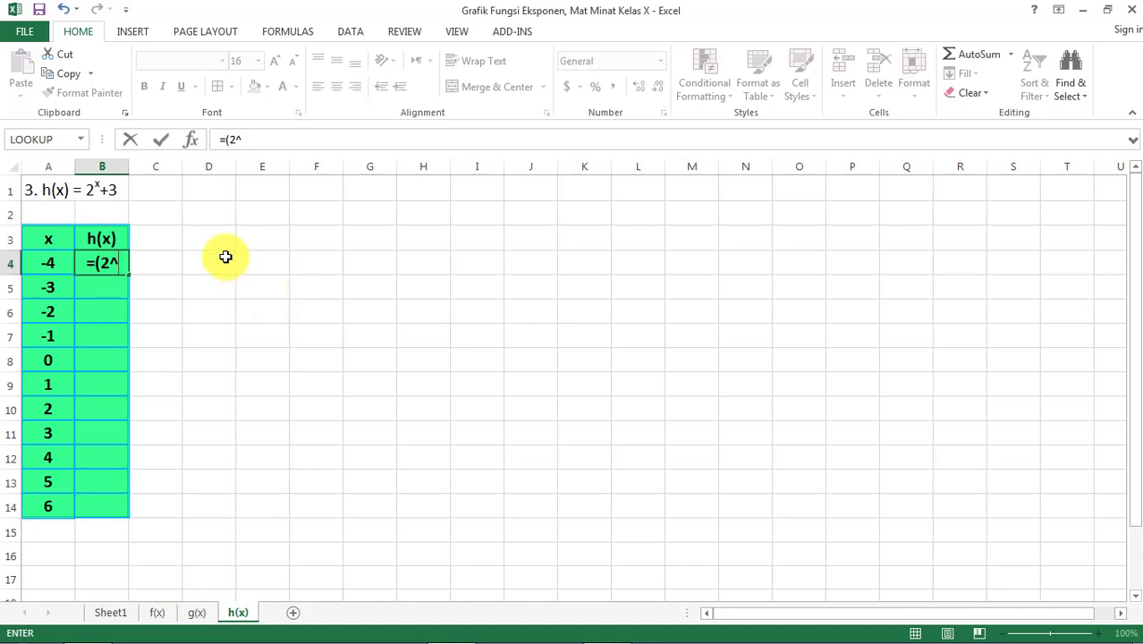
left_click(43, 265)
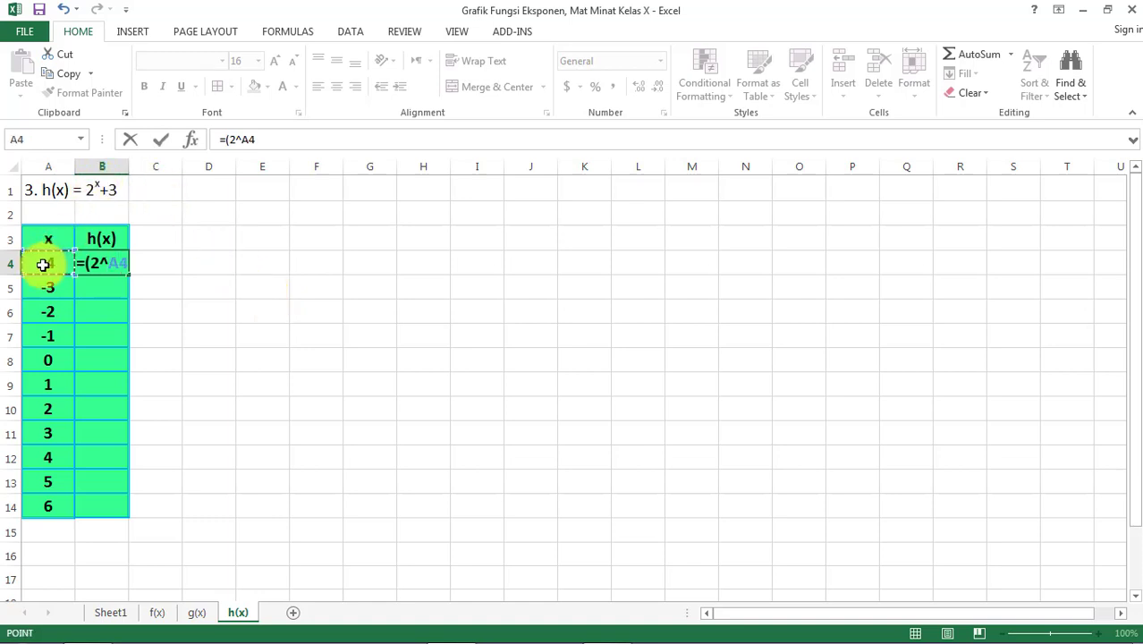
type(")+3")
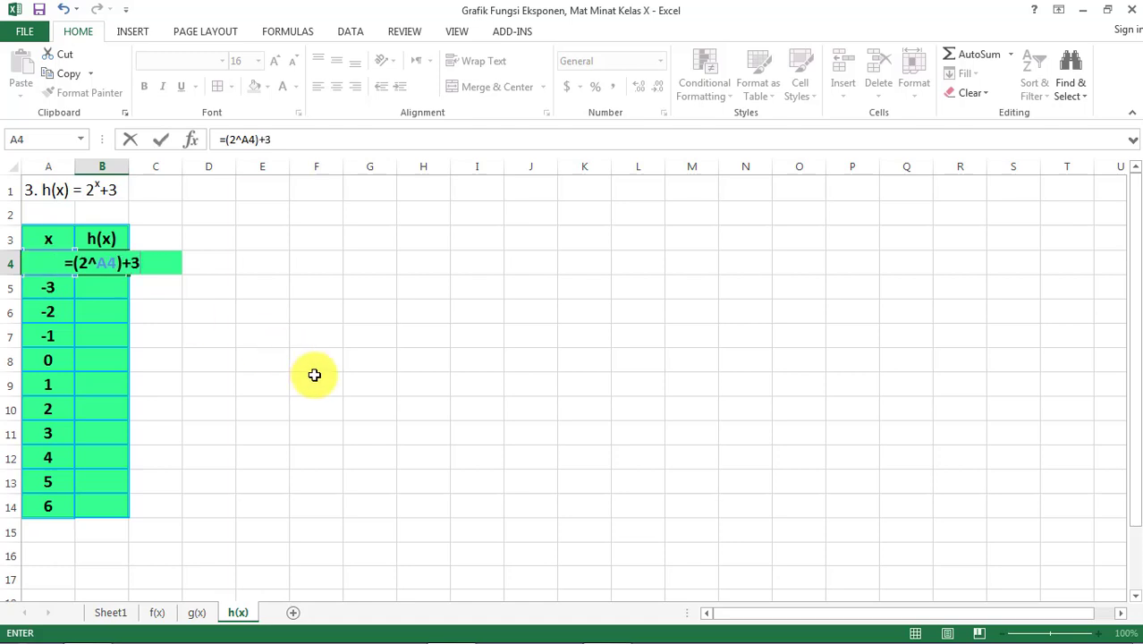
key("Return")
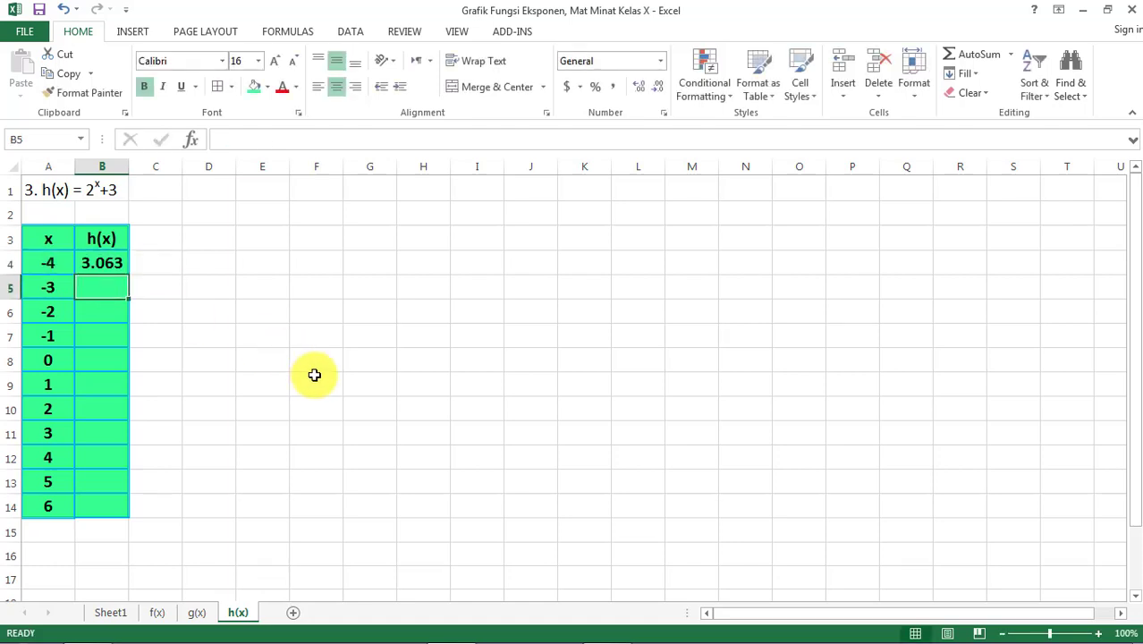
left_click(104, 262)
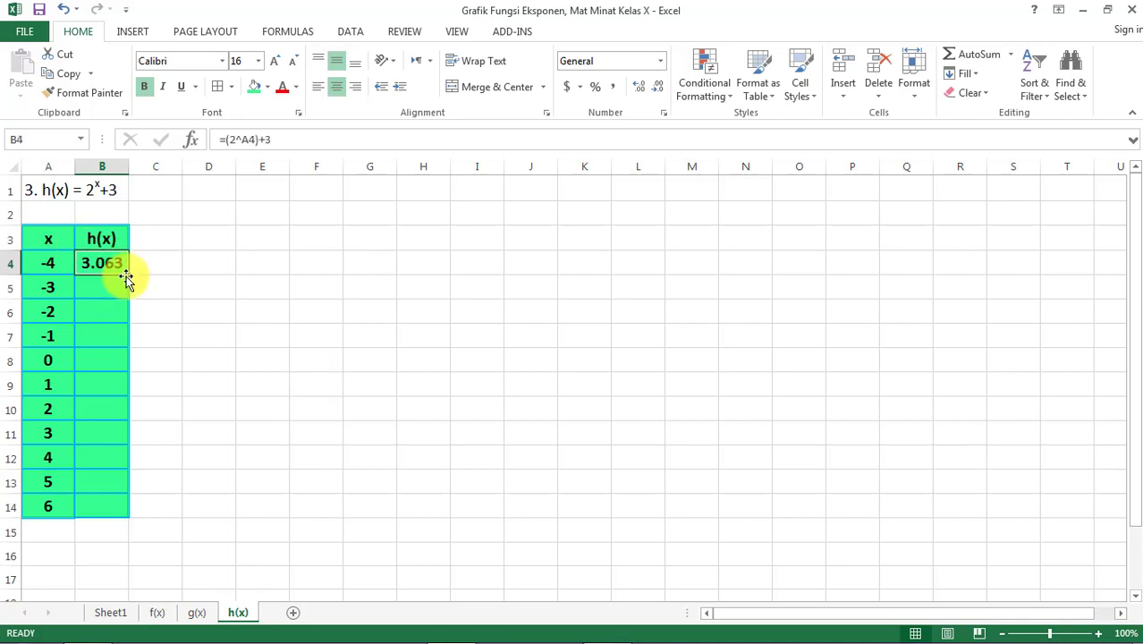
left_click_drag(128, 276, 125, 518)
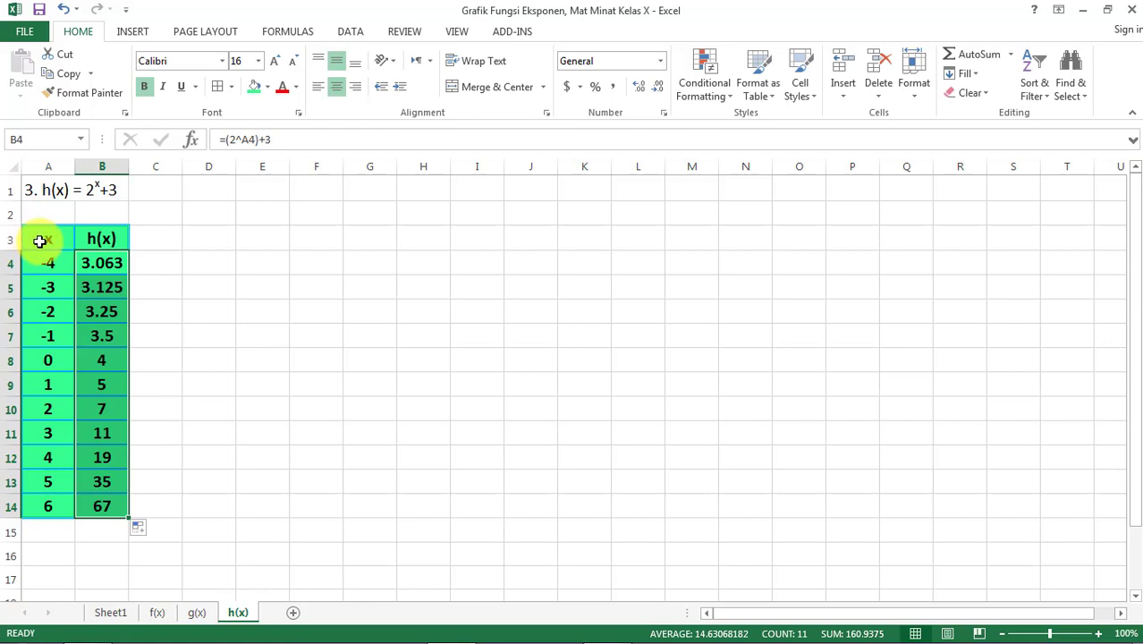
Step: Fill the h(x) table, cells A3:B14, with standard yellow
left_click_drag(41, 240, 39, 240)
key("ctrl+shift+Down")
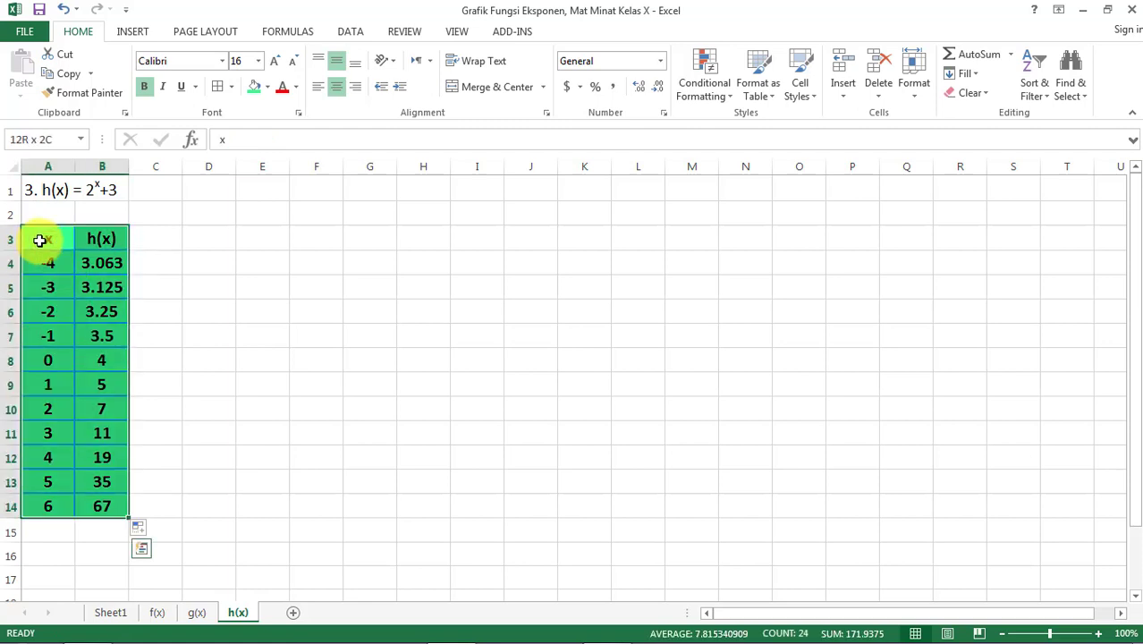
left_click(268, 88)
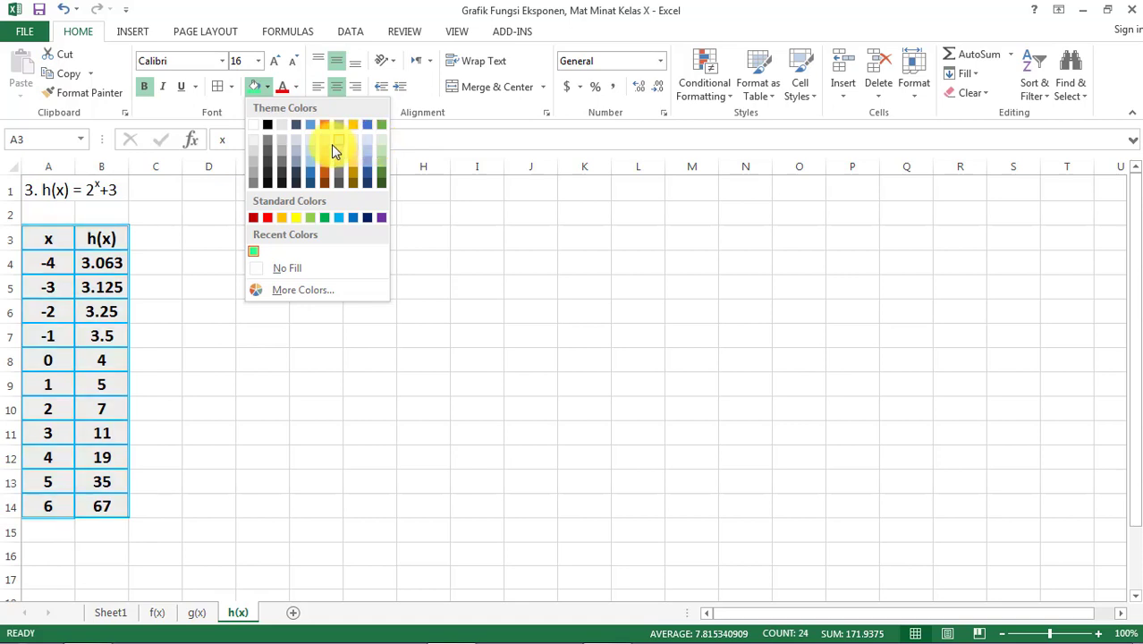
left_click(295, 217)
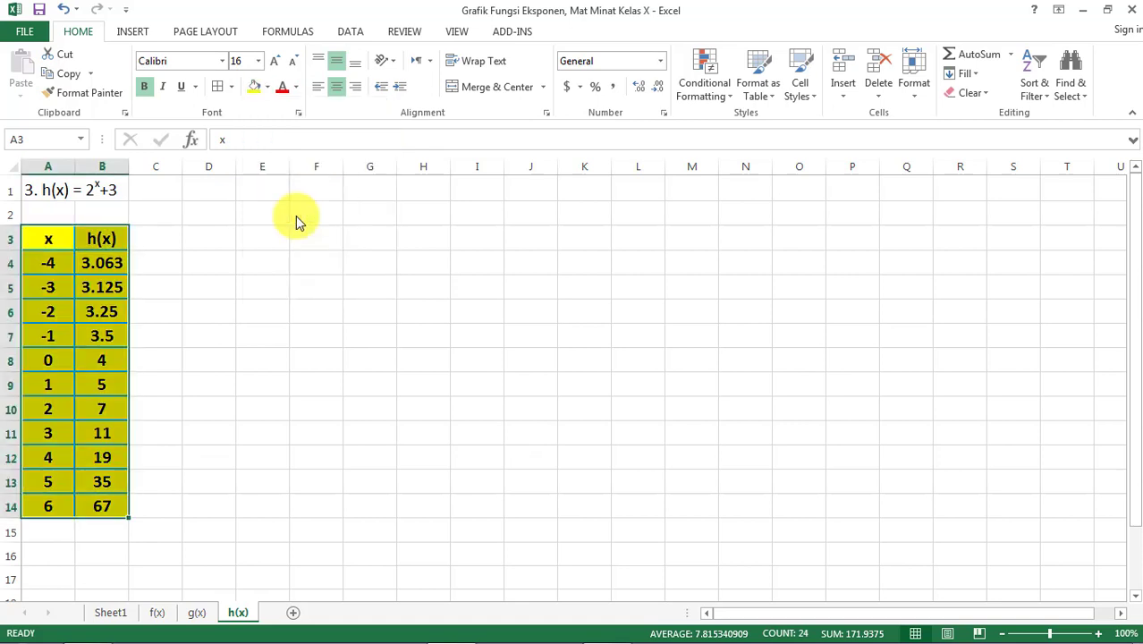
left_click(217, 259)
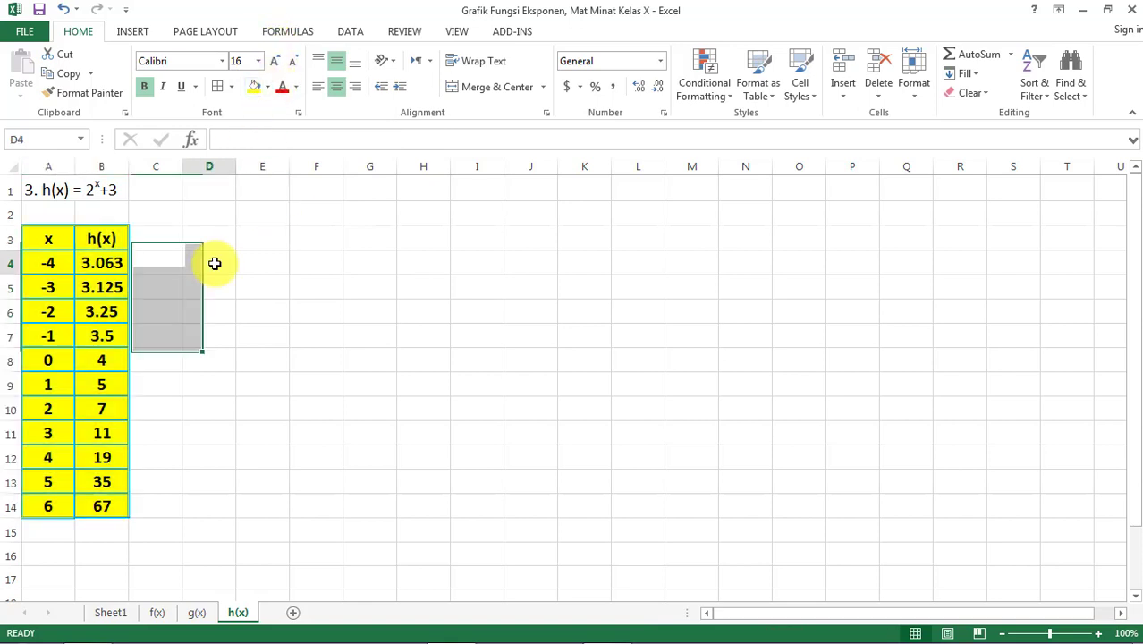
Step: Insert a Scatter with Smooth Lines and Markers chart from A3:B14 and place it beside the table, starting at column D, row 3
left_click(61, 239)
key("ctrl+shift+Right")
key("ctrl+shift+Down")
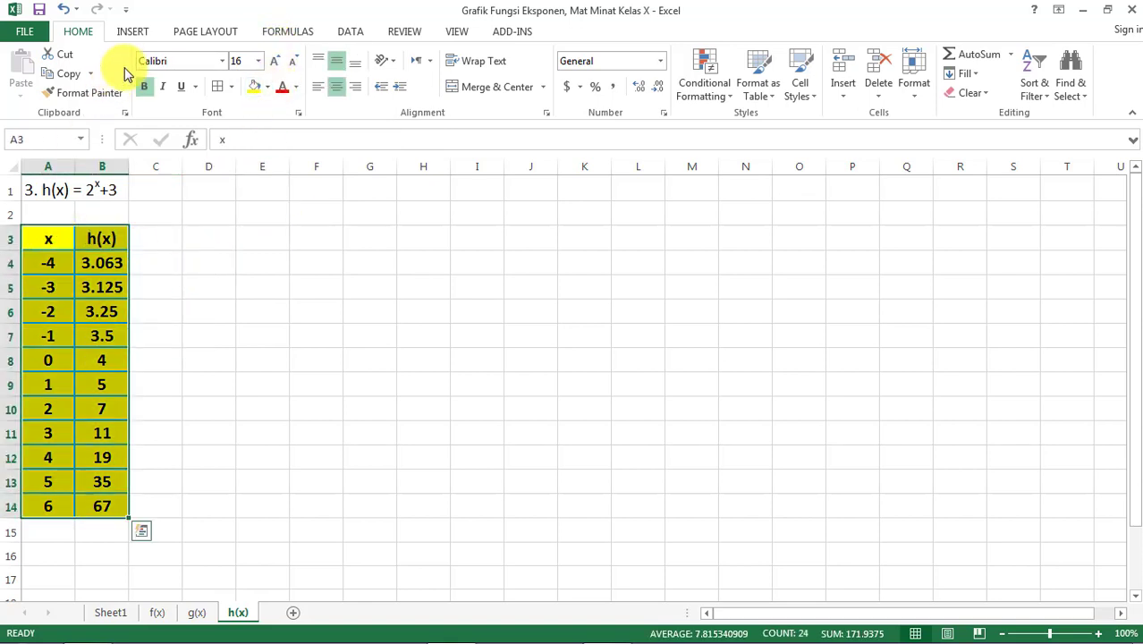
left_click(133, 33)
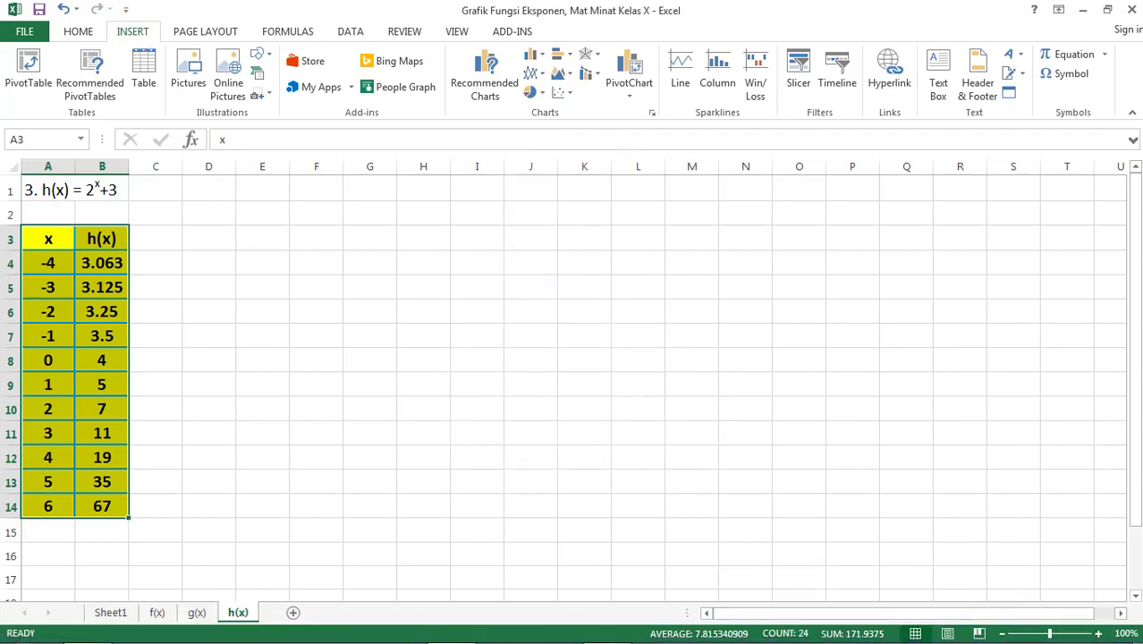
left_click(652, 114)
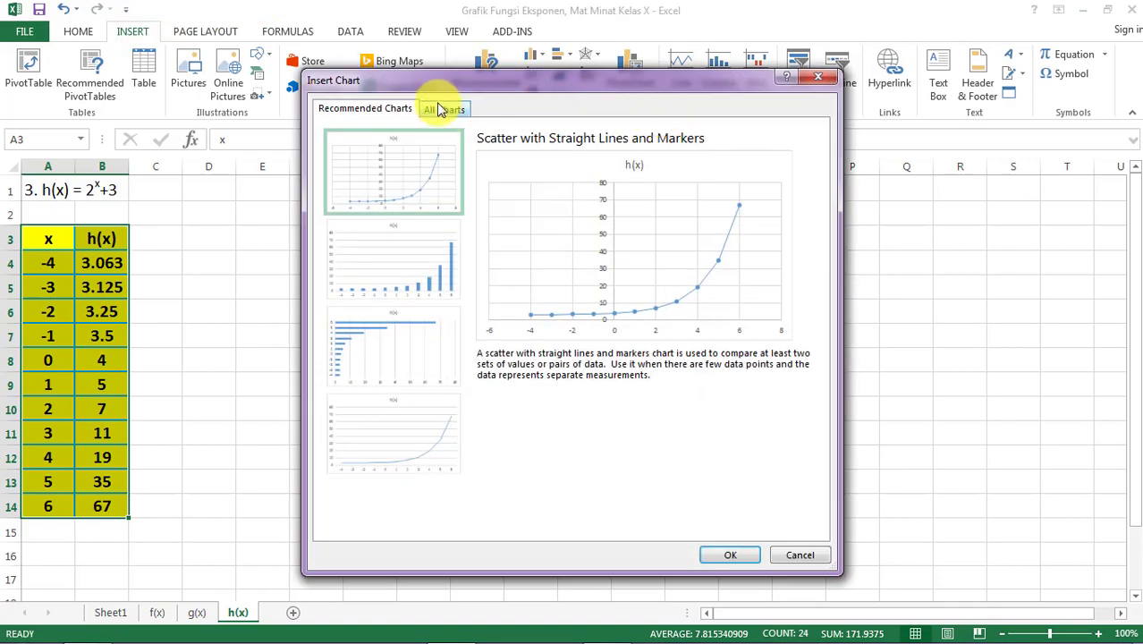
left_click(448, 112)
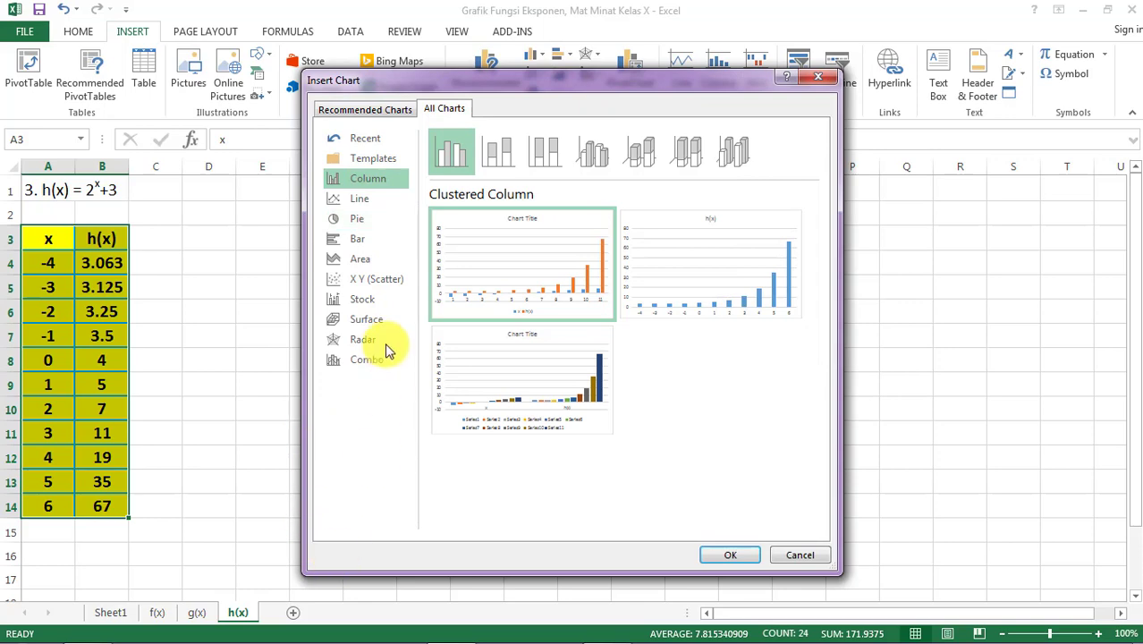
left_click(383, 280)
left_click(494, 170)
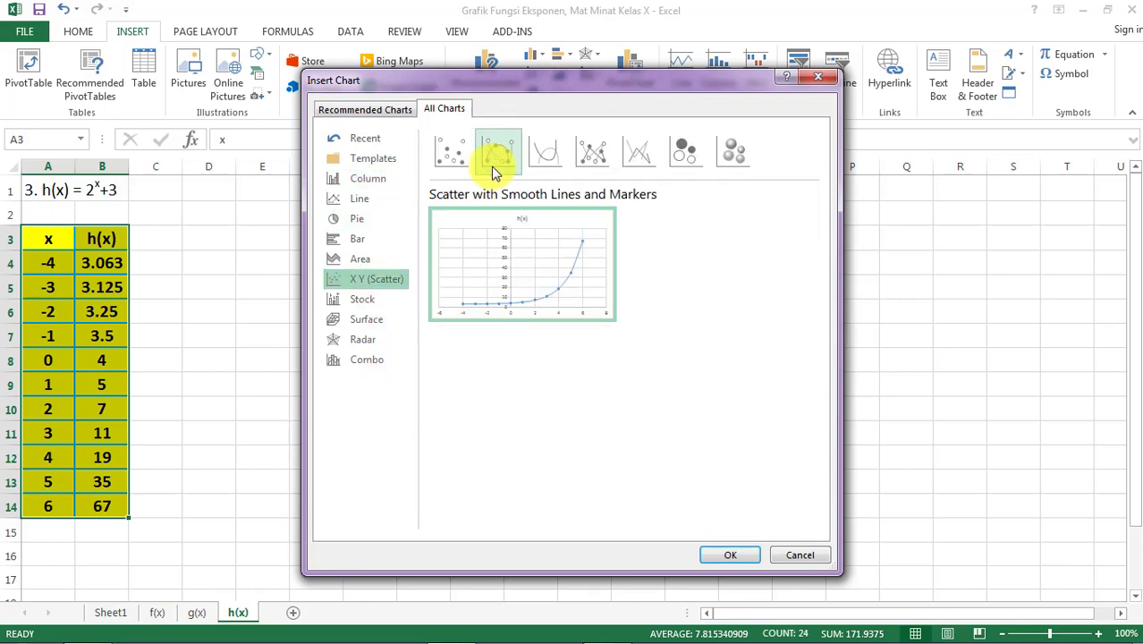
left_click(725, 555)
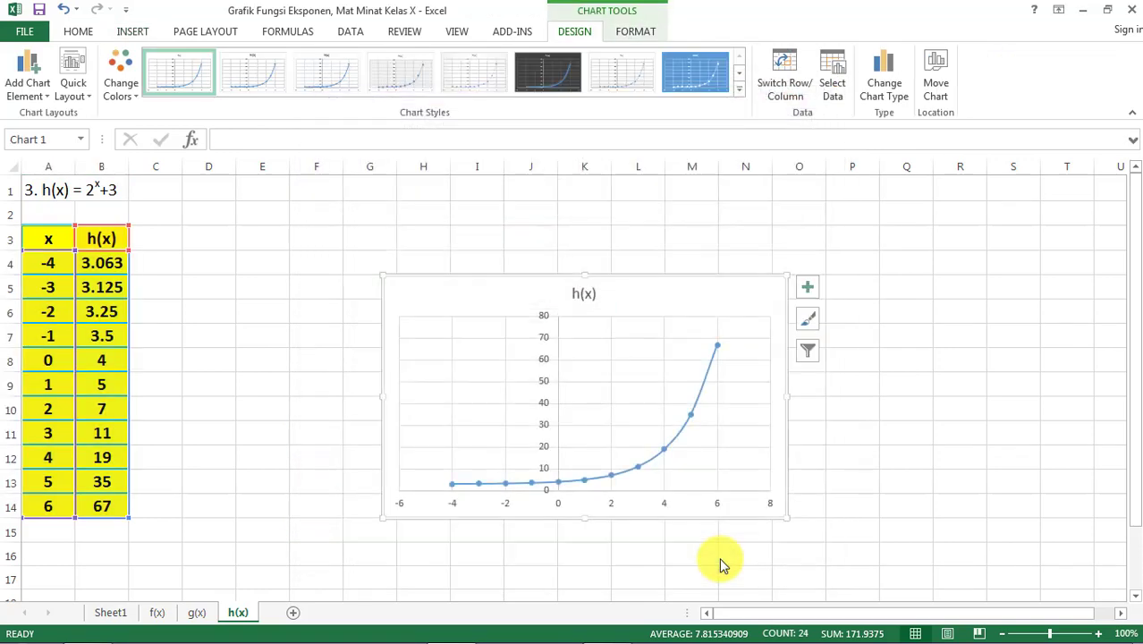
left_click_drag(706, 307, 505, 251)
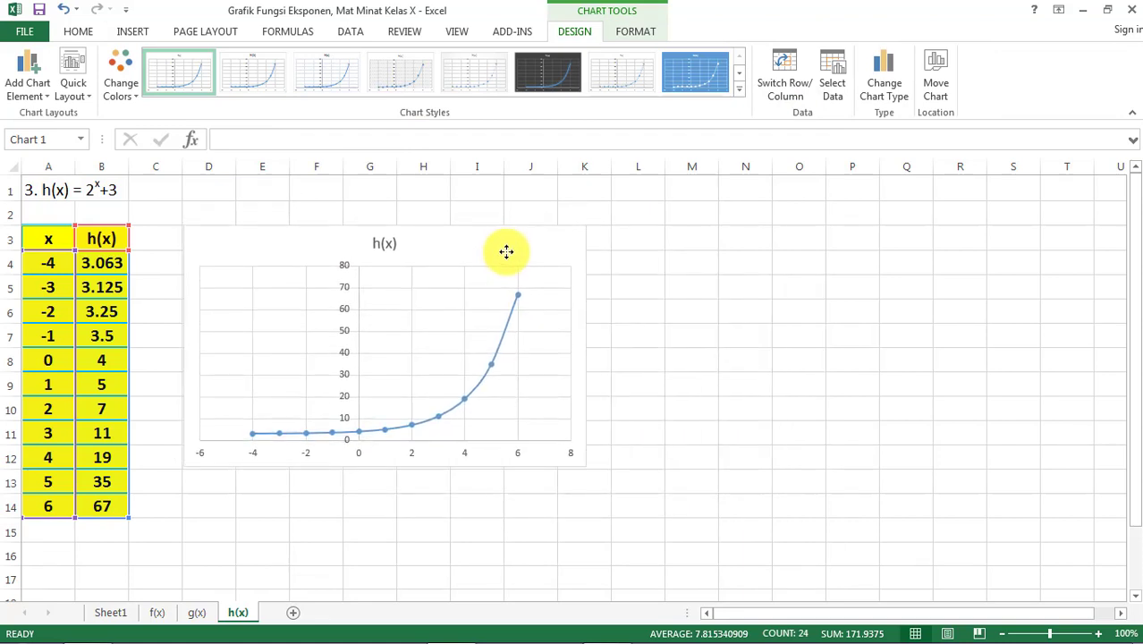
left_click(785, 330)
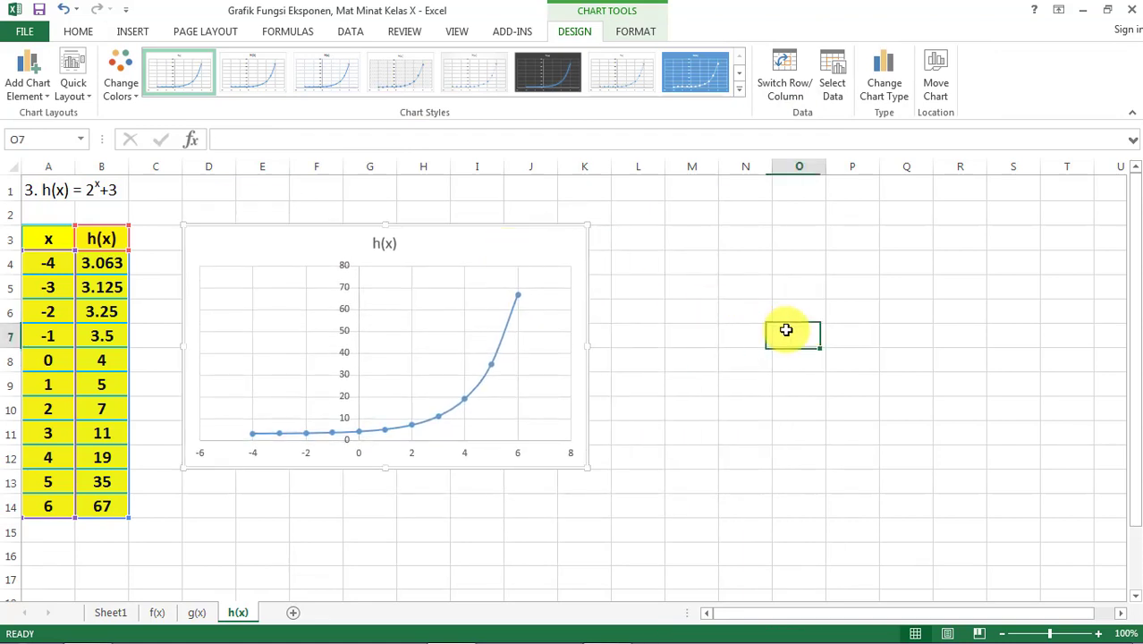
Step: Change the outline colour of the h(x) curve to standard yellow
left_click(501, 347)
right_click(502, 346)
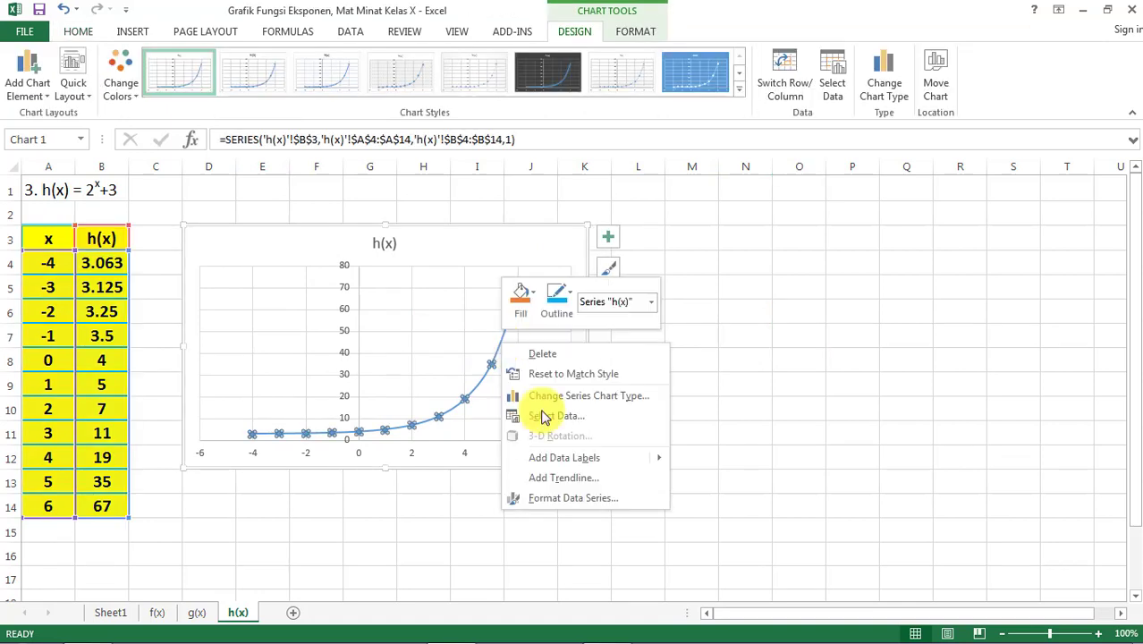
left_click(564, 318)
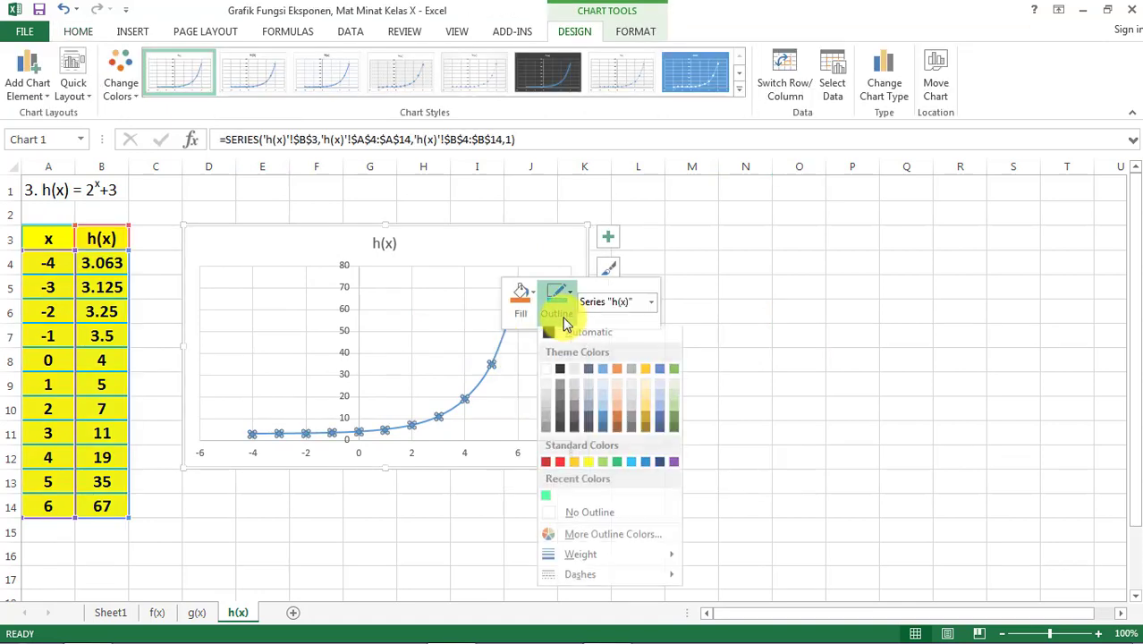
left_click(586, 467)
left_click(721, 475)
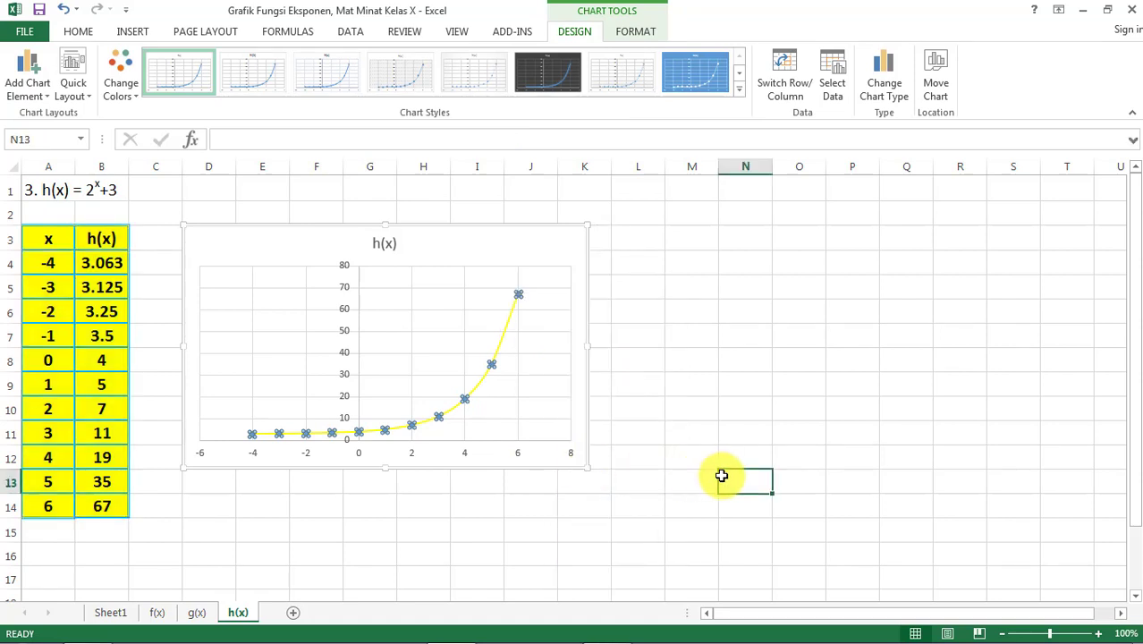
left_click(700, 409)
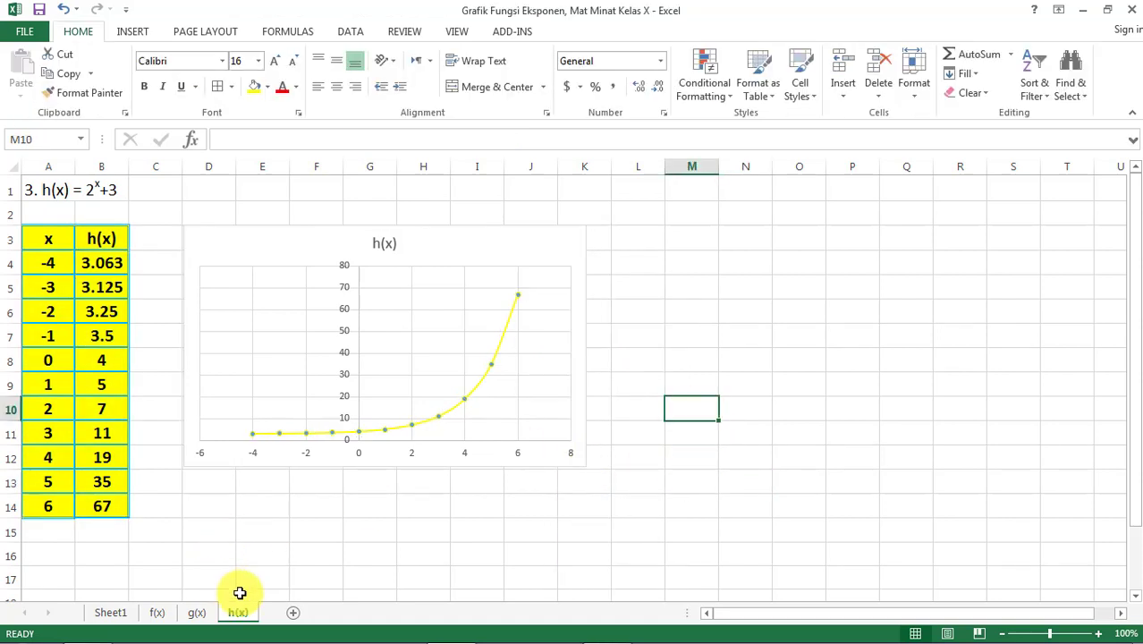
Step: Add a new worksheet after h(x) and name it i(x)
left_click(293, 614)
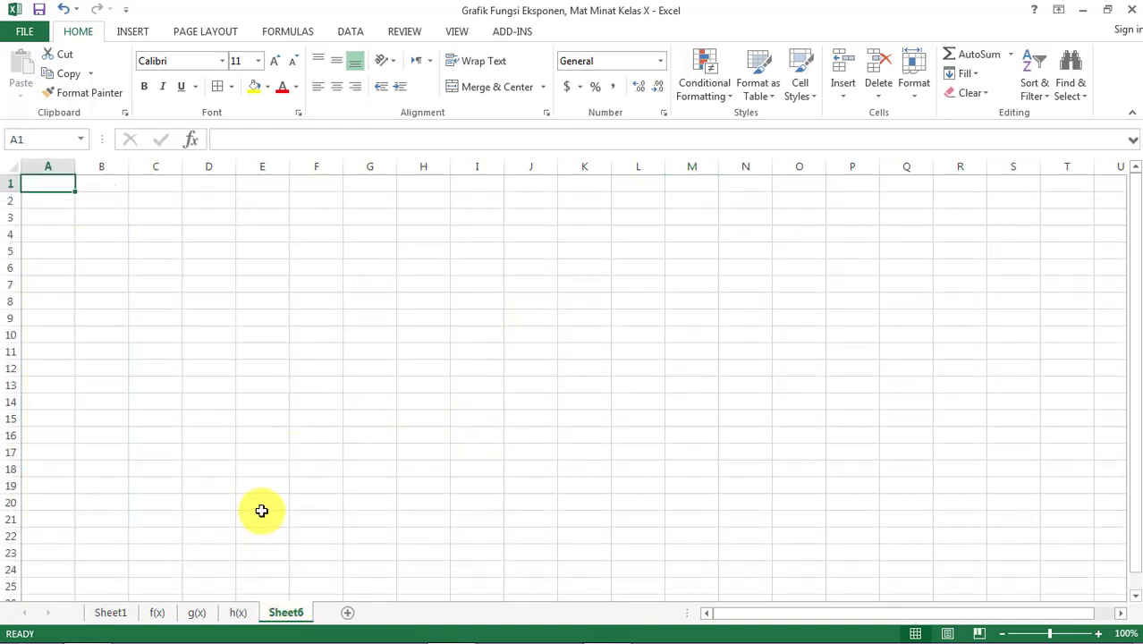
right_click(286, 618)
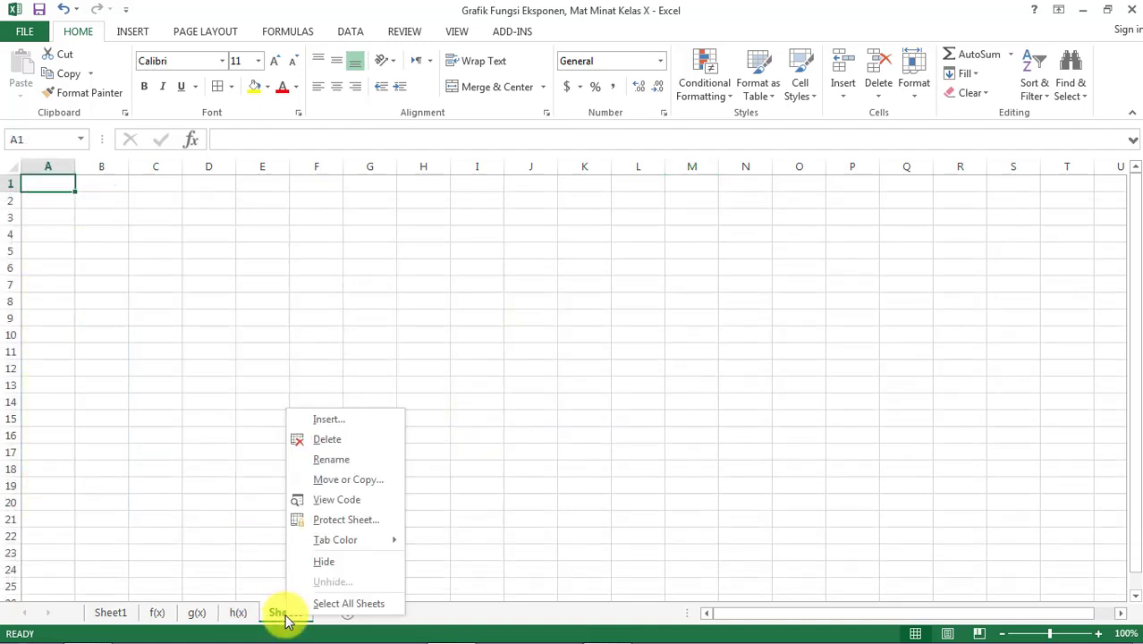
left_click(339, 464)
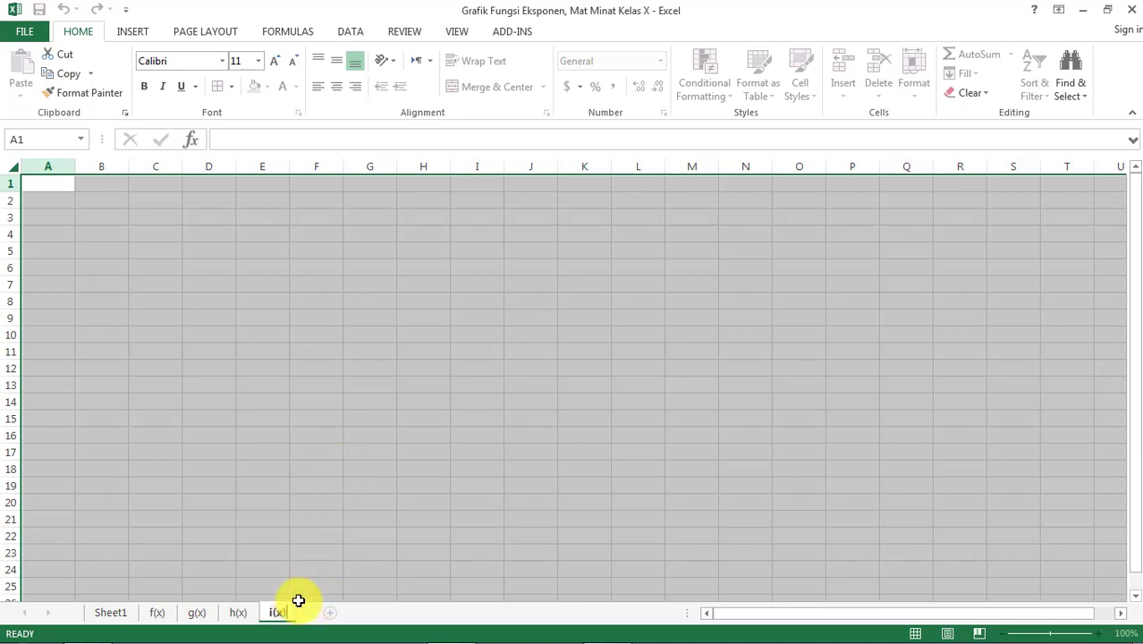
key("Return")
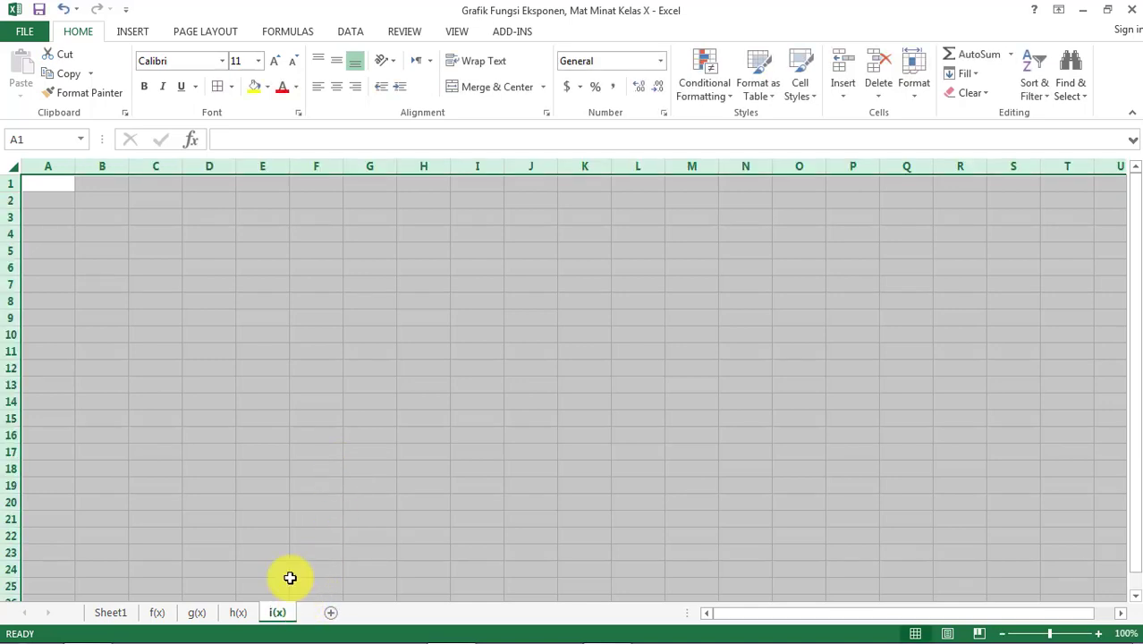
Step: Set the font size of all cells on the i(x) sheet to 16
left_click(243, 65)
type("16")
key("Return")
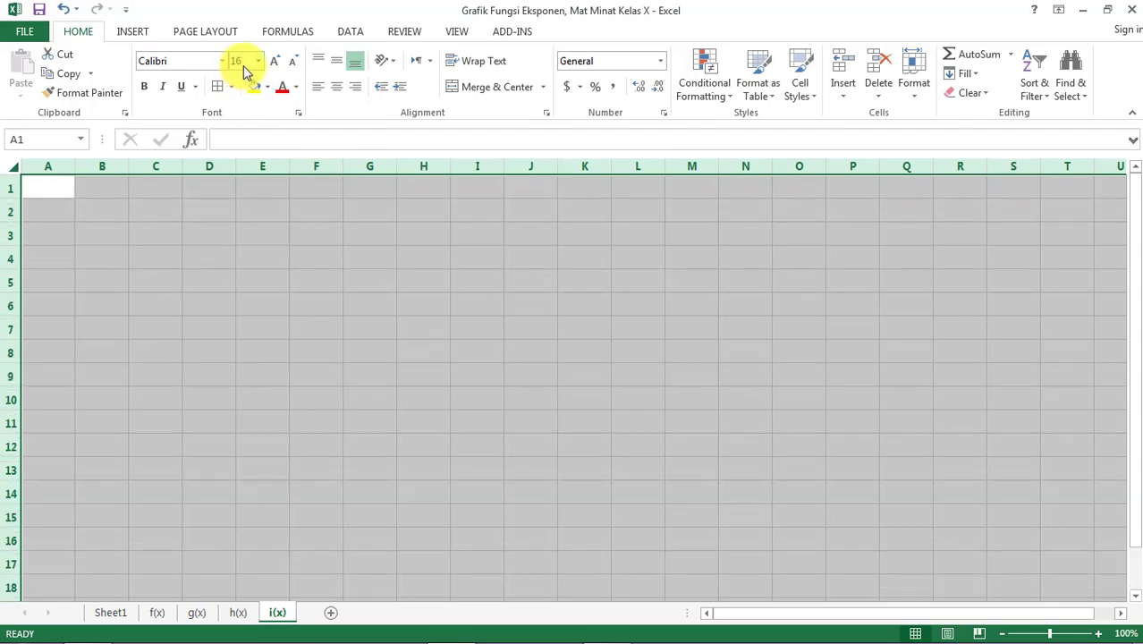
left_click(171, 423)
Step: Copy the fourth function, i(x) = 1/2^x, from cell A7 of Sheet1 into cell A2 of the i(x) sheet
left_click(110, 612)
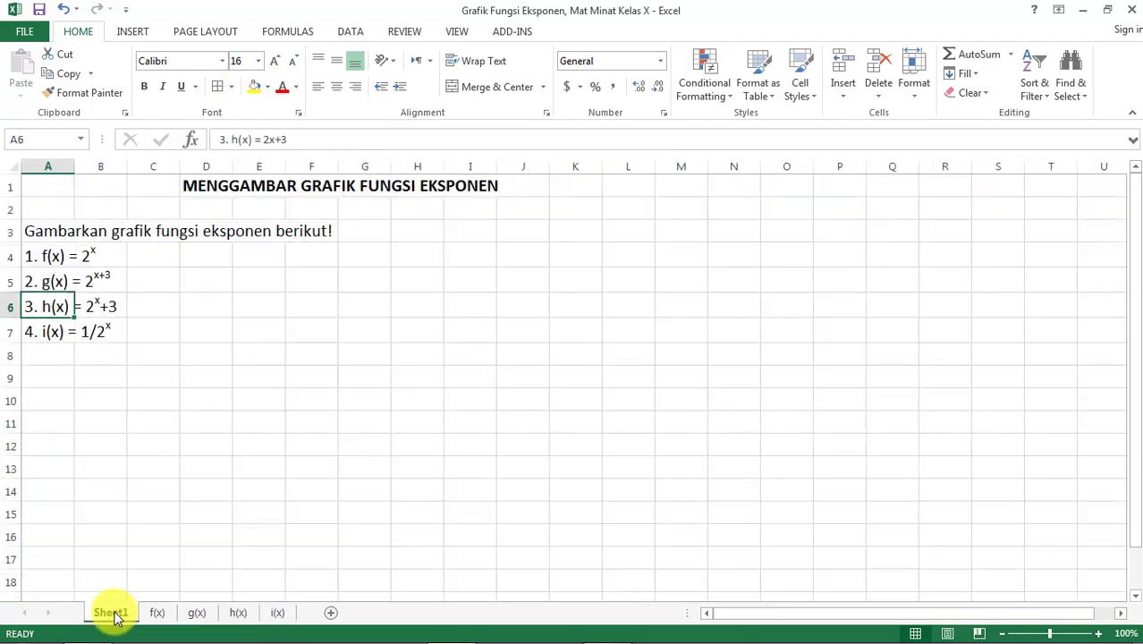
left_click(52, 334)
key("ctrl+c")
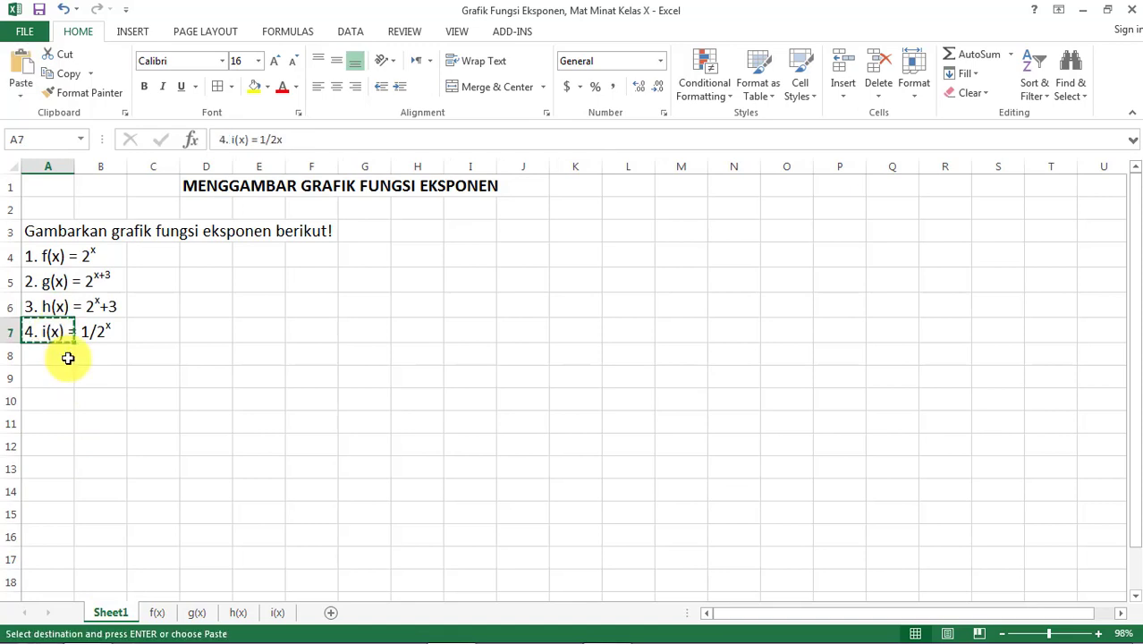
left_click(279, 613)
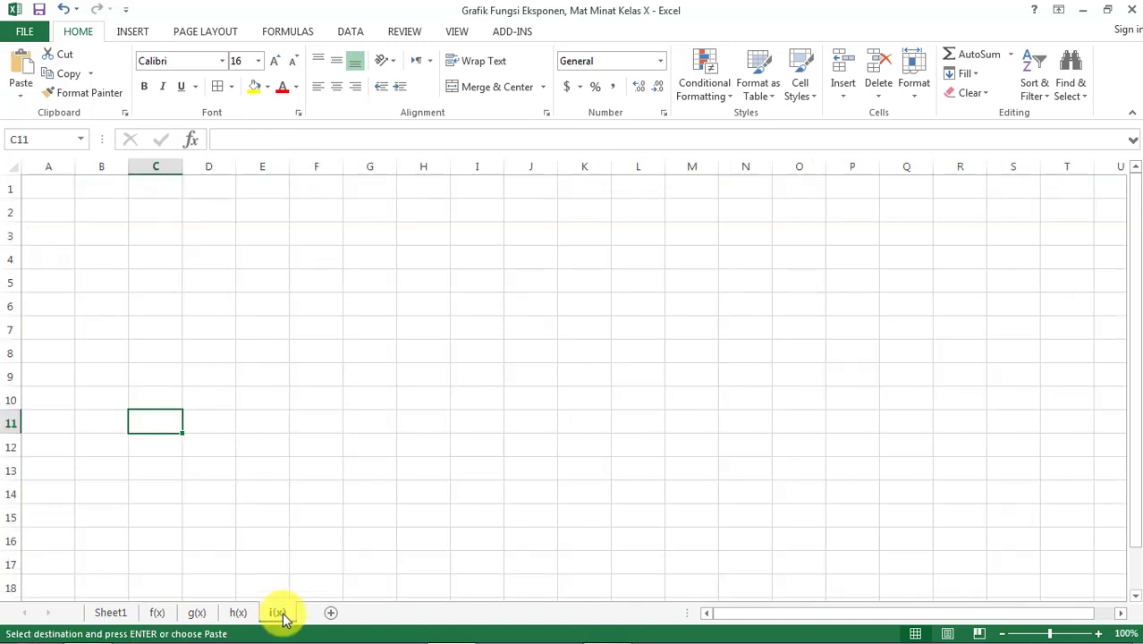
left_click(39, 207)
key("ctrl+v")
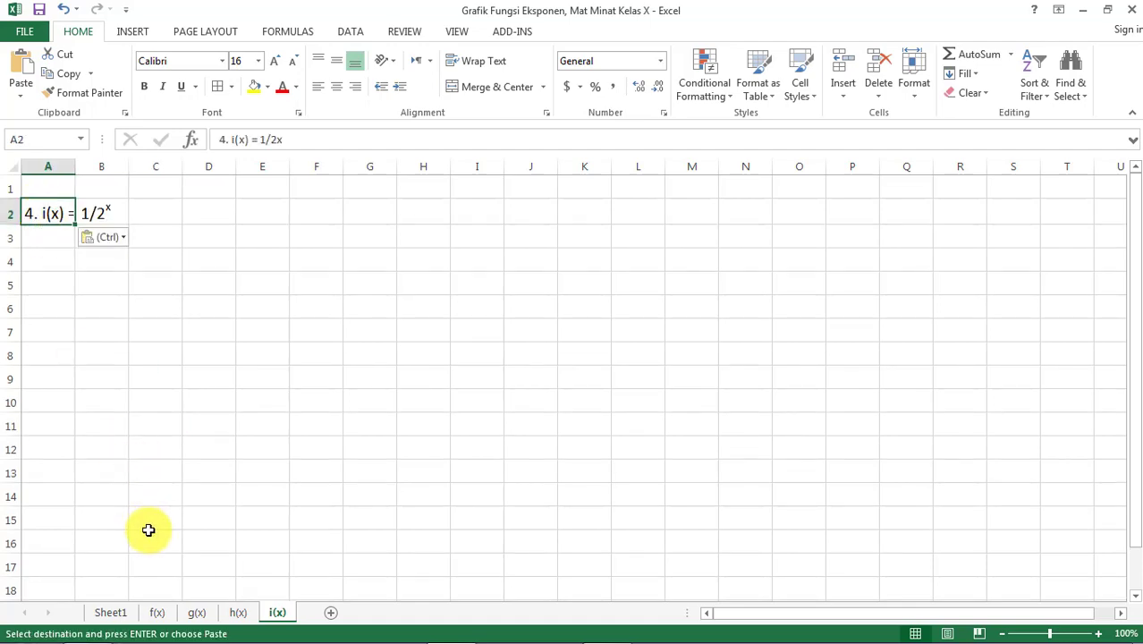
Step: Copy the table A3:B14 from the h(x) sheet and paste it at cell A4 of the i(x) sheet
left_click(111, 613)
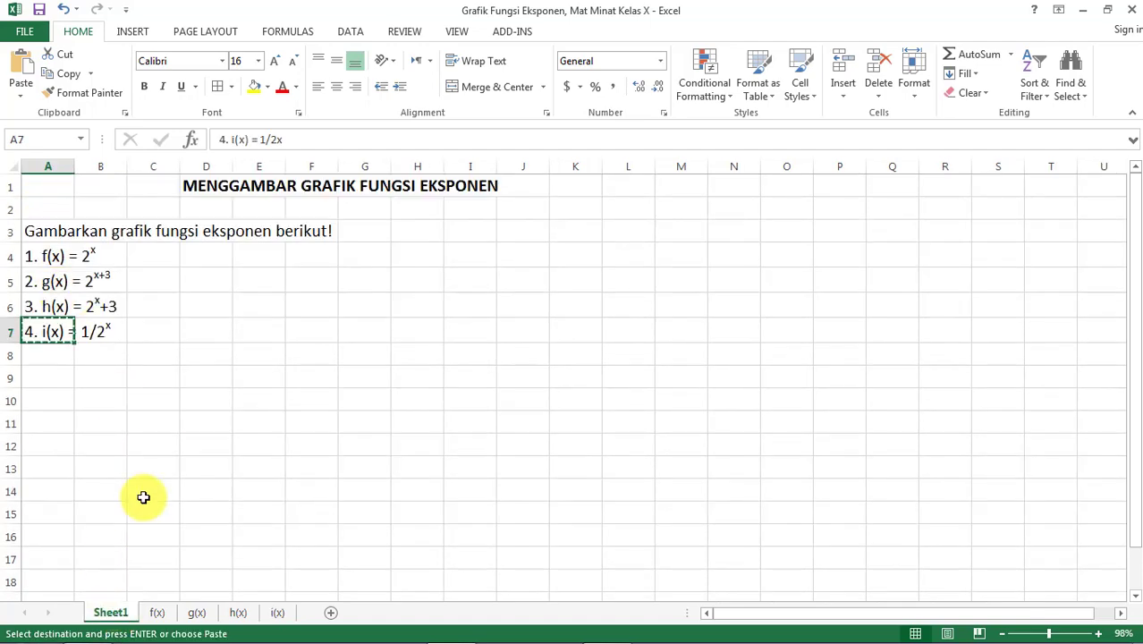
left_click(238, 613)
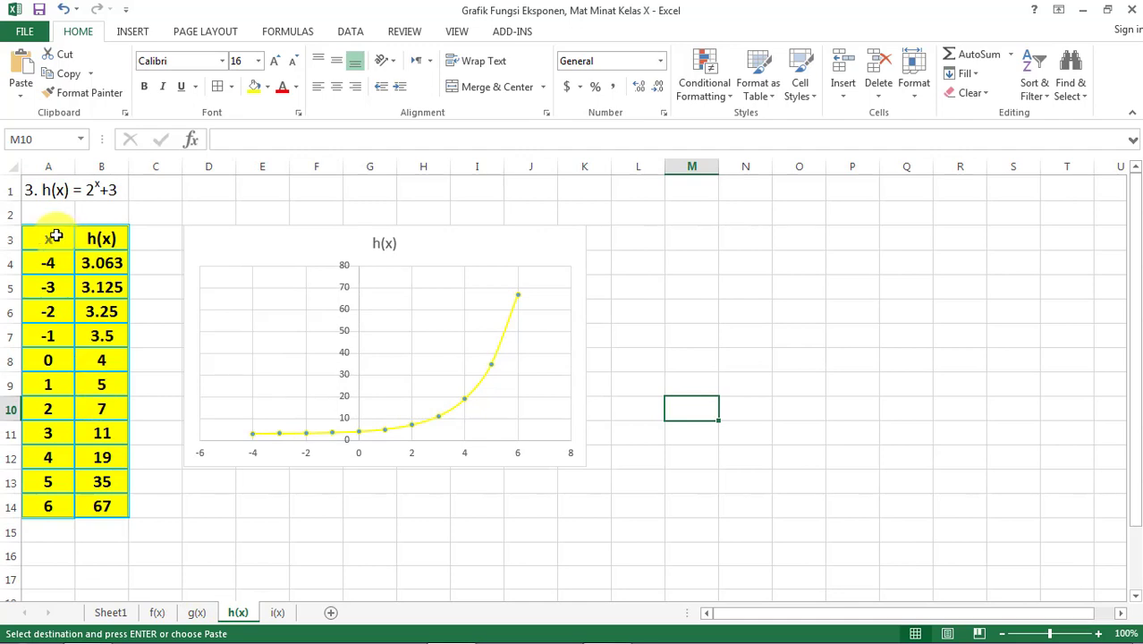
left_click_drag(53, 238, 102, 507)
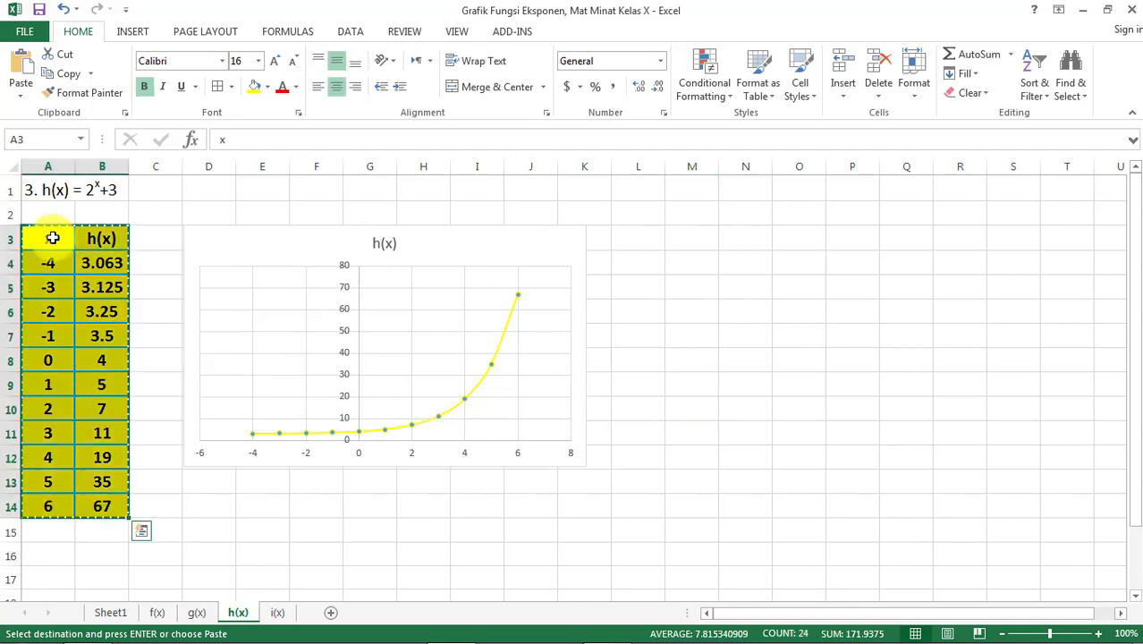
key("ctrl+c")
left_click(279, 612)
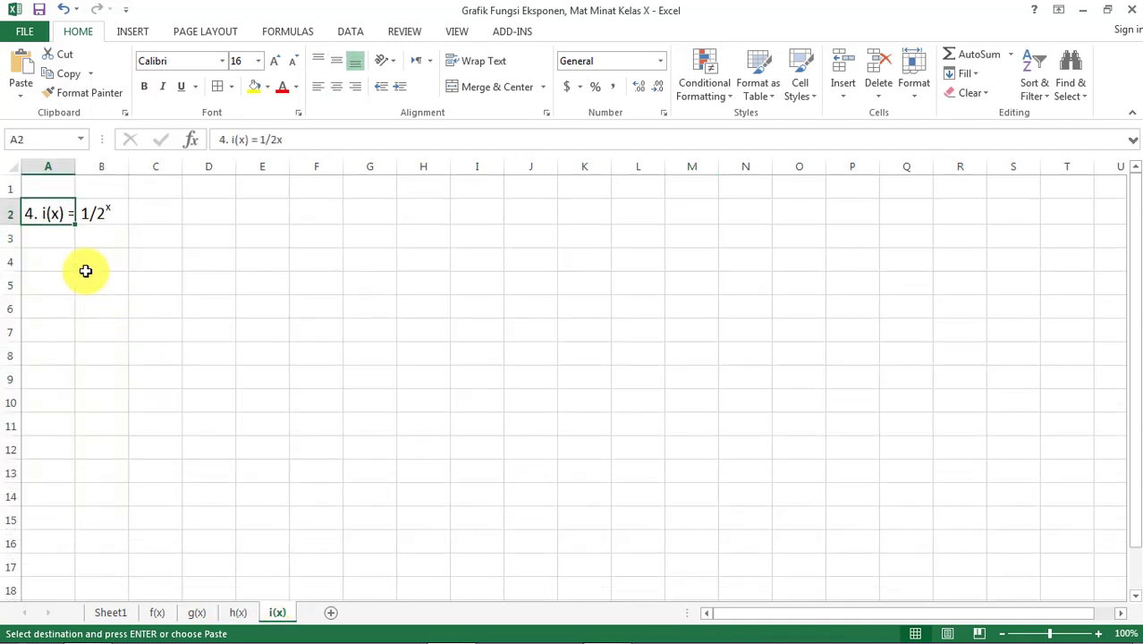
left_click(43, 259)
key("ctrl+v")
left_click(191, 333)
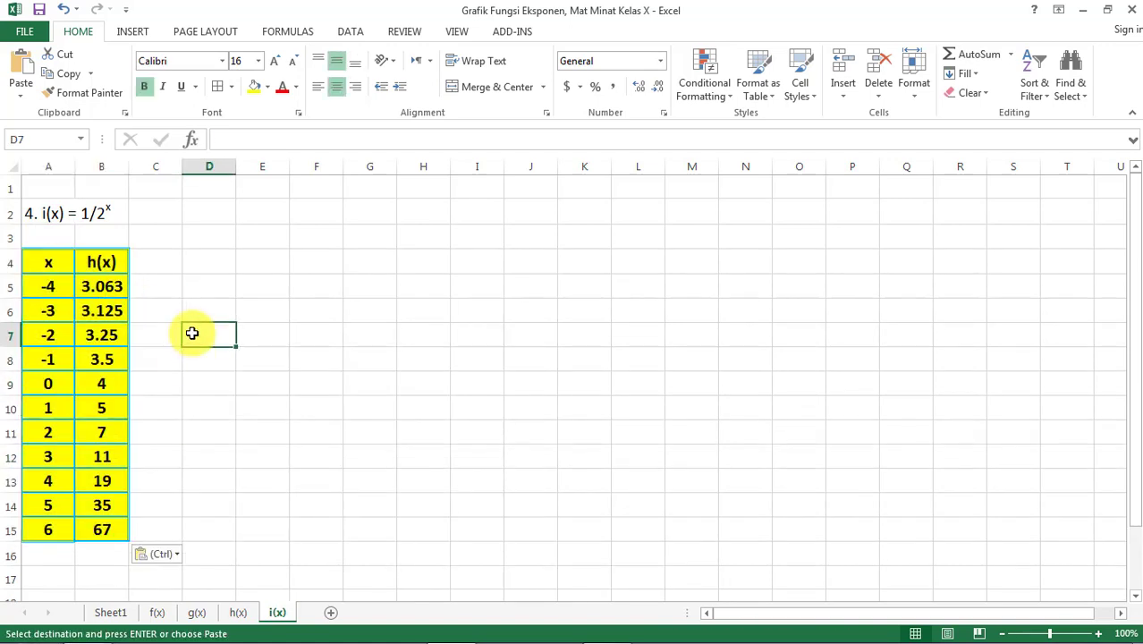
Step: Move the i(x) function title up to cell A1 and the pasted table up to start at A3
left_click(38, 215)
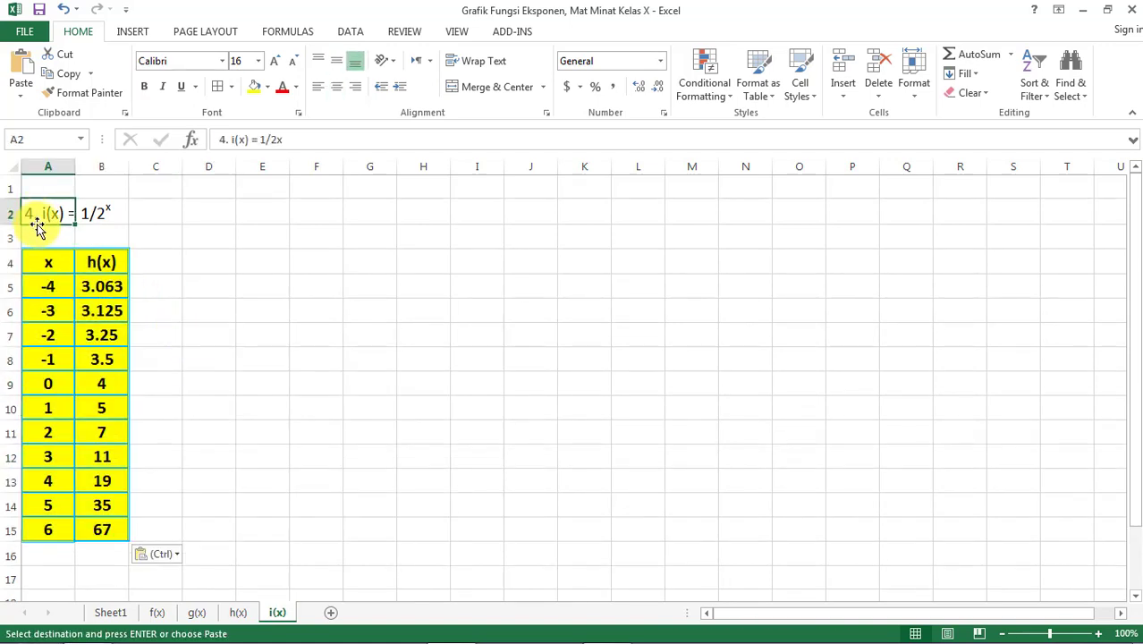
left_click_drag(39, 227, 40, 192)
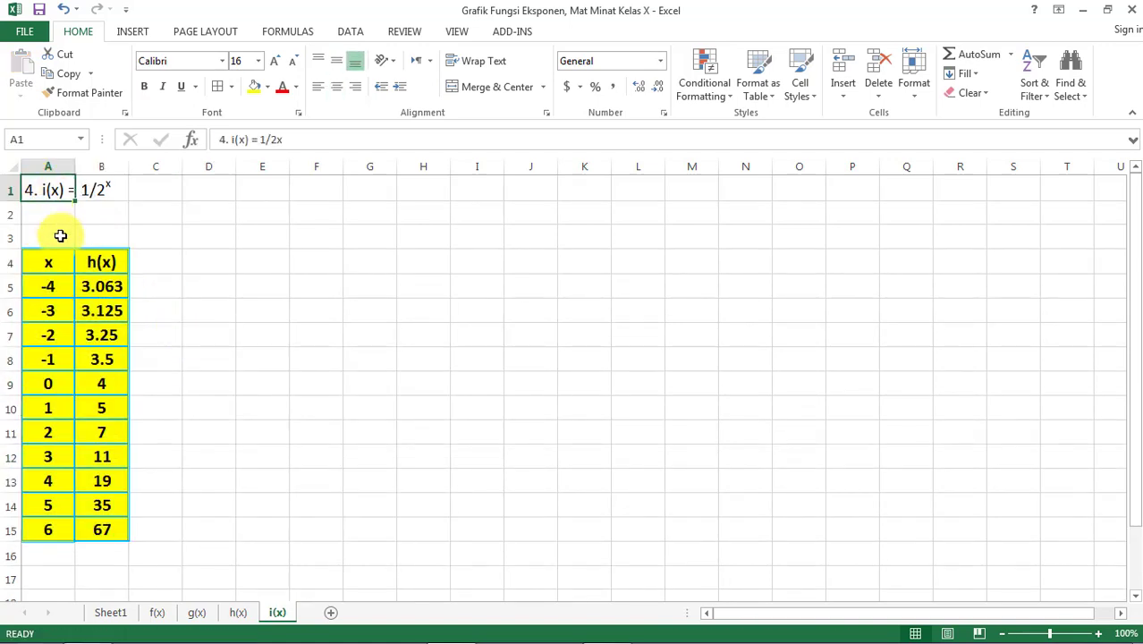
left_click(36, 254)
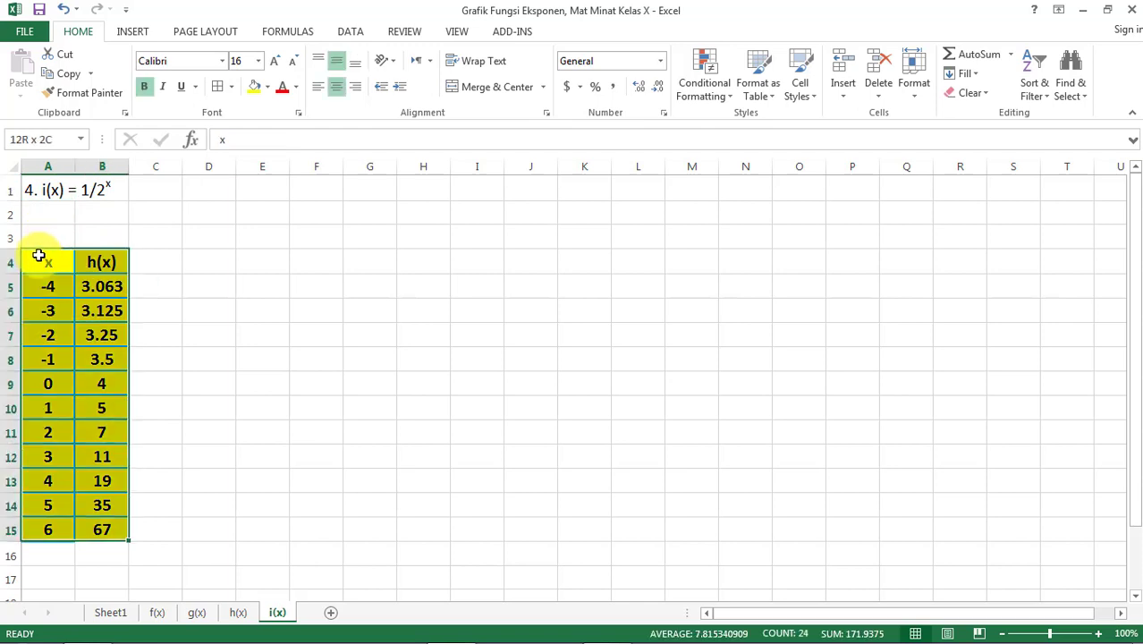
key("ctrl+shift+End")
left_click_drag(44, 247, 45, 232)
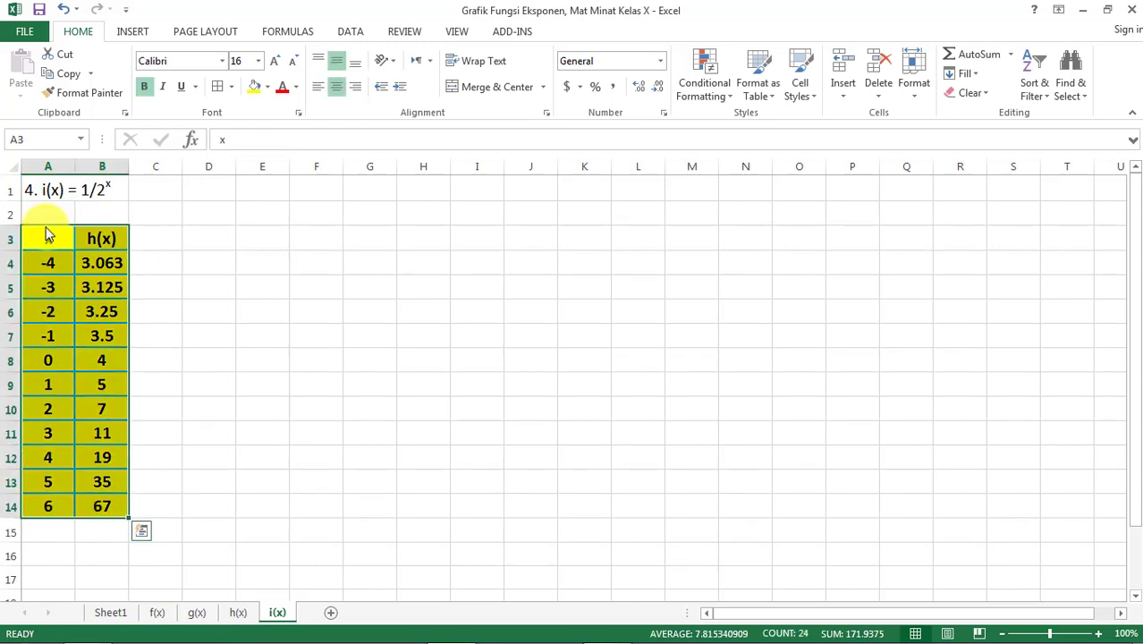
Step: Clear the copied function values in B4:B14 of the i(x) sheet
left_click(101, 265)
key("ctrl+shift+Down")
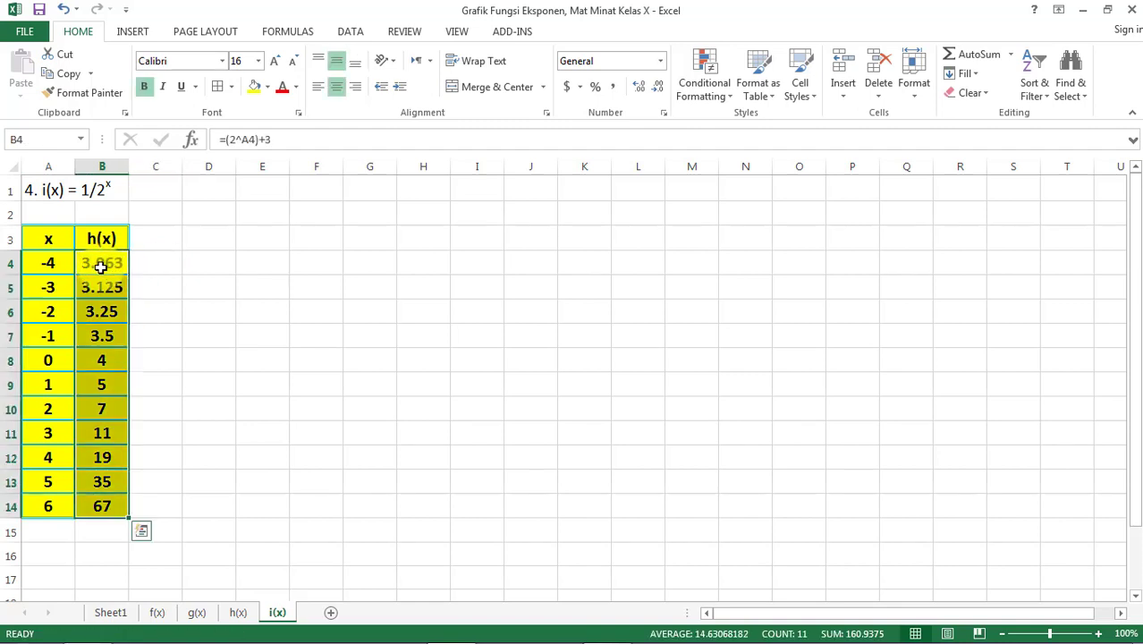
key("Delete")
left_click(159, 293)
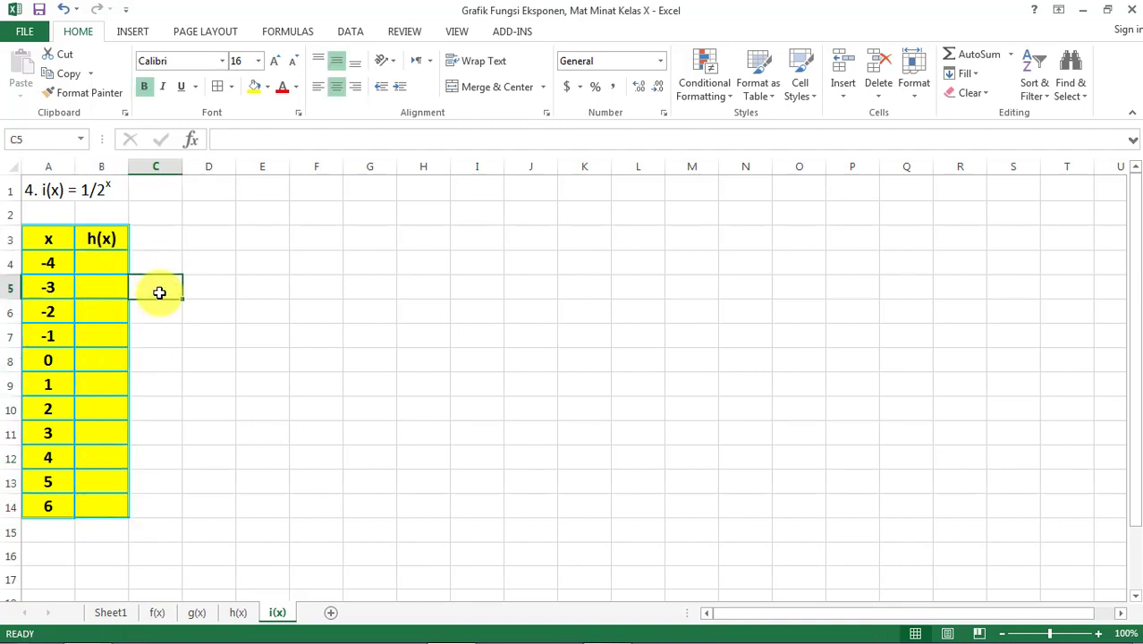
left_click(101, 263)
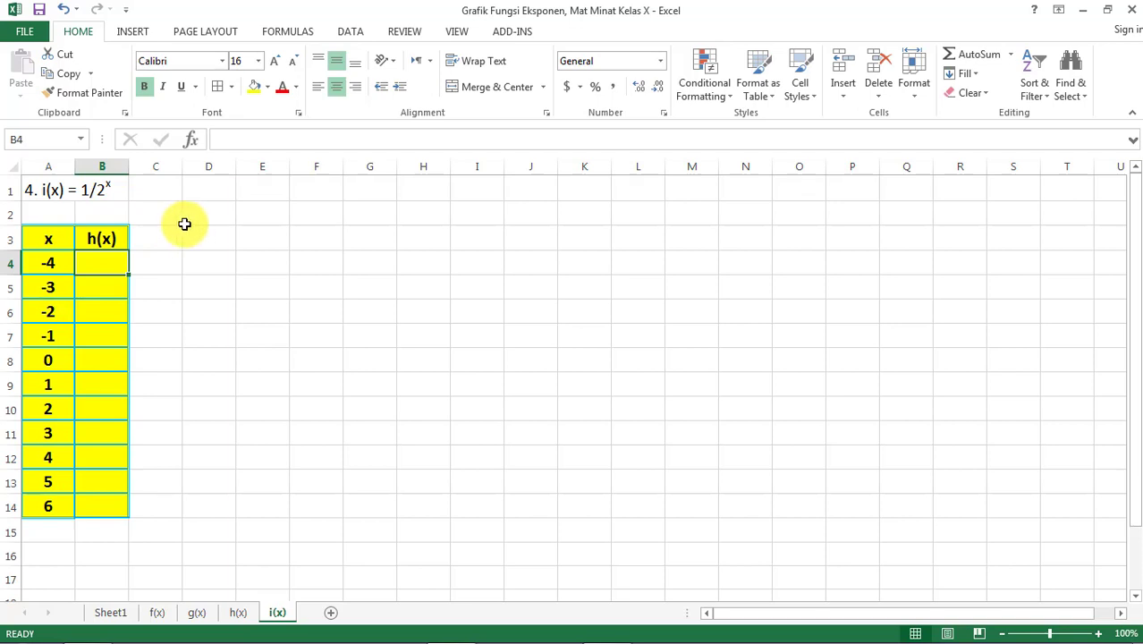
left_click(184, 223)
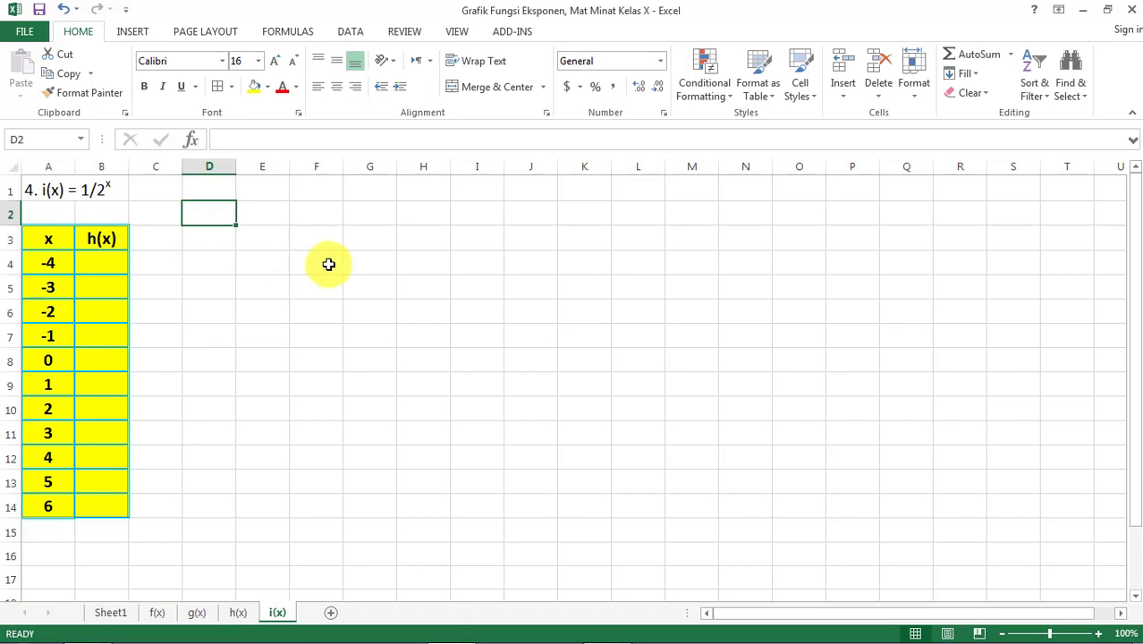
left_click(314, 238)
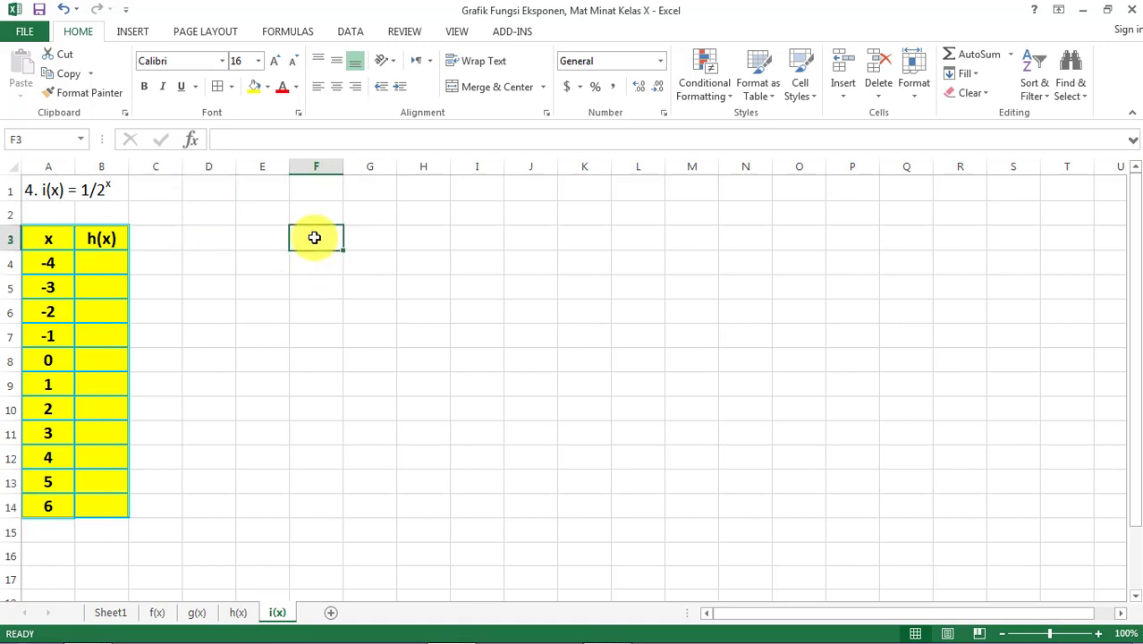
type("+")
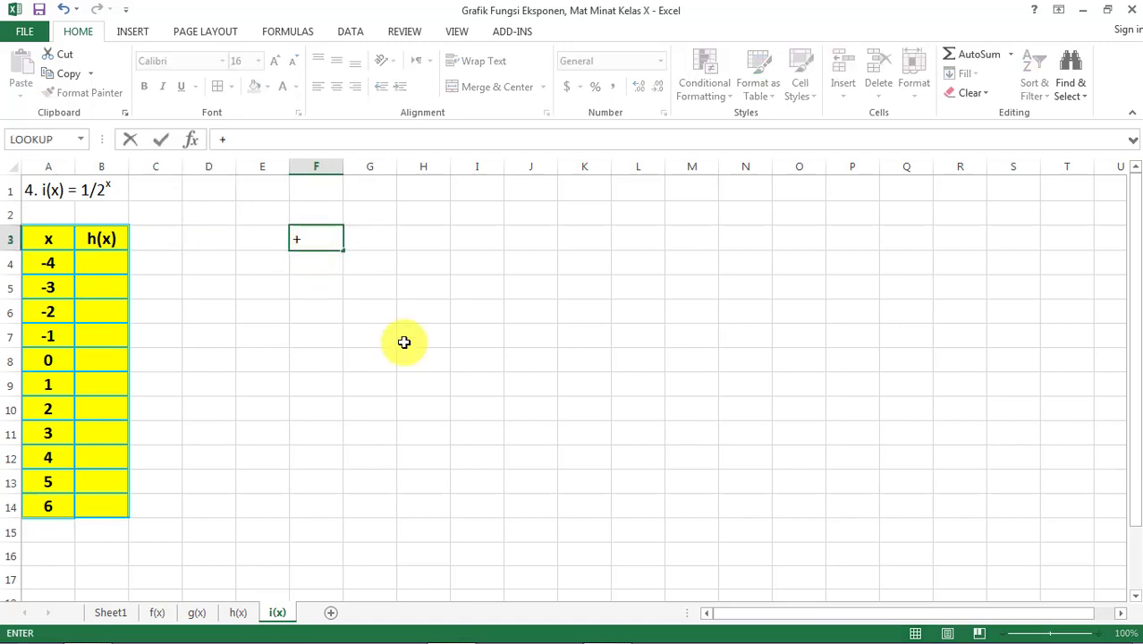
left_click(320, 212)
key("BackSpace")
key("BackSpace")
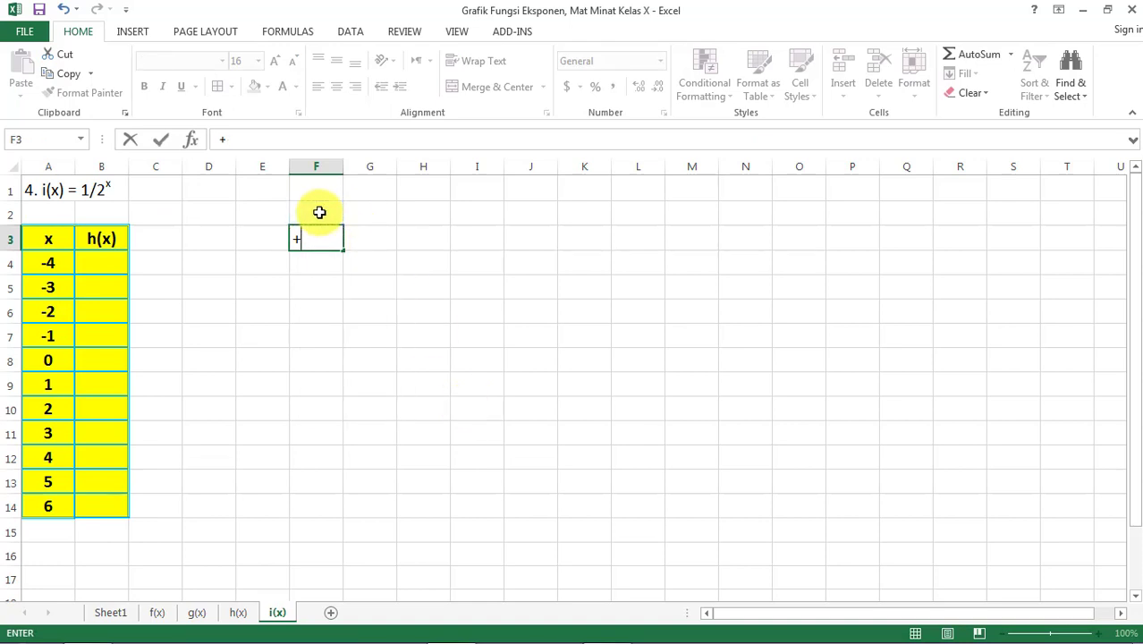
key("Escape")
left_click(319, 212)
type("t")
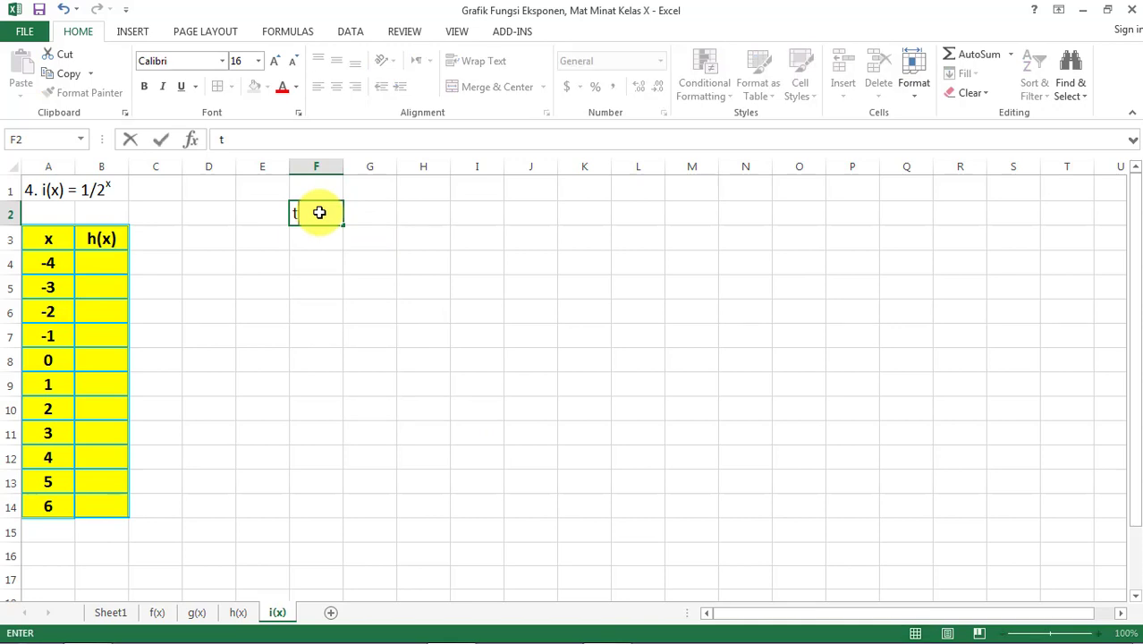
key("BackSpace")
type("per")
key("BackSpace")
key("BackSpace")
key("BackSpace")
Step: Enter the addition and subtraction operator pairs beside the table: + in F3 and G3, - in F4 and G4
left_click(303, 250)
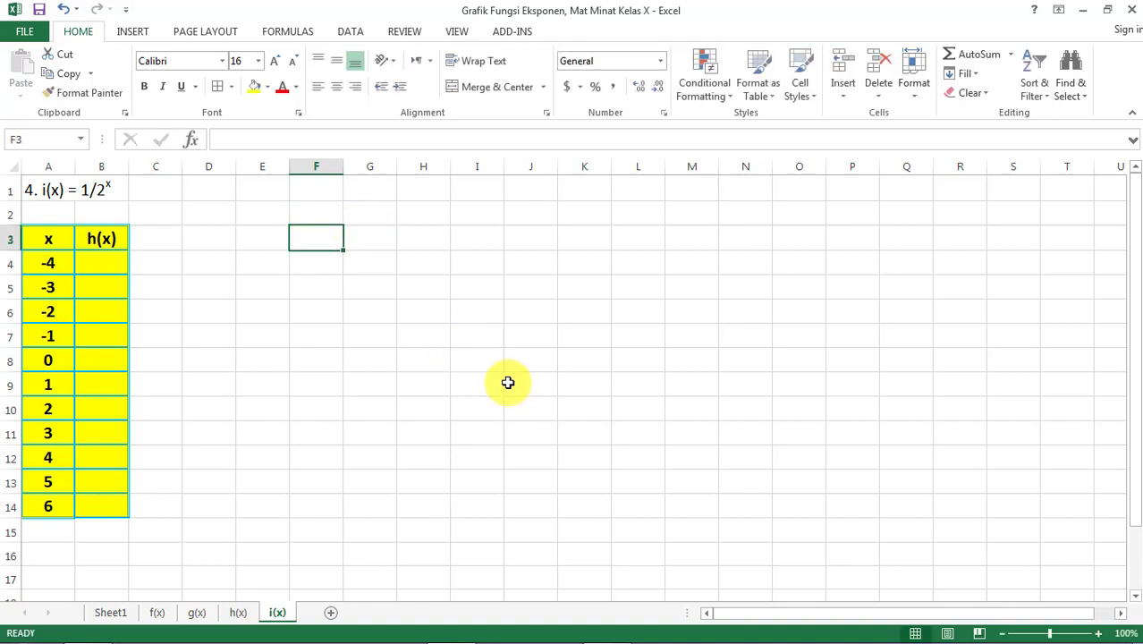
type("+")
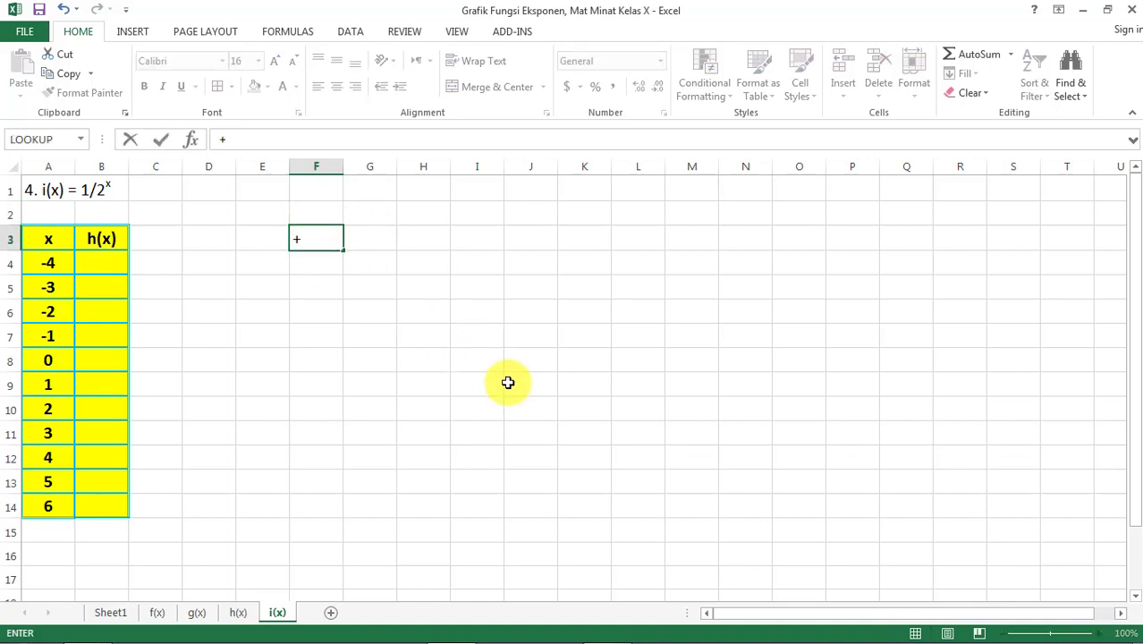
key("Tab")
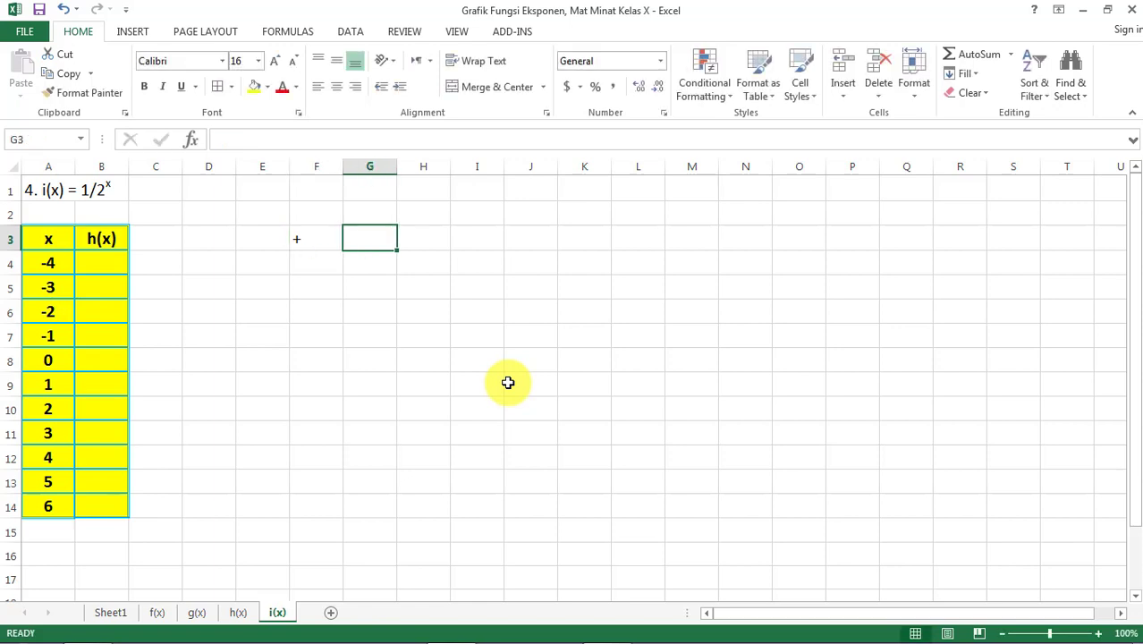
type("+")
key("Return")
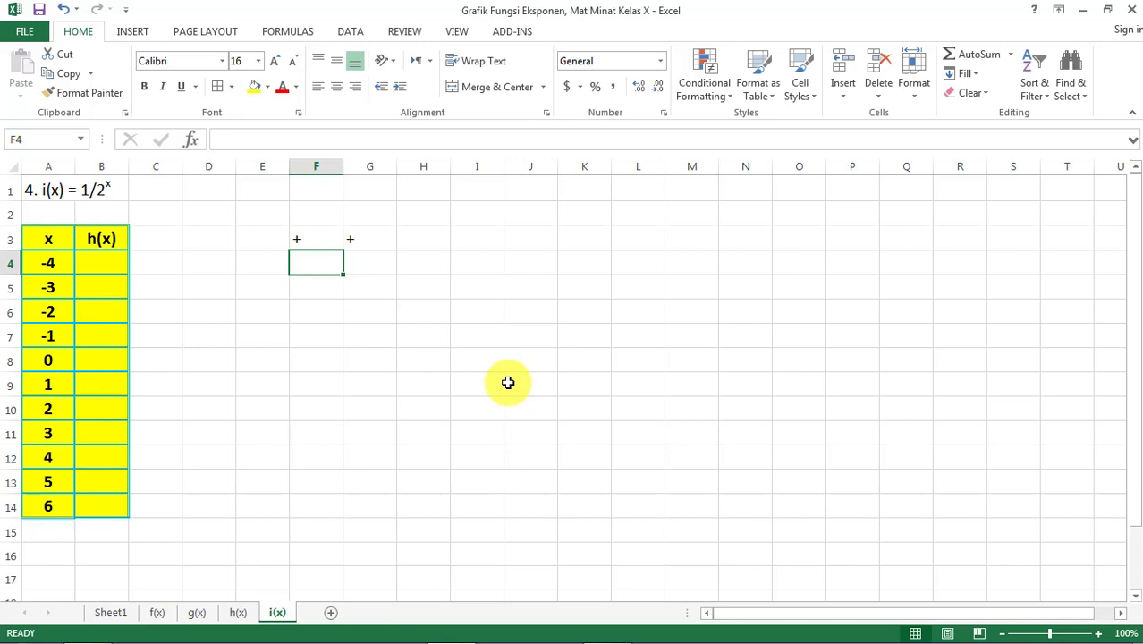
type("-")
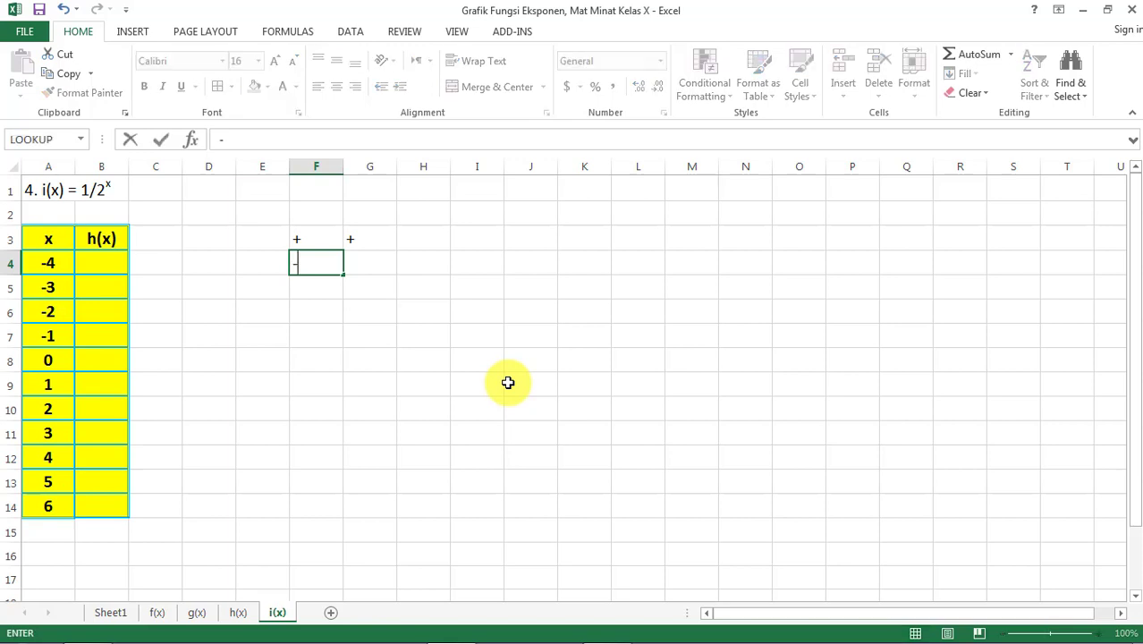
key("Tab")
type("-")
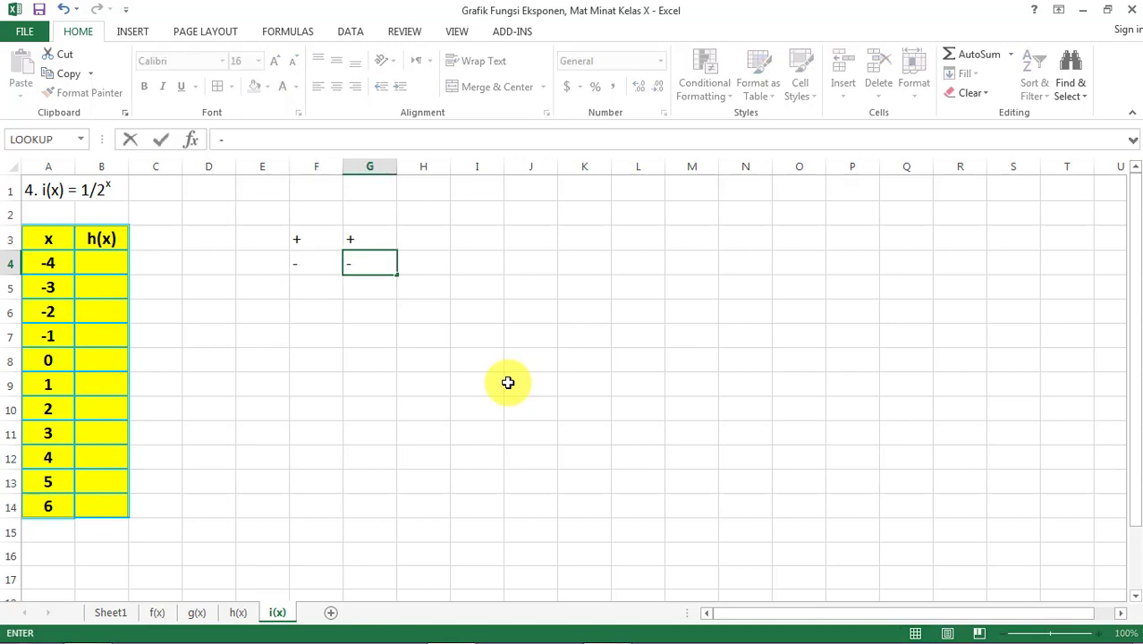
key("Return")
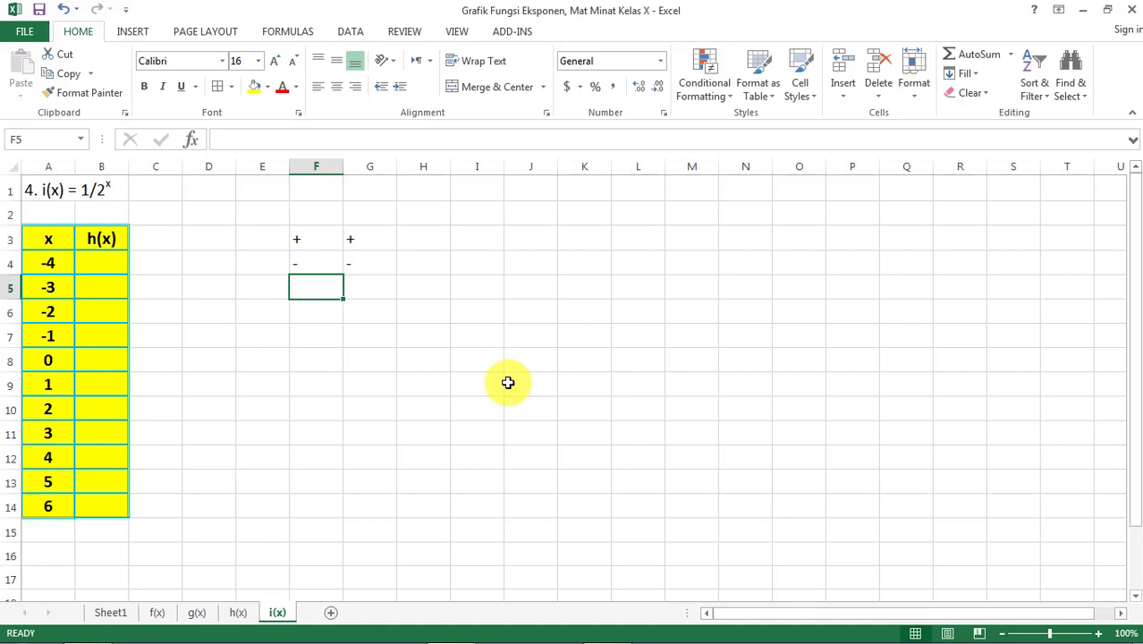
Step: Add the multiplication pair x and * in F5:G5 and the division pair : and / in F6:G6
type("x")
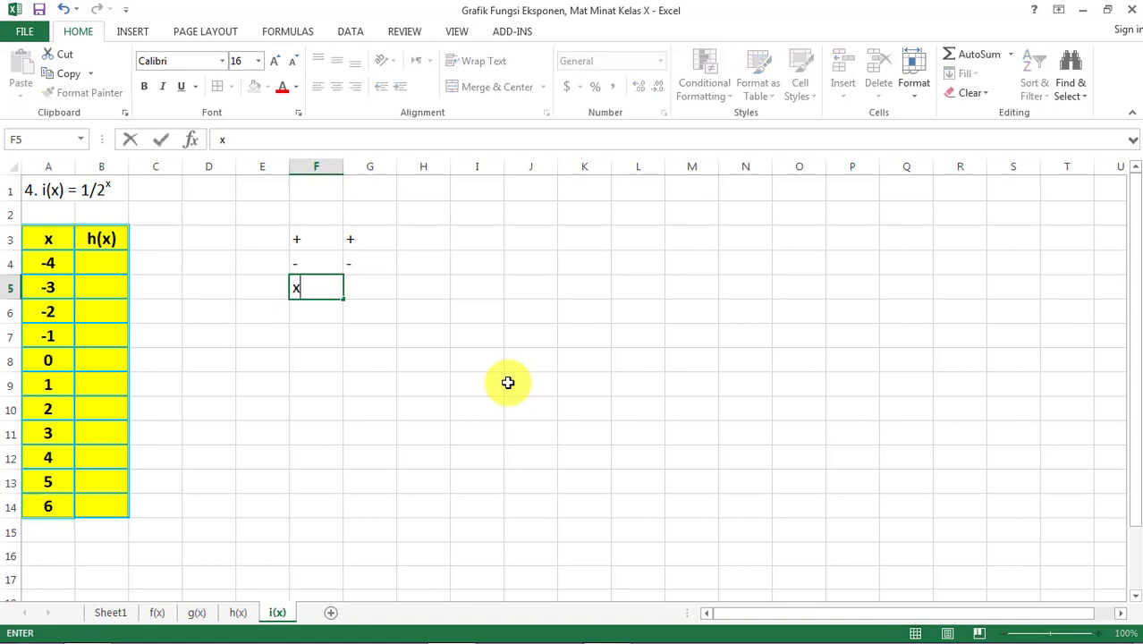
key("Tab")
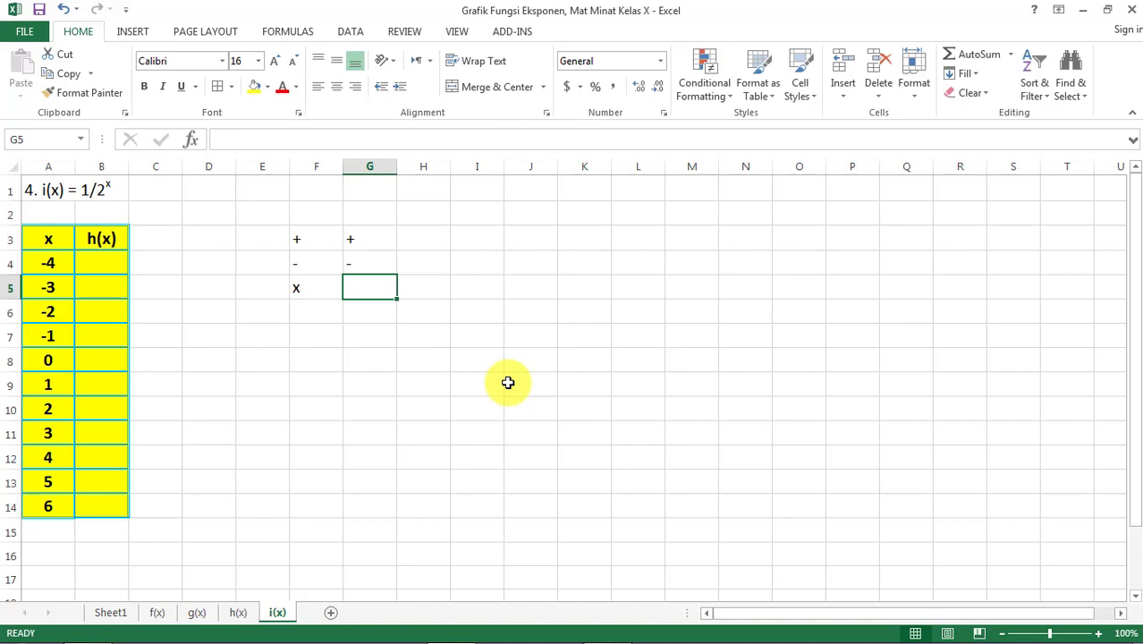
type("*")
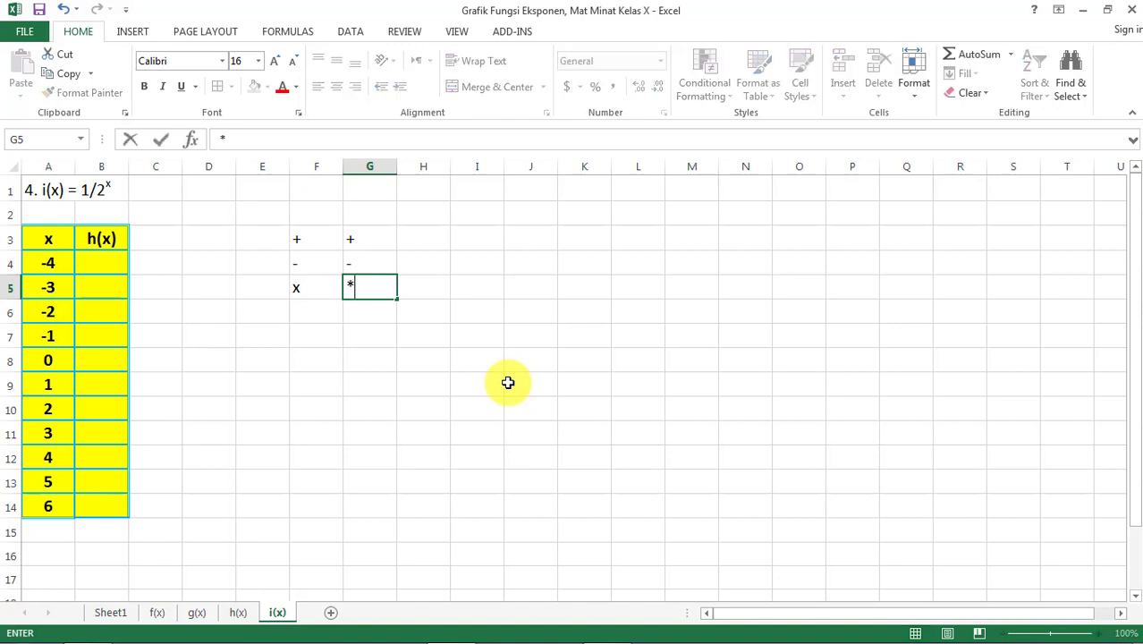
key("Return")
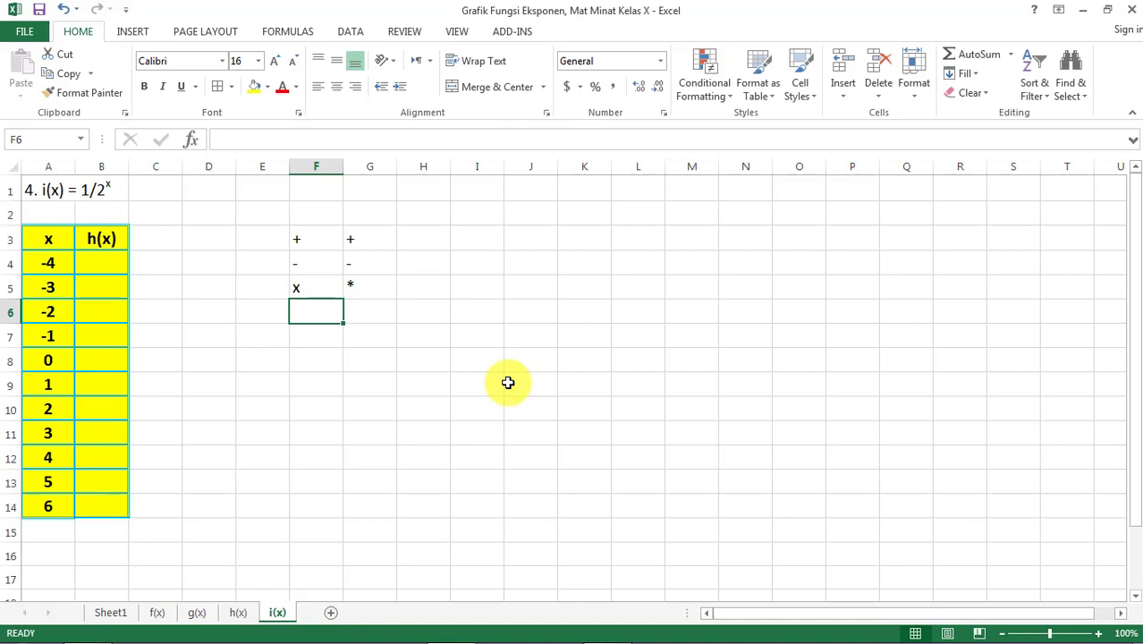
type(":")
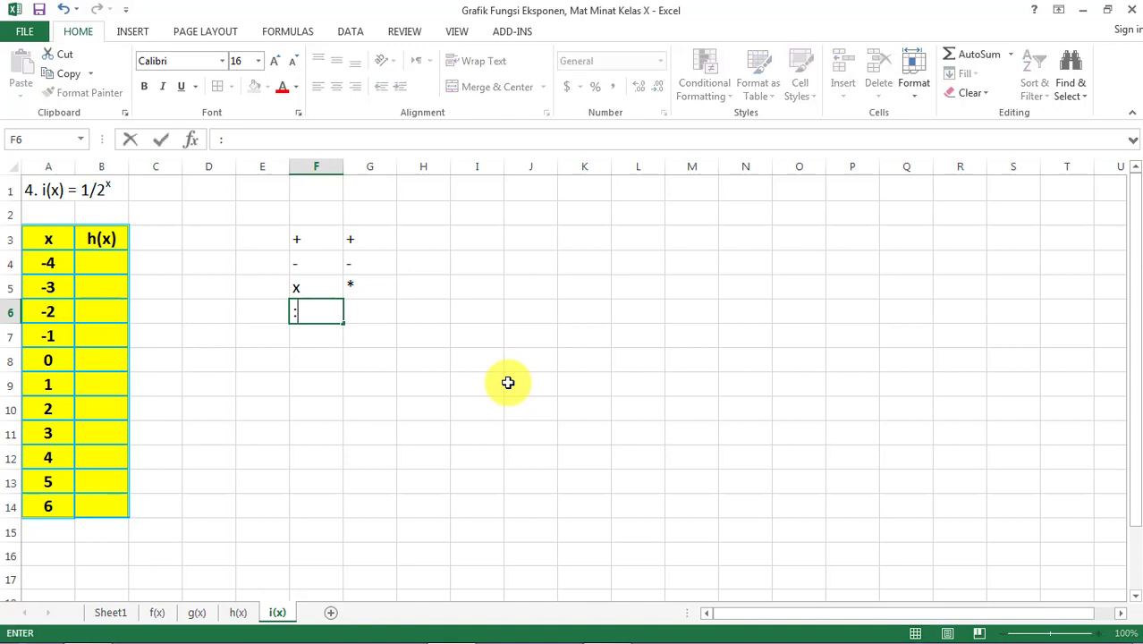
key("Tab")
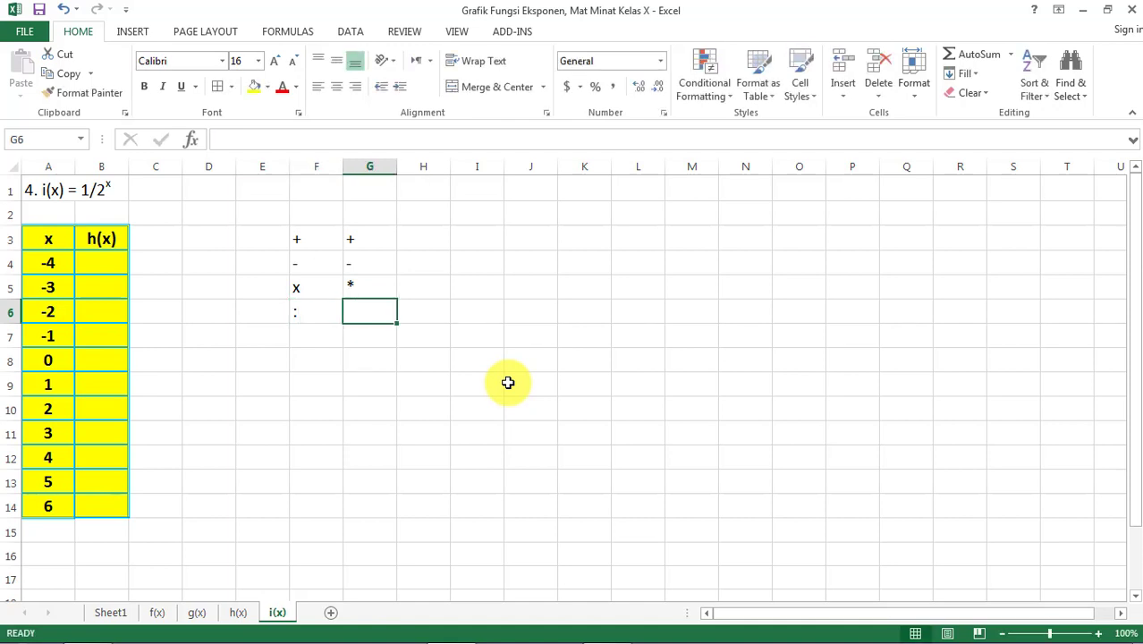
key("alt")
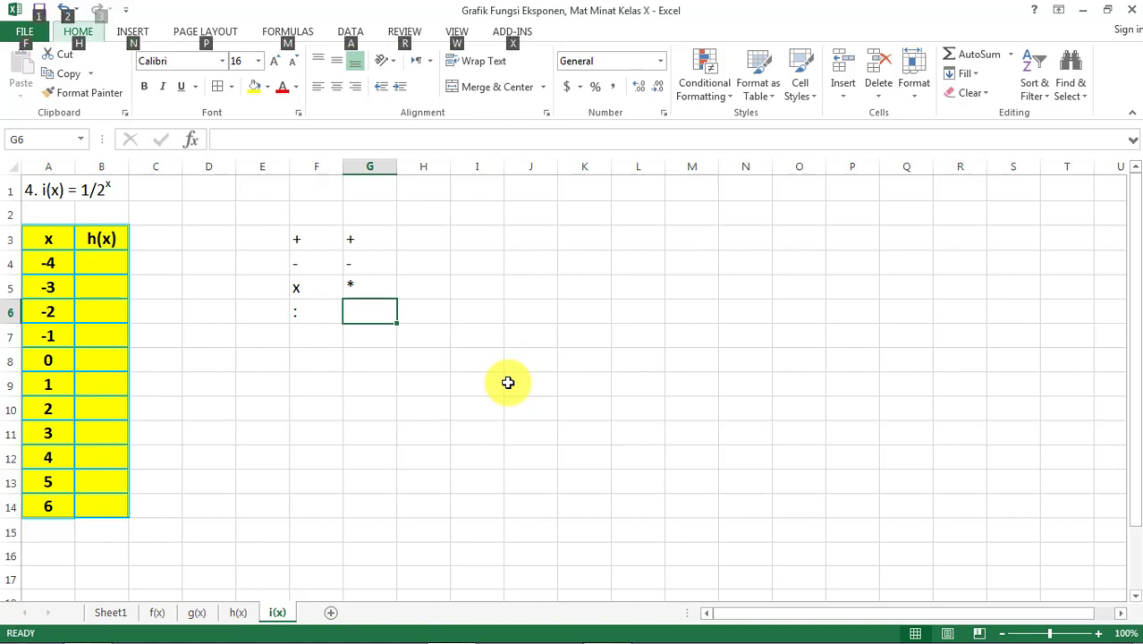
left_click(510, 382)
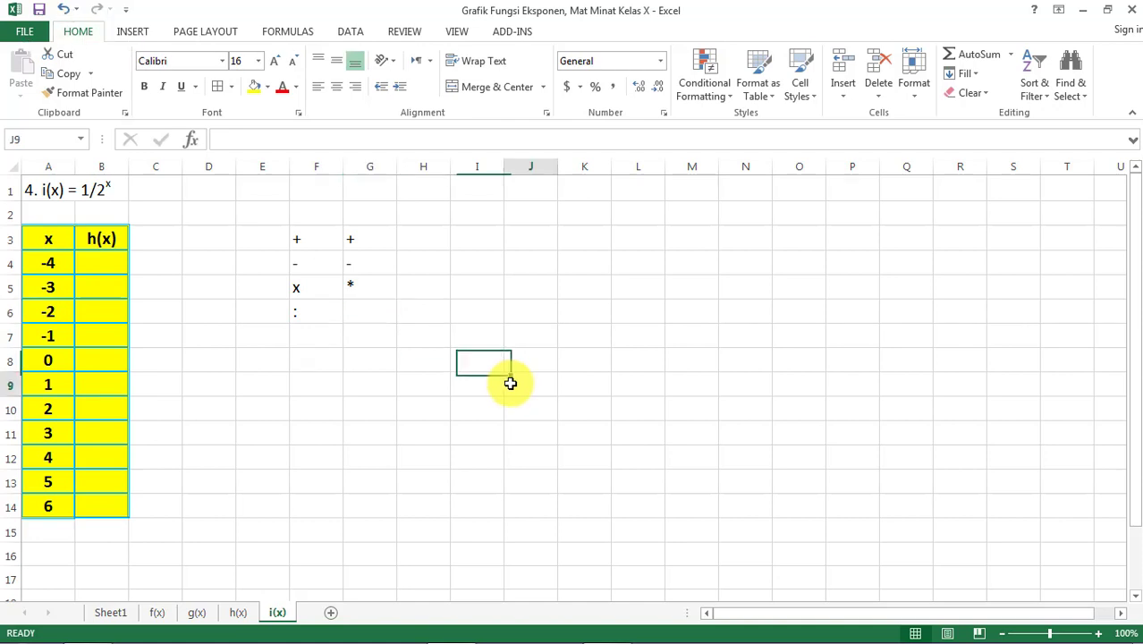
left_click(376, 318)
type("'/")
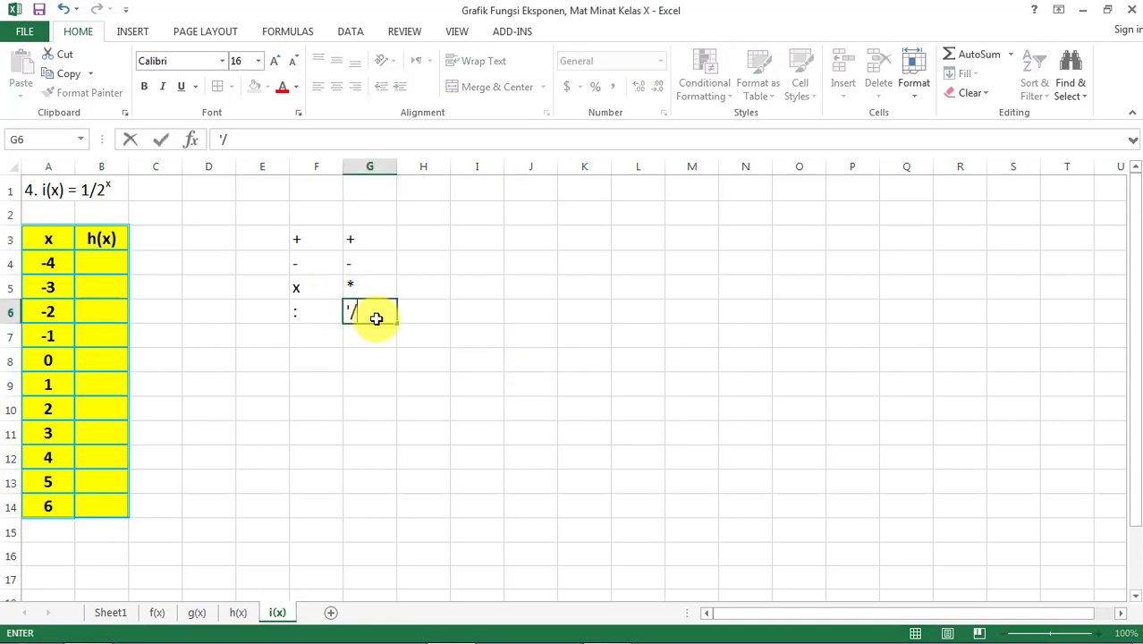
key("Return")
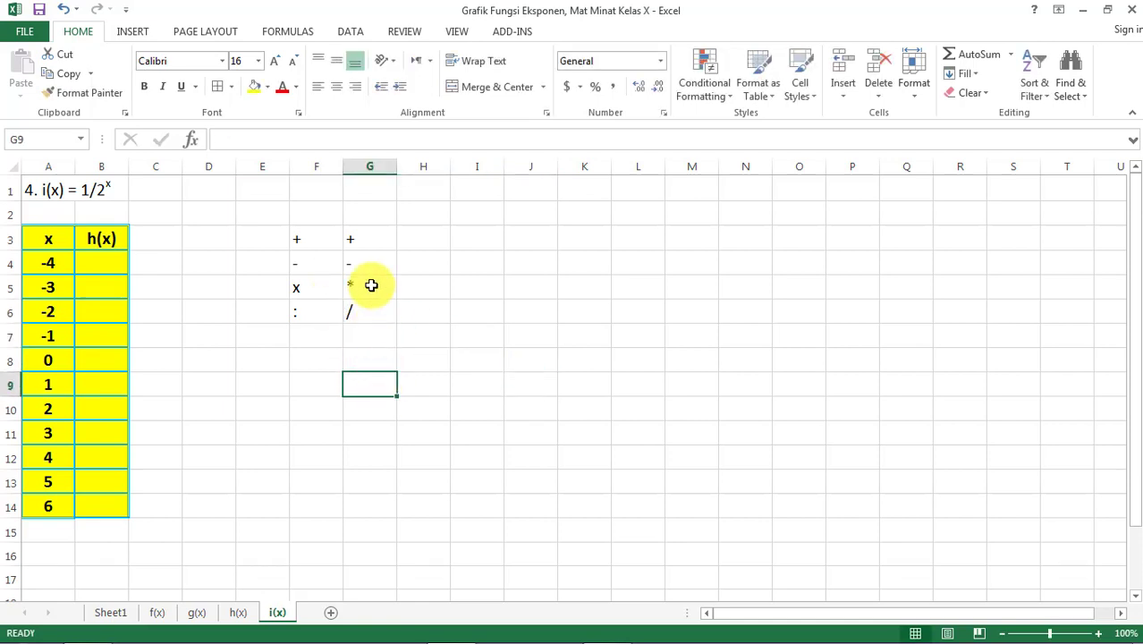
Step: Add the power row with "pangkat" in F7 and ^ in G7, widening column F to fit the word
left_click(372, 236)
key("Down")
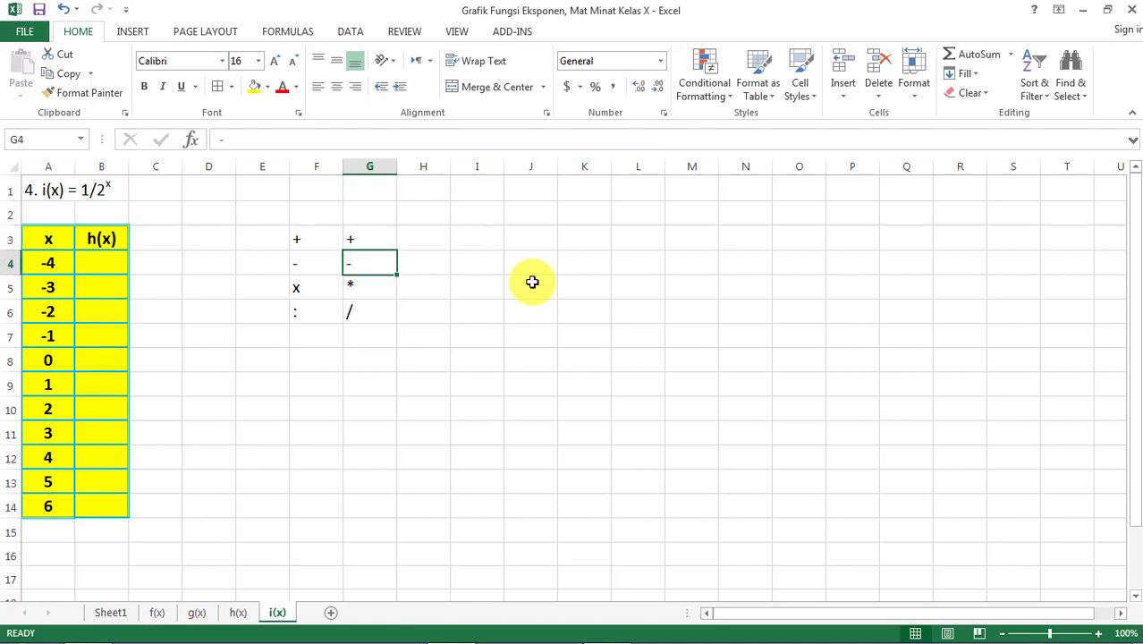
key("Down")
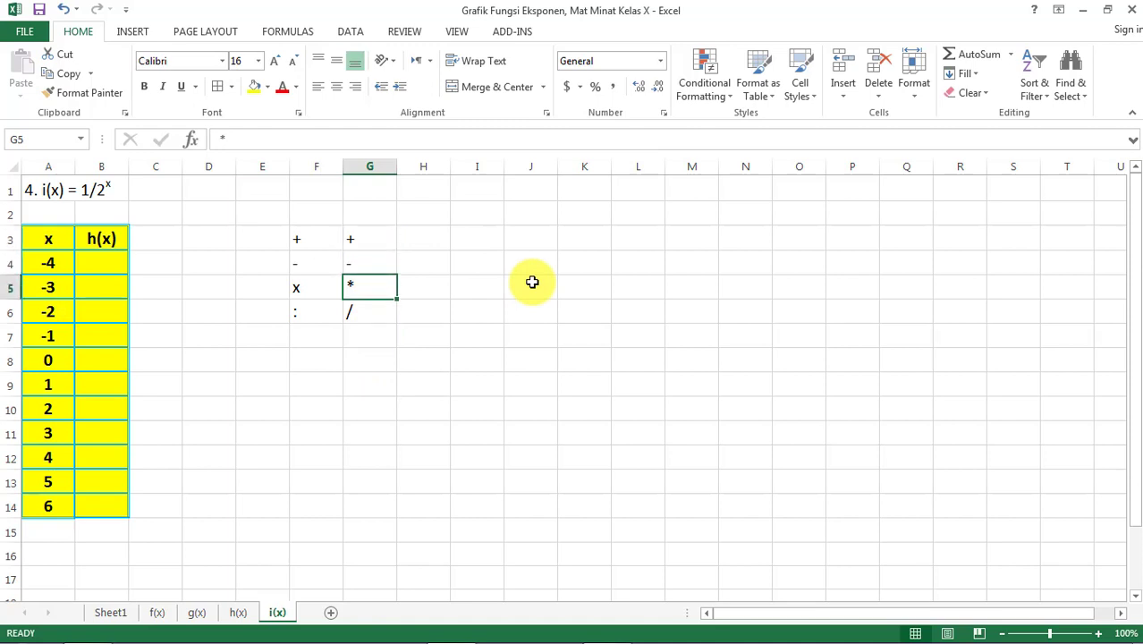
key("Down")
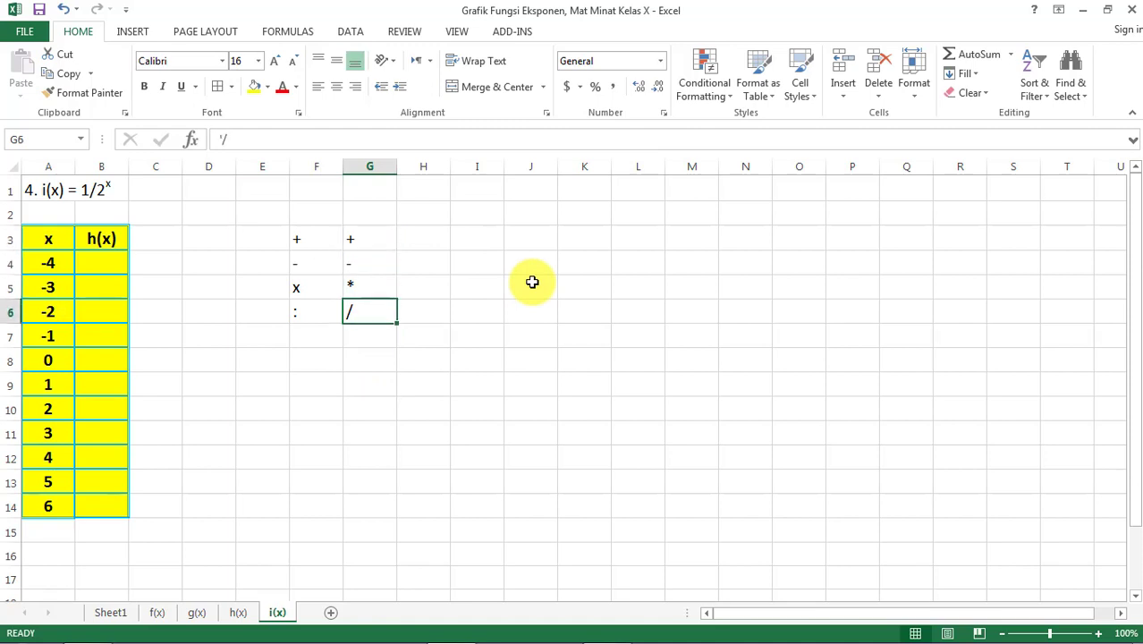
key("Down")
key("Left")
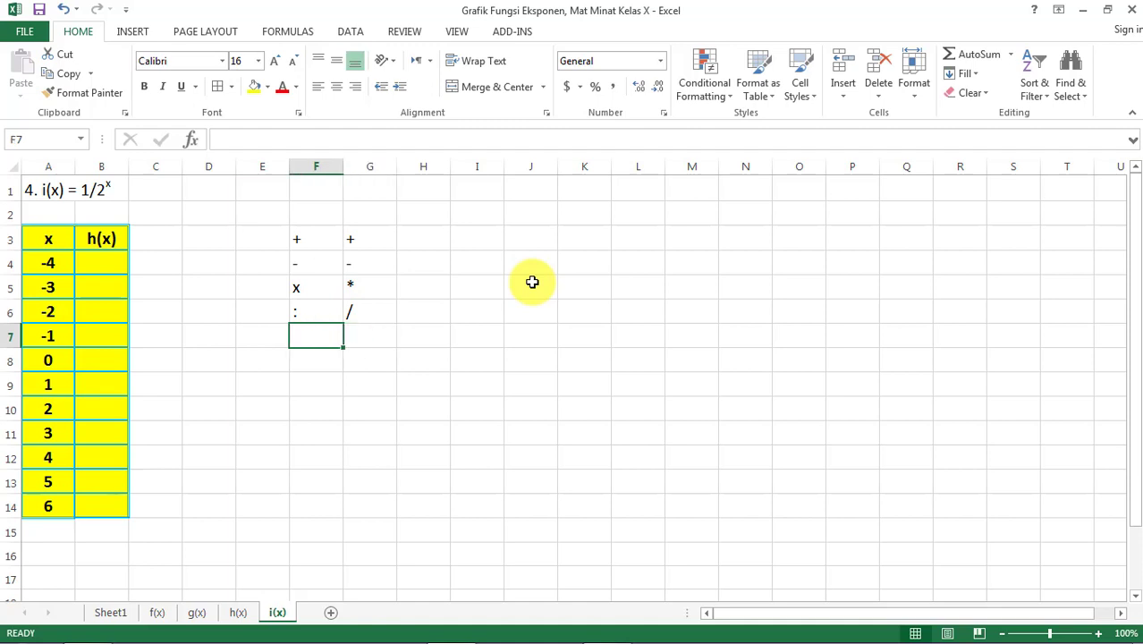
type("pangkat")
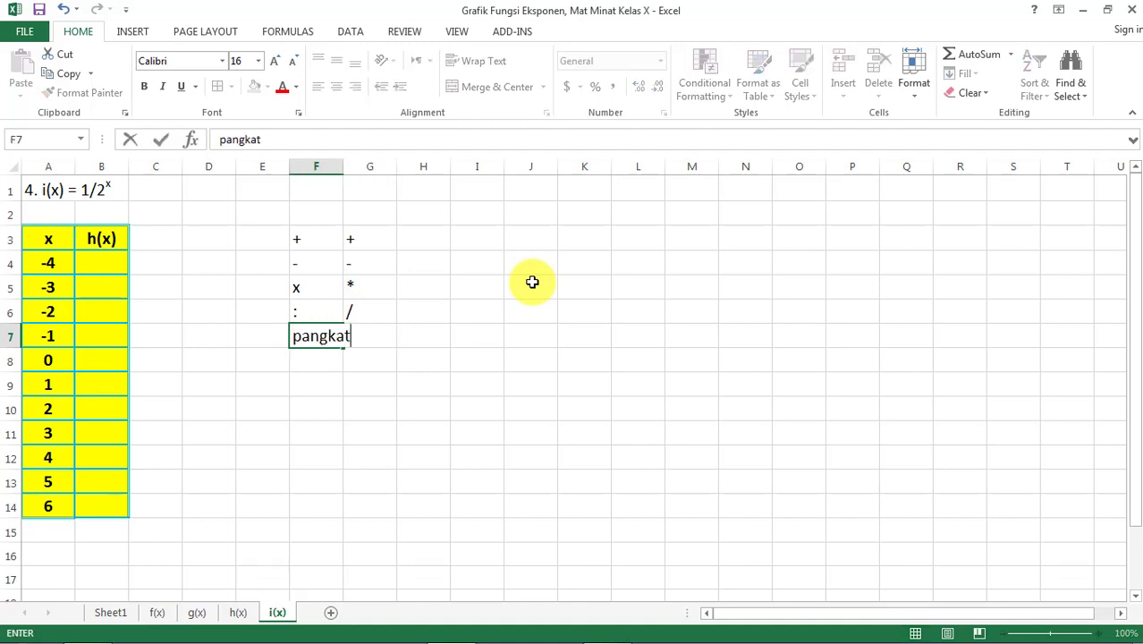
key("Right")
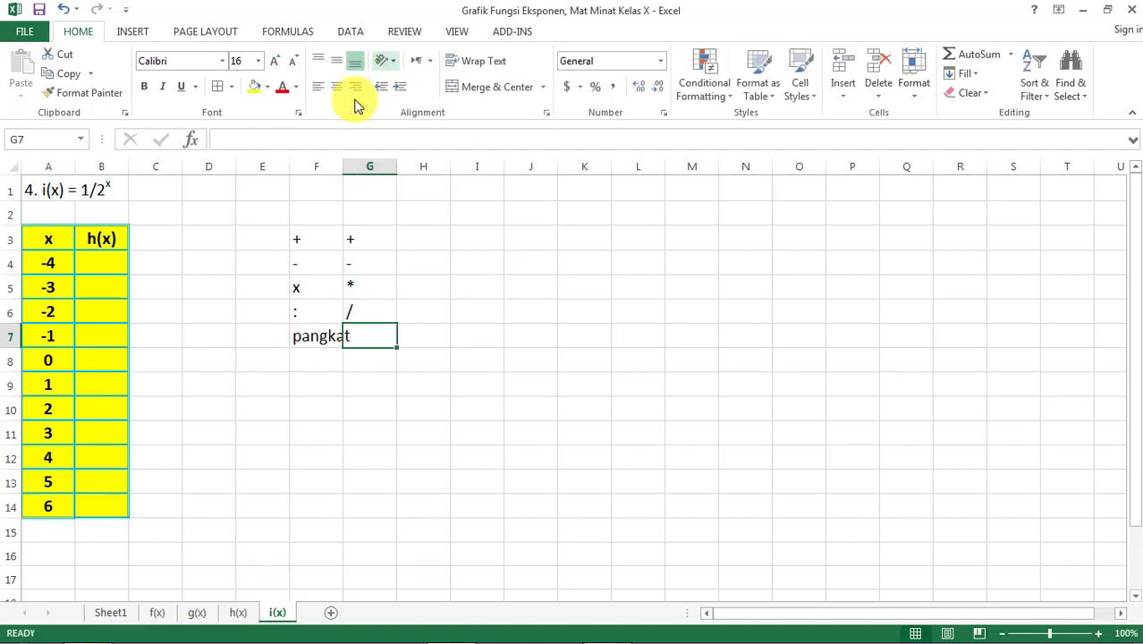
left_click_drag(344, 166, 374, 168)
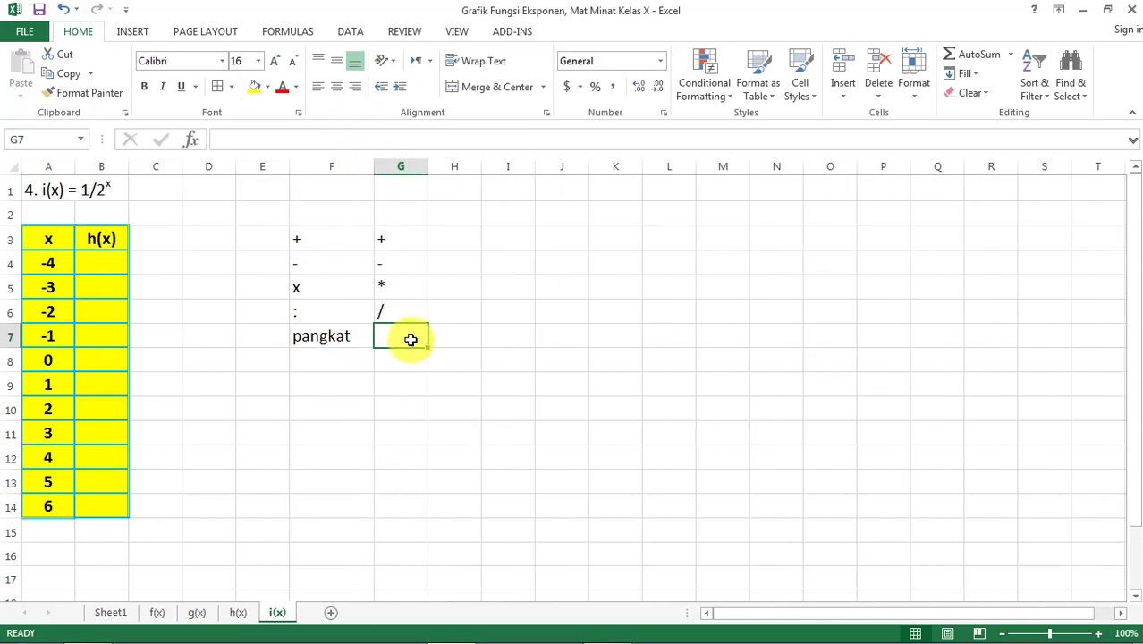
type("^")
key("Return")
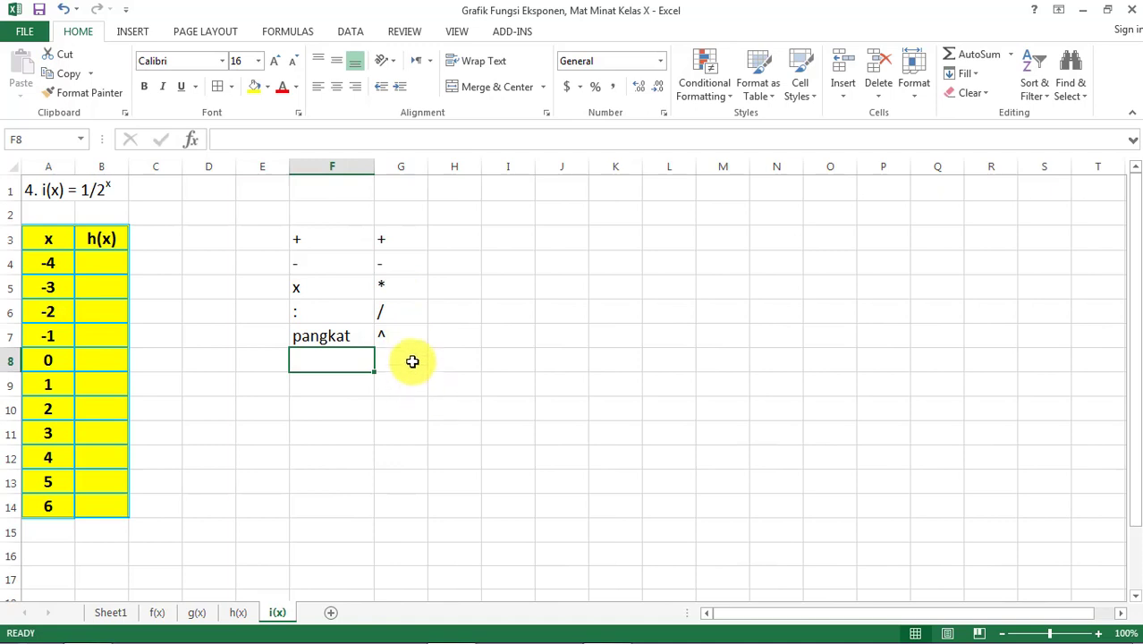
left_click(414, 339)
left_click(442, 371)
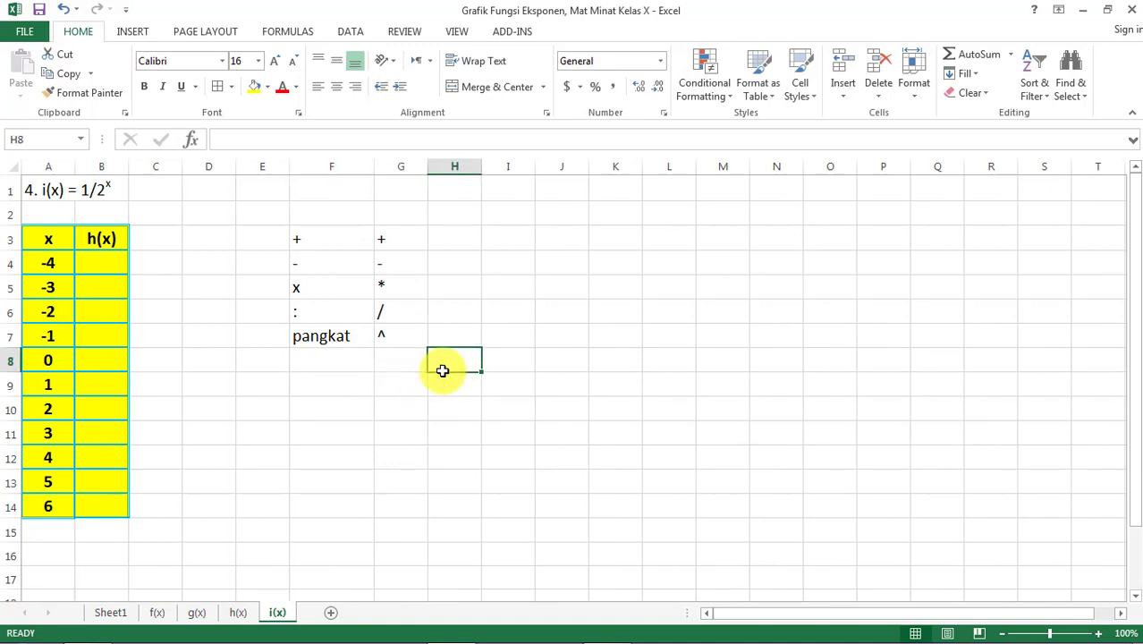
Step: Add the root row with "akar" in F8 and ^(1/...) in G8
left_click(323, 362)
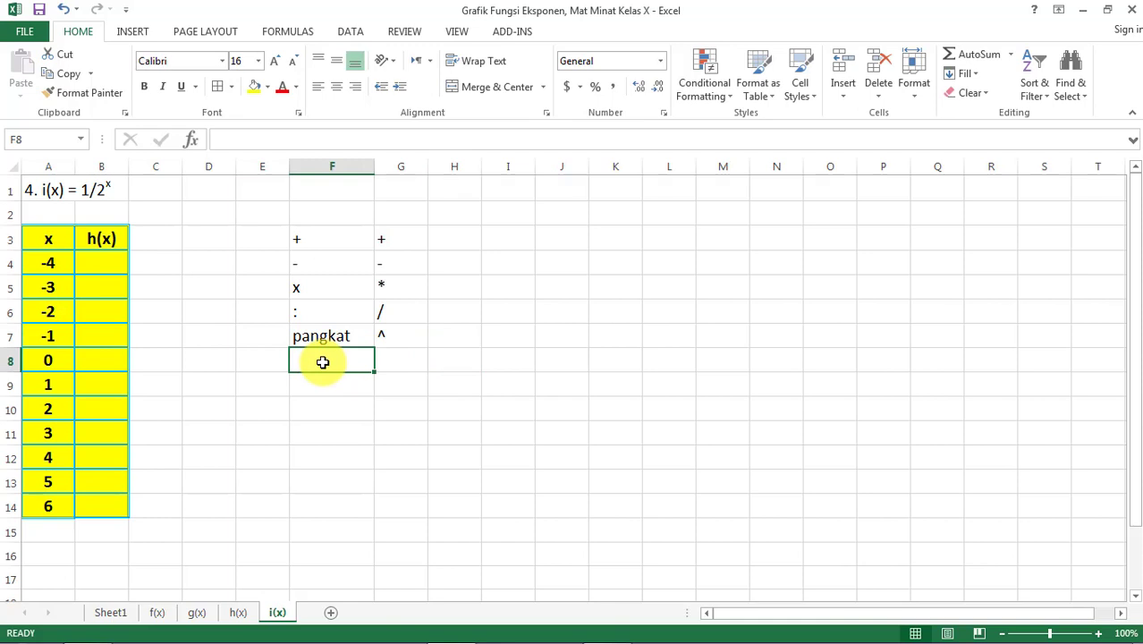
type("akar")
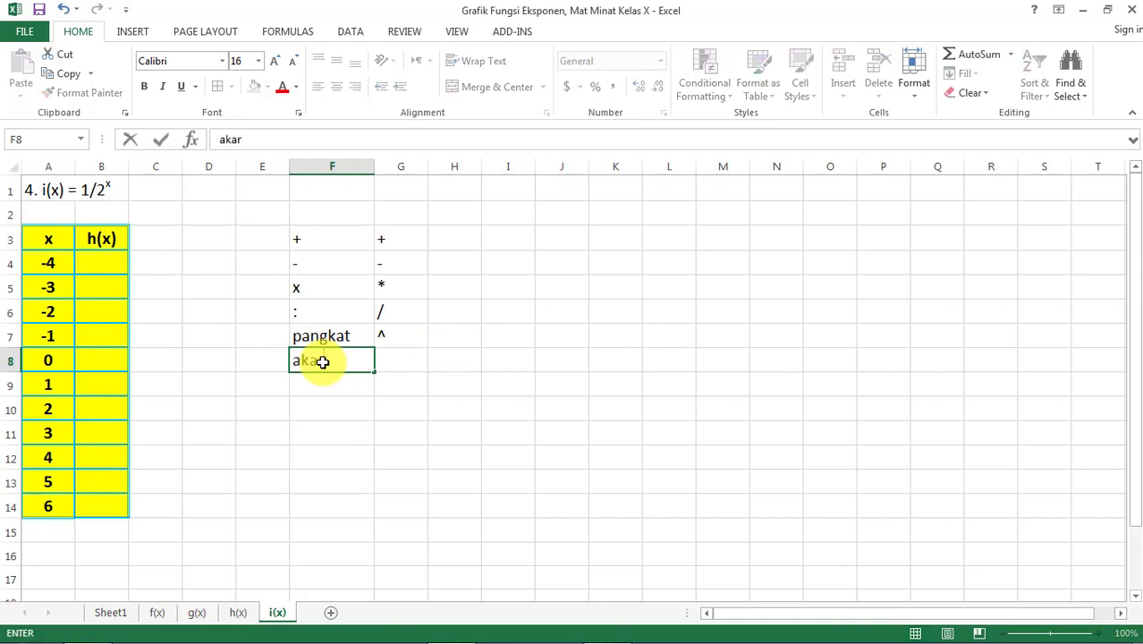
key("Tab")
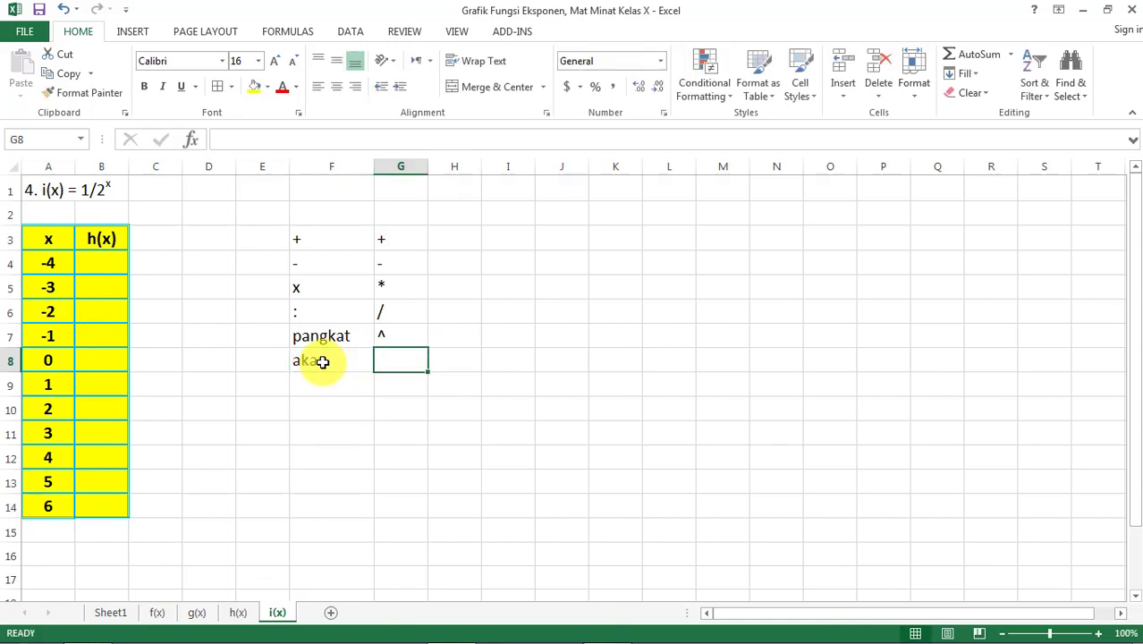
type("^(")
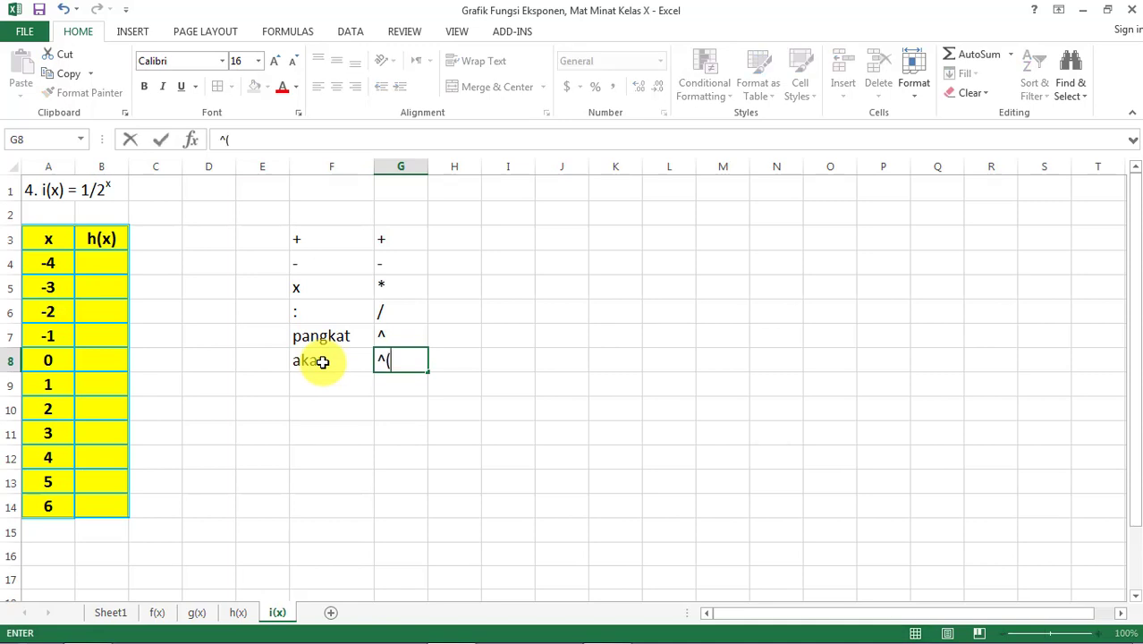
type("1/")
type(",,,")
key("BackSpace")
key("BackSpace")
type("..)")
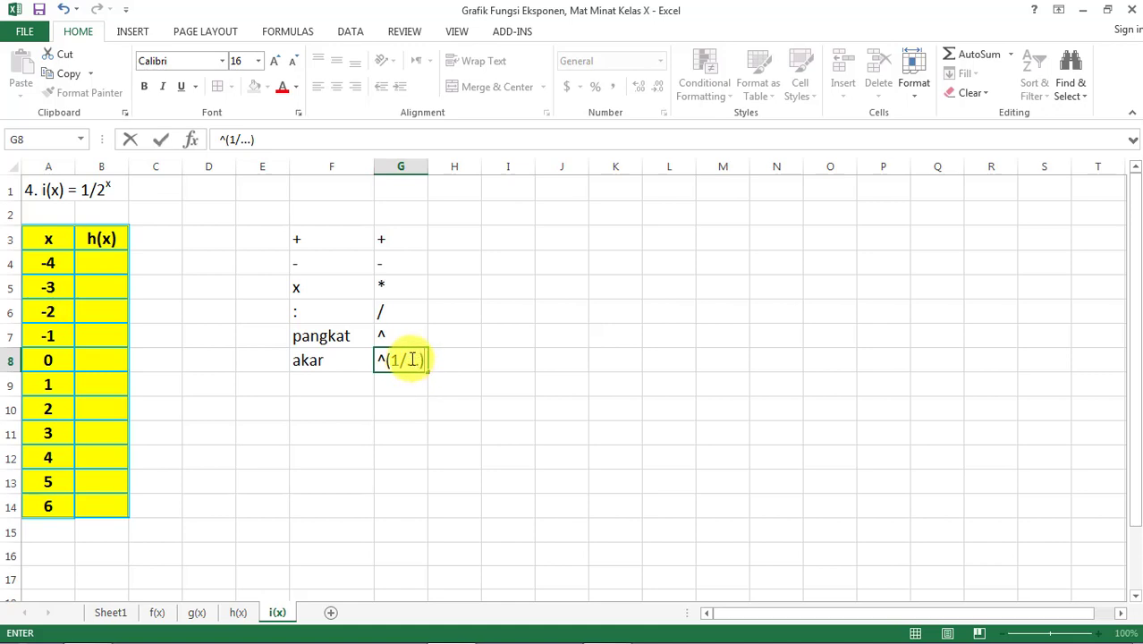
key("Return")
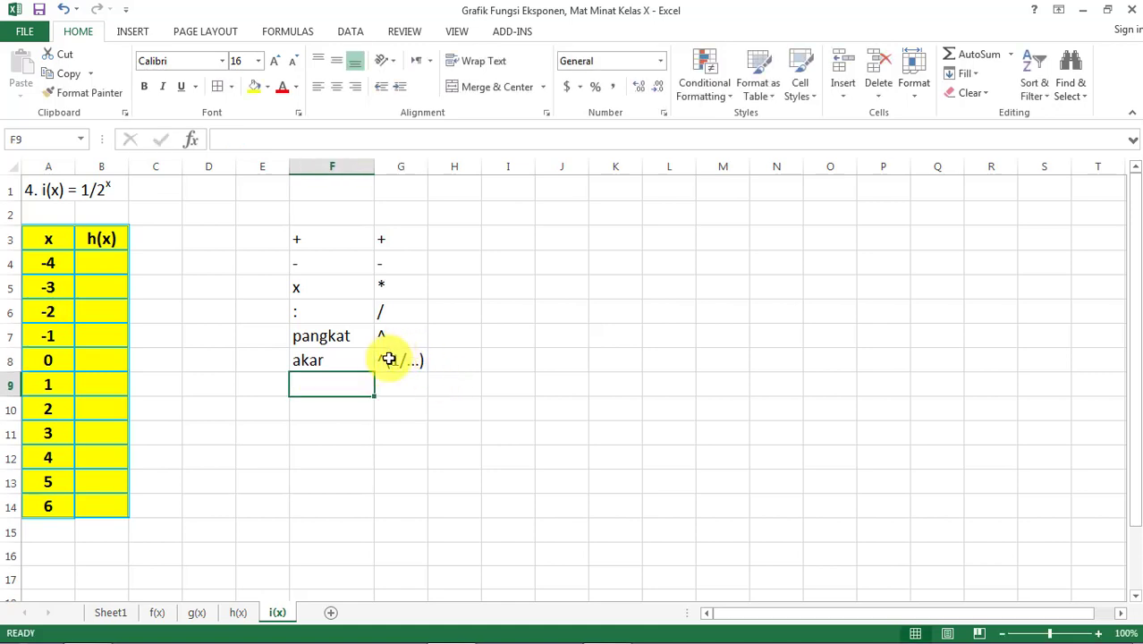
left_click(97, 263)
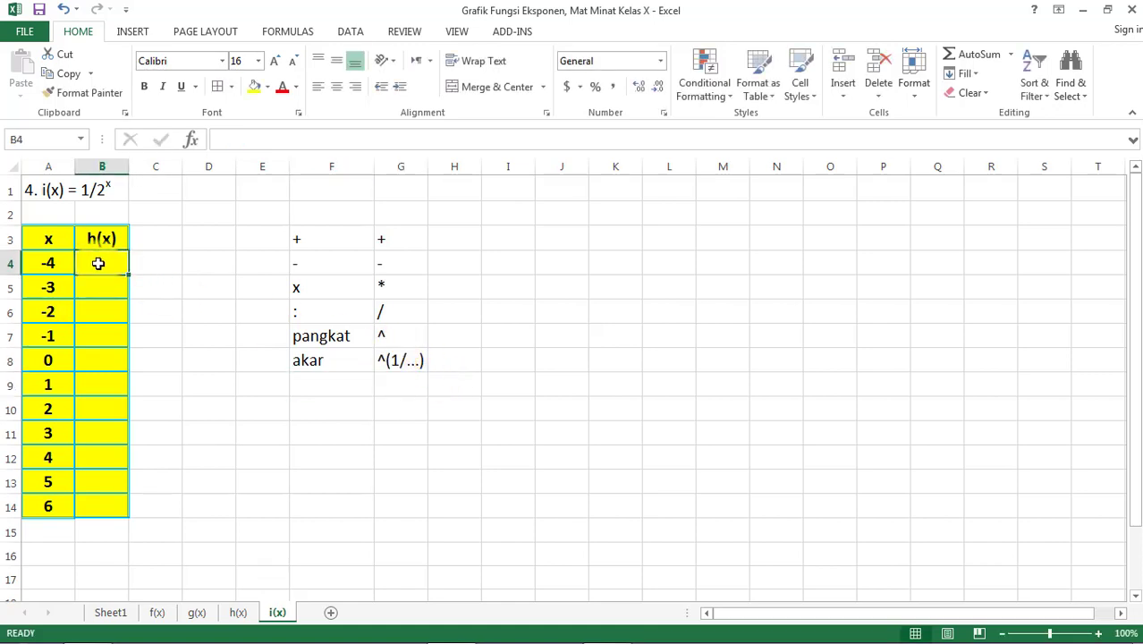
type("=")
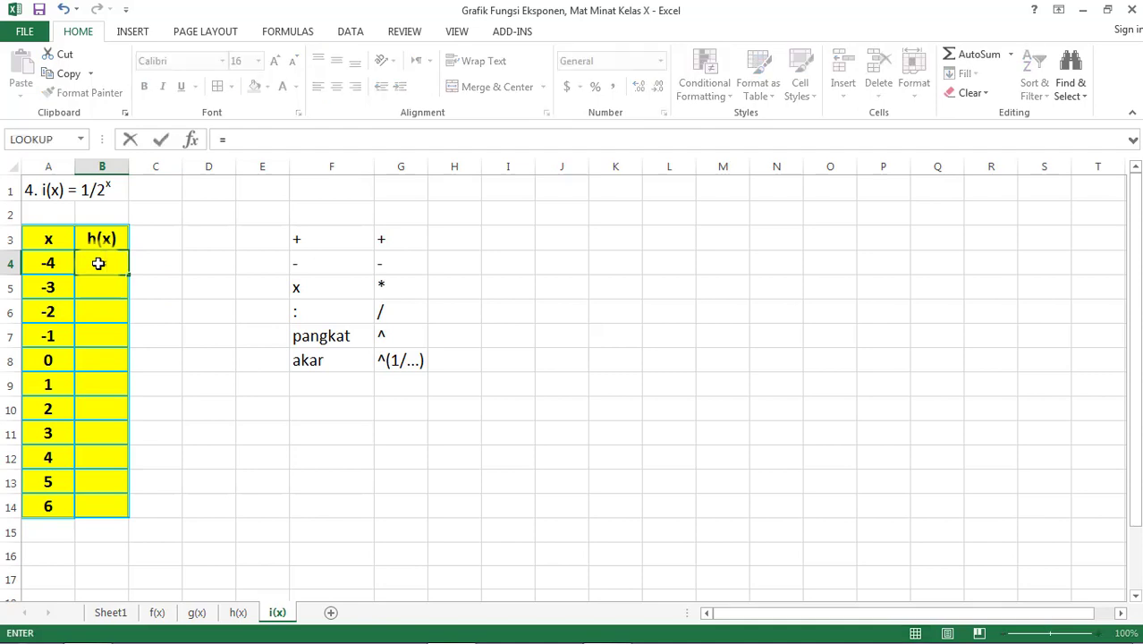
type("(")
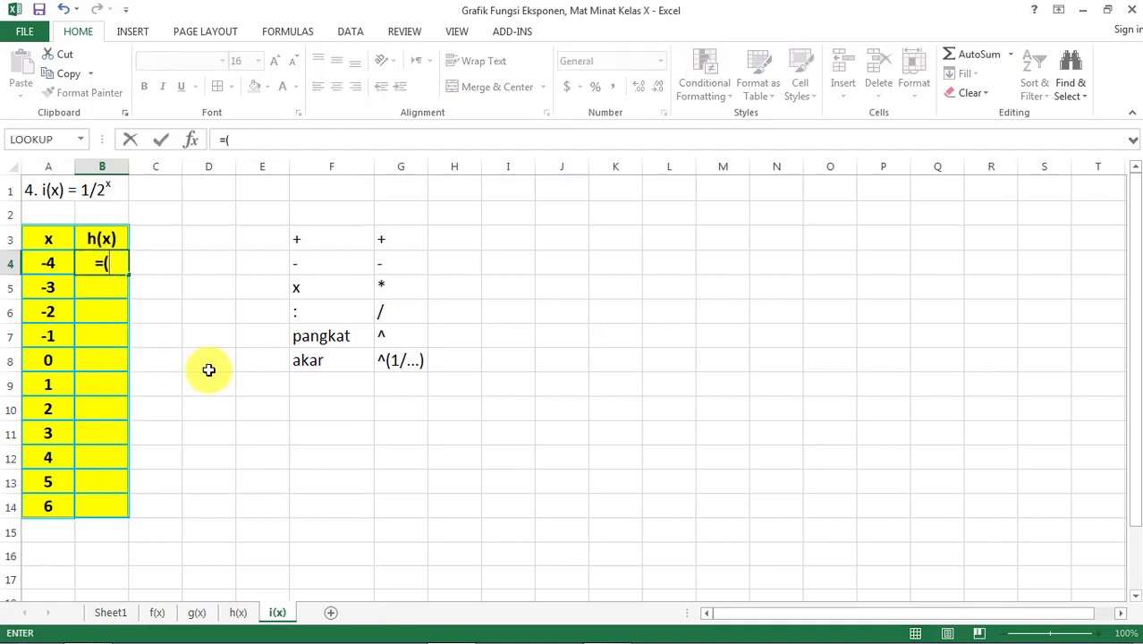
type("1/2")
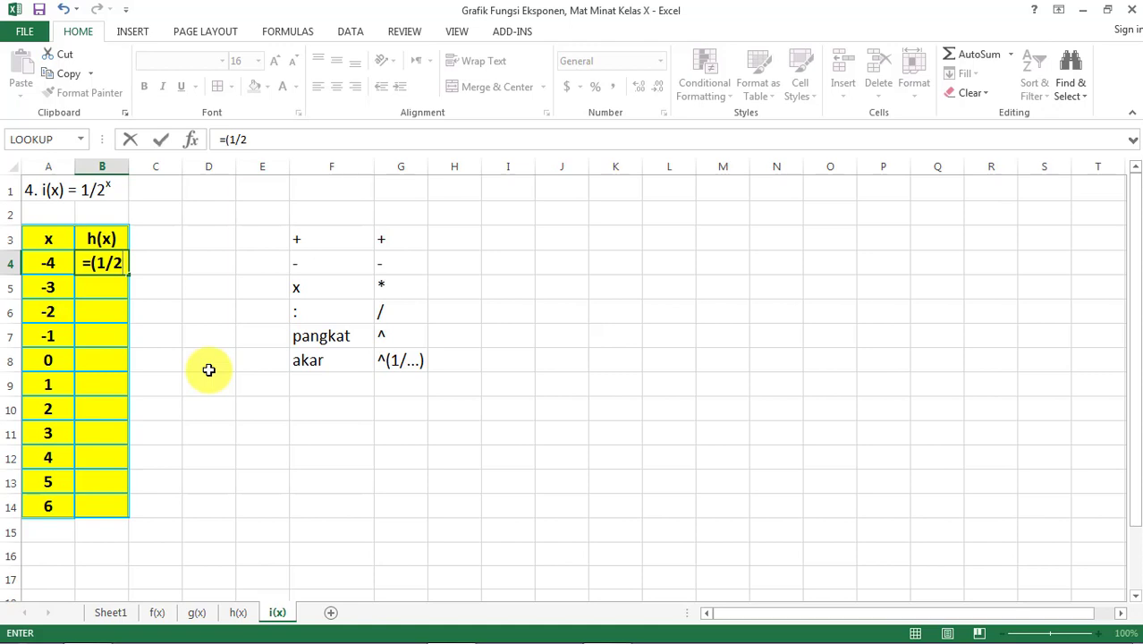
type(")^")
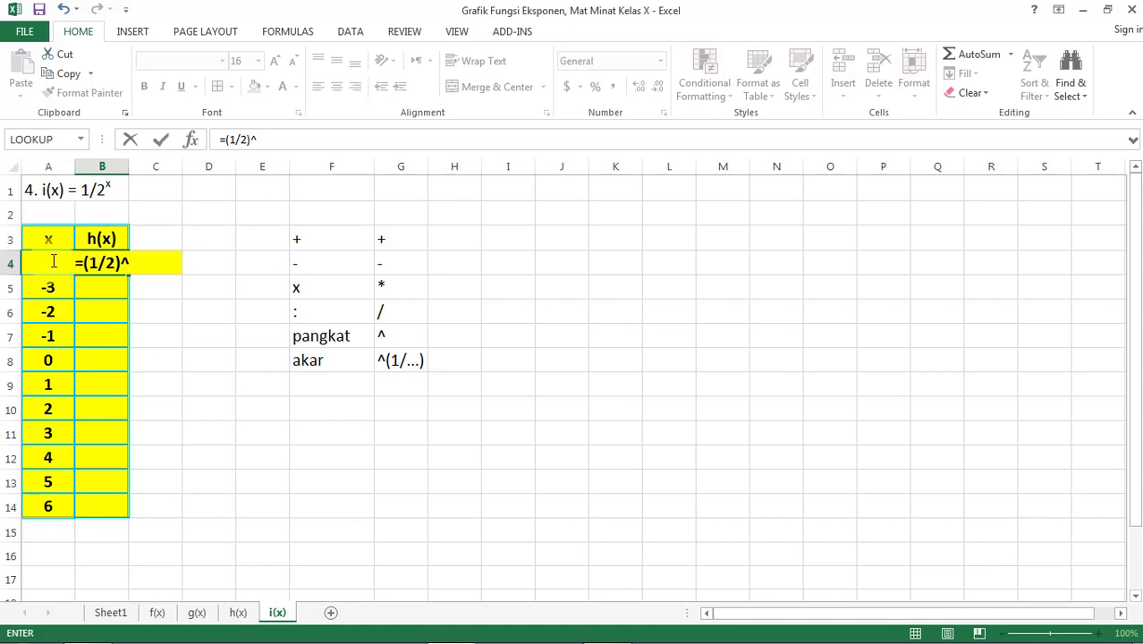
key("BackSpace")
key("BackSpace")
key("BackSpace")
key("BackSpace")
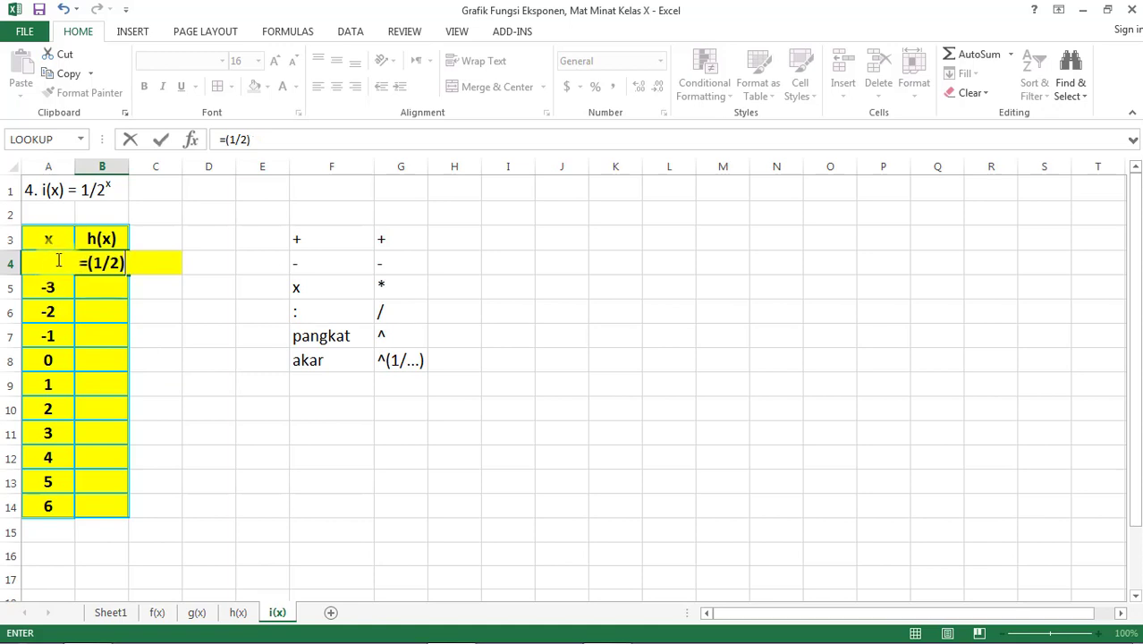
key("BackSpace")
key("BackSpace")
key("BackSpace")
key("Return")
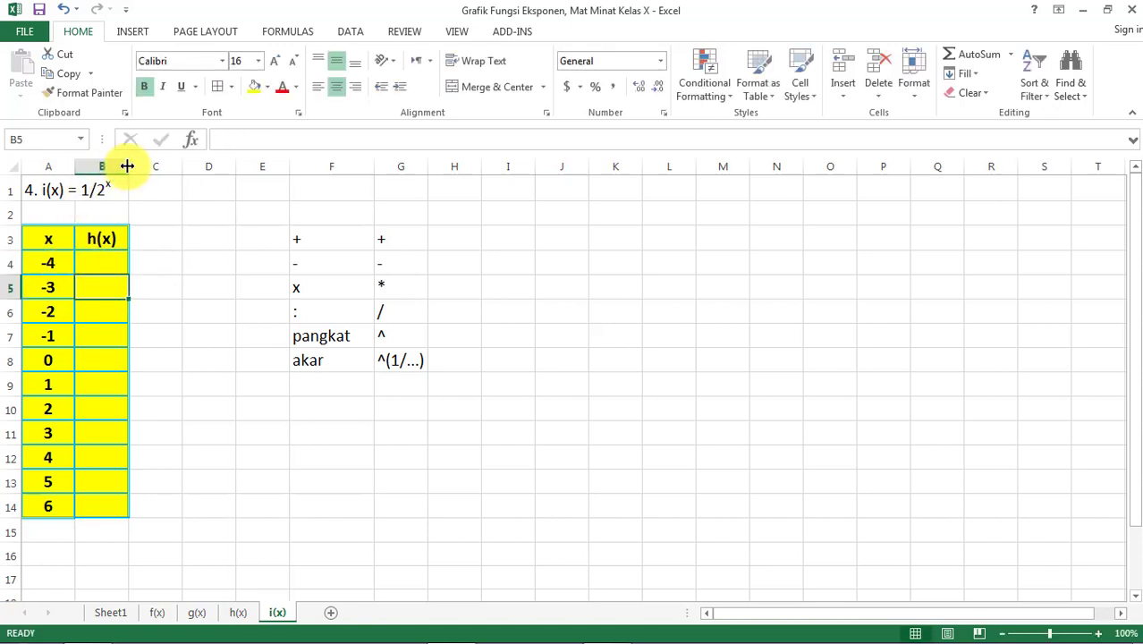
Step: Widen column B and enter the formula =(1/2)^A4 in cell B4
left_click_drag(127, 166, 167, 167)
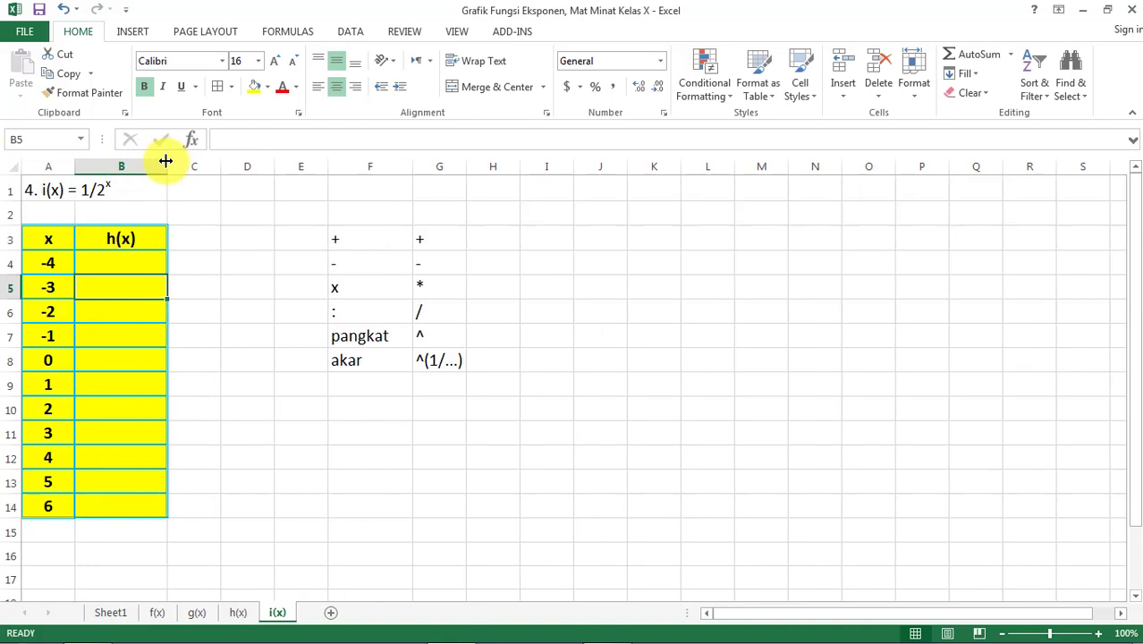
left_click(114, 259)
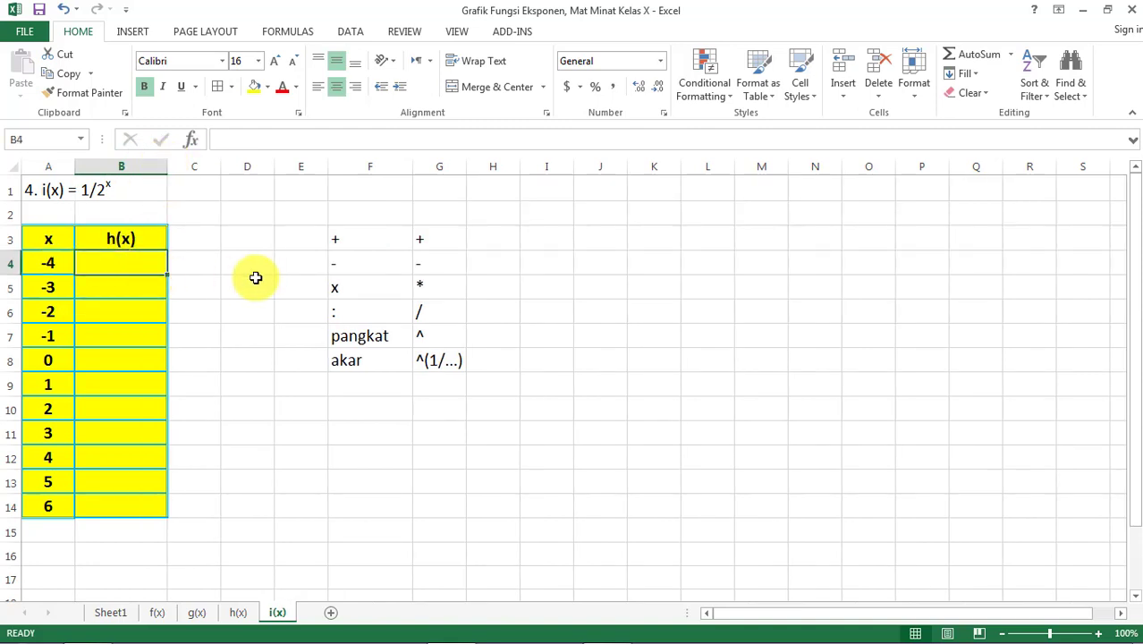
type("=(1")
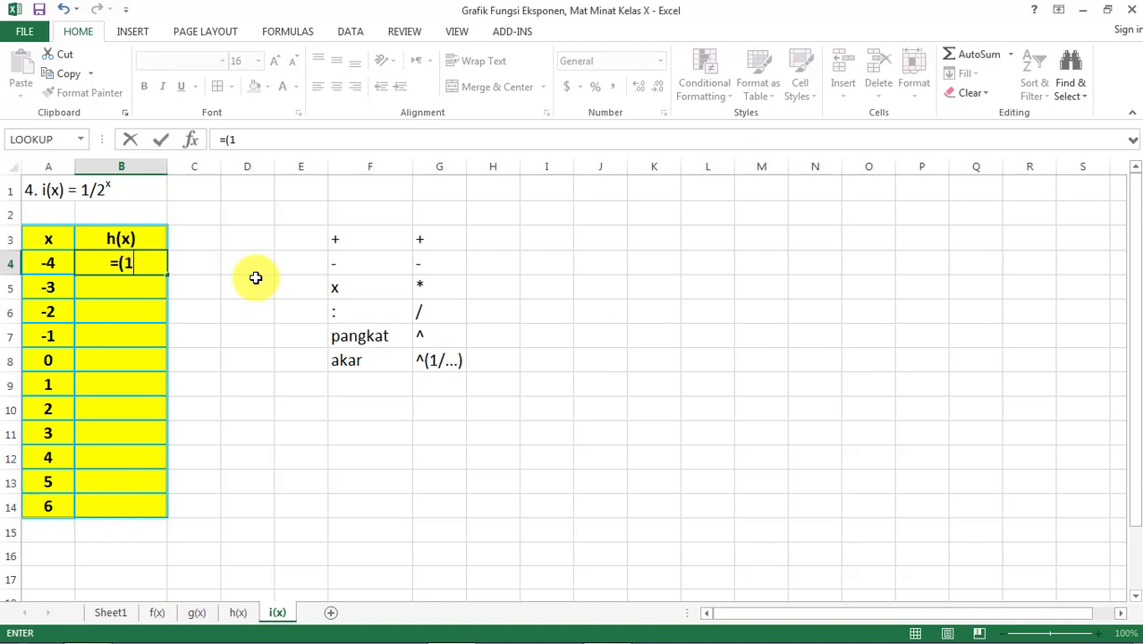
type("/2)^")
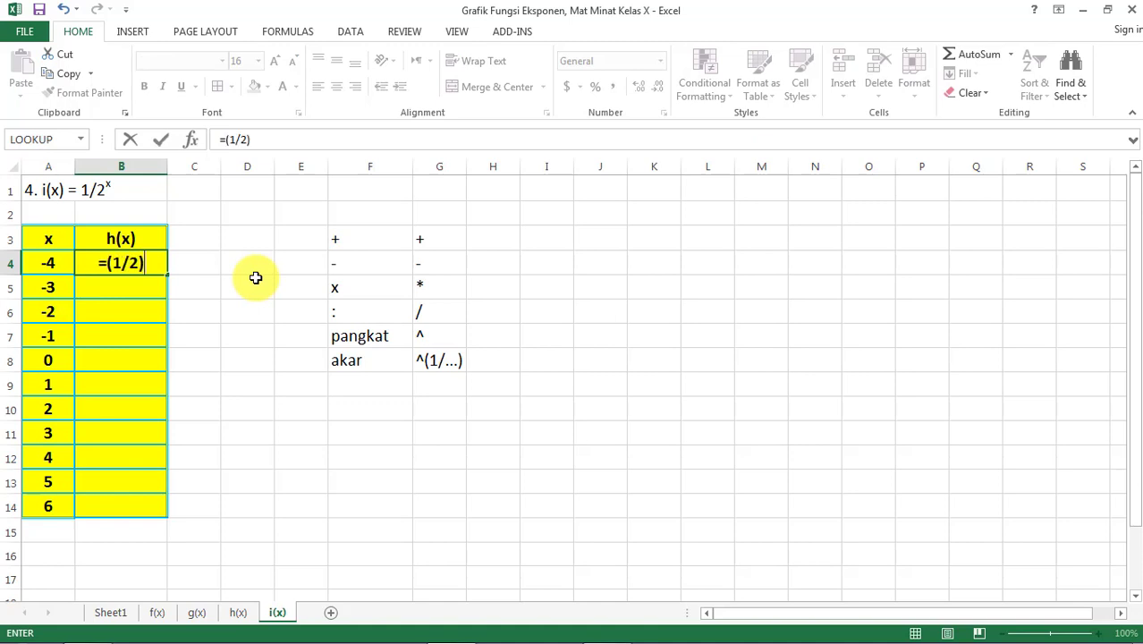
left_click(54, 262)
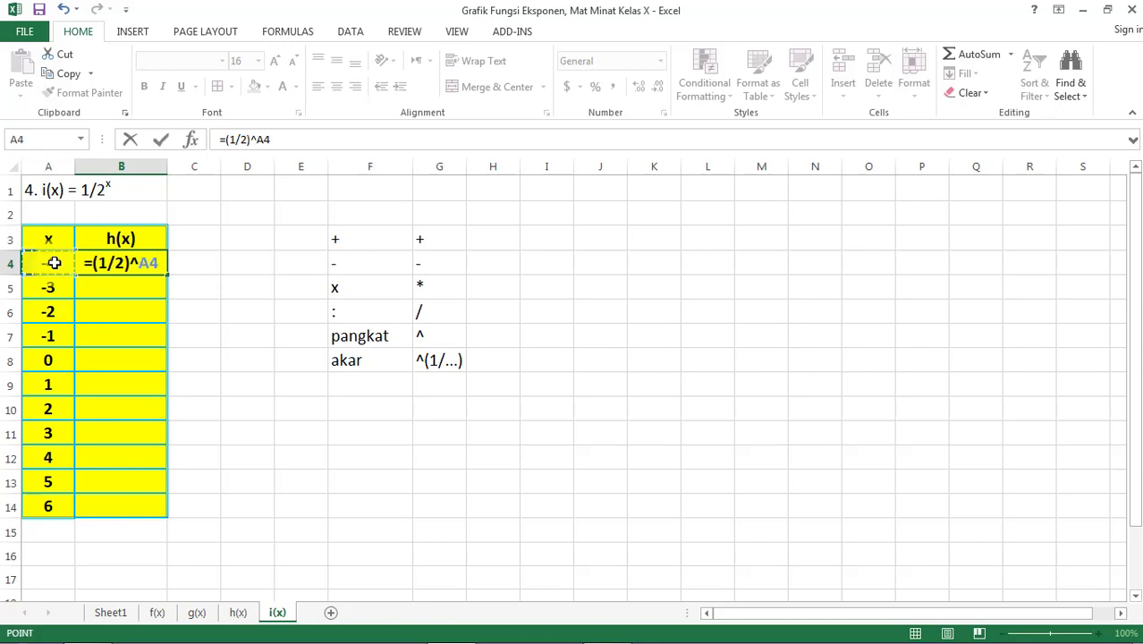
key("Return")
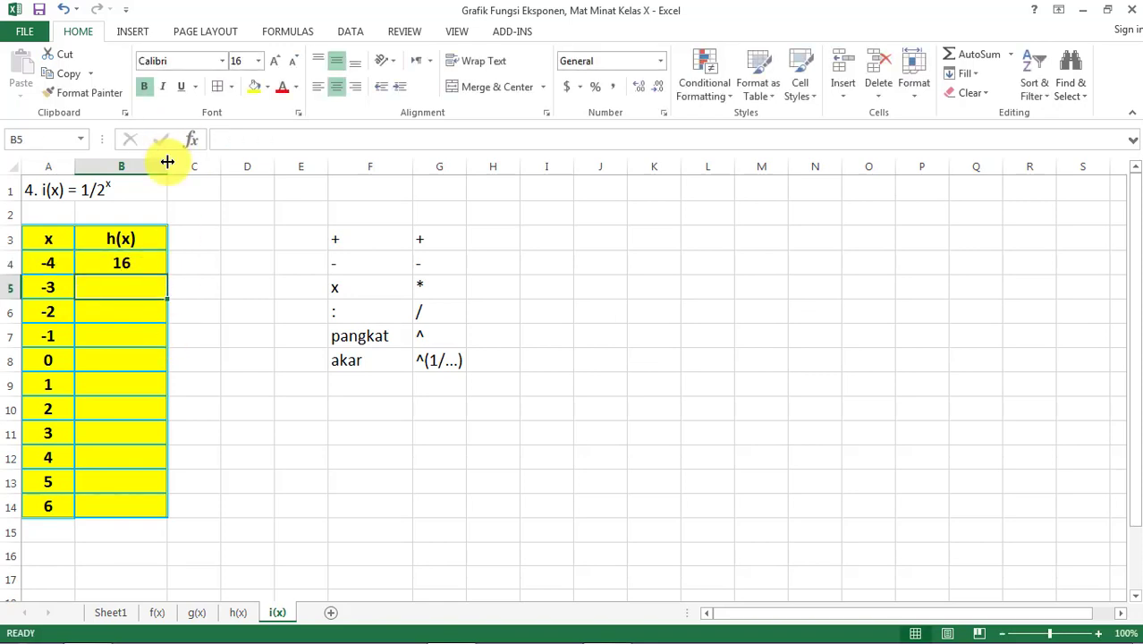
Step: Narrow column B to fit its header, then clear B4 and re-enter the formula =(1/2)^A4 there
left_click_drag(168, 165, 120, 167)
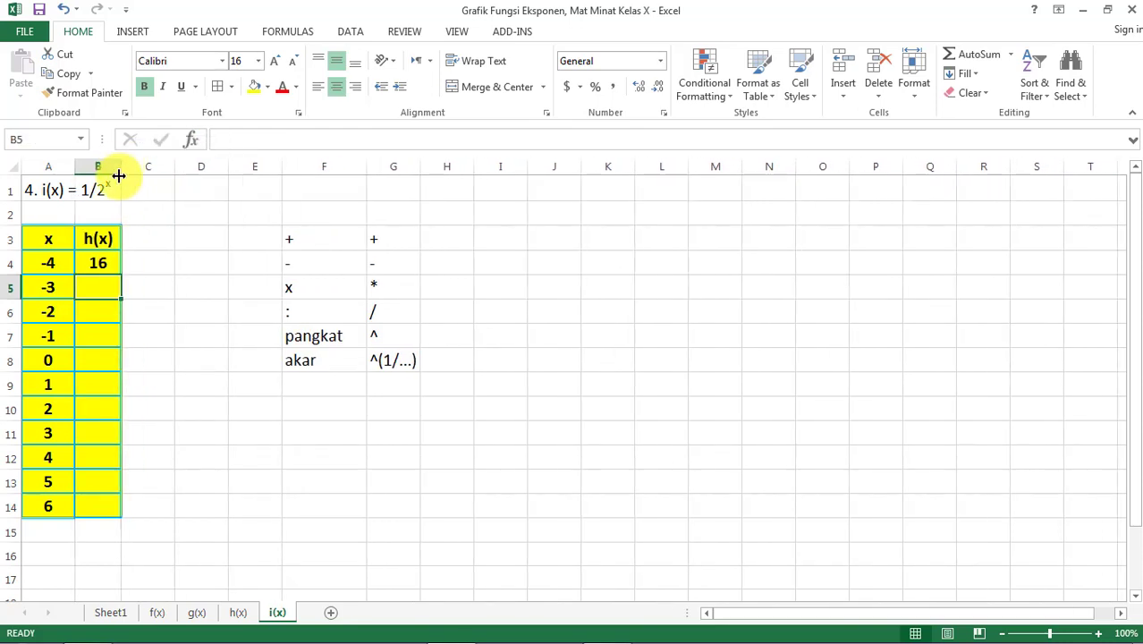
left_click(97, 262)
key("Delete")
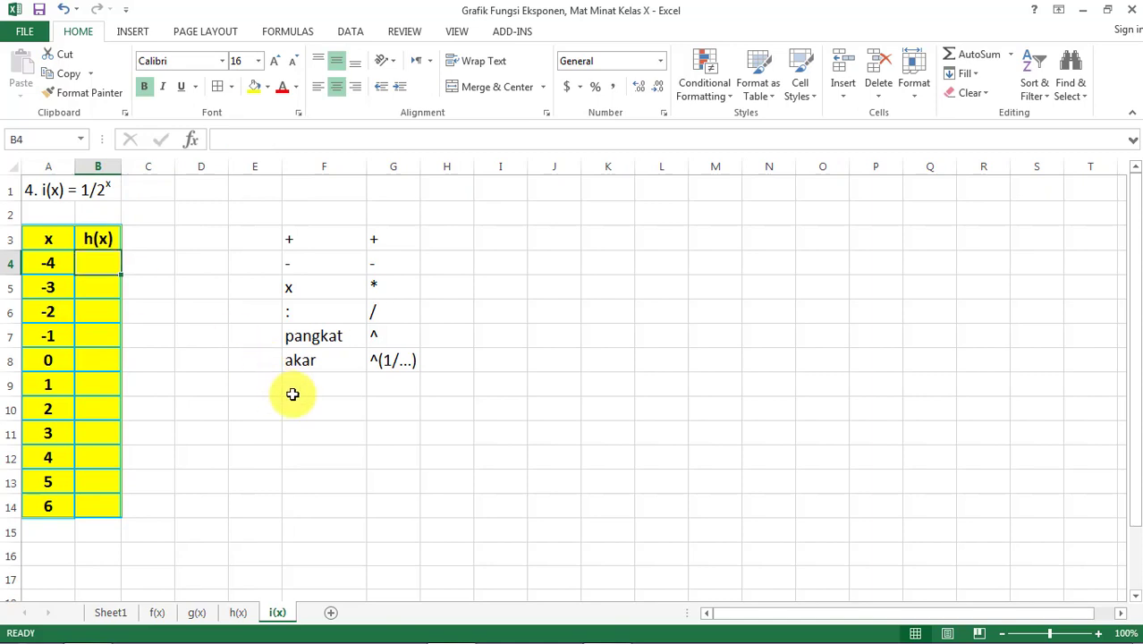
type("=(")
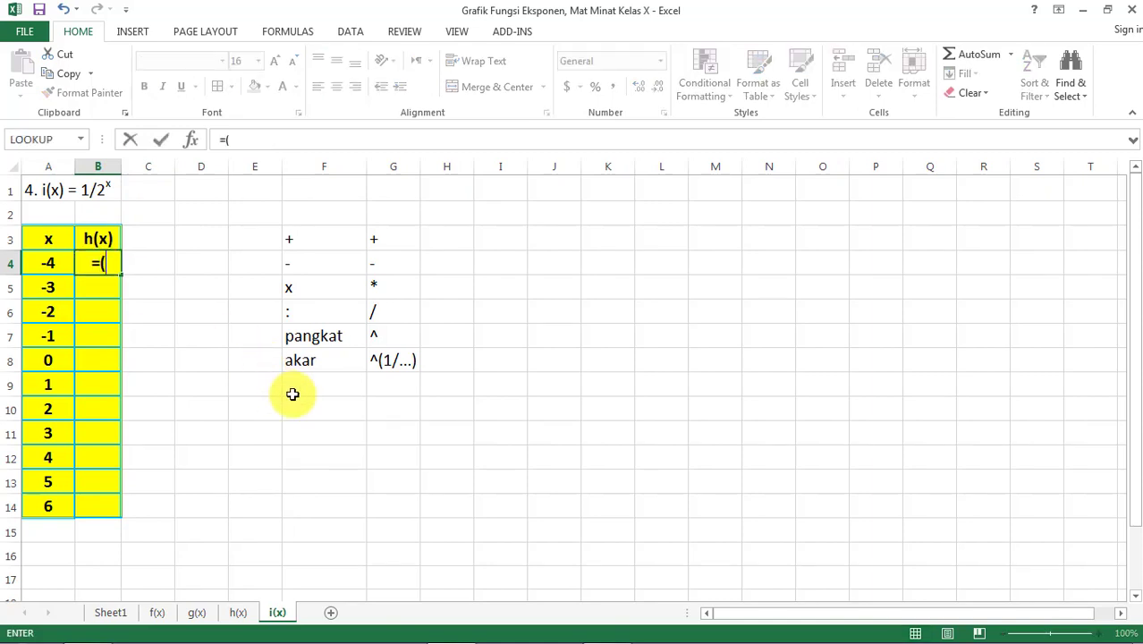
type("1/2)^")
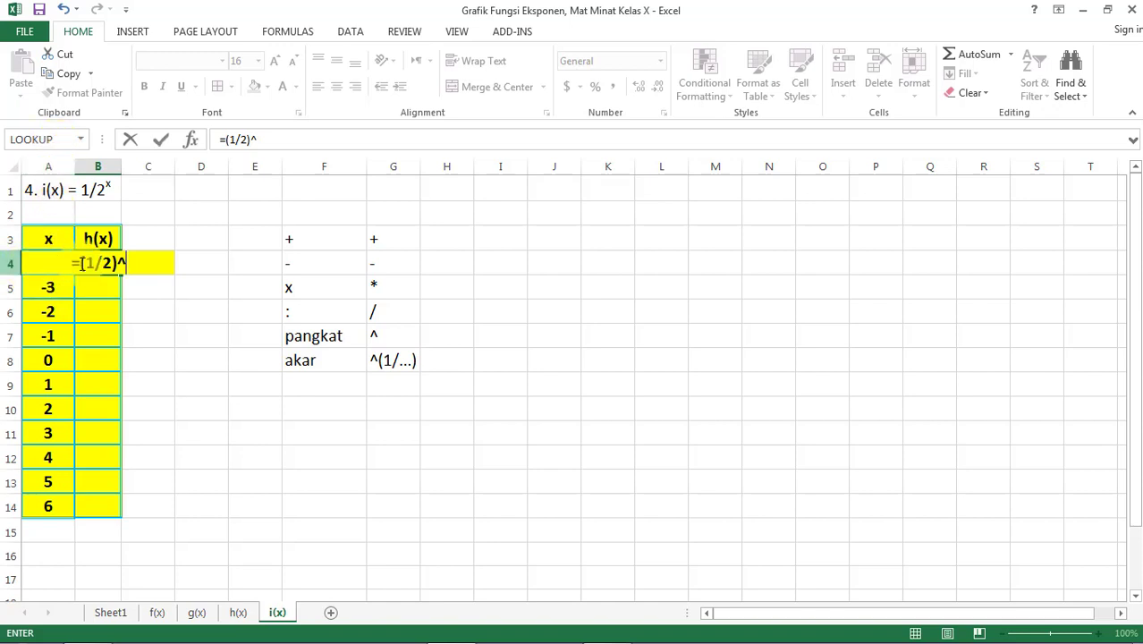
type("A")
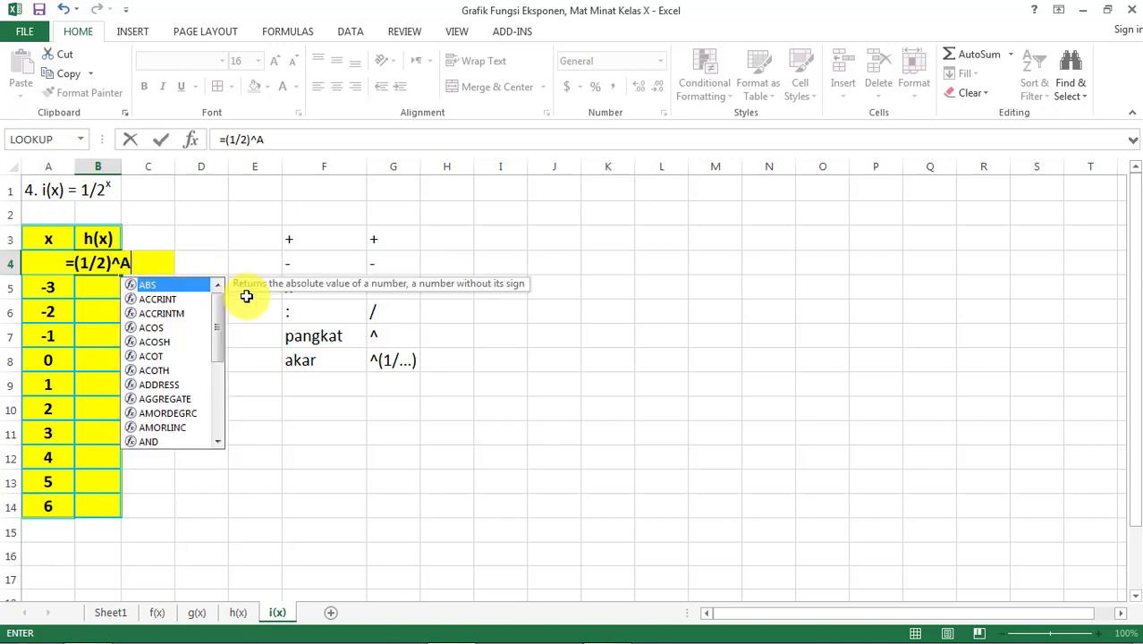
type("4")
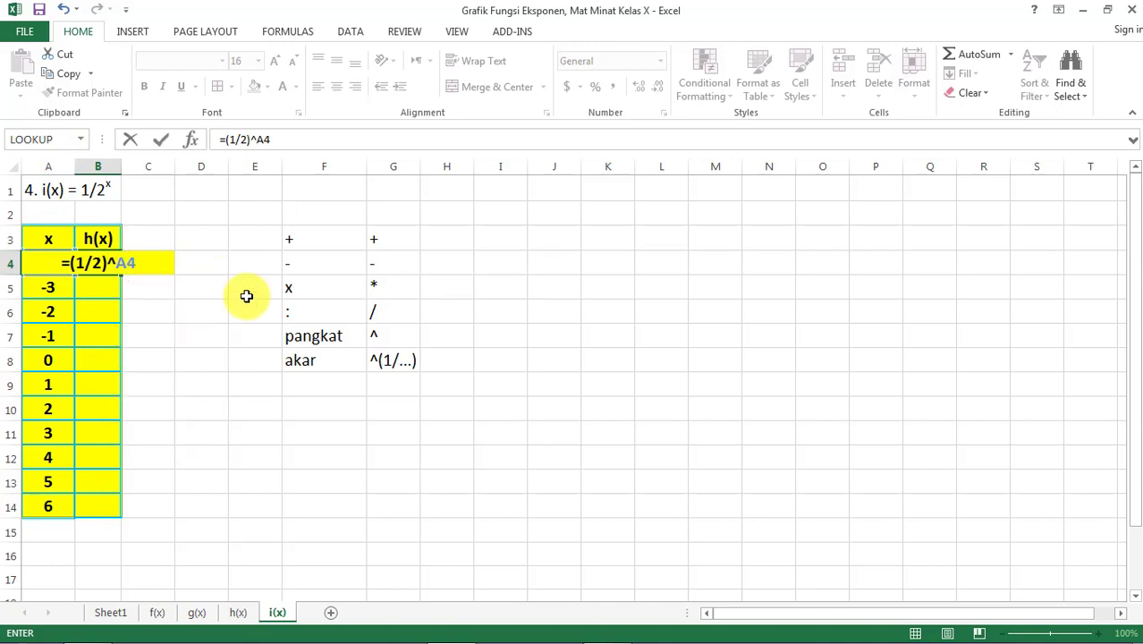
key("Return")
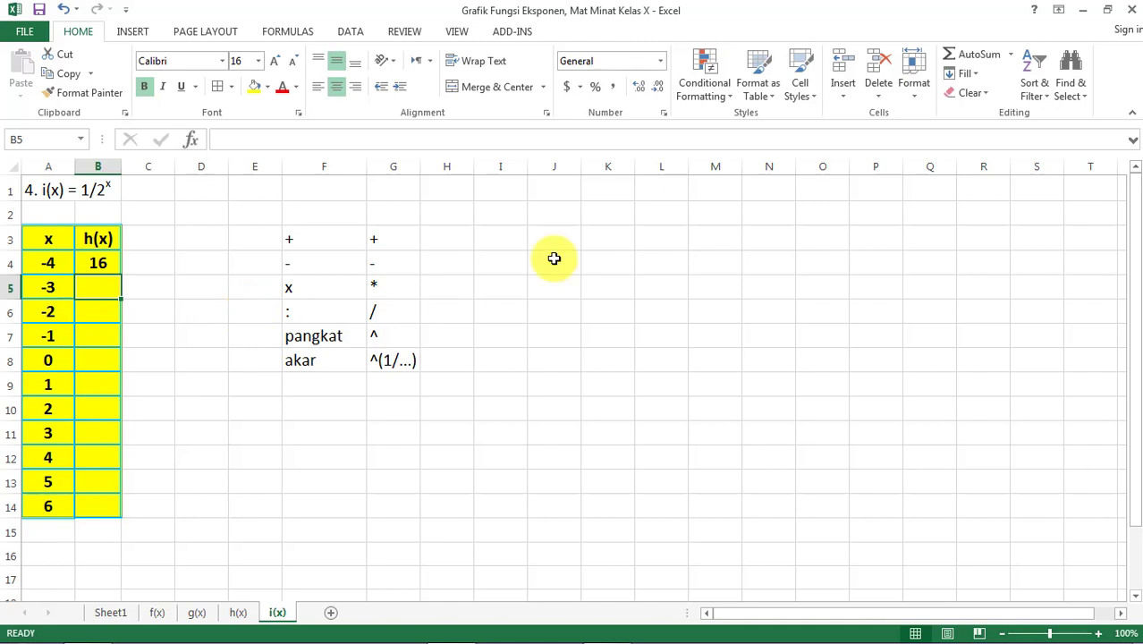
left_click(504, 261)
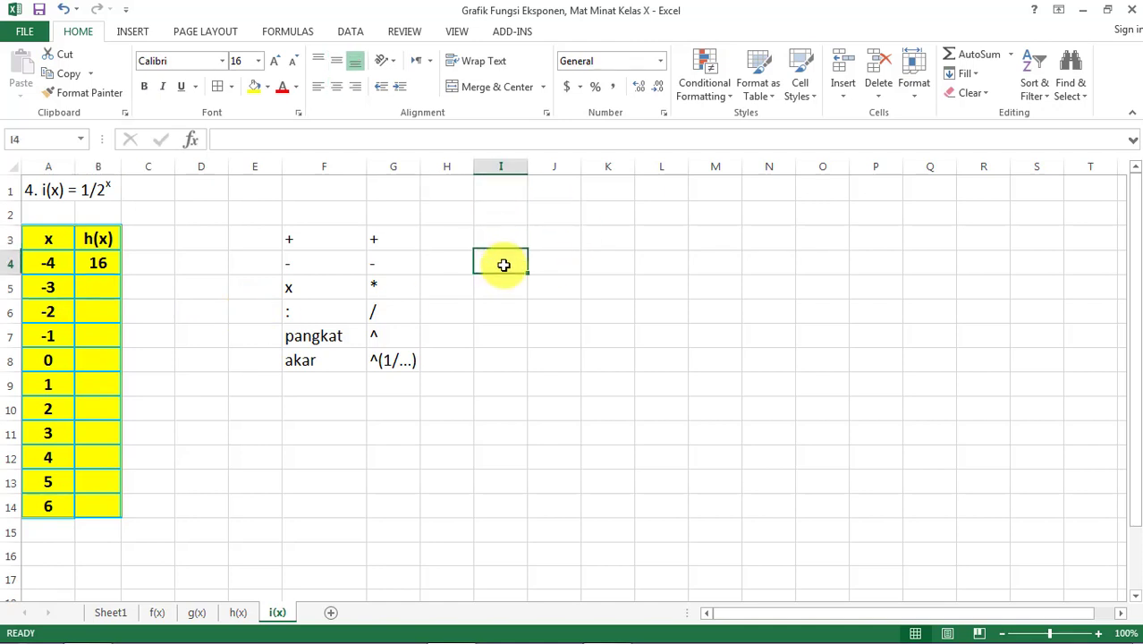
left_click(511, 309)
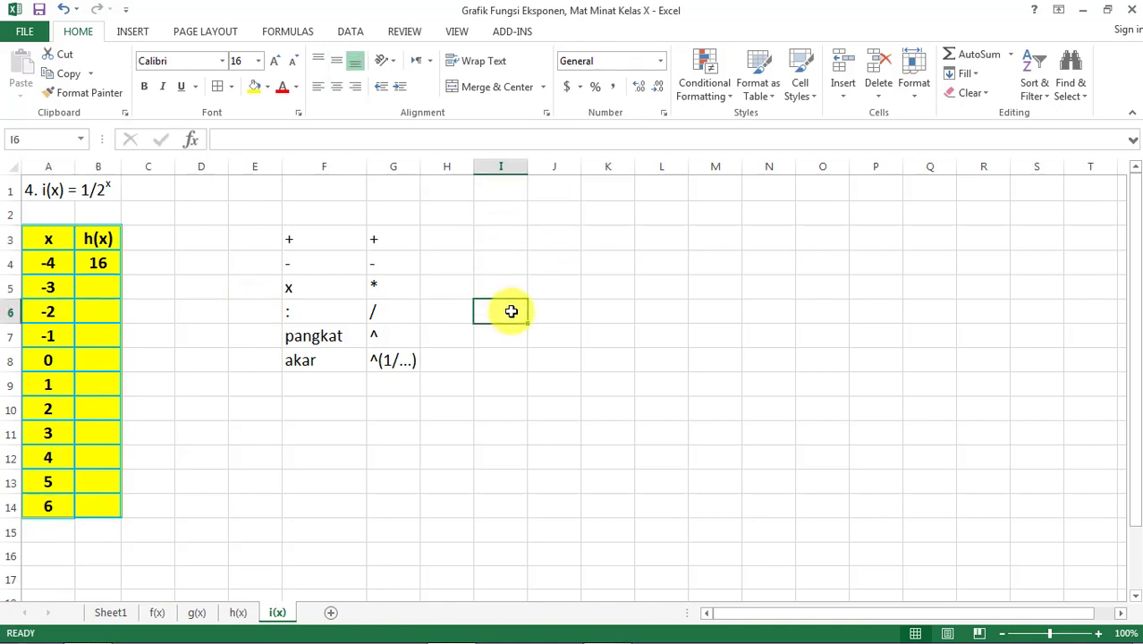
left_click(565, 285)
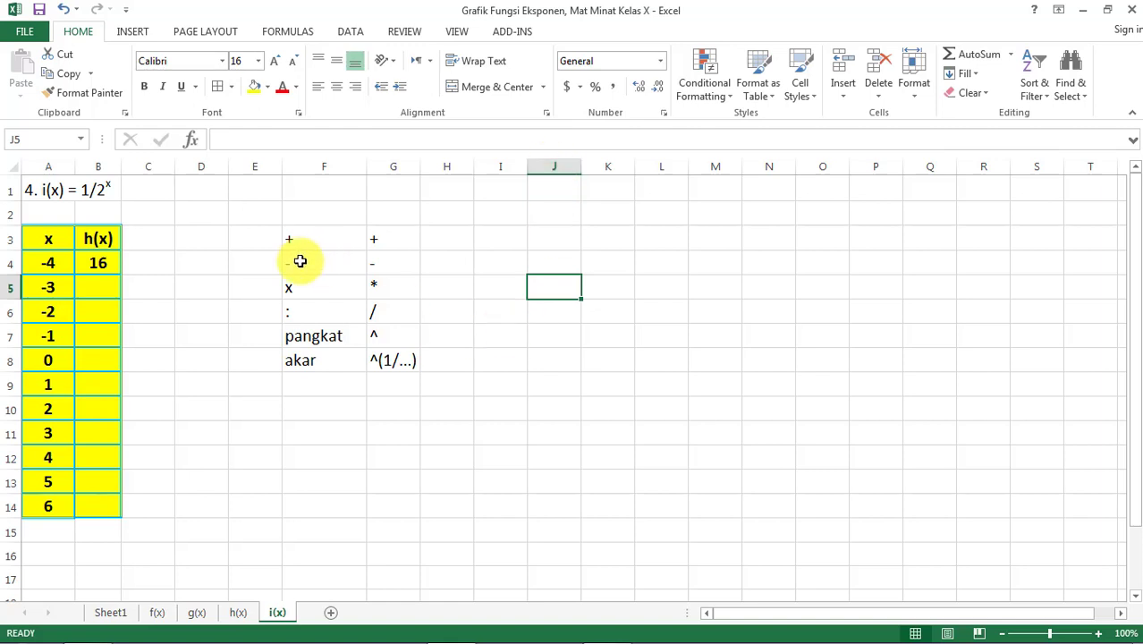
left_click(253, 407)
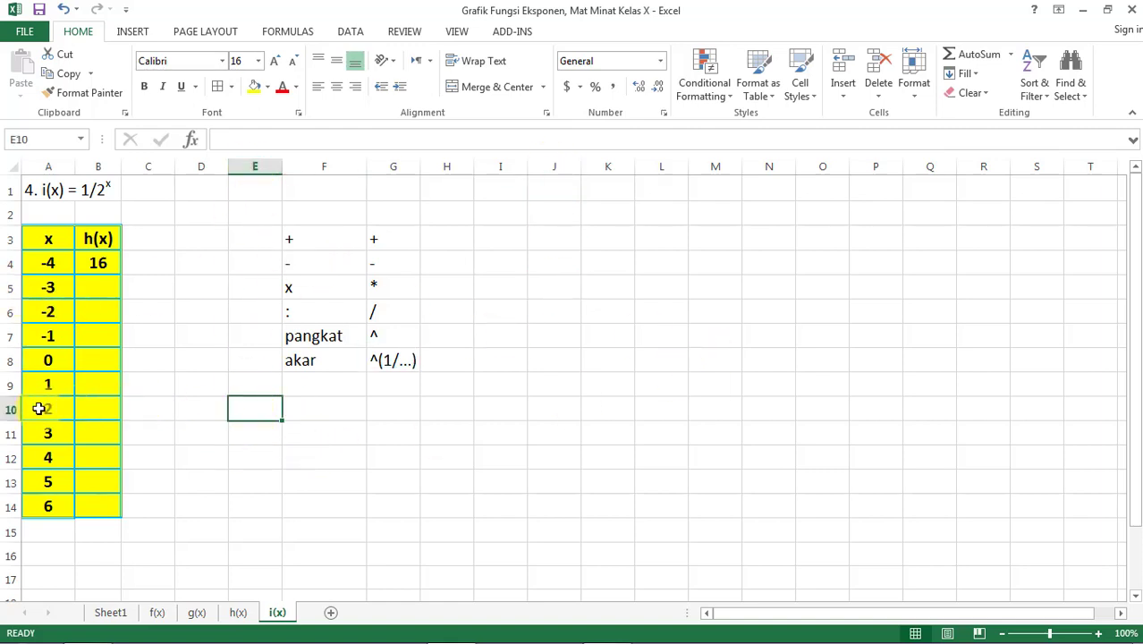
left_click(53, 260)
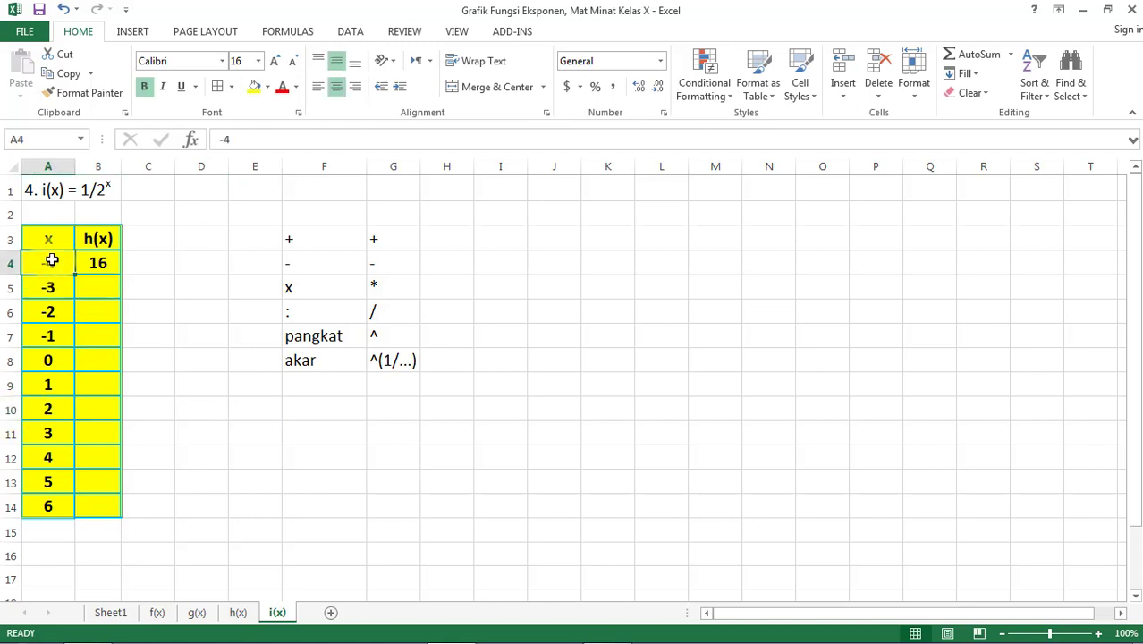
left_click(37, 313)
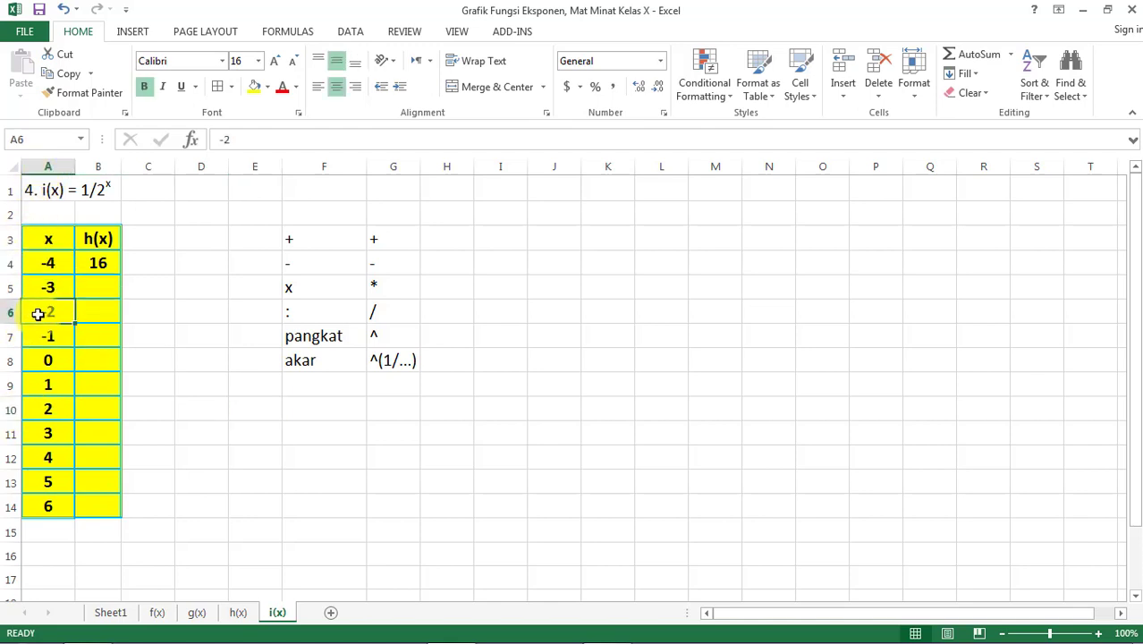
left_click(49, 362)
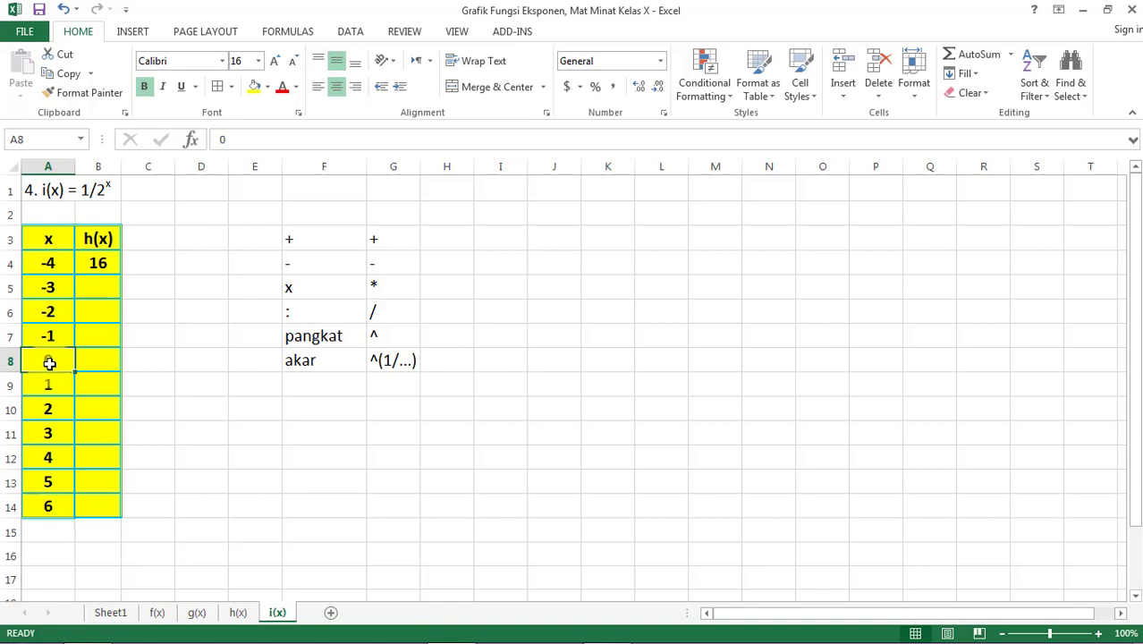
left_click(149, 286)
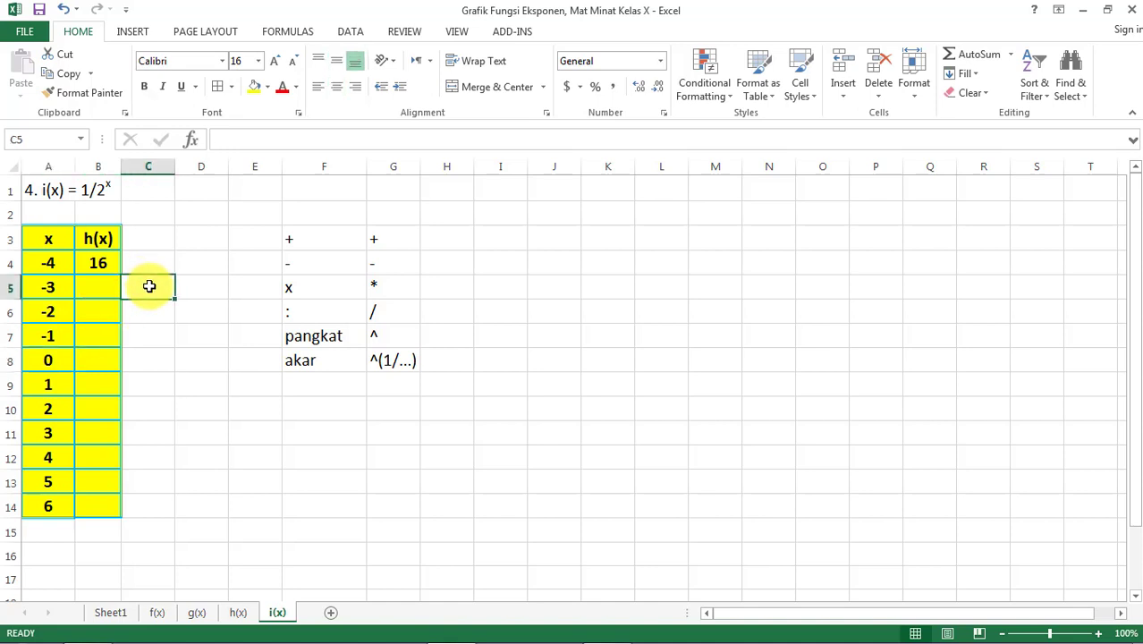
left_click(217, 357)
Step: Remove the A4 reference from the end of the B4 formula and put it back as the exponent
left_click(104, 262)
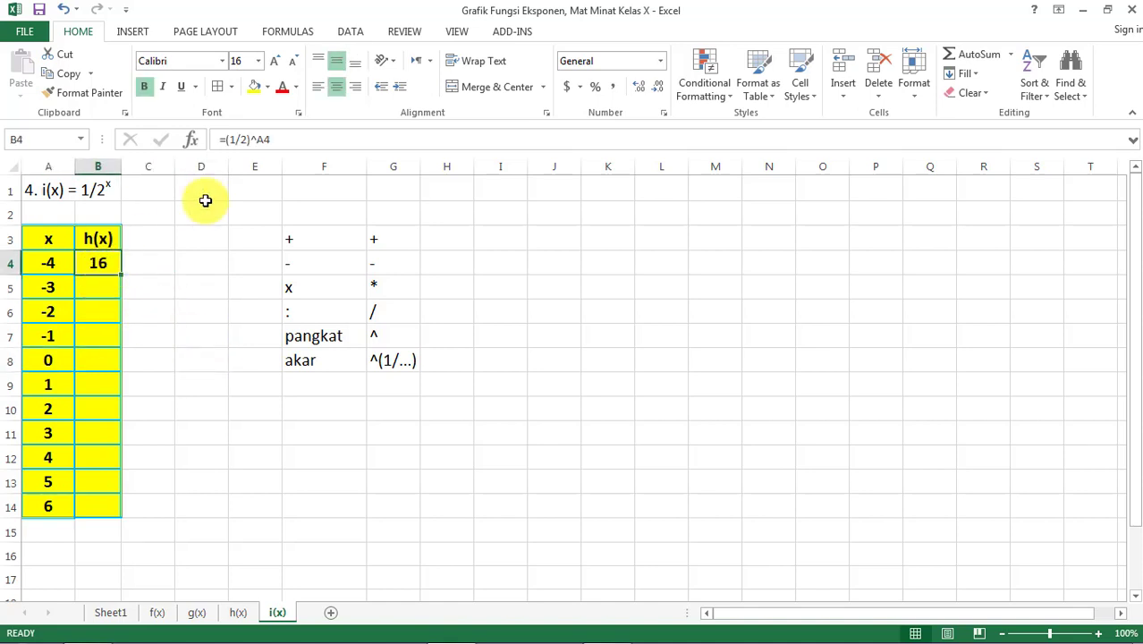
left_click(289, 141)
key("BackSpace")
key("BackSpace")
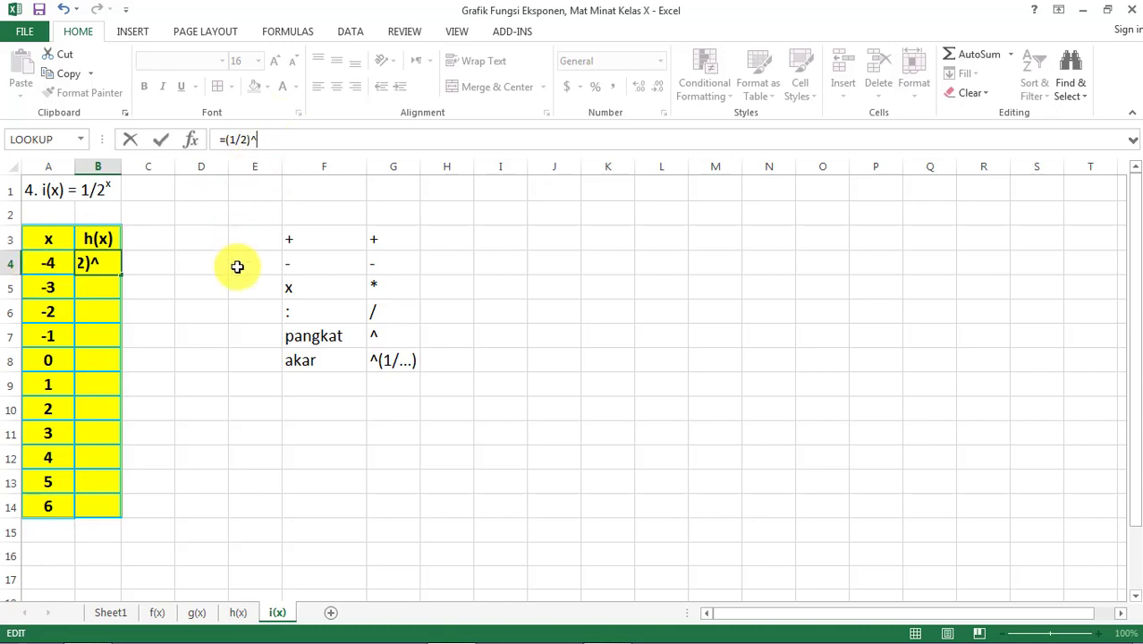
type("A4")
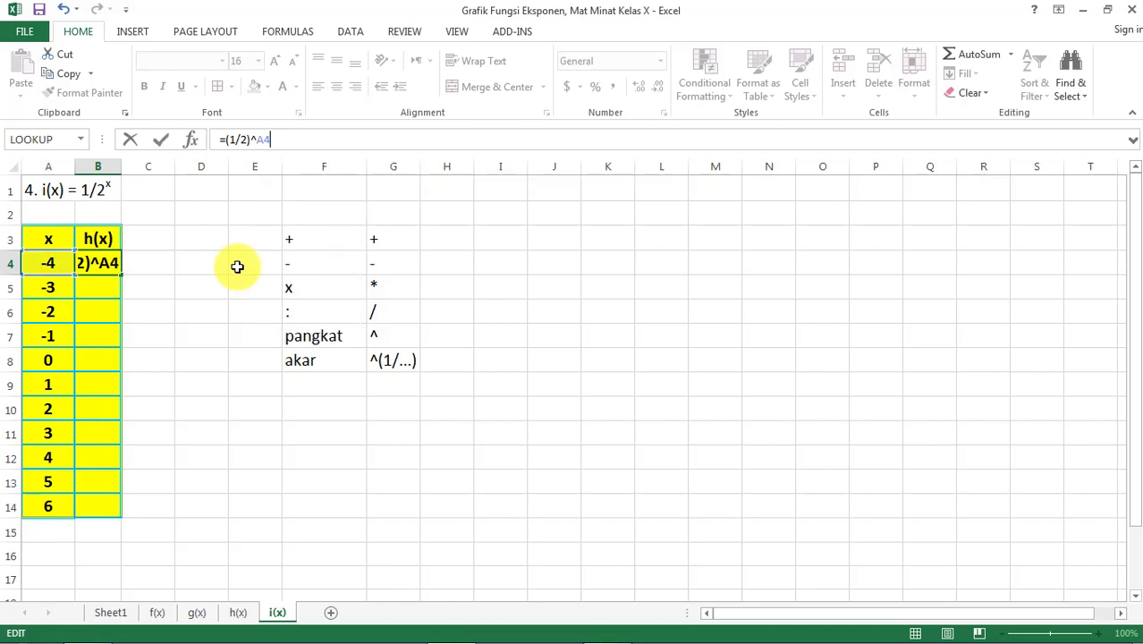
key("Return")
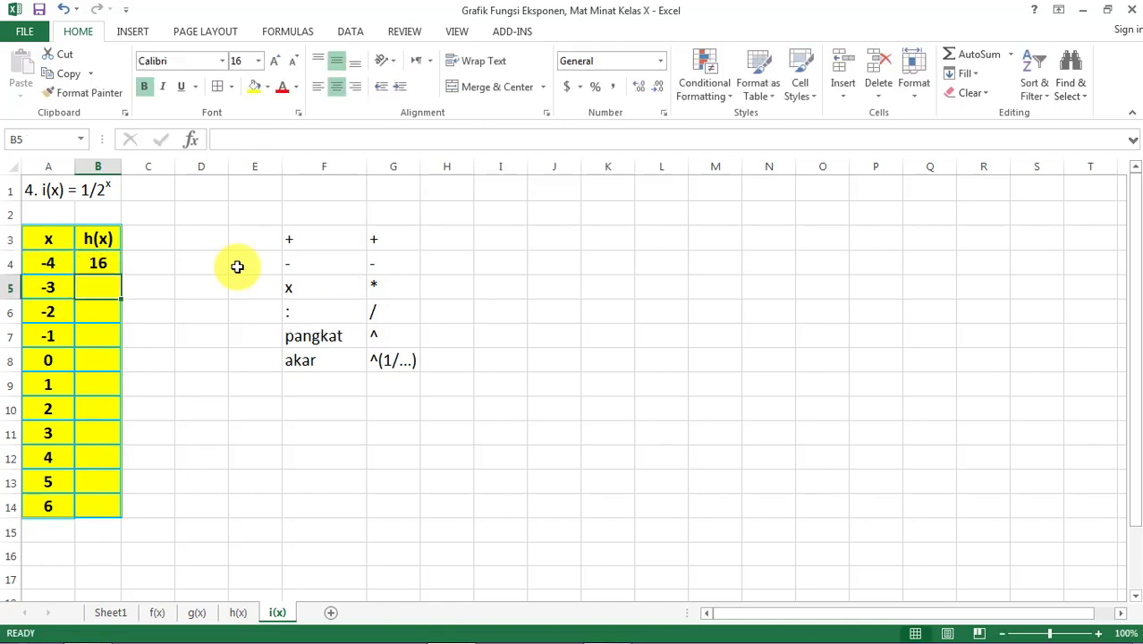
Step: Fill the B4 formula down through B14 for all x values in the table
key("Up")
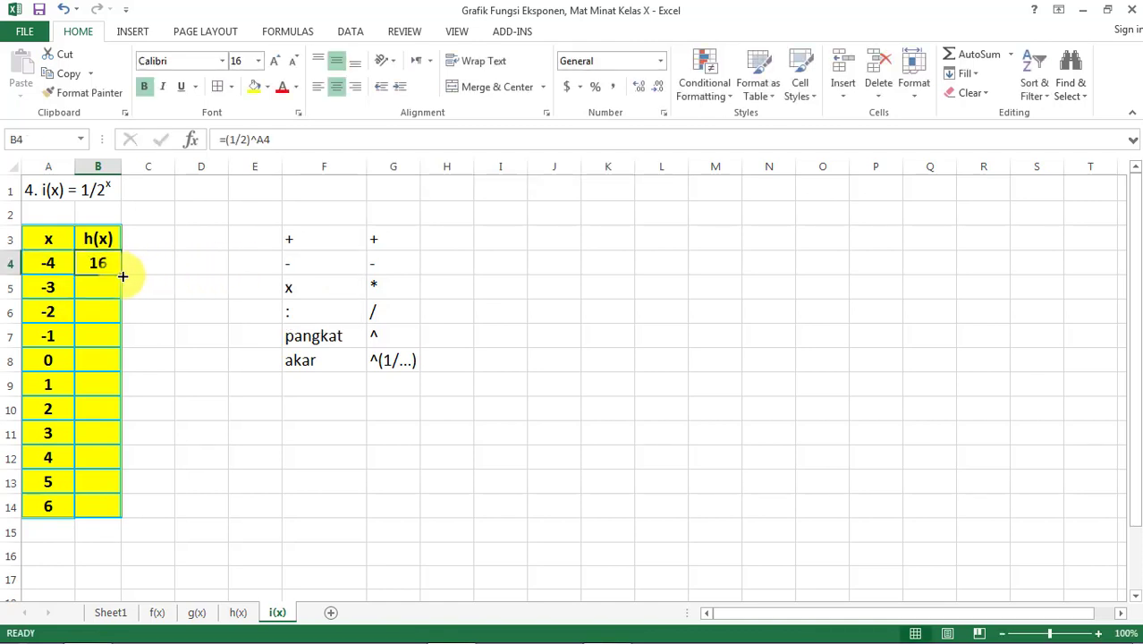
left_click_drag(120, 275, 117, 520)
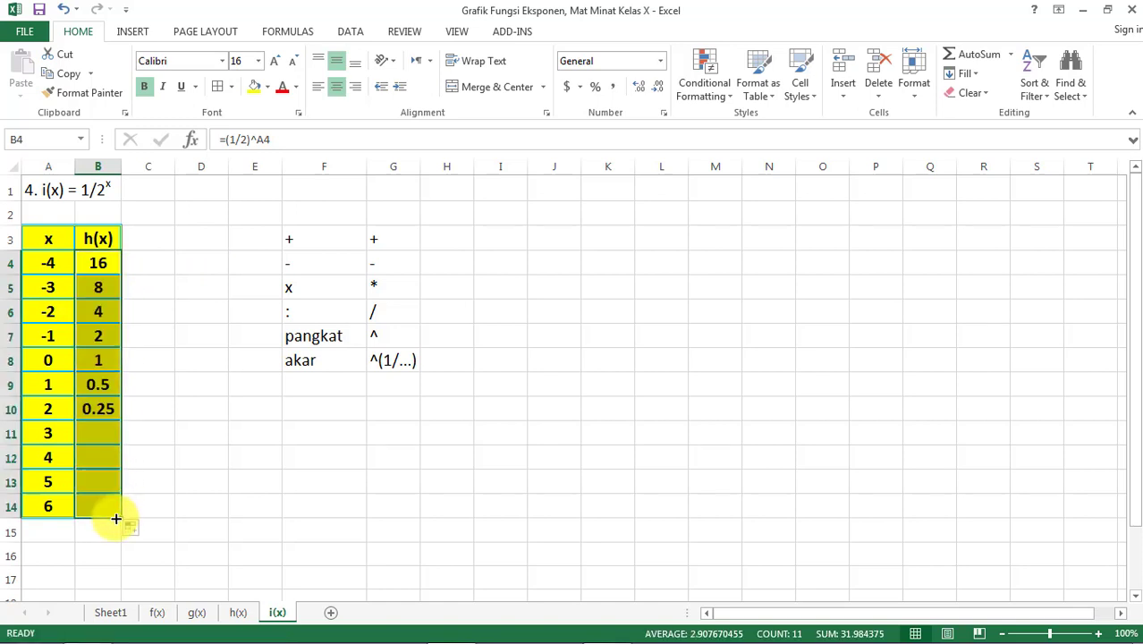
left_click(195, 488)
Step: Clear the operator symbol notes beside the table by deleting the contents of E3:I11
left_click_drag(264, 237, 490, 439)
key("Delete")
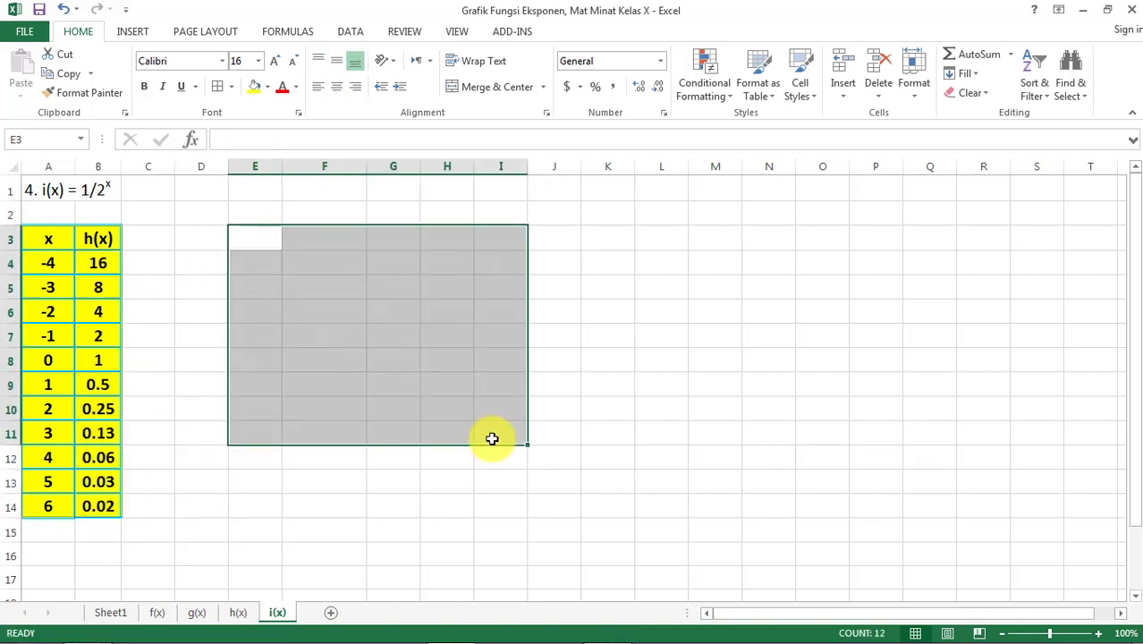
Step: Insert a Scatter with Smooth Lines and Markers chart from A3:B14 and place it beside the table
left_click_drag(62, 238, 79, 237)
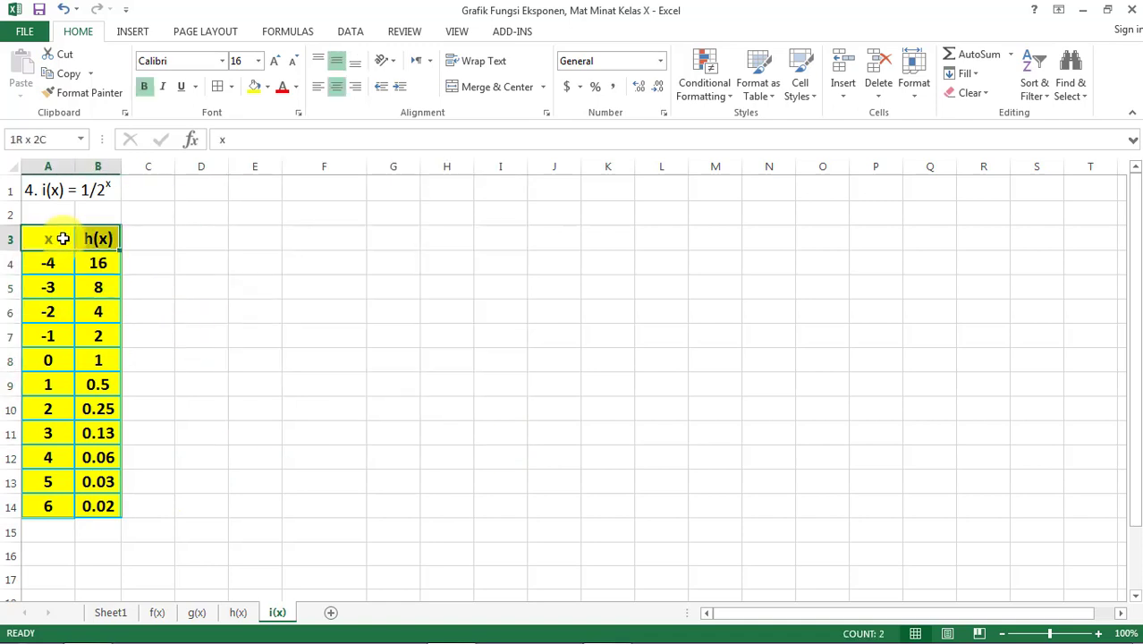
key("ctrl+shift+Down")
left_click(144, 36)
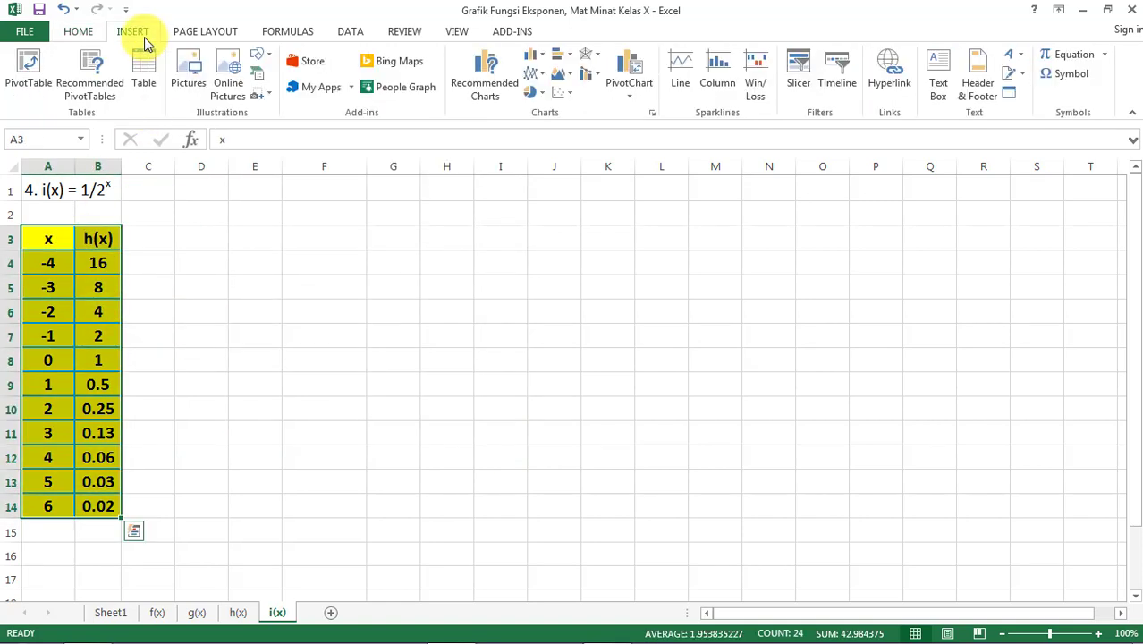
left_click(652, 114)
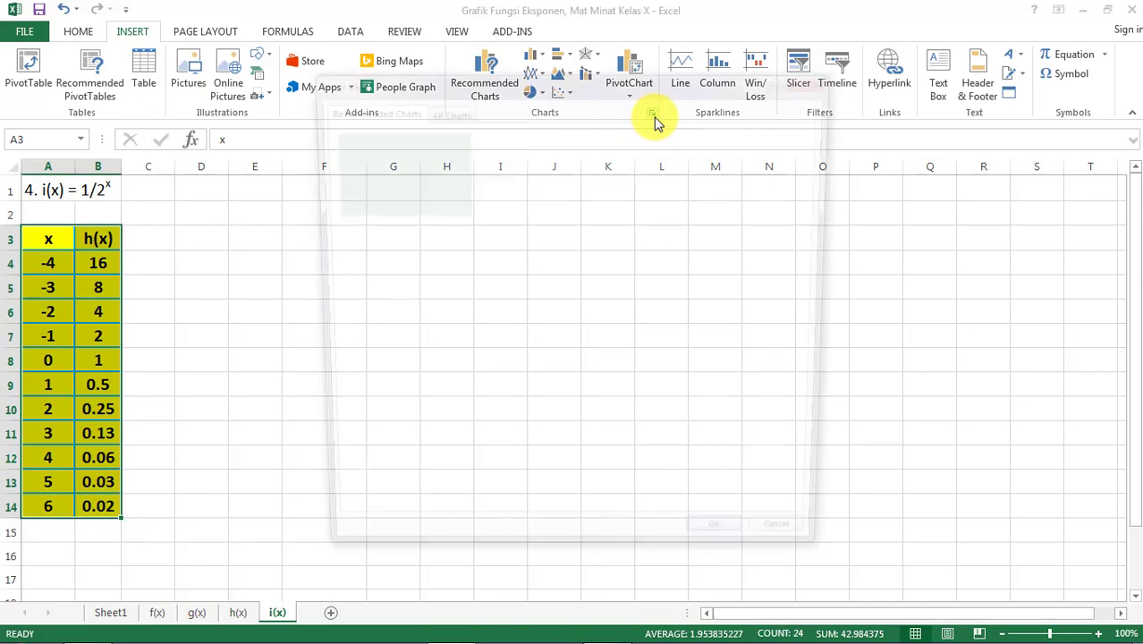
left_click(447, 110)
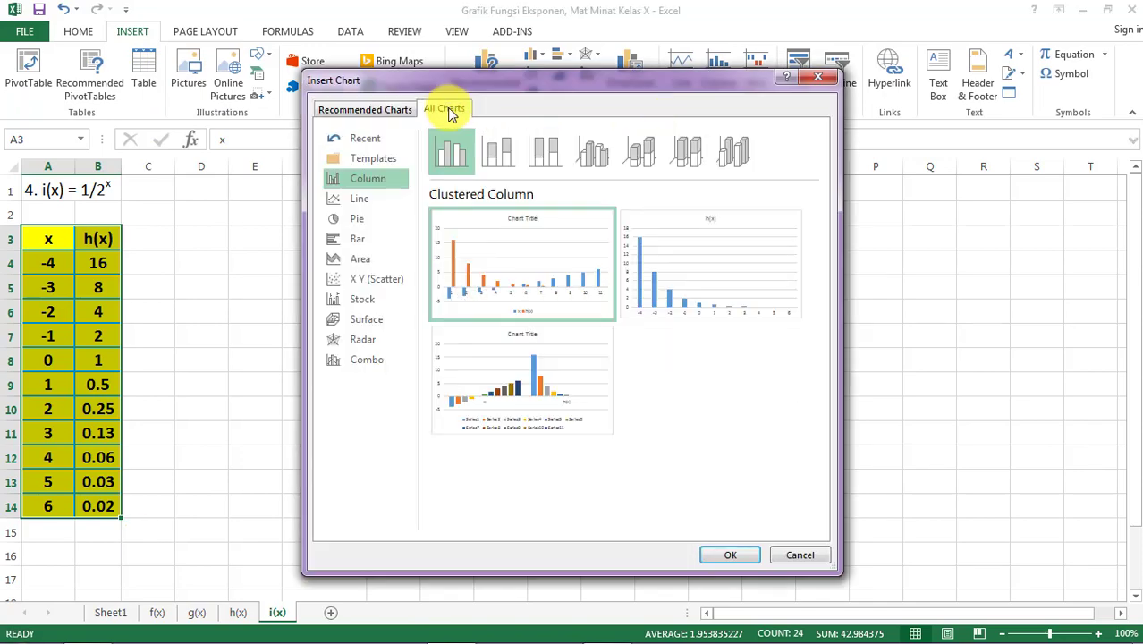
left_click(373, 278)
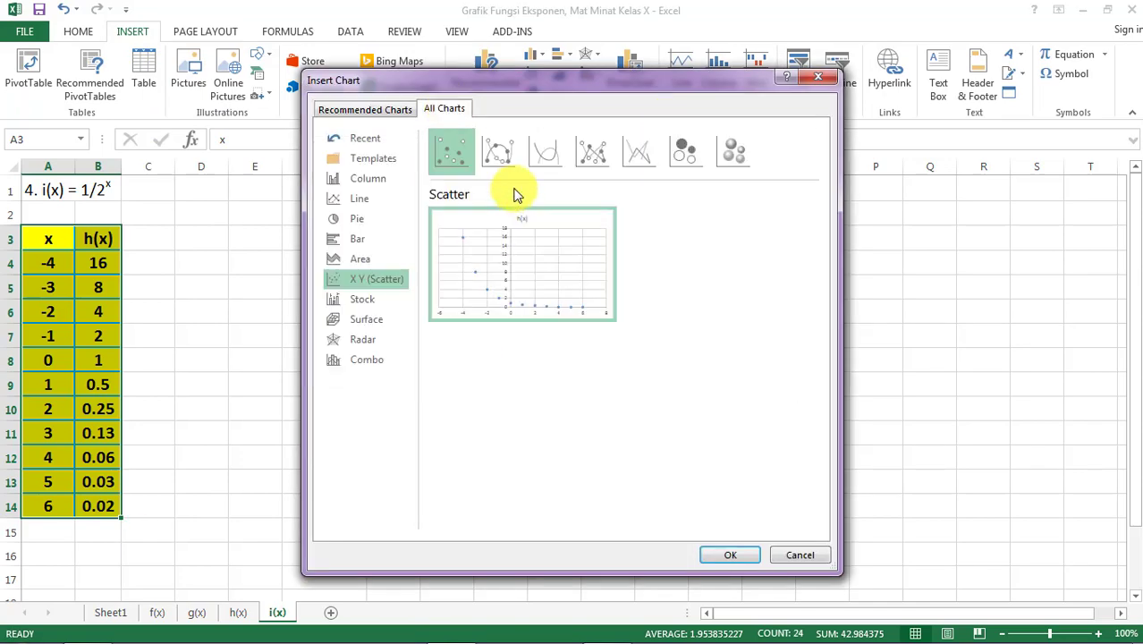
left_click(499, 150)
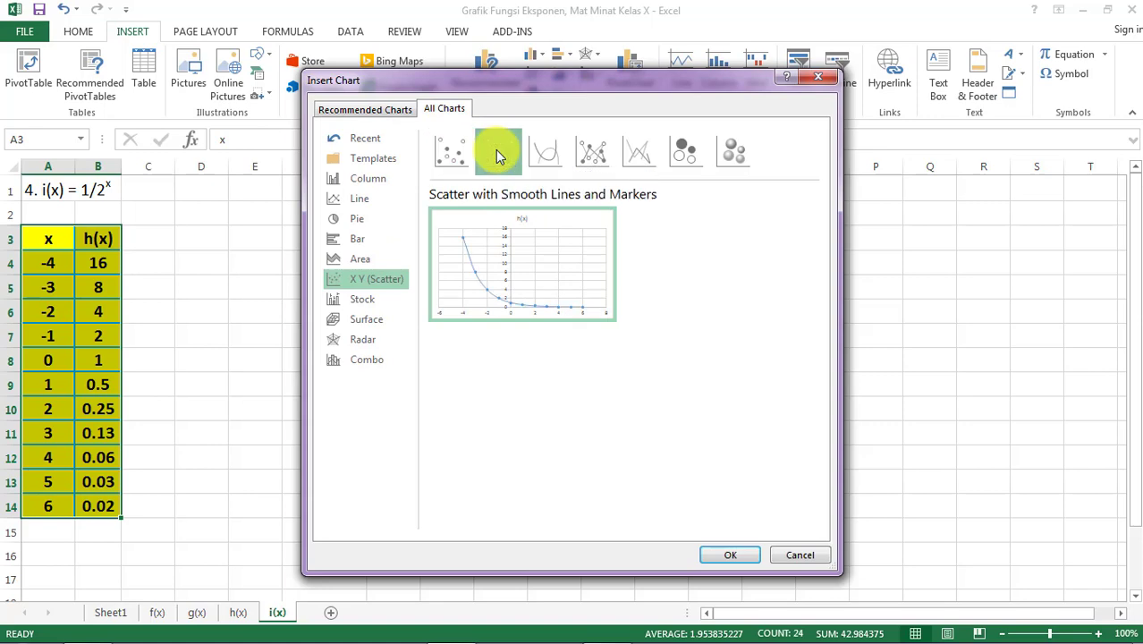
left_click(729, 556)
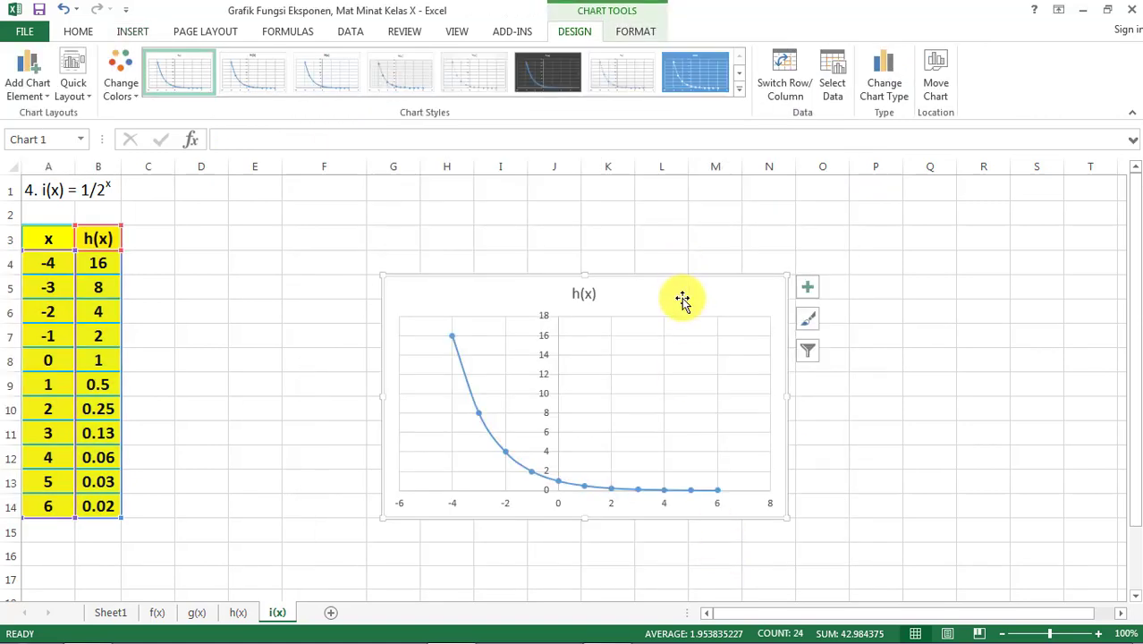
left_click_drag(682, 300, 486, 232)
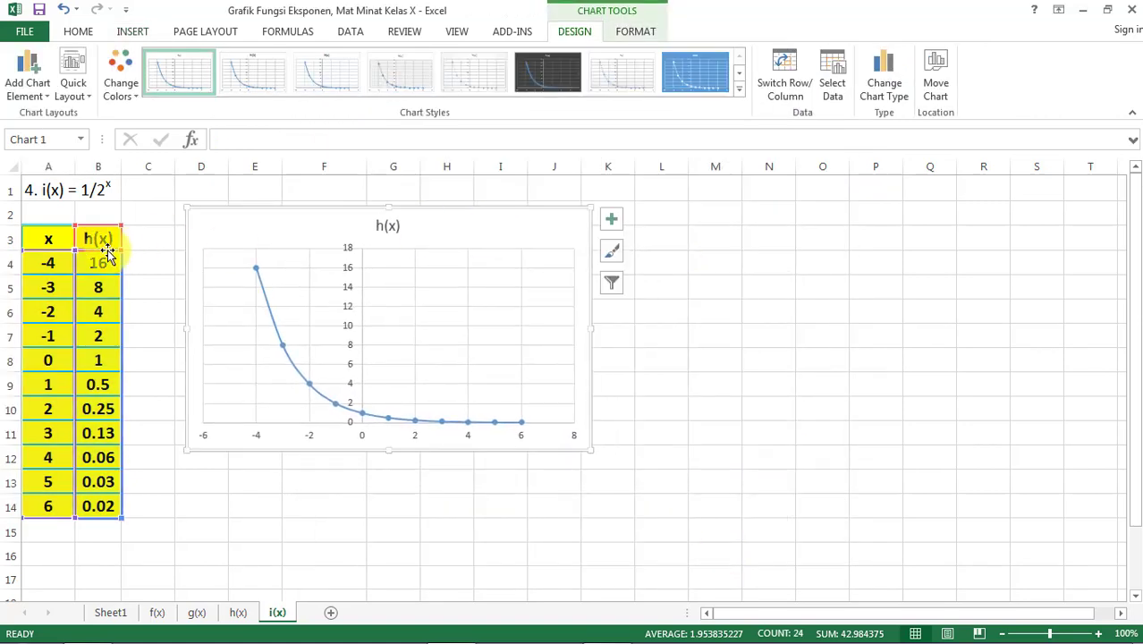
Step: Fill the value table A3:B14 with blue and set its font color to white
left_click_drag(56, 238, 98, 506)
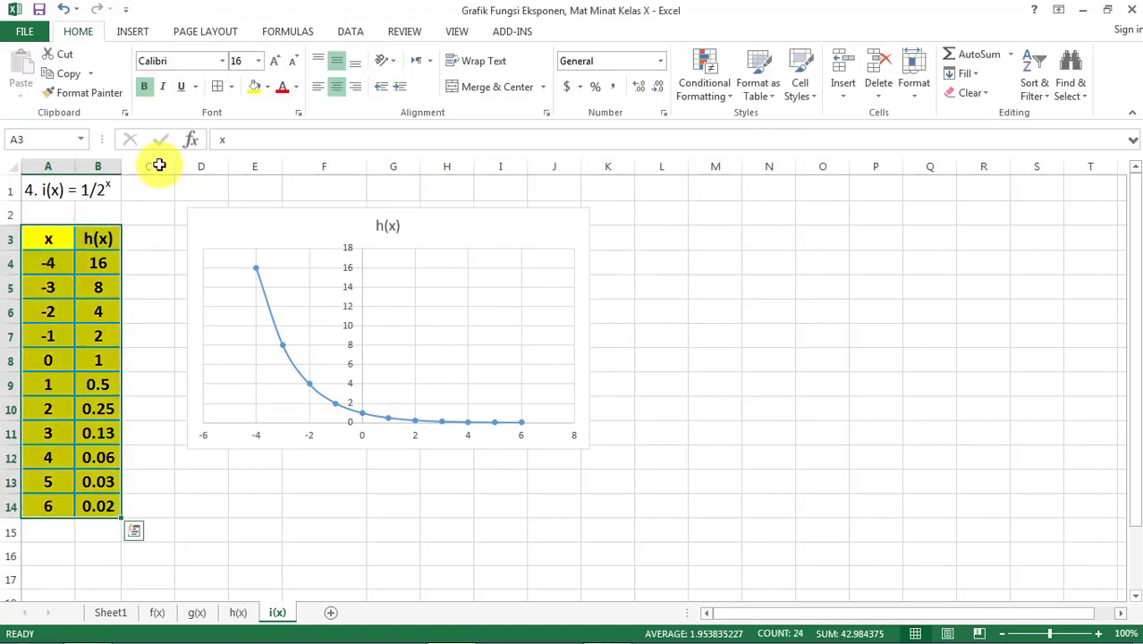
left_click(267, 87)
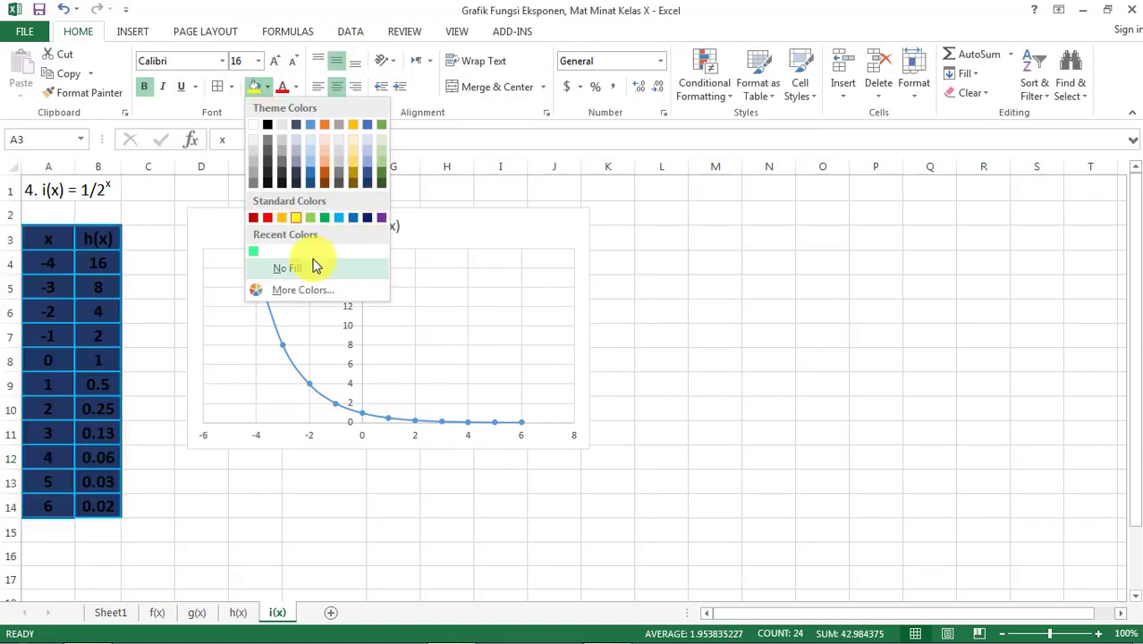
left_click(304, 290)
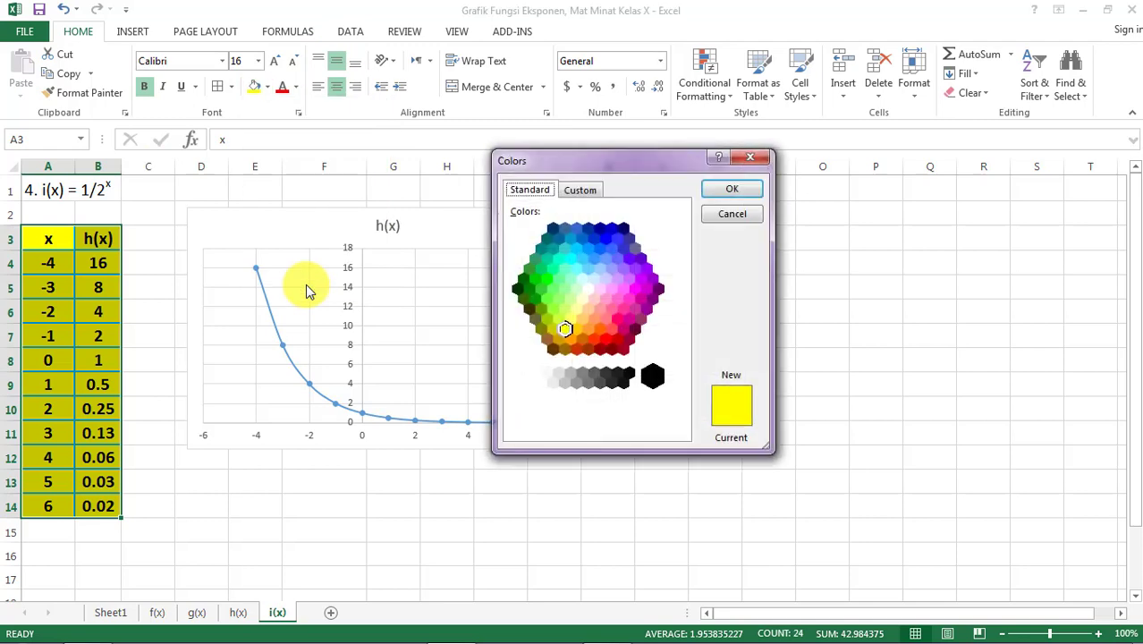
left_click(607, 240)
left_click(724, 190)
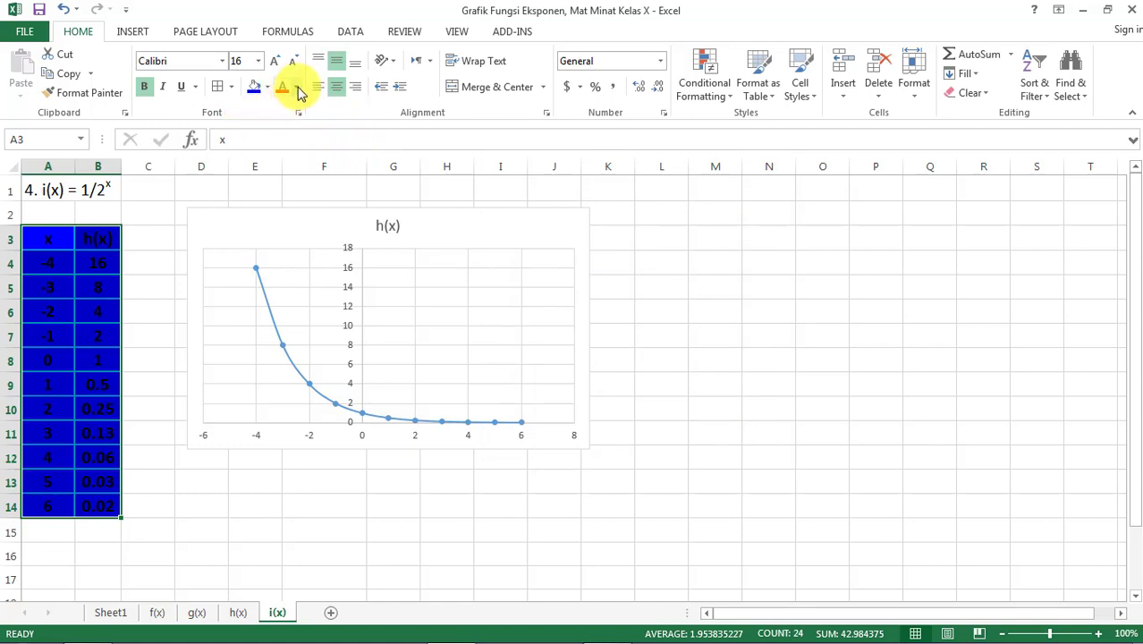
left_click(301, 93)
left_click(284, 143)
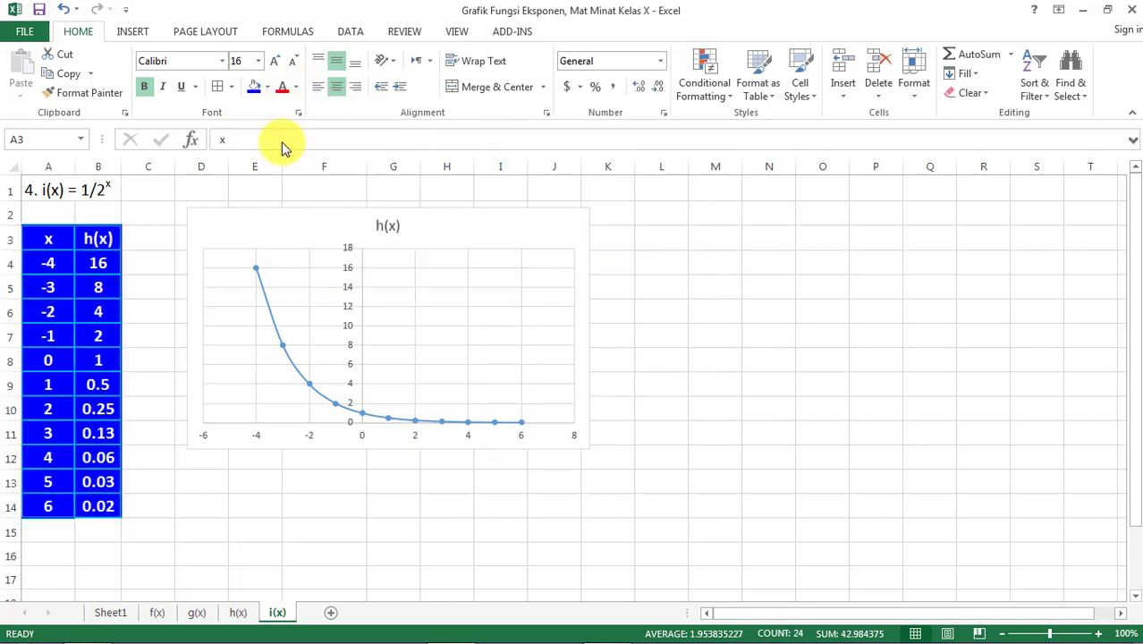
Step: Change the outline color of the chart's curve to the recently used blue
left_click(273, 321)
right_click(273, 320)
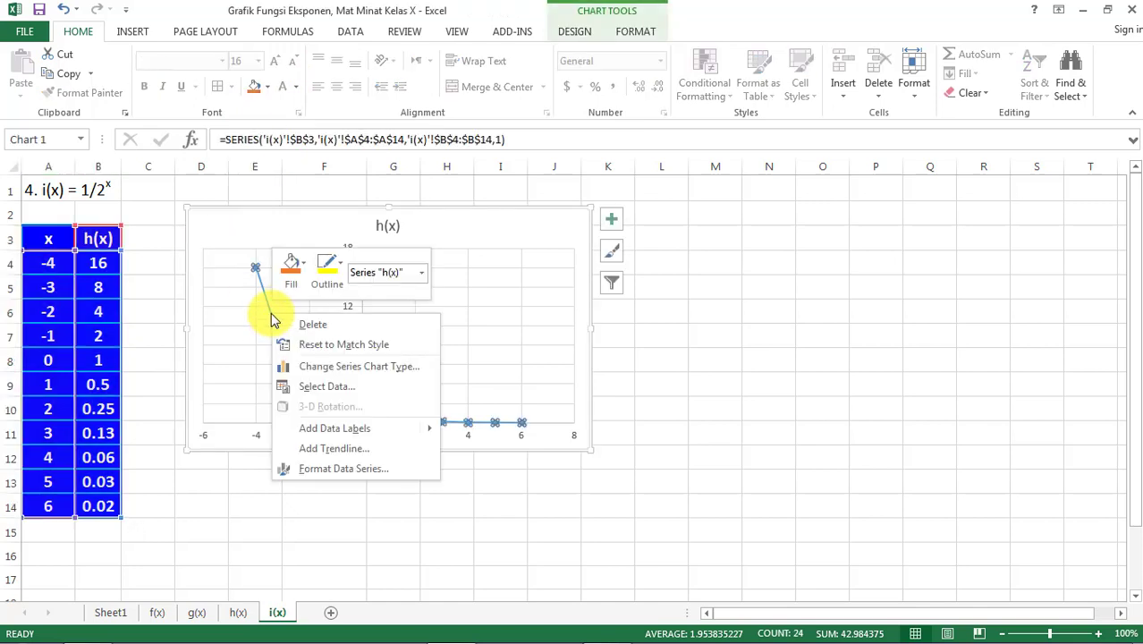
left_click(325, 279)
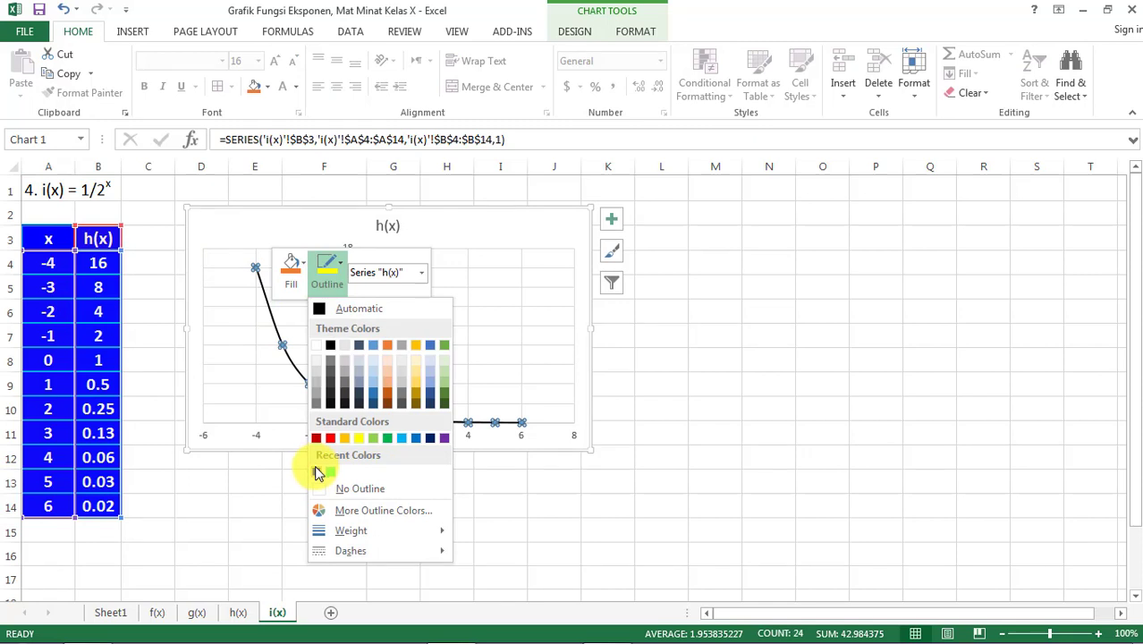
left_click(318, 471)
left_click(320, 530)
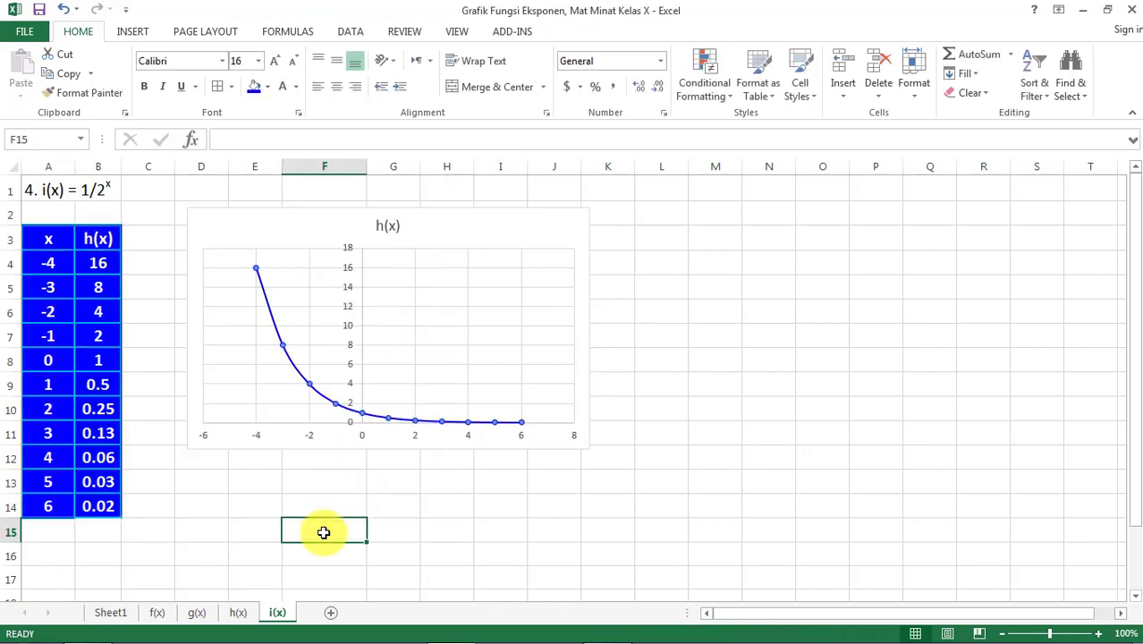
left_click(477, 534)
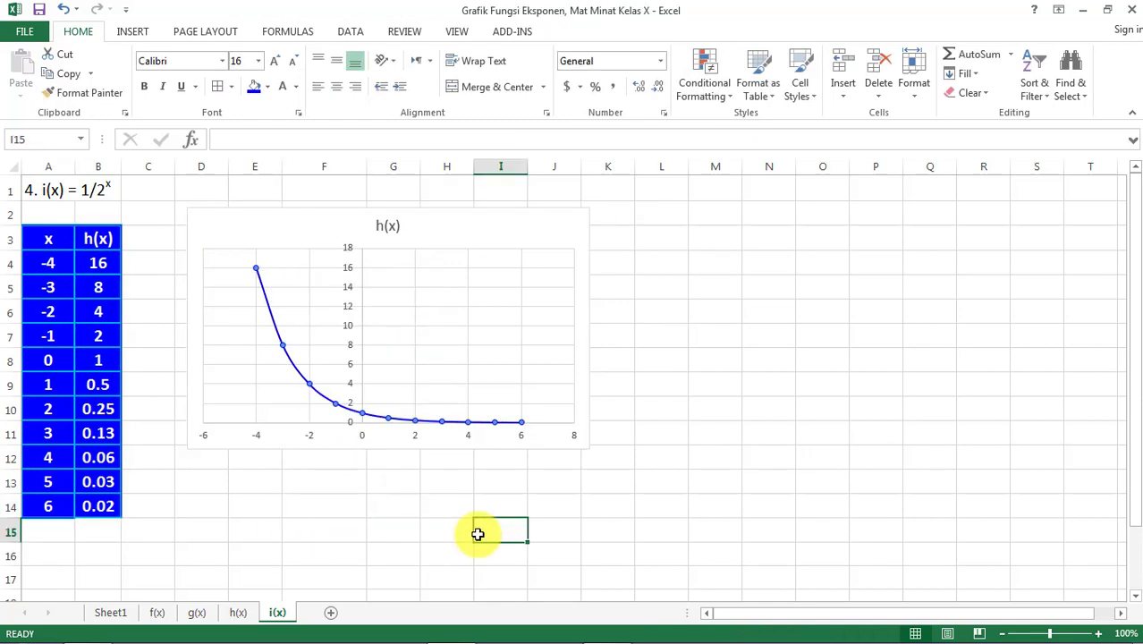
left_click(354, 506)
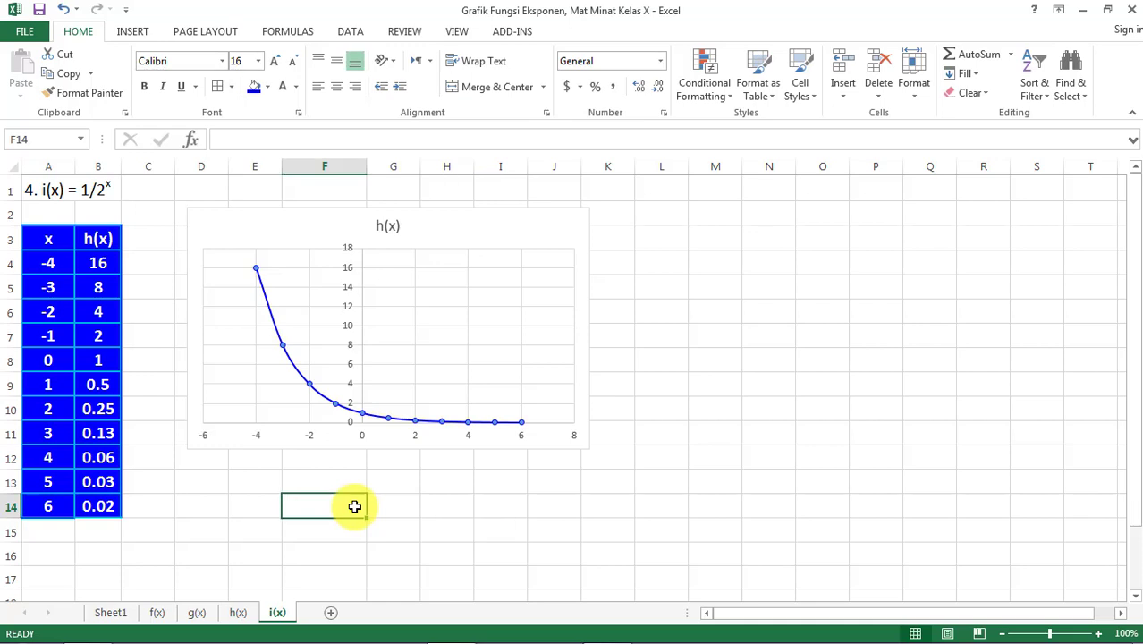
Step: On Sheet1, enter "Trntukan hubungan dari grafik f(x) dengan grafik g(x), h(x), dan i(x)" in A10
left_click(111, 614)
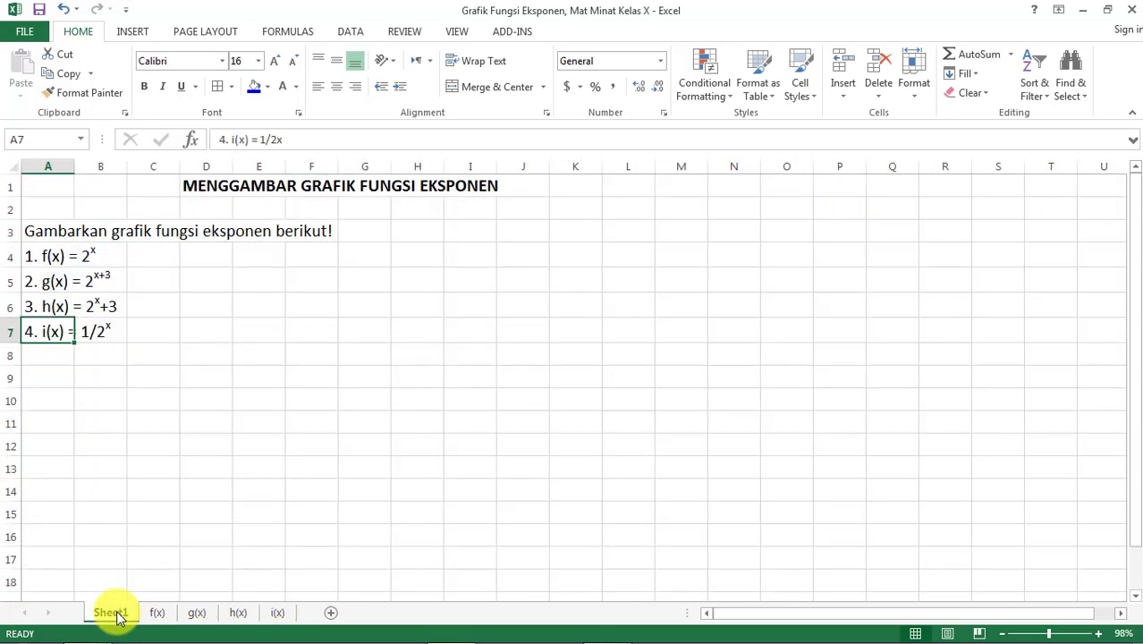
left_click(31, 230)
left_click(43, 396)
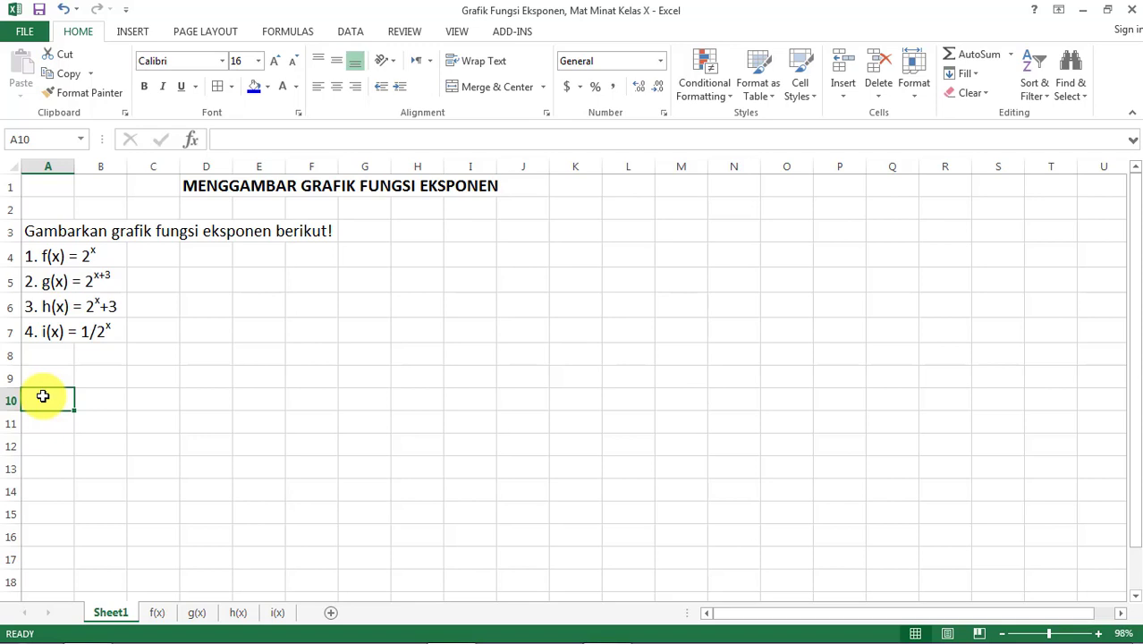
type("Trntu")
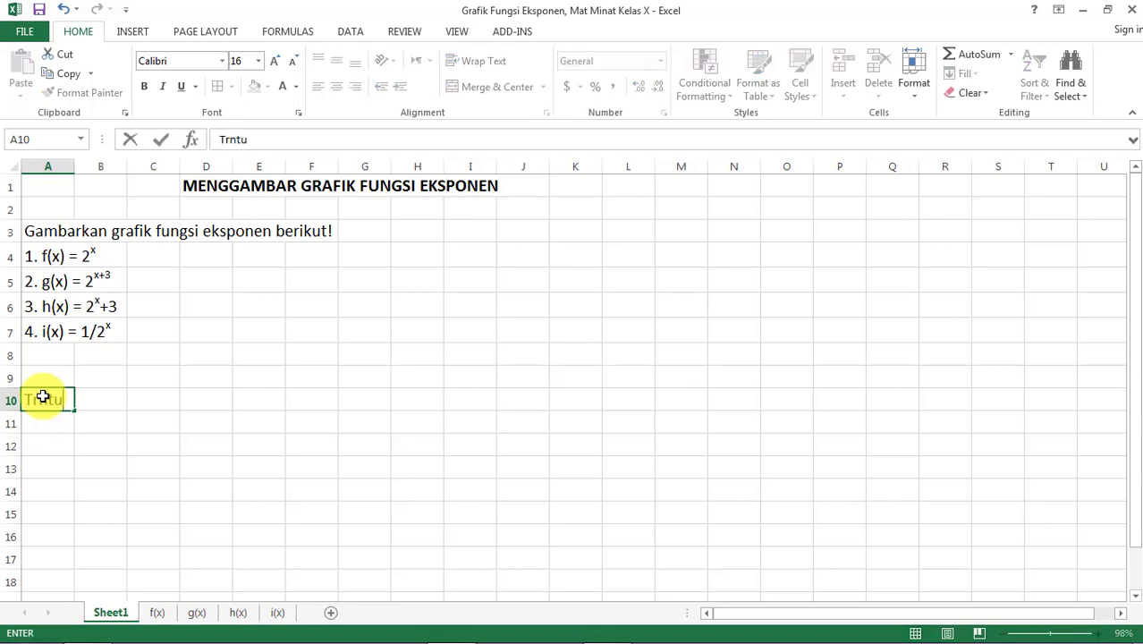
type("kan hubungan dari grafik f")
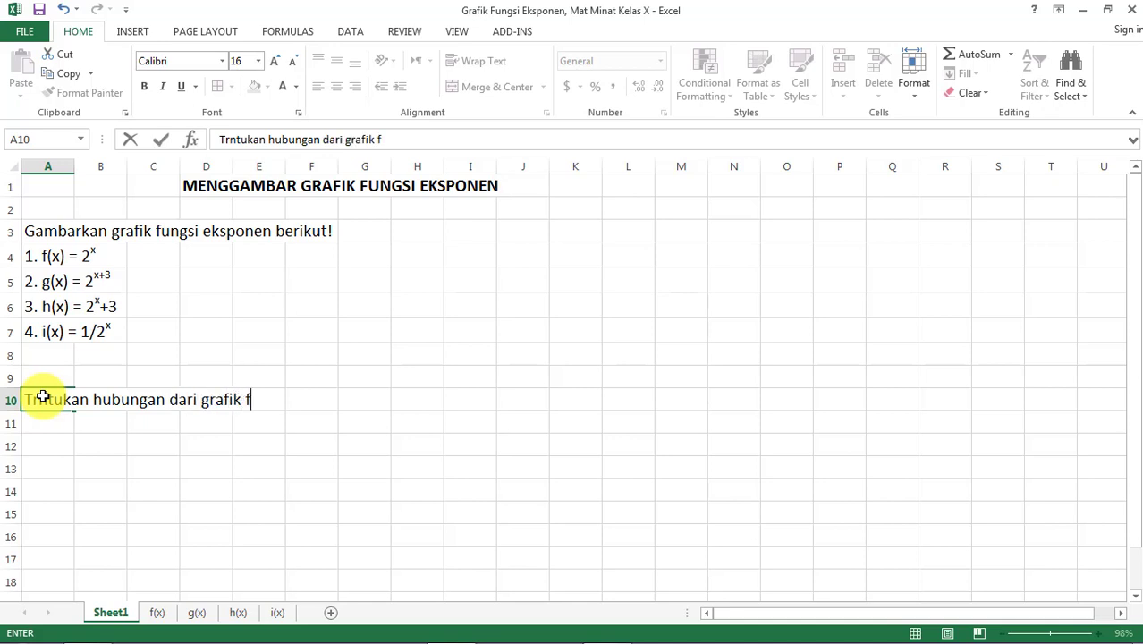
type("(x) dengan grafik g(x), h(x")
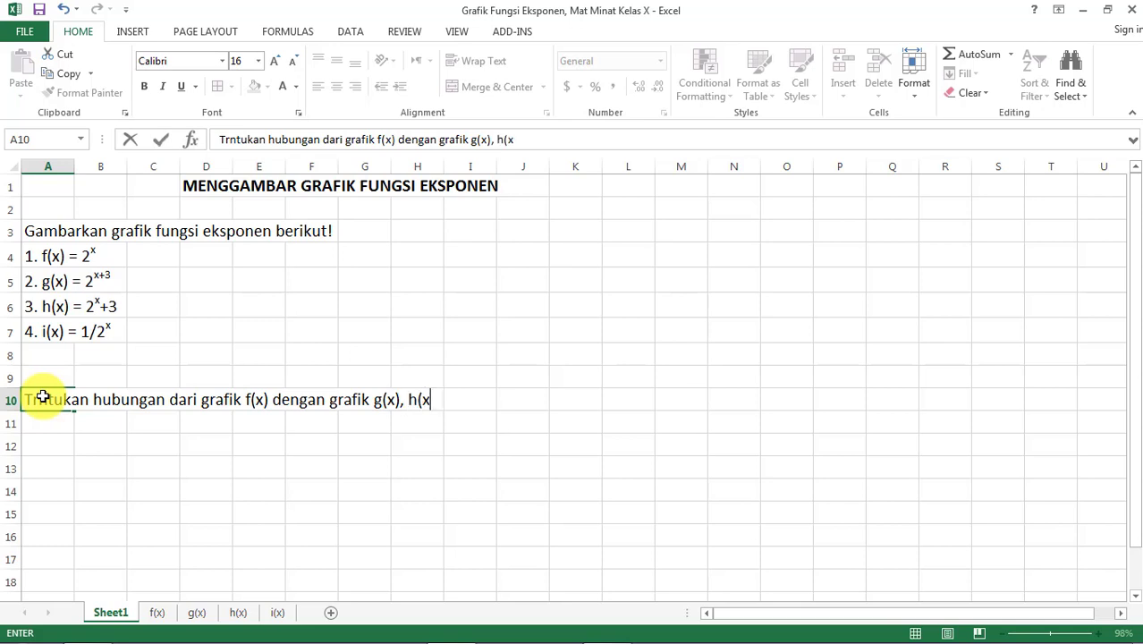
type("), dan i(x")
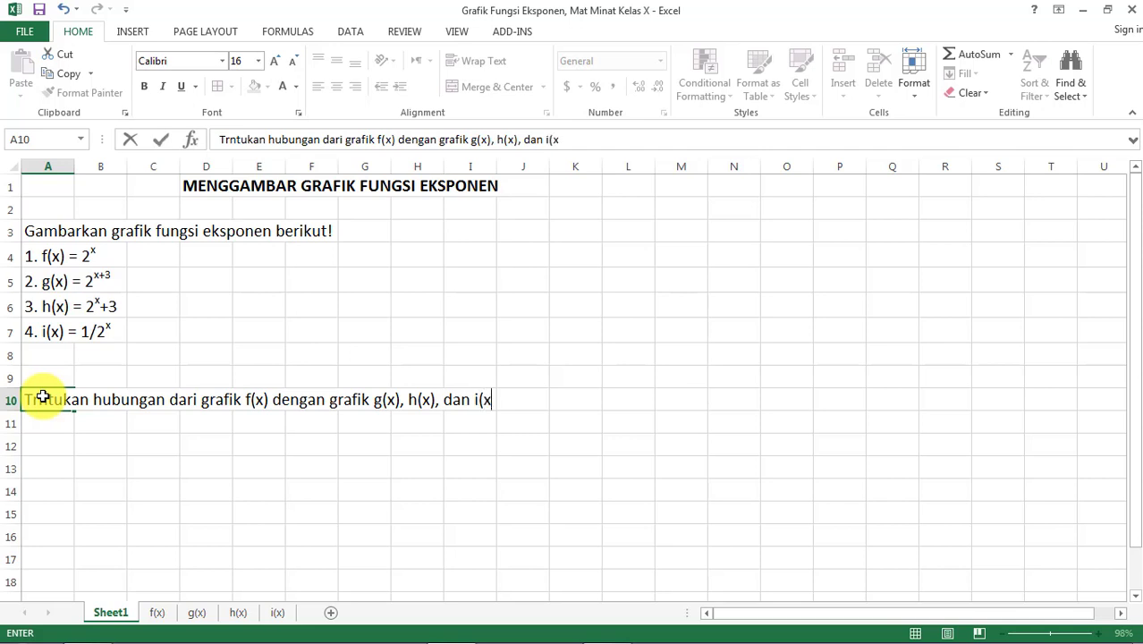
type(")")
key("Return")
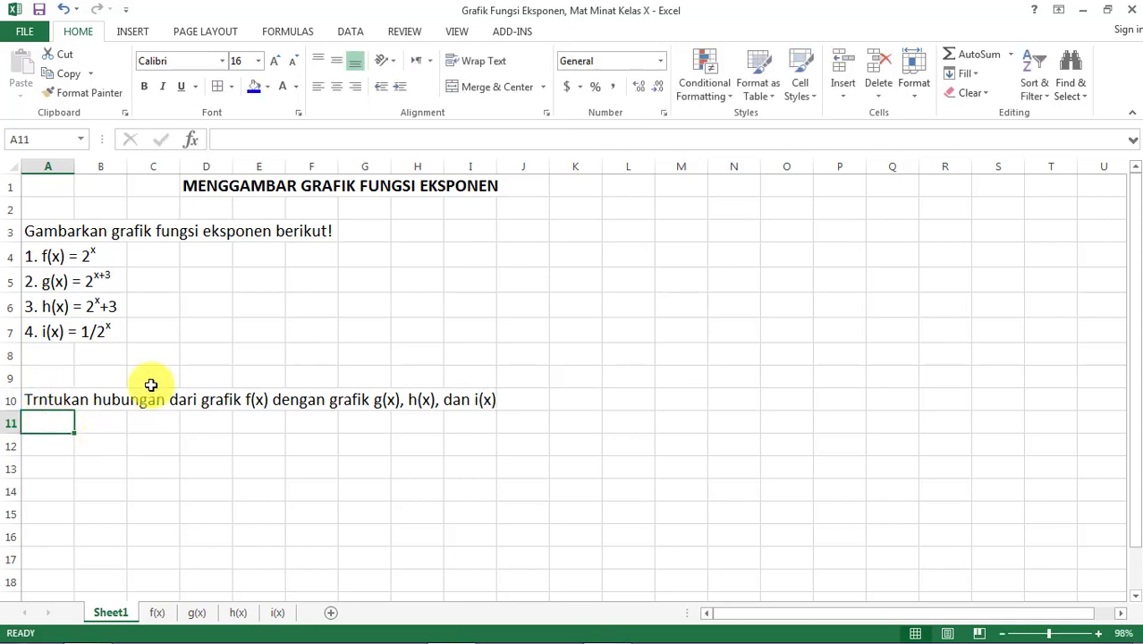